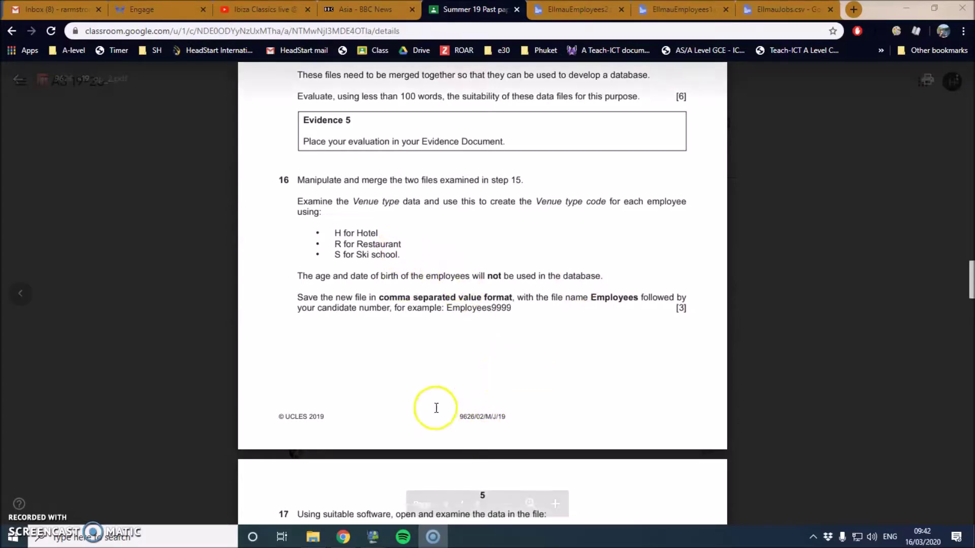
# - Open the Temp happy to delete folder and select the three Ellmau data files
pyautogui.click(313, 537)
pyautogui.moveTo(222, 267); pyautogui.dragTo(168, 153)
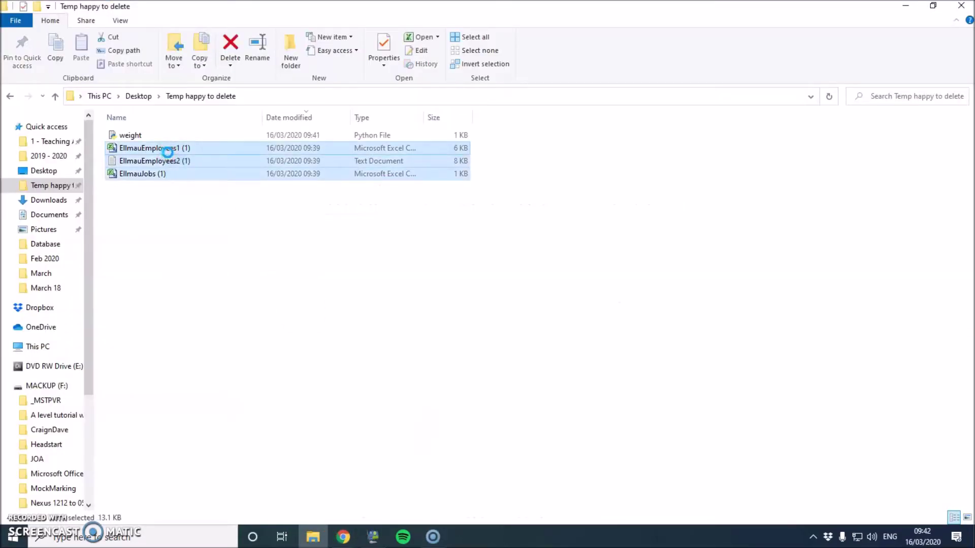
# - Select only the EllmauEmployees1 (1) and EllmauJobs (1) files to open in Excel
pyautogui.click(163, 221)
pyautogui.click(155, 147)
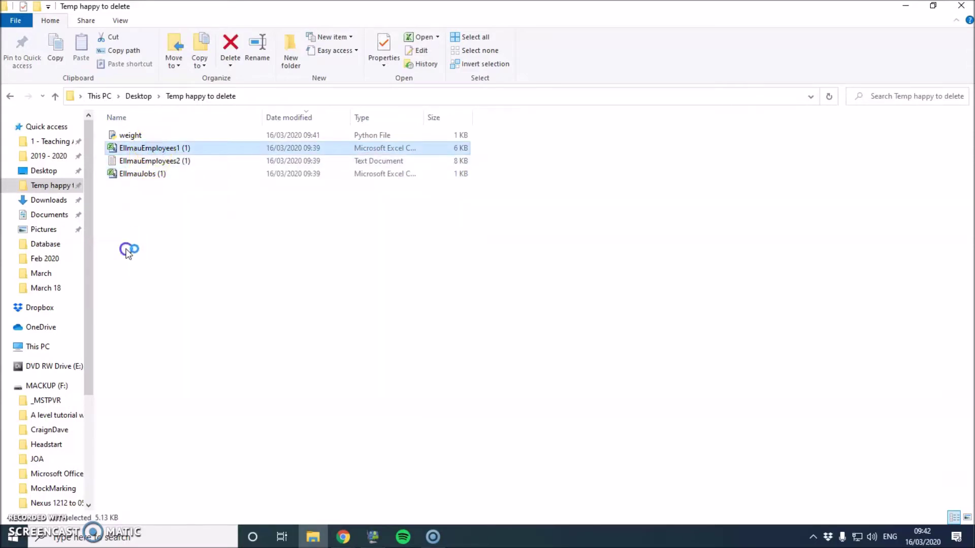
pyautogui.click(146, 173)
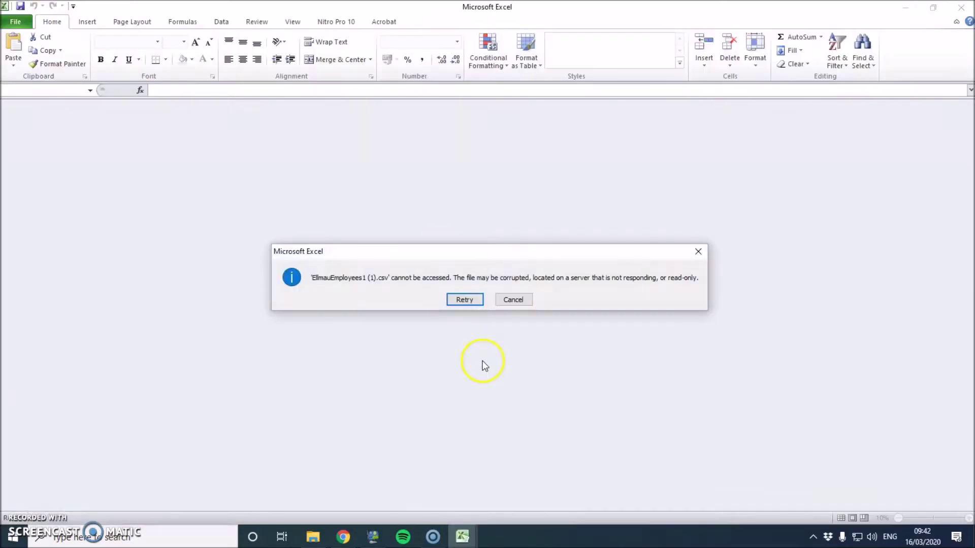
# - Dismiss the file-access error, view the EllmauJobs workbook, then return to EllmauEmployees1
pyautogui.click(508, 300)
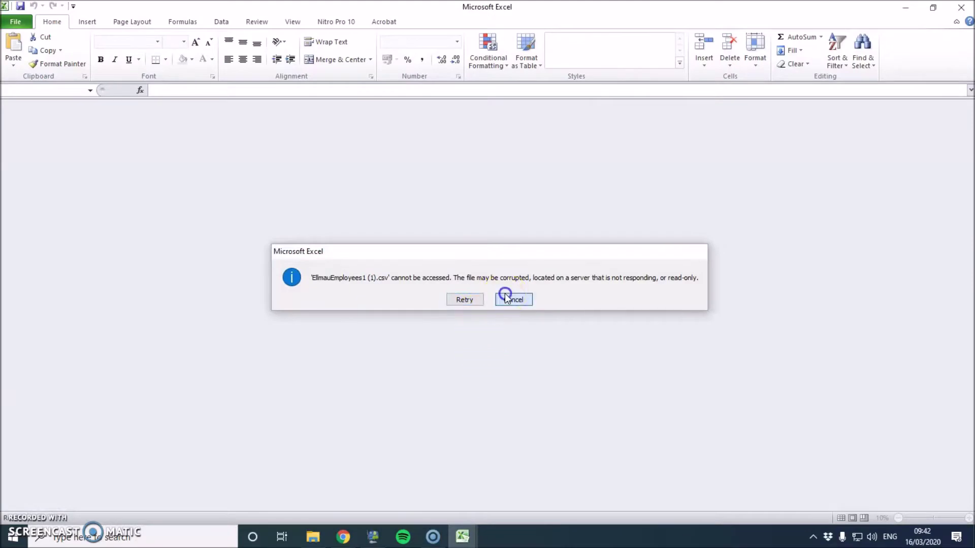
pyautogui.click(462, 502)
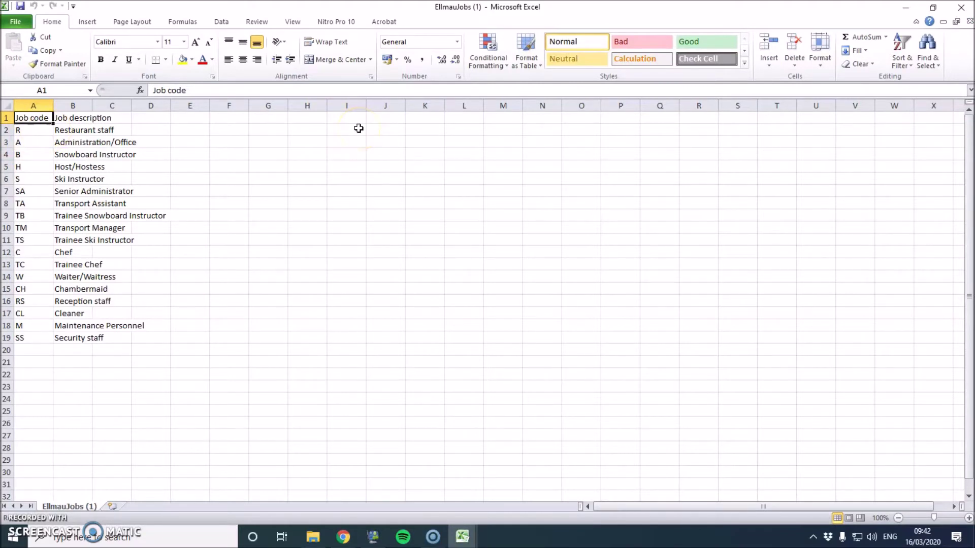
pyautogui.click(33, 105)
pyautogui.click(72, 105)
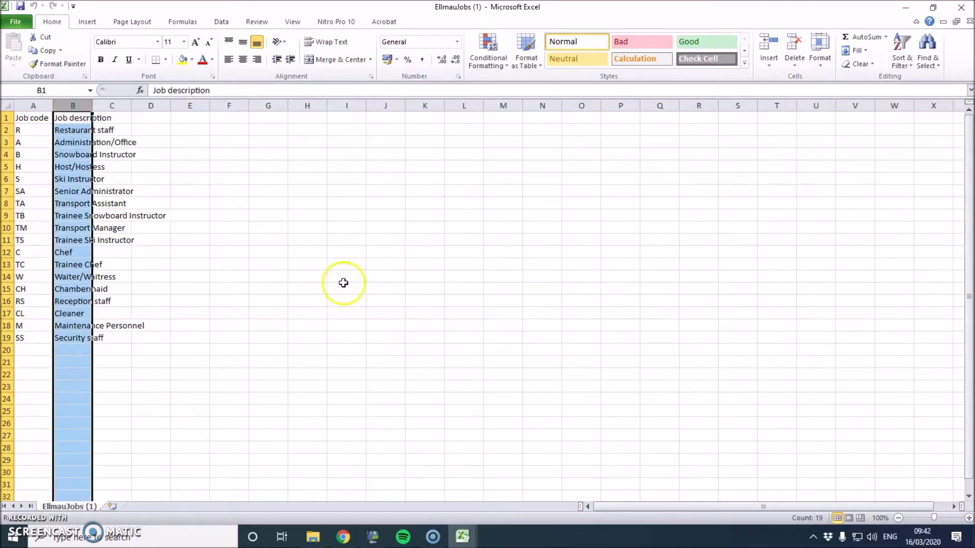
pyautogui.click(463, 533)
pyautogui.click(602, 483)
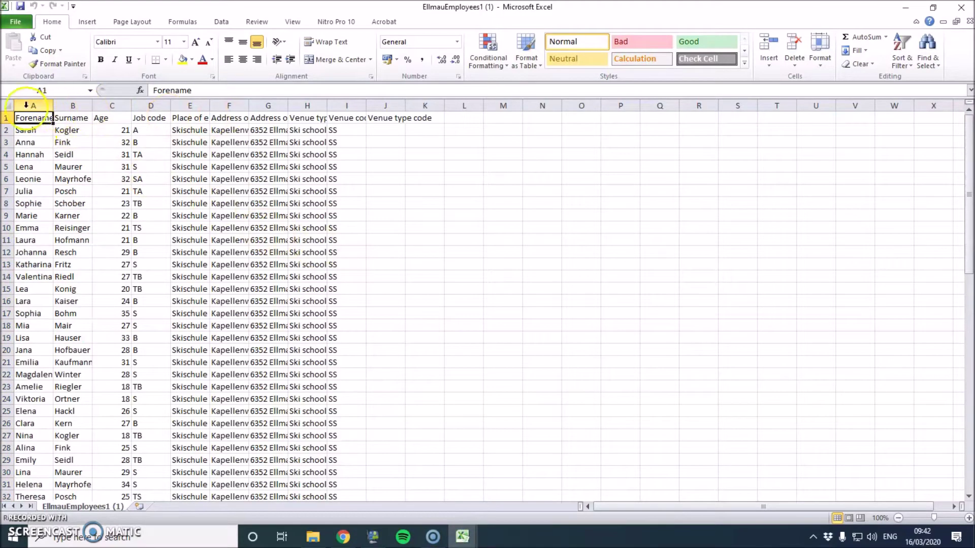
# - Autofit the two address columns F and G, plus the Venue type and Venue code columns
pyautogui.moveTo(33, 105); pyautogui.dragTo(124, 103)
pyautogui.click(151, 105)
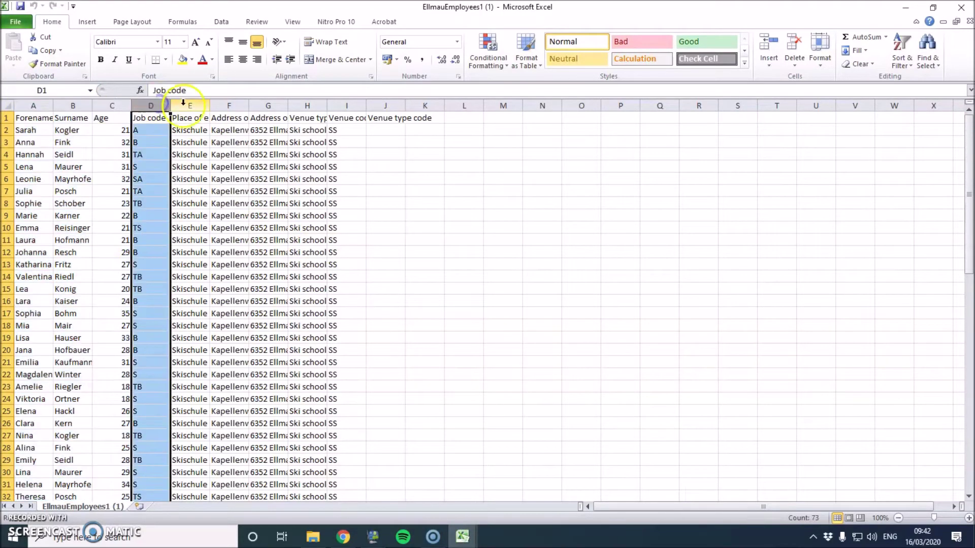
pyautogui.moveTo(190, 105); pyautogui.dragTo(319, 117)
pyautogui.click(391, 153)
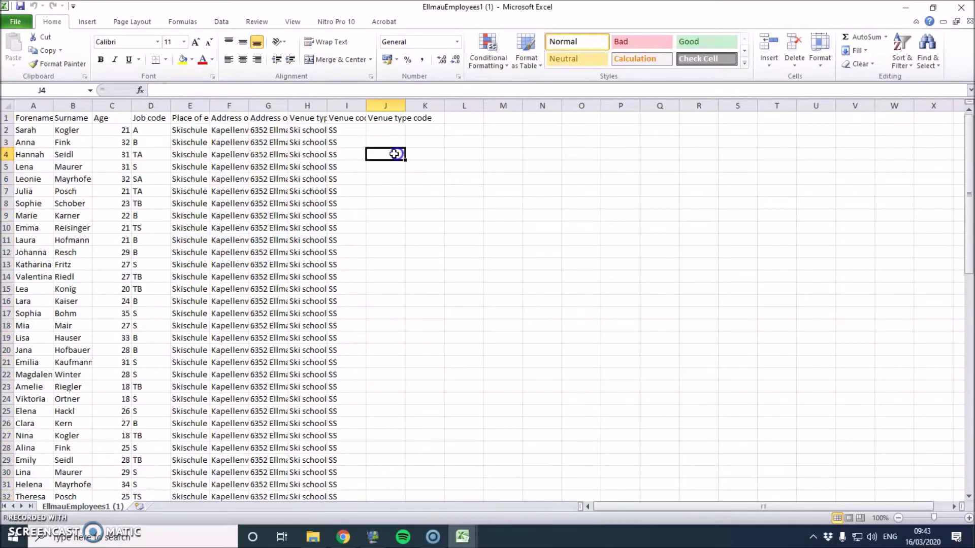
pyautogui.doubleClick(288, 106)
pyautogui.doubleClick(249, 106)
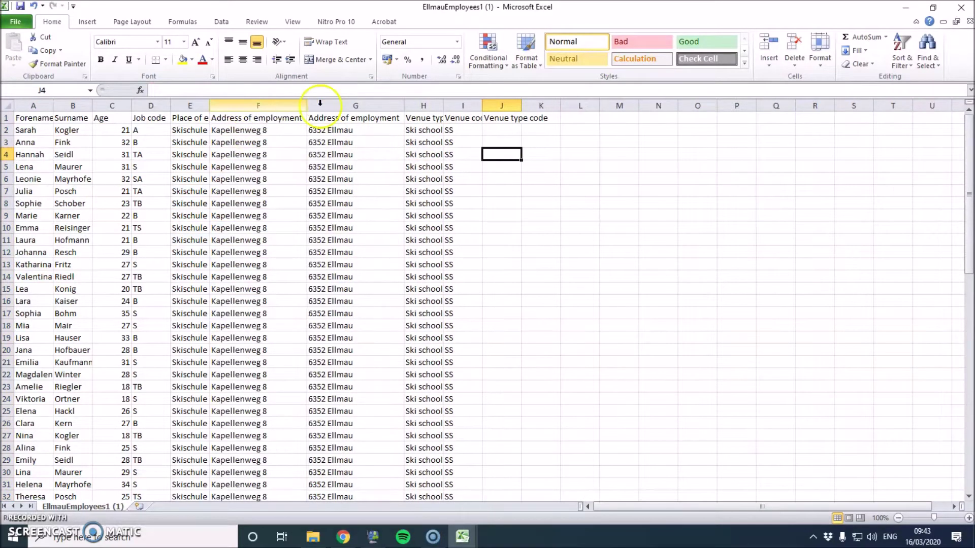
pyautogui.doubleClick(444, 105)
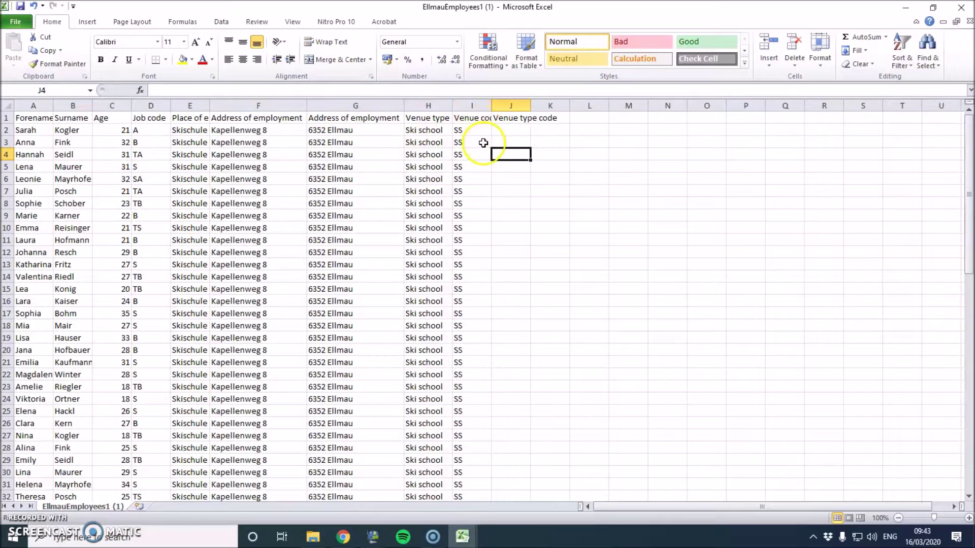
pyautogui.doubleClick(491, 105)
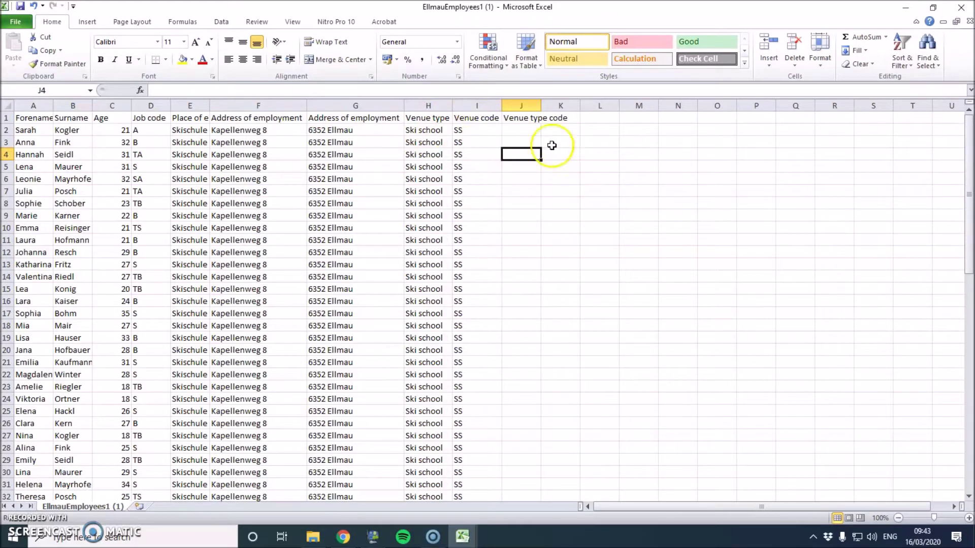
pyautogui.click(534, 131)
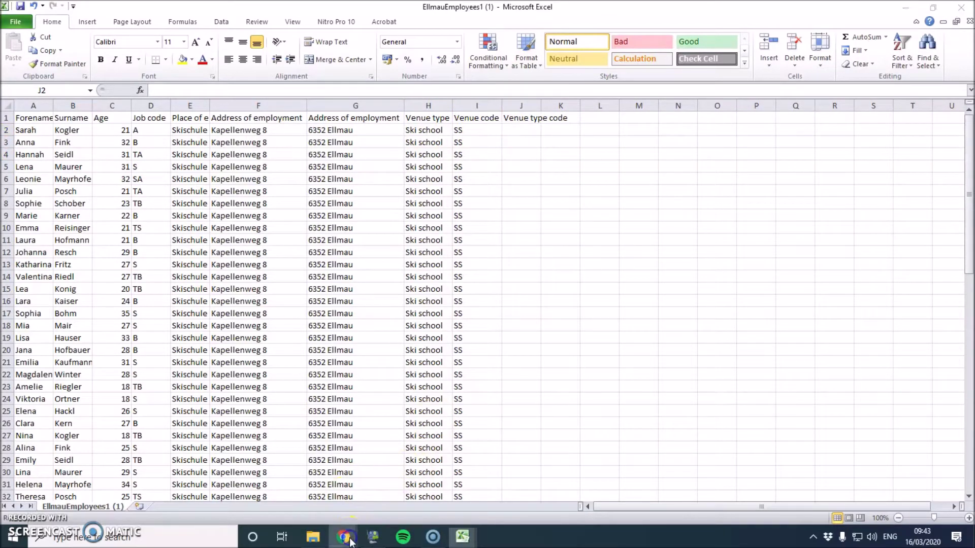
pyautogui.moveTo(349, 542)
pyautogui.click(279, 482)
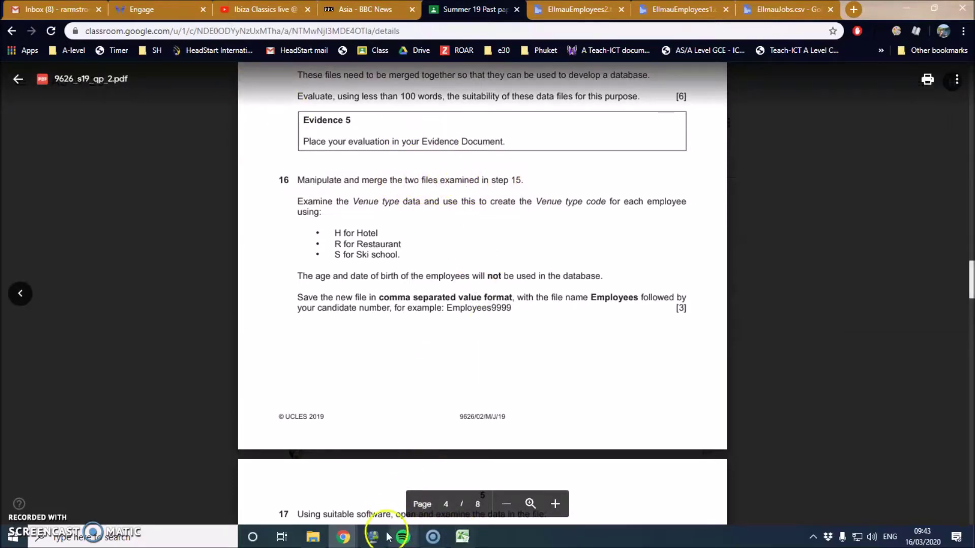
pyautogui.moveTo(464, 541)
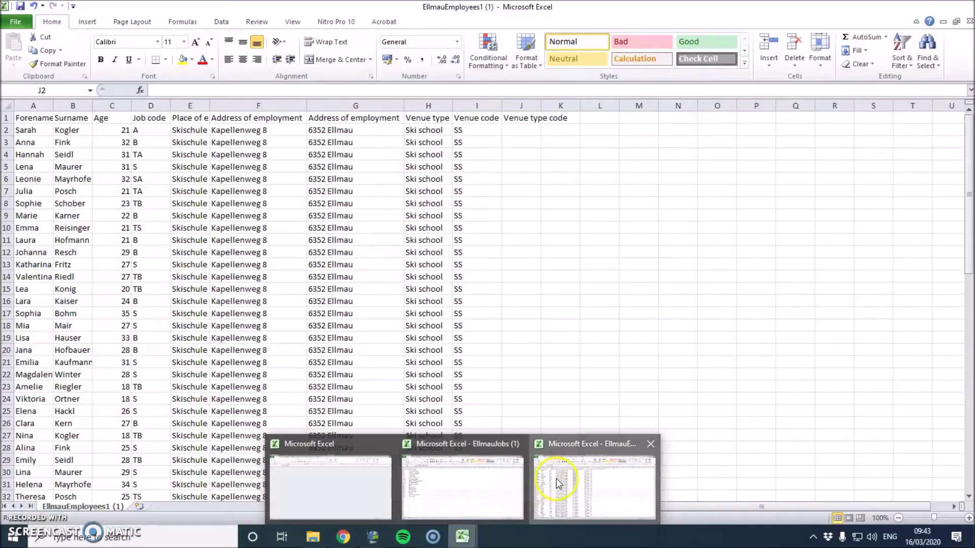
pyautogui.click(559, 485)
# - Start a text import at cell A74 from EllmauEmployees2 (1).txt in Temp happy to delete
pyautogui.moveTo(968, 152); pyautogui.dragTo(968, 376)
pyautogui.click(34, 496)
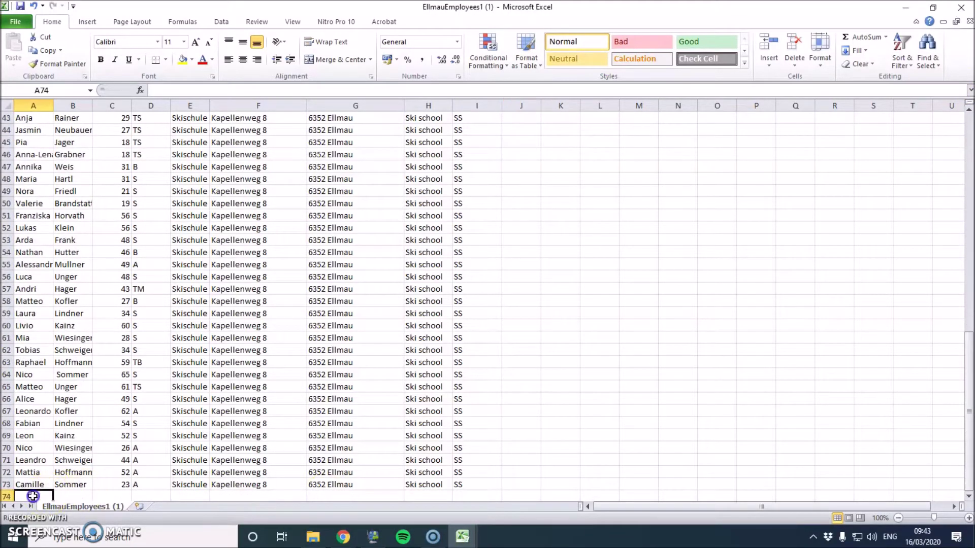
pyautogui.click(221, 22)
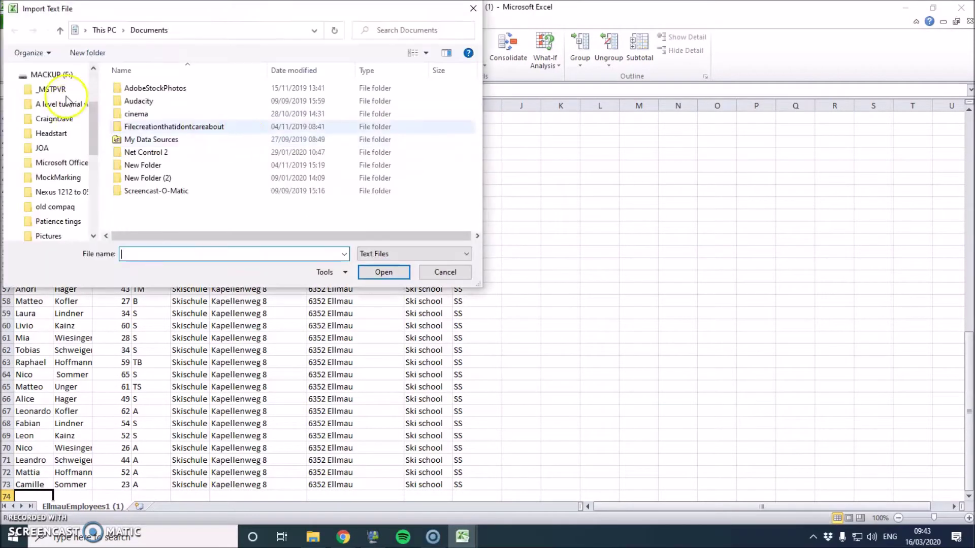
pyautogui.click(95, 116)
pyautogui.moveTo(95, 116); pyautogui.dragTo(56, 96)
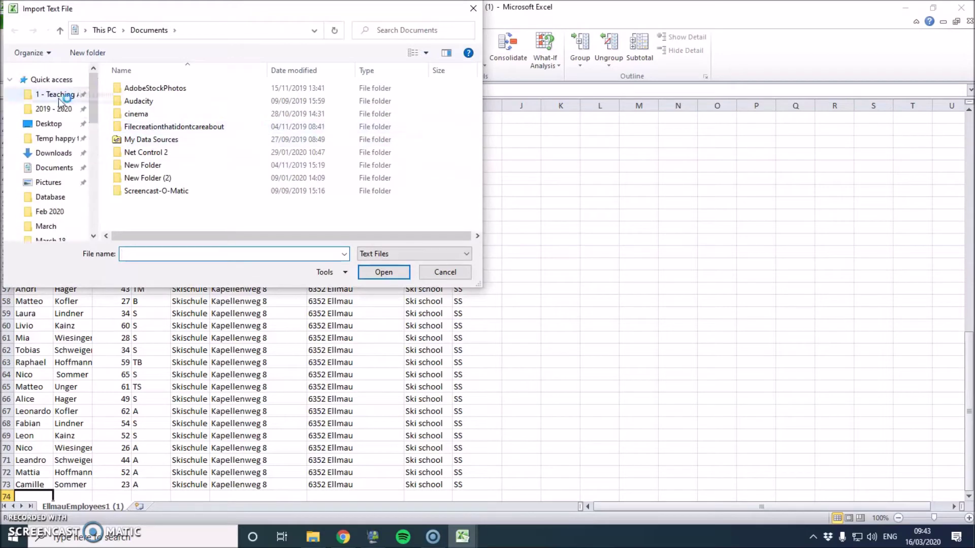
pyautogui.click(51, 153)
pyautogui.click(49, 137)
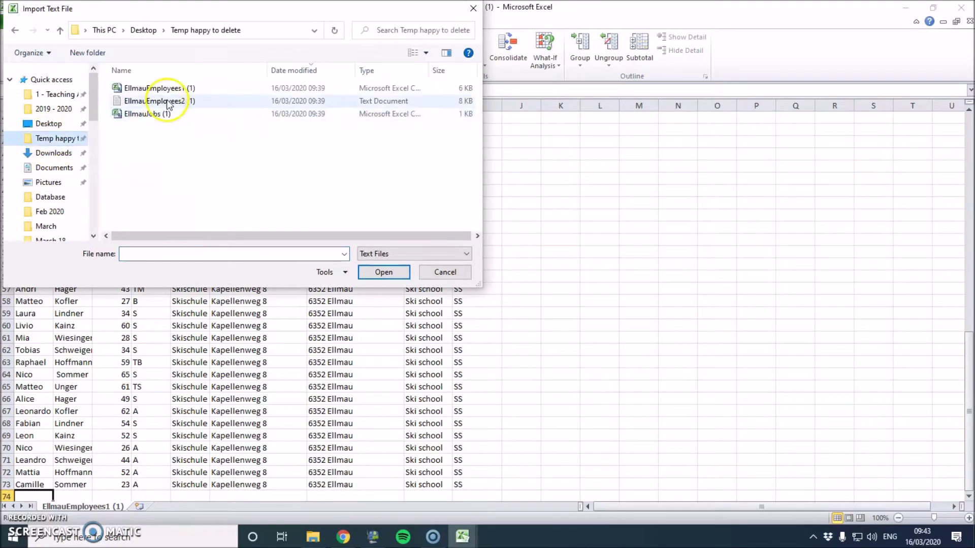
pyautogui.doubleClick(174, 100)
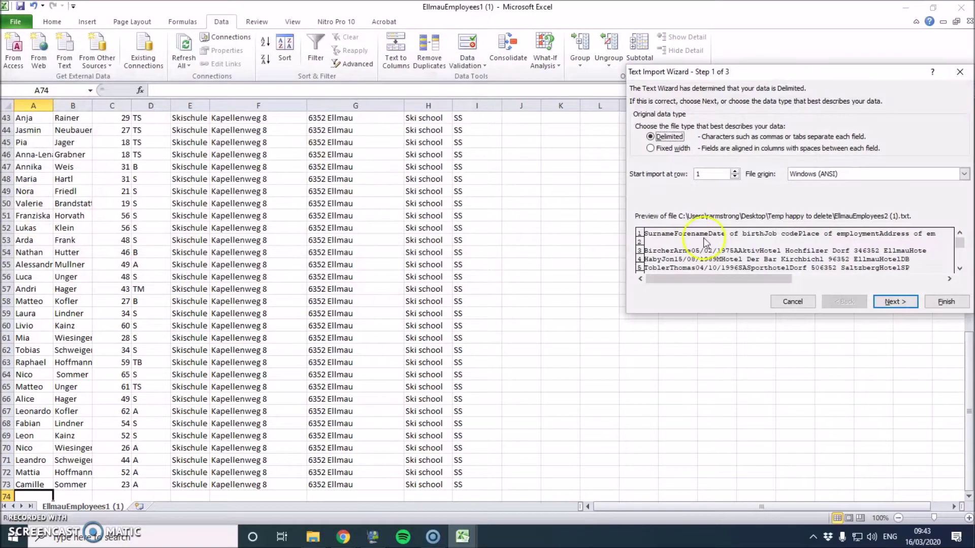
# - Finish the Text Import Wizard with tab delimiting, placing the data at =$A$74
pyautogui.click(892, 301)
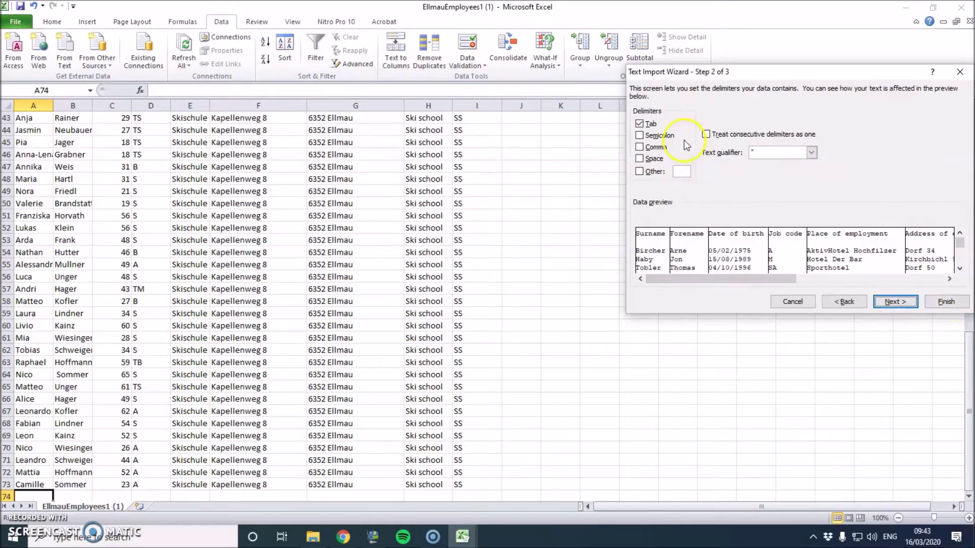
pyautogui.click(884, 300)
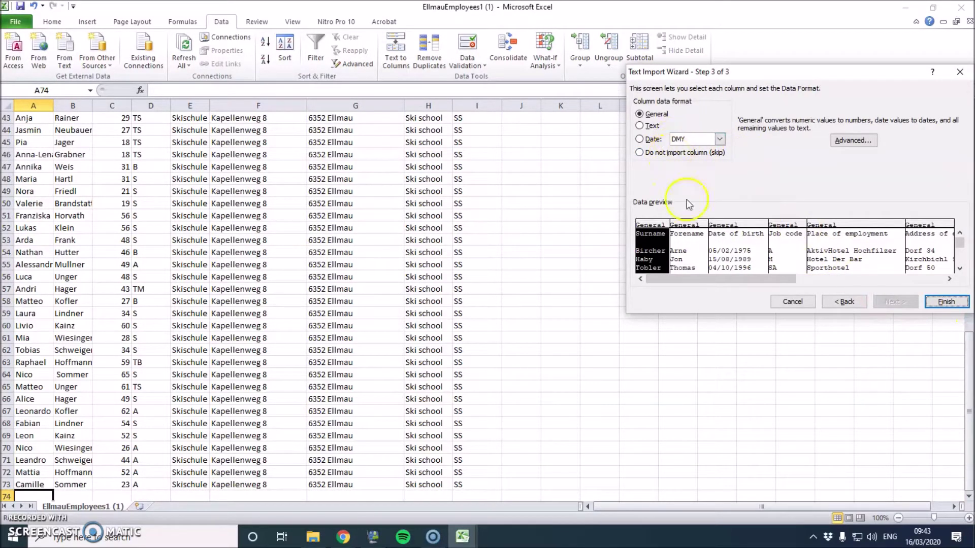
pyautogui.click(937, 303)
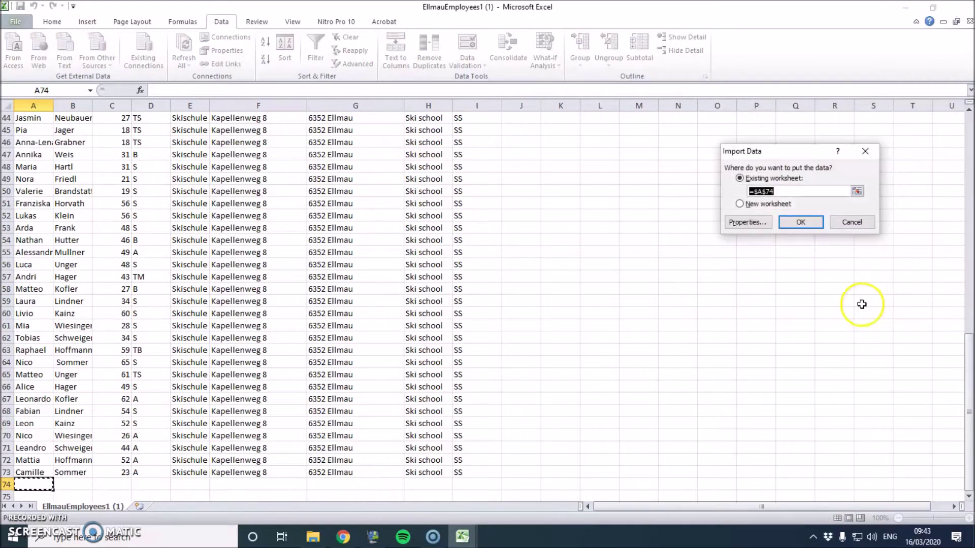
pyautogui.click(798, 223)
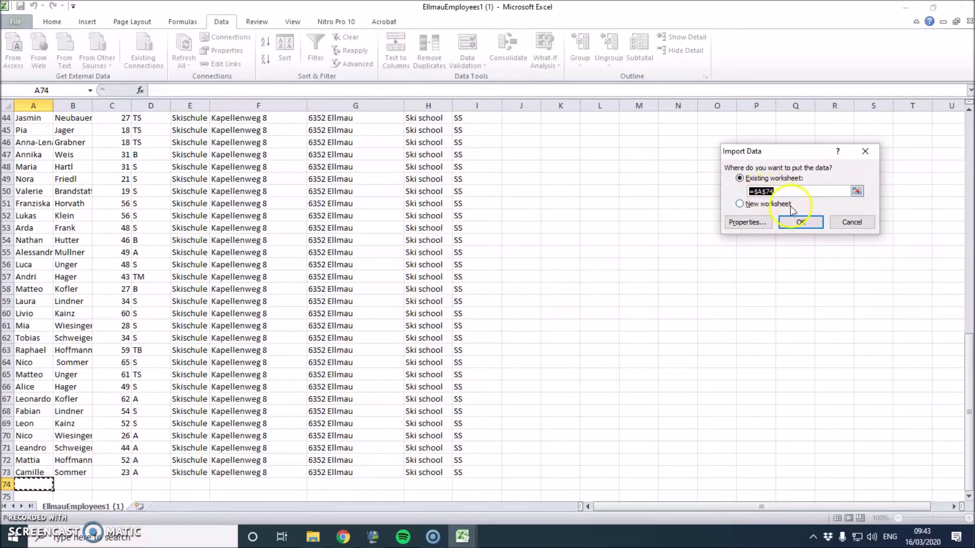
pyautogui.click(800, 223)
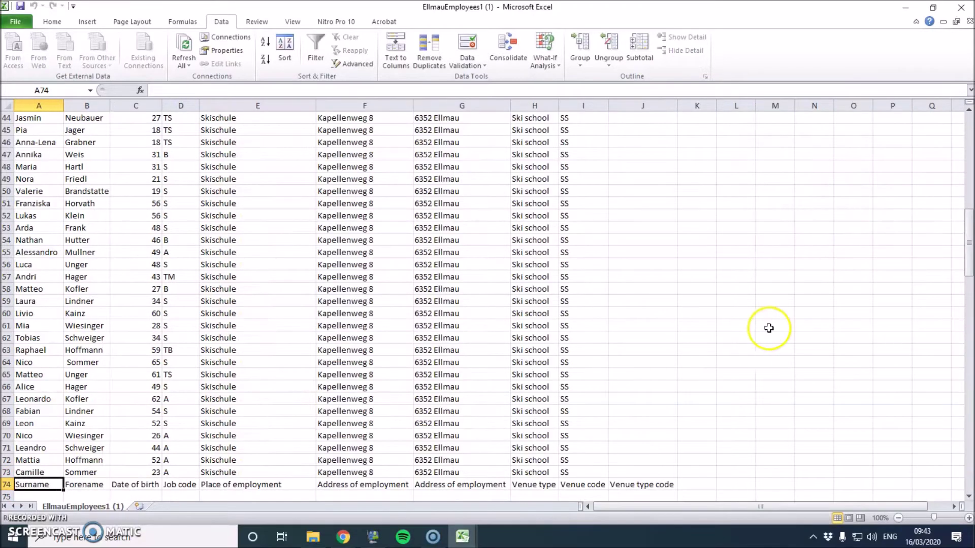
# - Delete the duplicate header and blank row (rows 74–75) from the imported data
pyautogui.moveTo(969, 223); pyautogui.dragTo(968, 254)
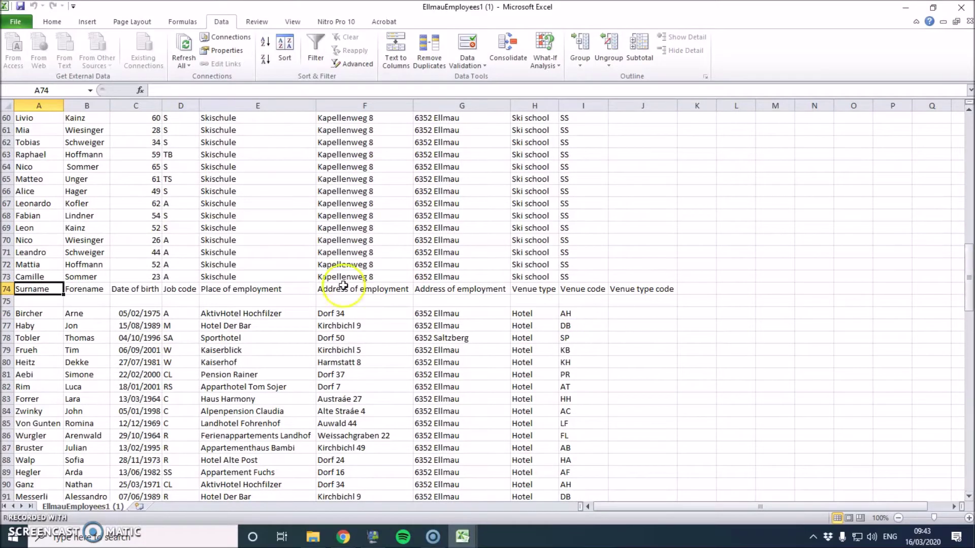
pyautogui.moveTo(7, 289)
pyautogui.mouseDown()
pyautogui.moveTo(7, 313)
pyautogui.moveTo(8, 300)
pyautogui.mouseUp()
pyautogui.click(7, 314)
pyautogui.rightClick(20, 300)
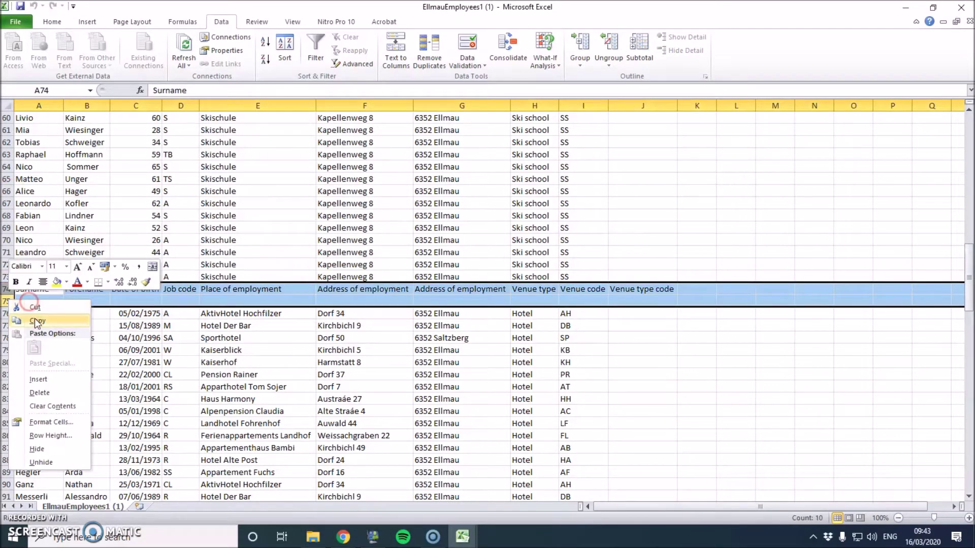
pyautogui.click(30, 392)
pyautogui.click(320, 387)
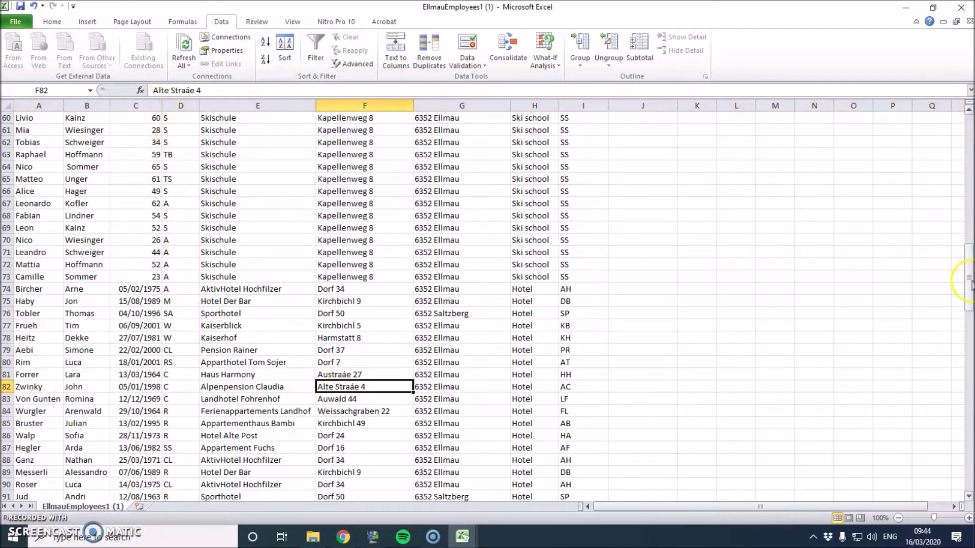
# - Delete the Age column from the employees sheet
pyautogui.moveTo(969, 277); pyautogui.dragTo(969, 150)
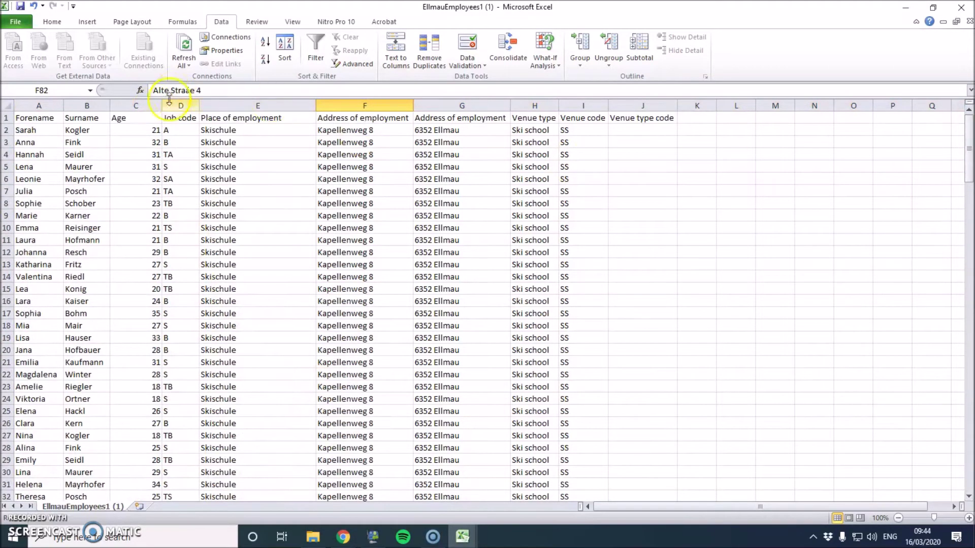
pyautogui.click(145, 105)
pyautogui.rightClick(146, 105)
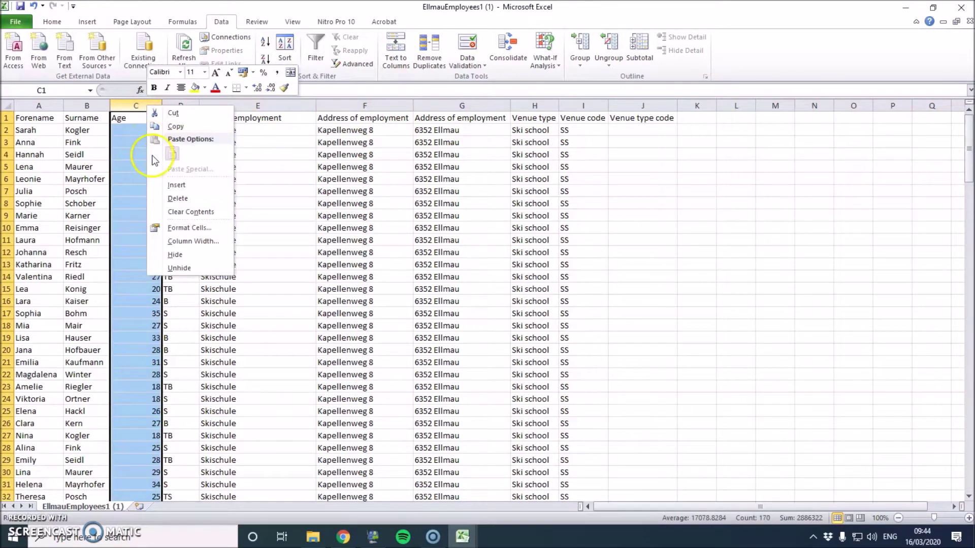
pyautogui.click(173, 198)
pyautogui.click(169, 194)
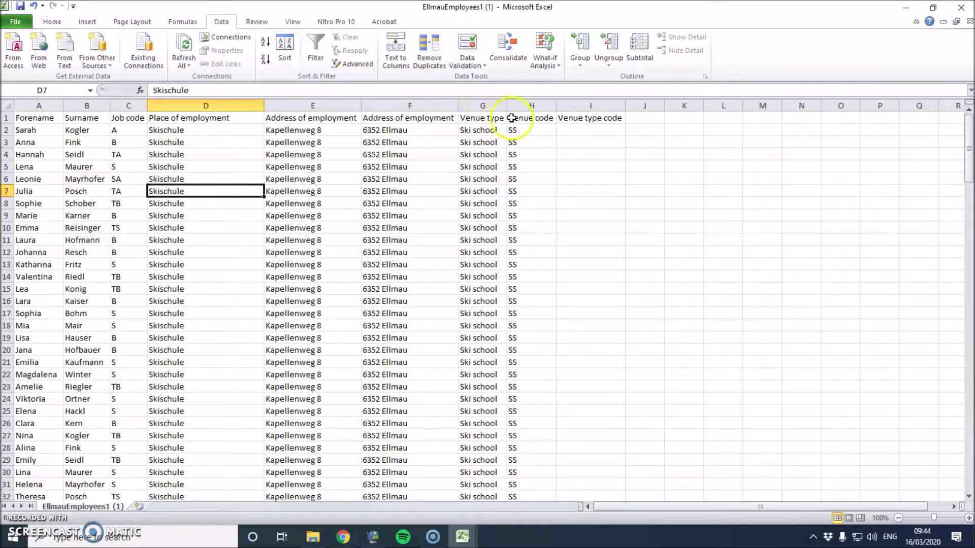
pyautogui.click(343, 537)
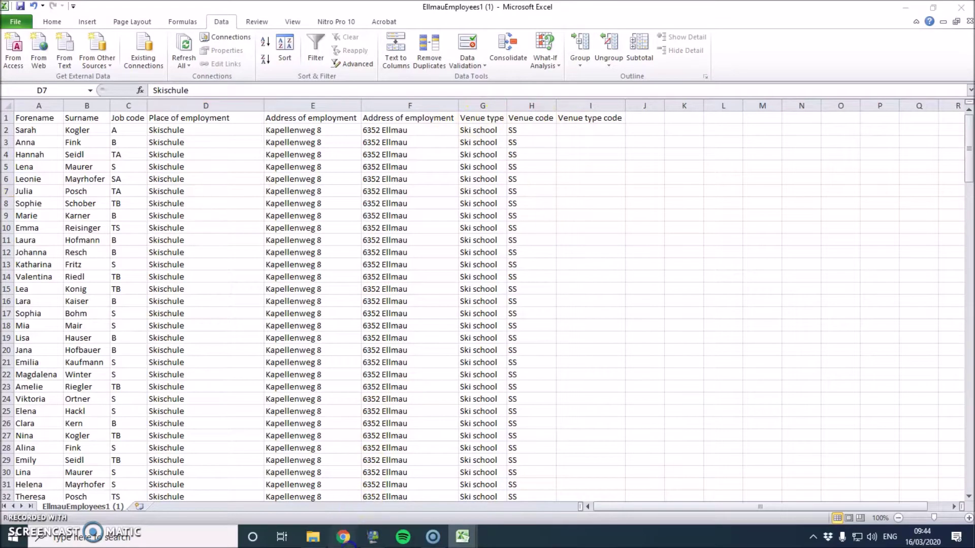
# - Read task 16 in the past paper PDF, highlighting the age and date of birth sentence
pyautogui.click(301, 517)
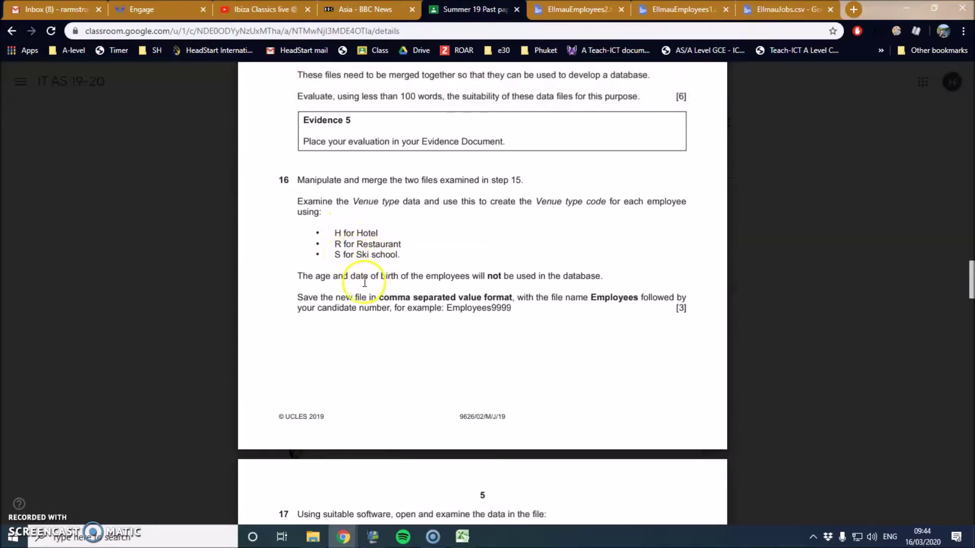
pyautogui.moveTo(603, 277); pyautogui.dragTo(289, 277)
pyautogui.click(405, 248)
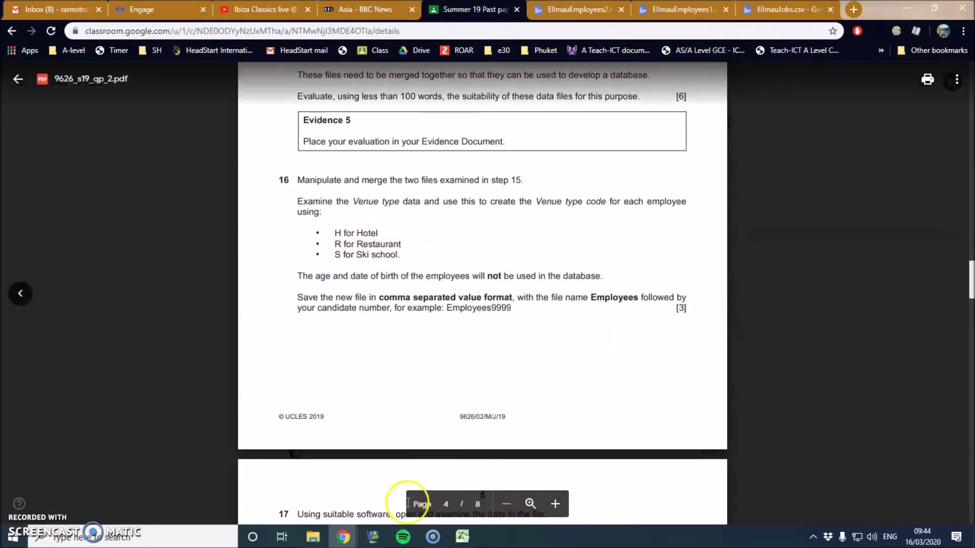
pyautogui.moveTo(426, 541)
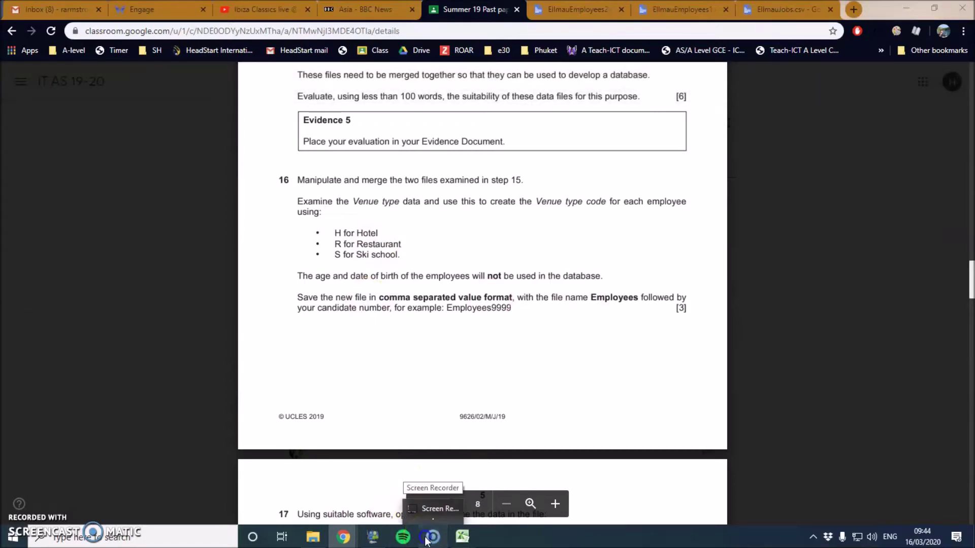
pyautogui.moveTo(462, 537)
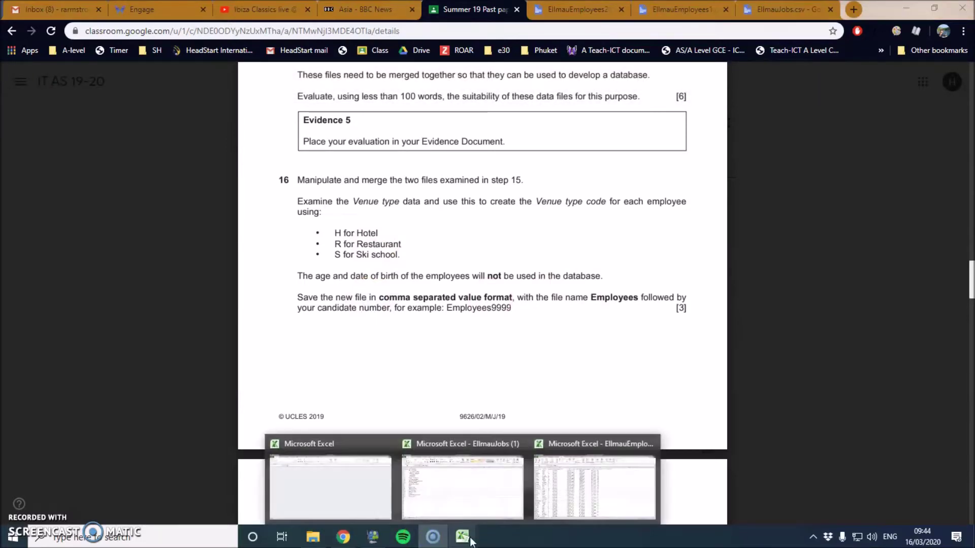
pyautogui.click(474, 481)
# - In EllmauEmployees1, check the Restaurant and Hotel entries in the Venue type column
pyautogui.click(221, 22)
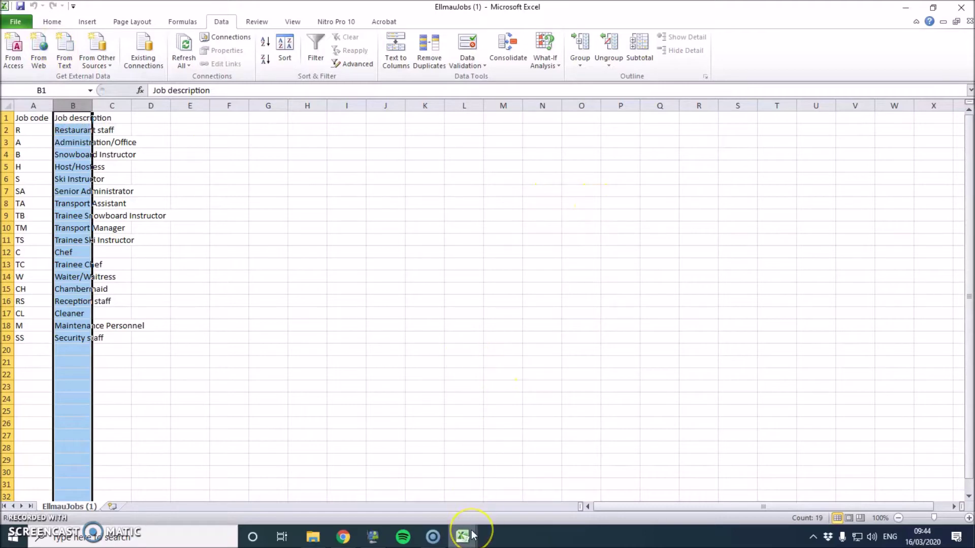
pyautogui.moveTo(472, 536)
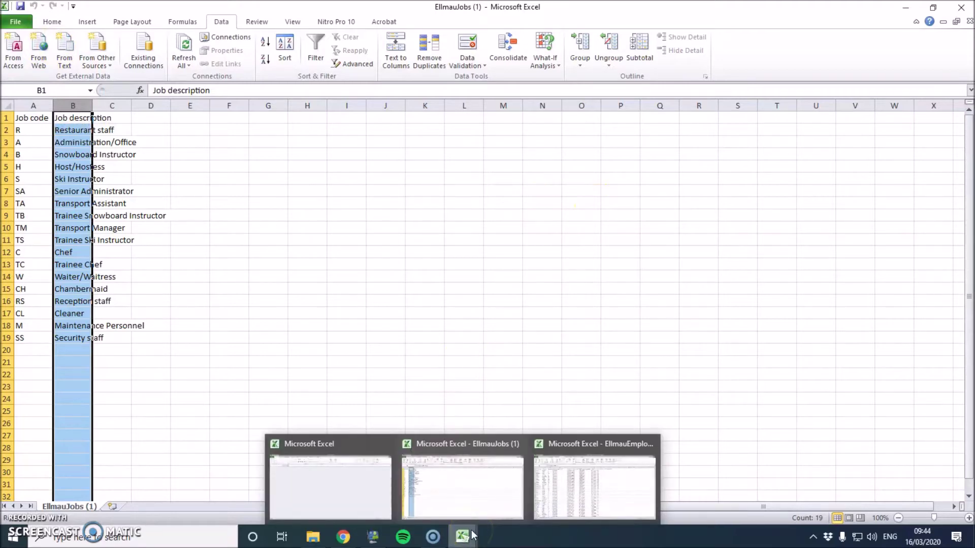
pyautogui.click(580, 467)
pyautogui.click(389, 263)
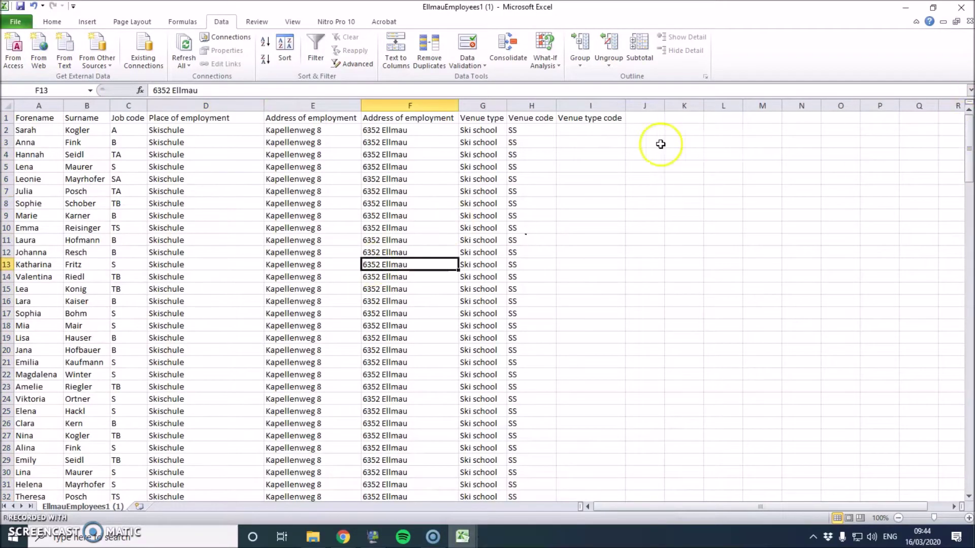
pyautogui.click(569, 131)
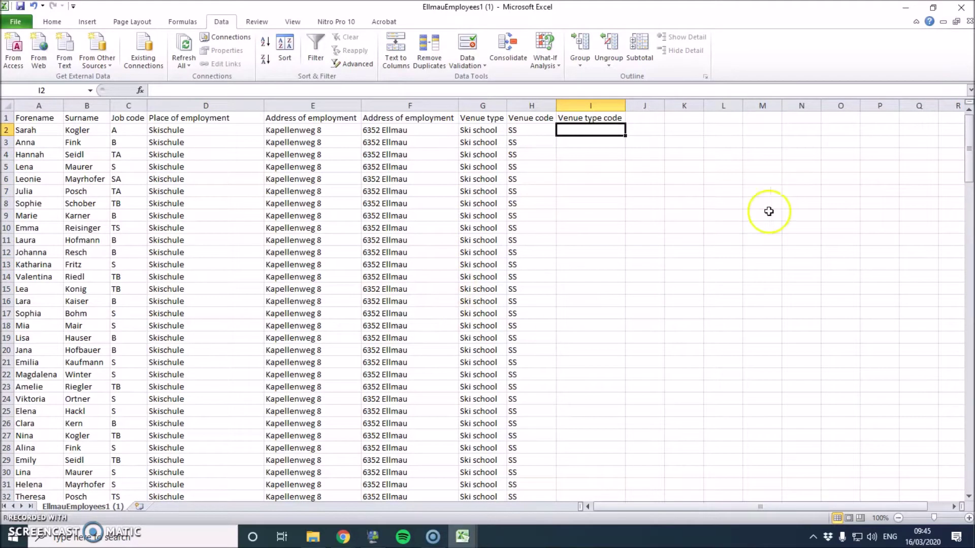
pyautogui.moveTo(967, 150); pyautogui.dragTo(969, 305)
pyautogui.click(462, 195)
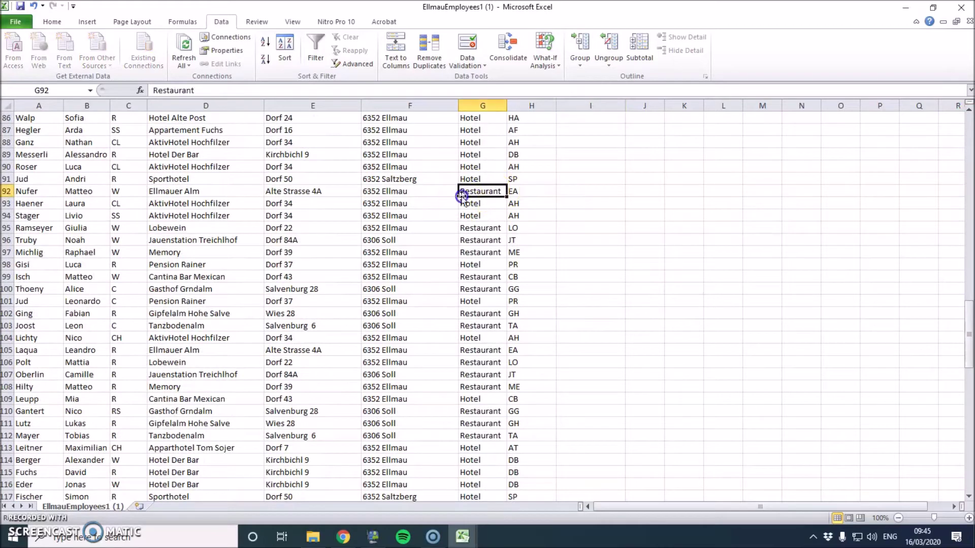
pyautogui.click(469, 180)
pyautogui.click(473, 201)
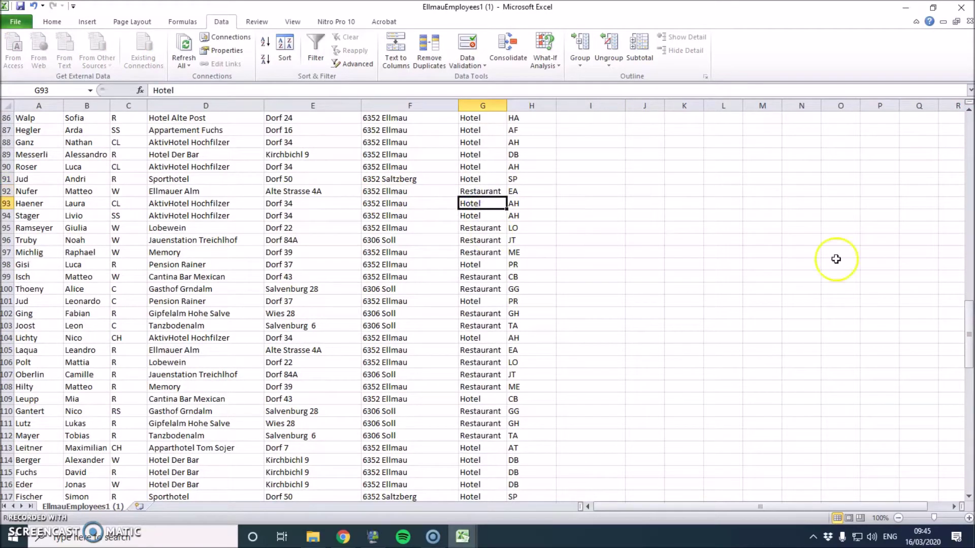
pyautogui.moveTo(969, 304); pyautogui.dragTo(968, 118)
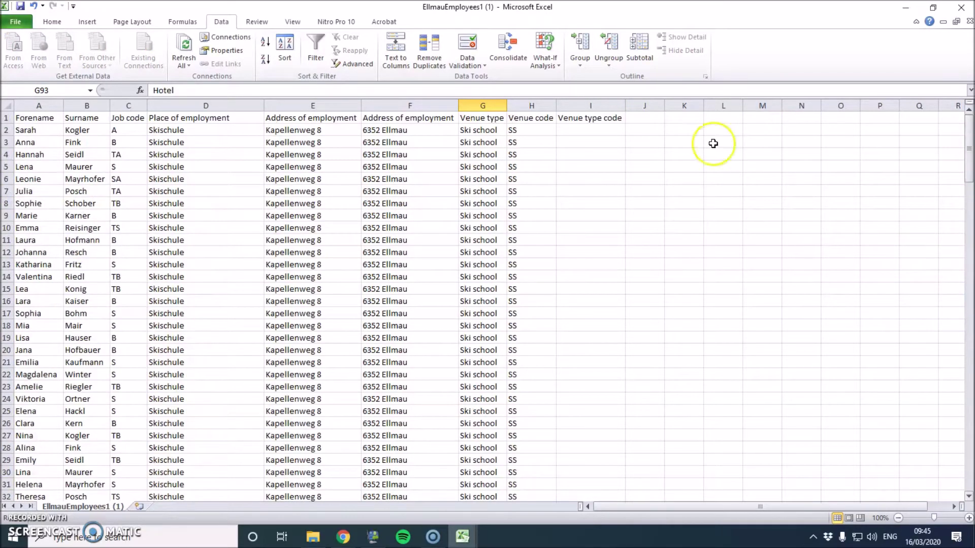
# - Enter the formula =LEFT(G2,1) in cell I2
pyautogui.click(572, 133)
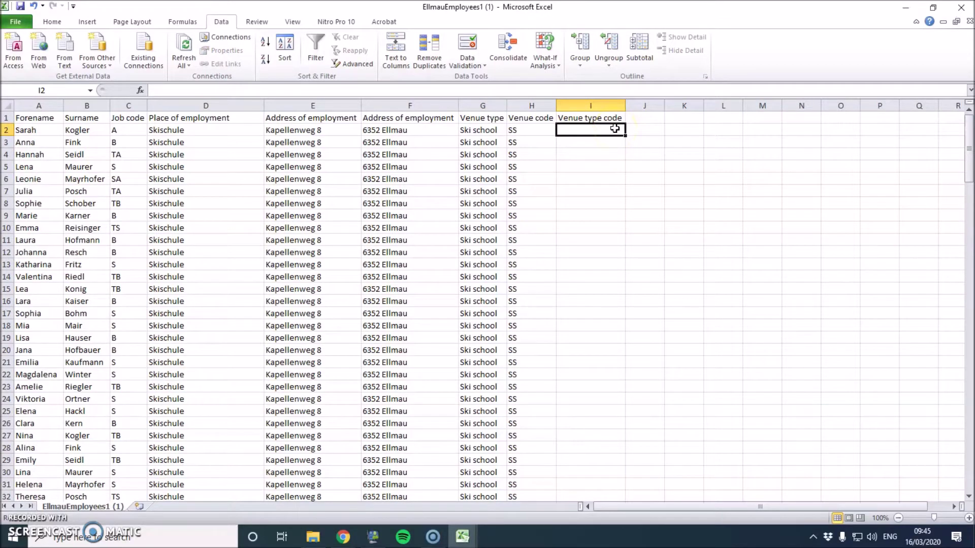
pyautogui.write('=')
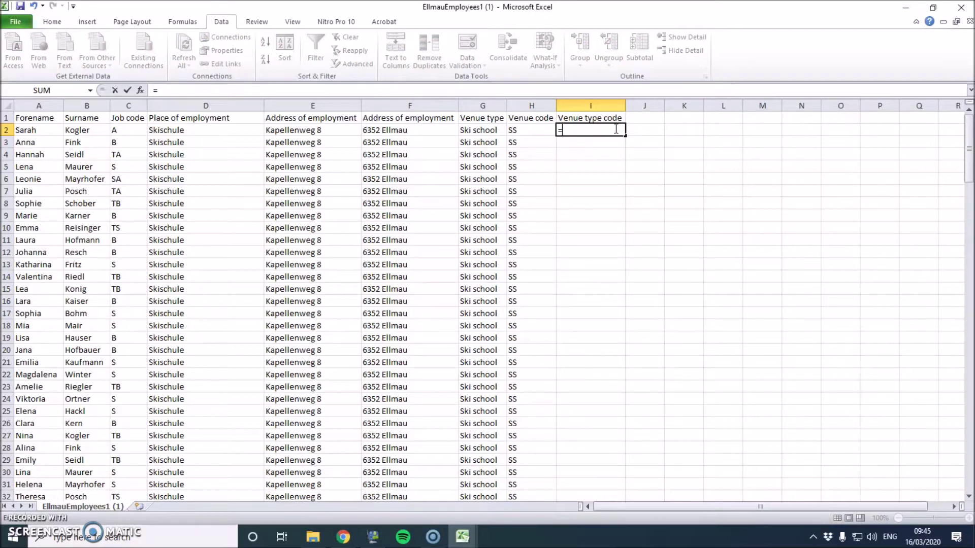
pyautogui.write('lefe')
pyautogui.press('BackSpace')
pyautogui.write('t')
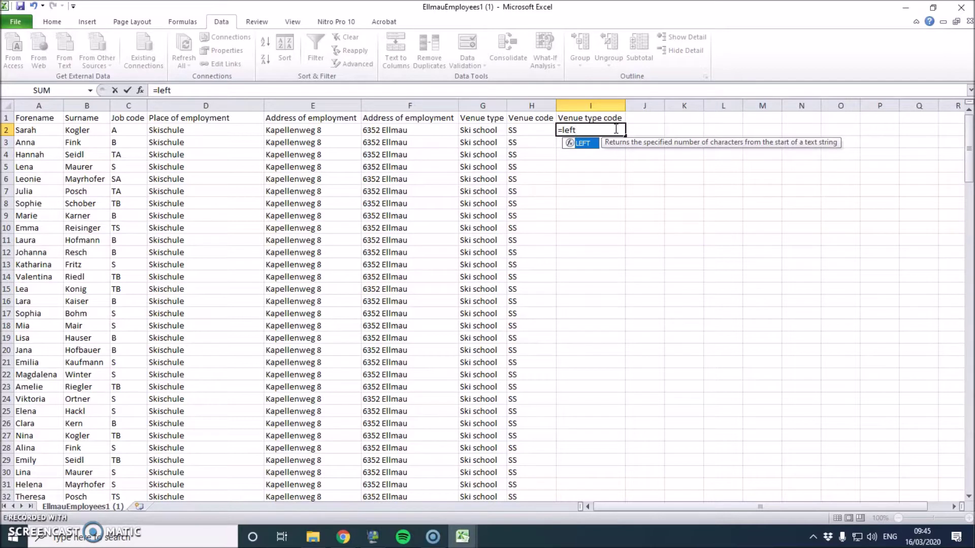
pyautogui.write('(')
pyautogui.click(481, 141)
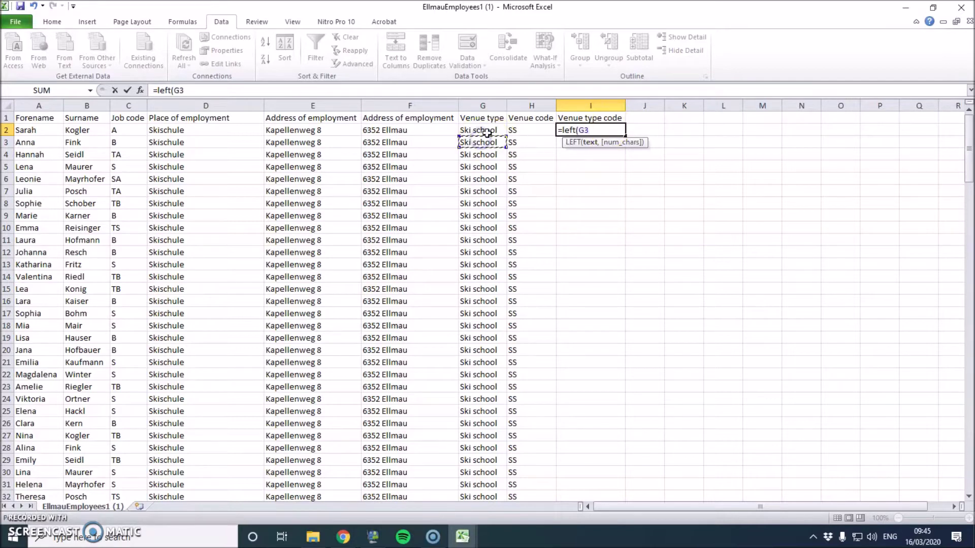
pyautogui.click(487, 133)
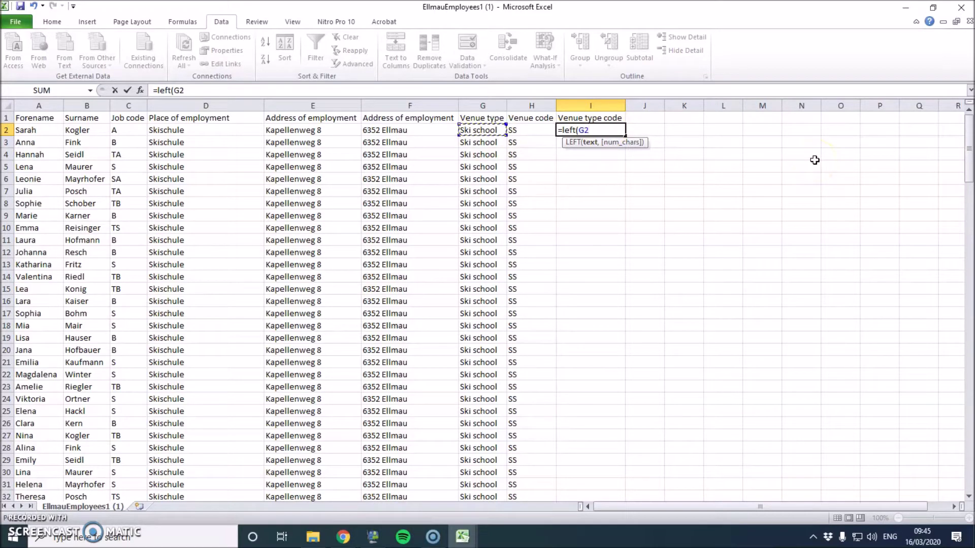
pyautogui.write(',1)')
pyautogui.press('Return')
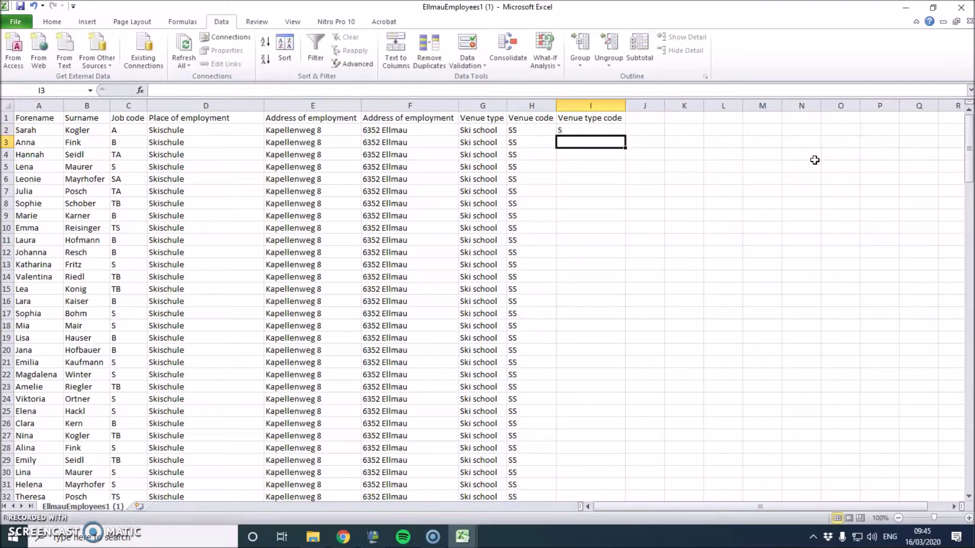
# - Fill the =LEFT(G2,1) formula down column I to row 170
pyautogui.click(607, 127)
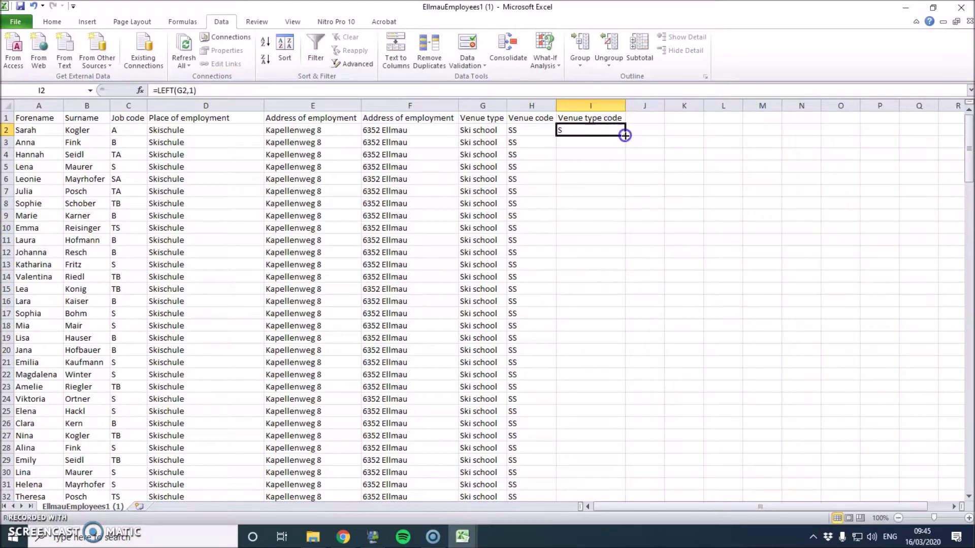
pyautogui.doubleClick(625, 135)
pyautogui.moveTo(967, 164); pyautogui.dragTo(971, 457)
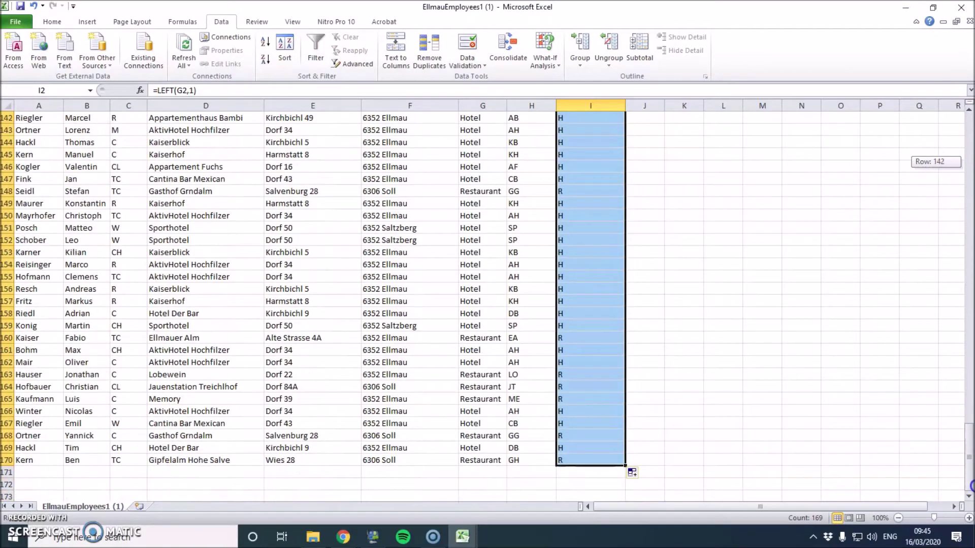
pyautogui.click(619, 351)
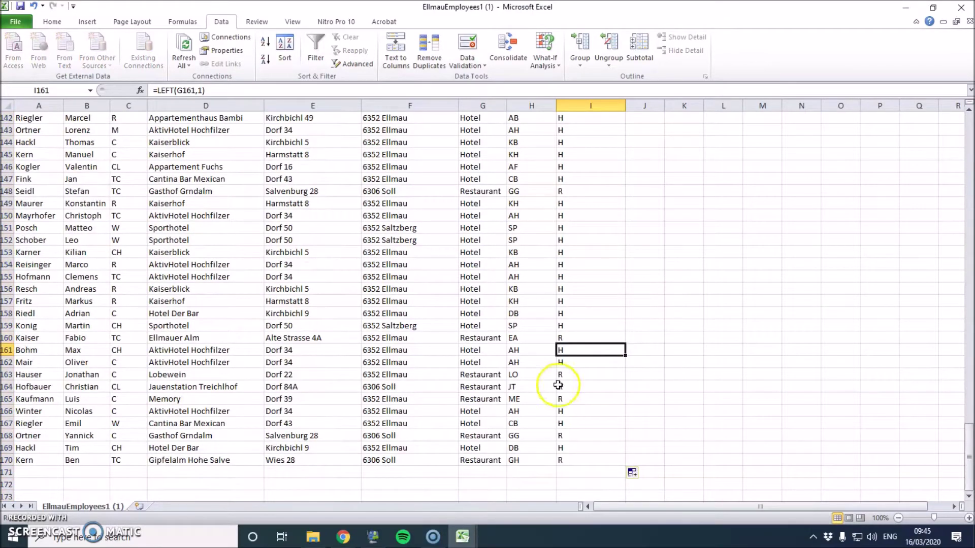
# - Bring up the past paper PDF and read tasks 17–19 on page 5
pyautogui.moveTo(346, 539)
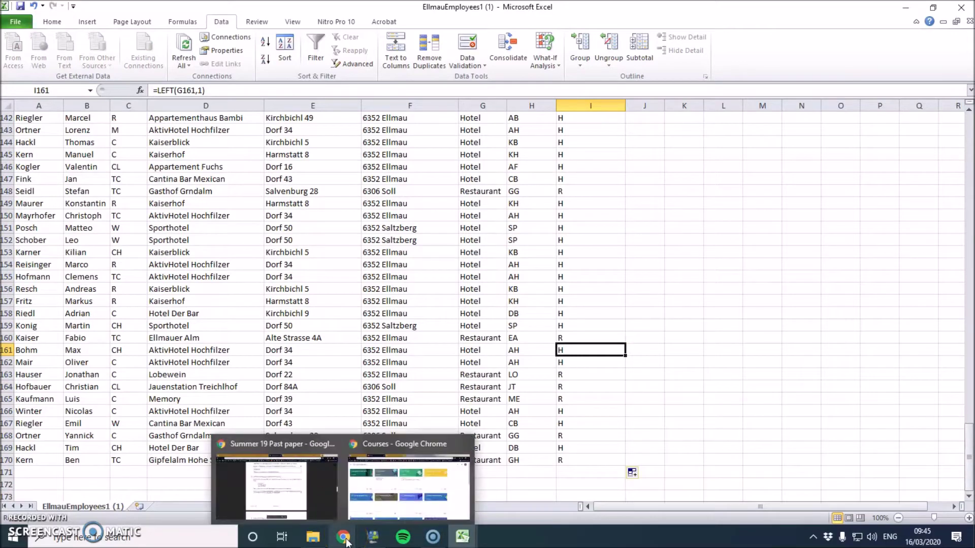
pyautogui.click(277, 489)
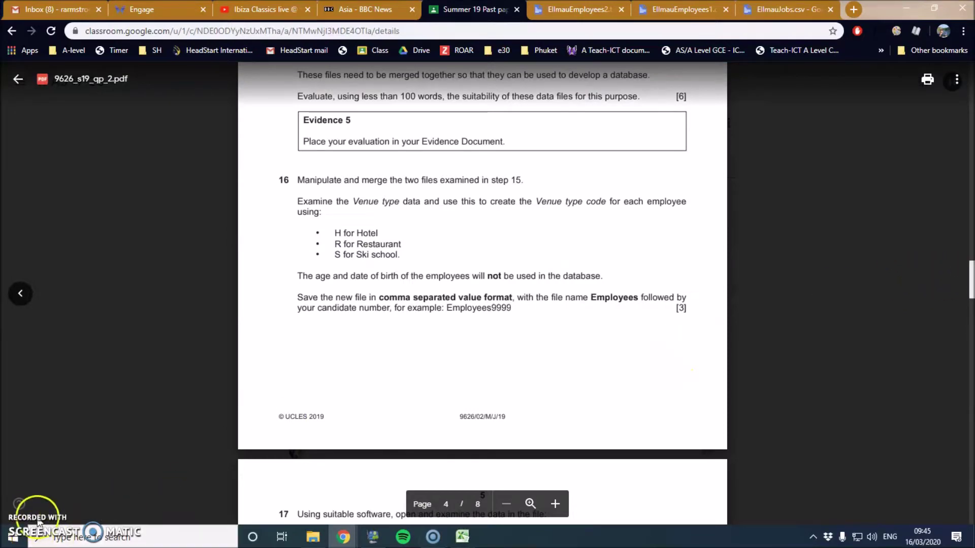
pyautogui.click(441, 541)
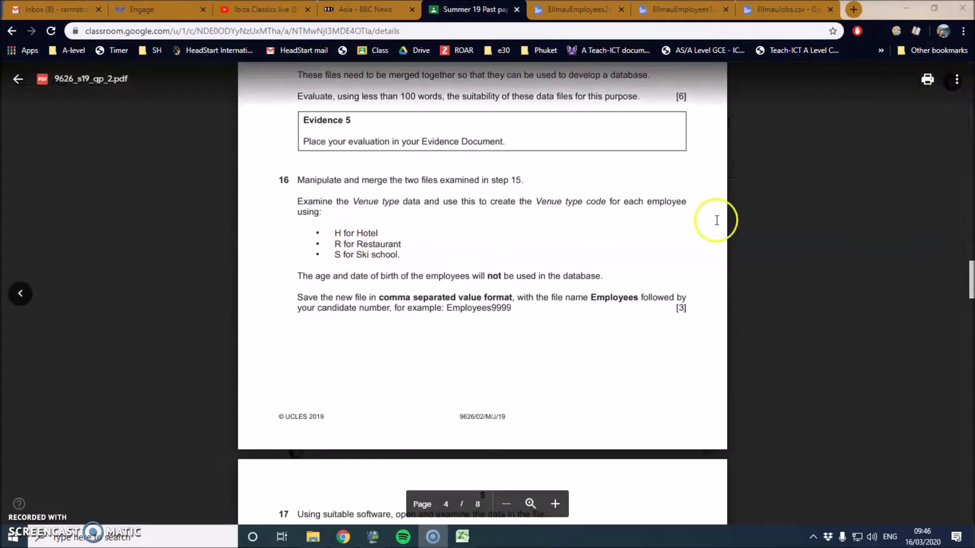
pyautogui.moveTo(971, 282); pyautogui.dragTo(971, 304)
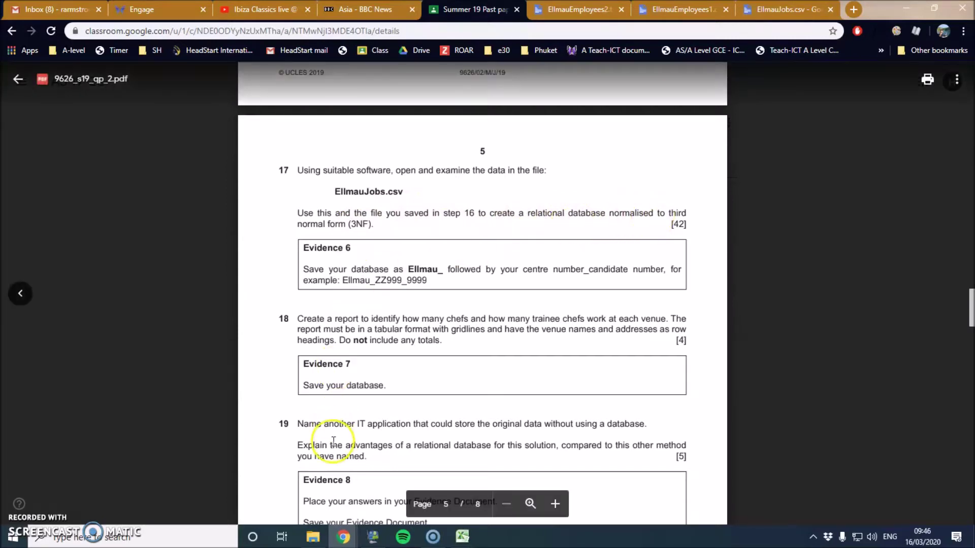
# - Minimise Chrome and review the place, address and venue columns of the employee sheet
pyautogui.click(908, 7)
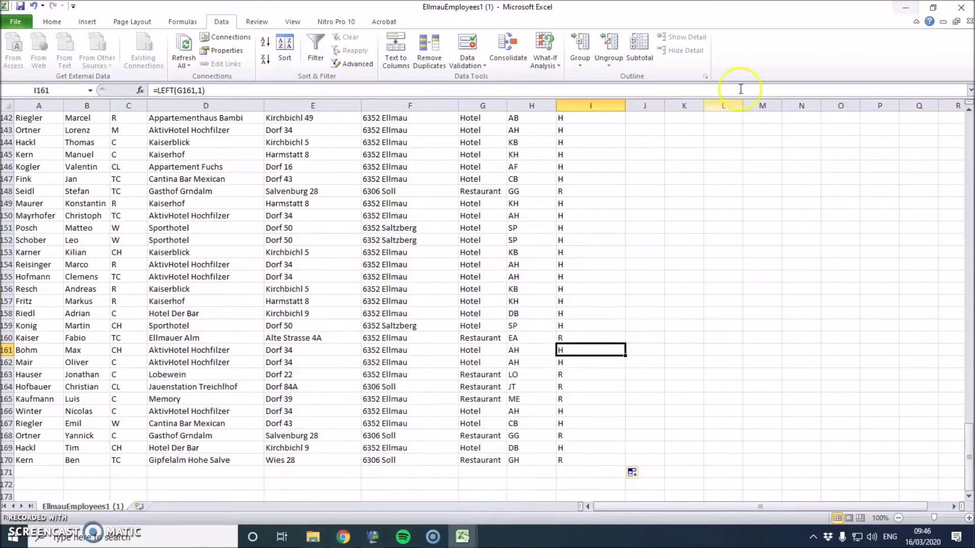
pyautogui.moveTo(969, 433); pyautogui.dragTo(969, 94)
pyautogui.click(551, 104)
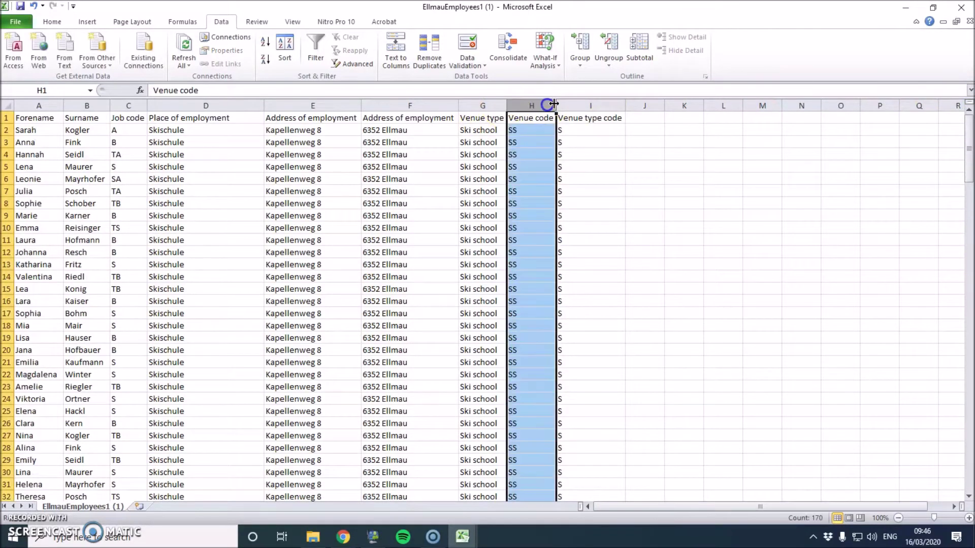
pyautogui.click(577, 104)
pyautogui.click(484, 102)
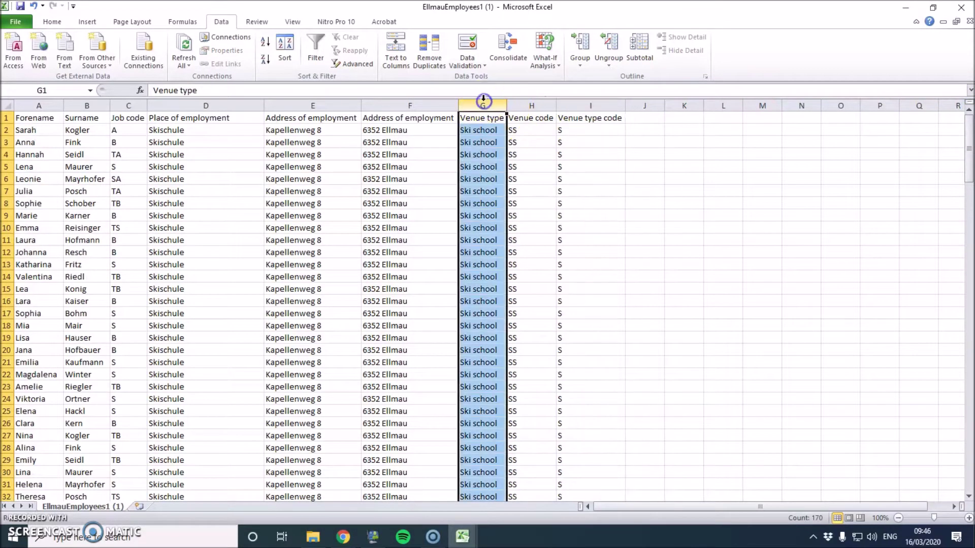
pyautogui.click(406, 104)
pyautogui.click(315, 104)
pyautogui.click(222, 103)
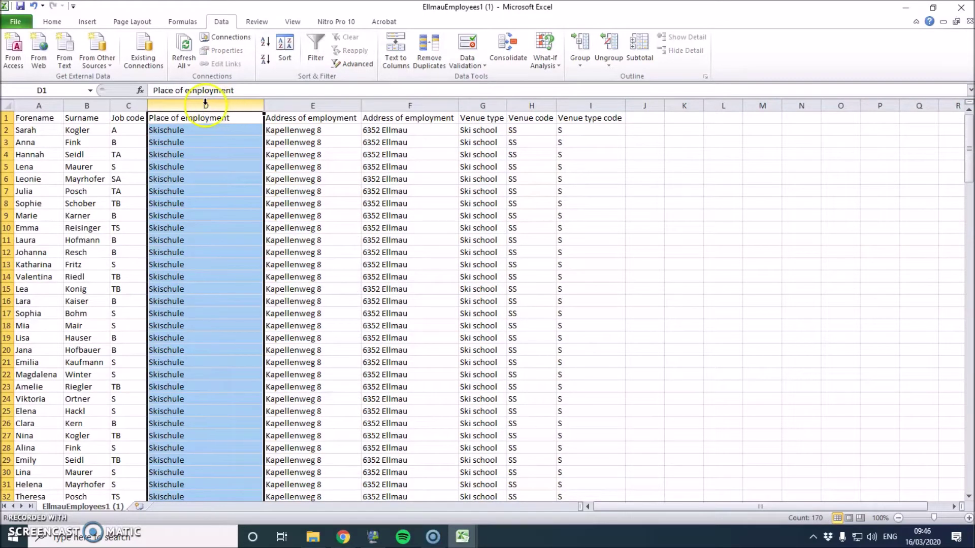
pyautogui.moveTo(206, 103); pyautogui.dragTo(522, 92)
pyautogui.click(519, 214)
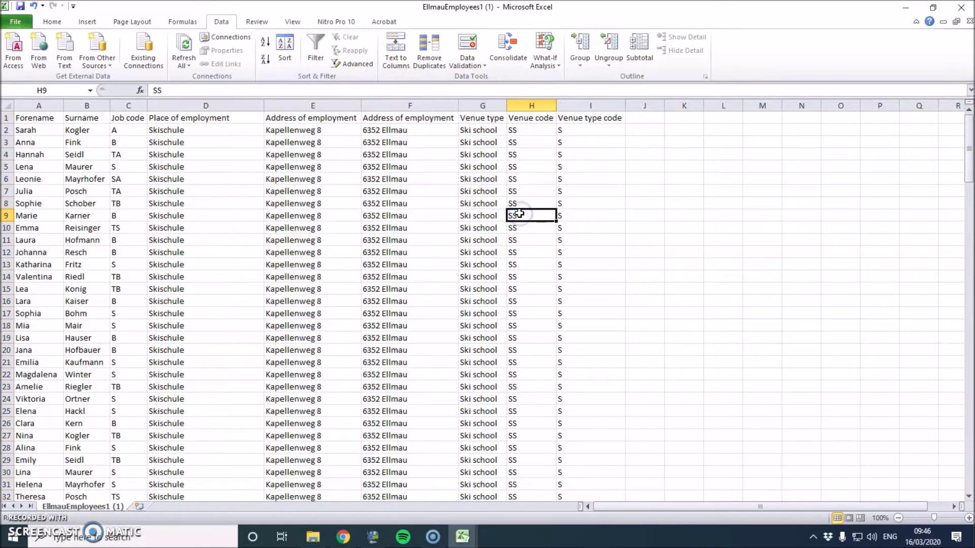
pyautogui.click(24, 136)
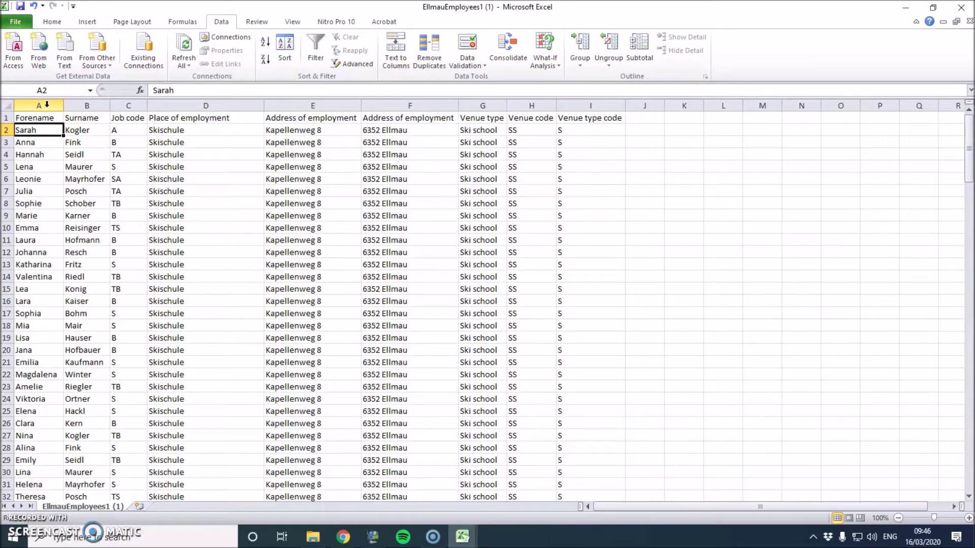
pyautogui.click(25, 106)
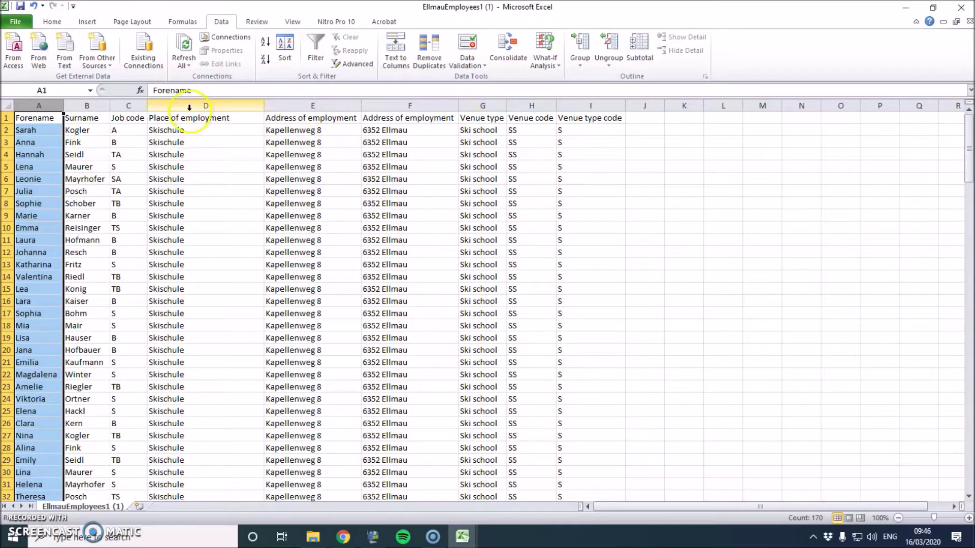
pyautogui.moveTo(189, 105); pyautogui.dragTo(460, 104)
pyautogui.click(527, 142)
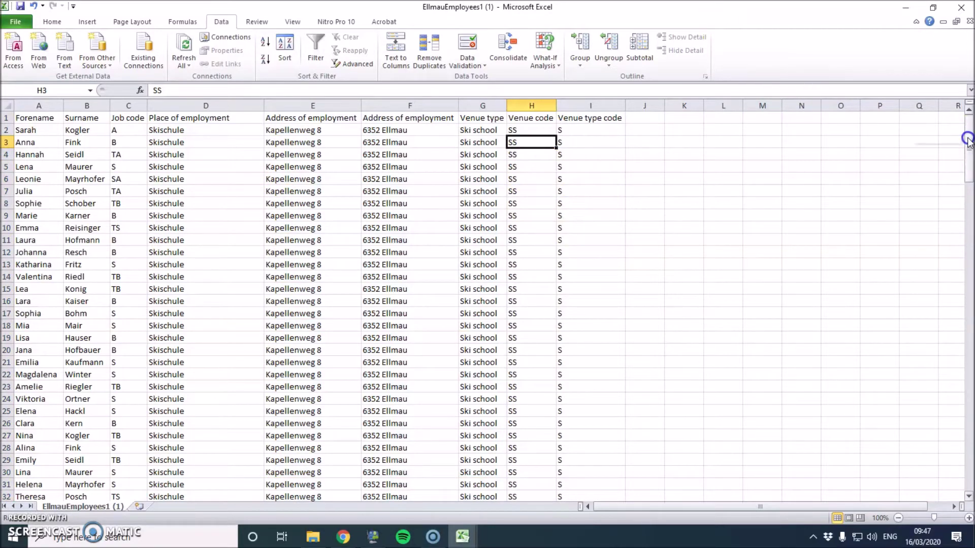
# - Check the ski school and hotel rows, glance at EllmauJobs, and return to EllmauEmployees1
pyautogui.moveTo(967, 139); pyautogui.dragTo(967, 258)
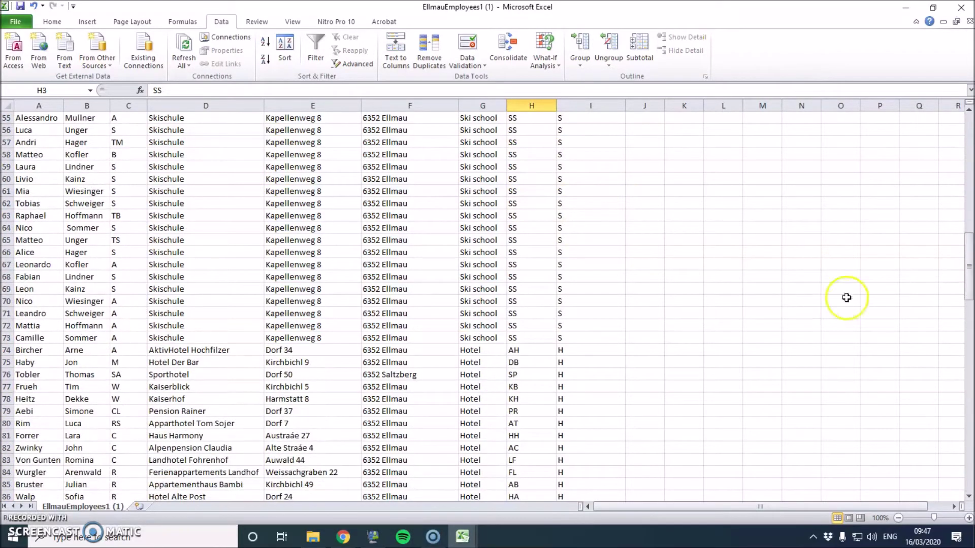
pyautogui.click(514, 374)
pyautogui.click(216, 339)
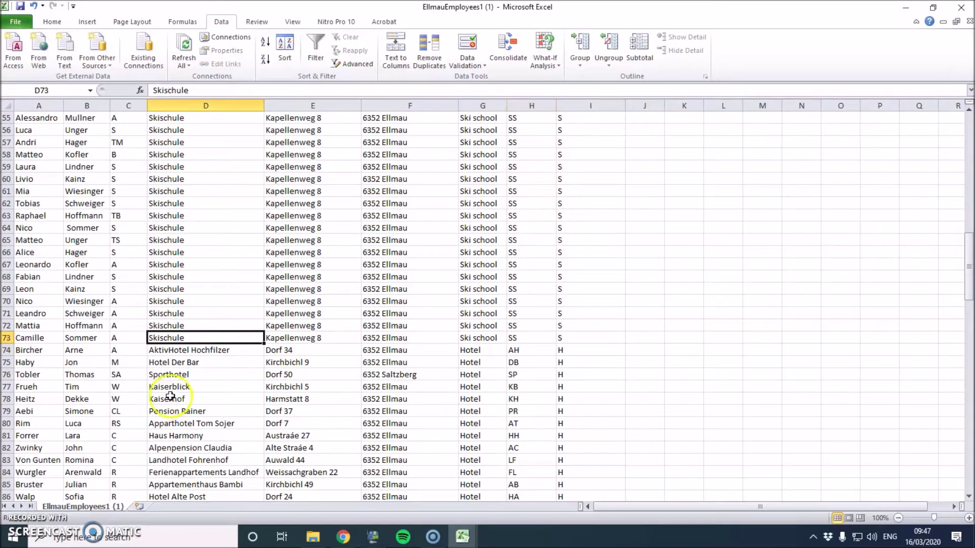
pyautogui.click(170, 398)
pyautogui.click(517, 387)
pyautogui.moveTo(456, 545)
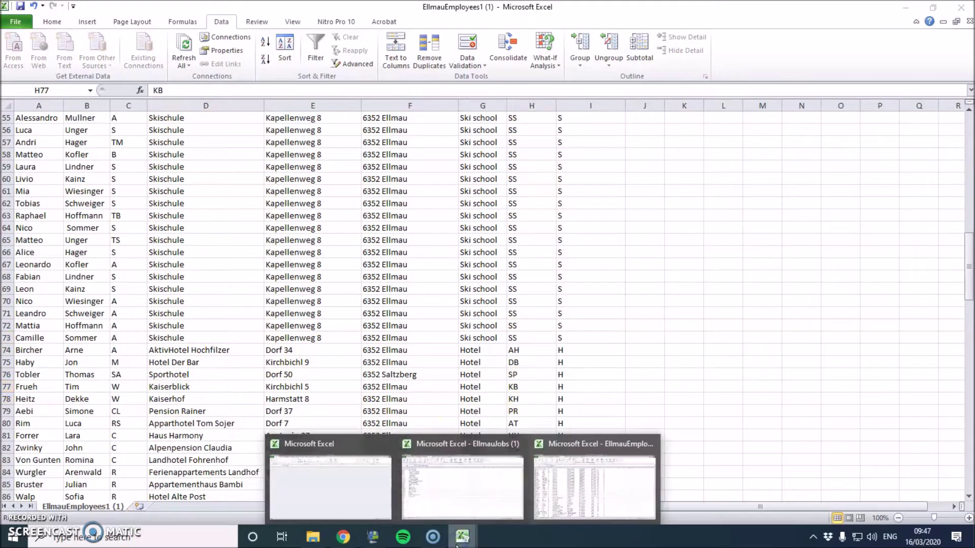
pyautogui.click(463, 502)
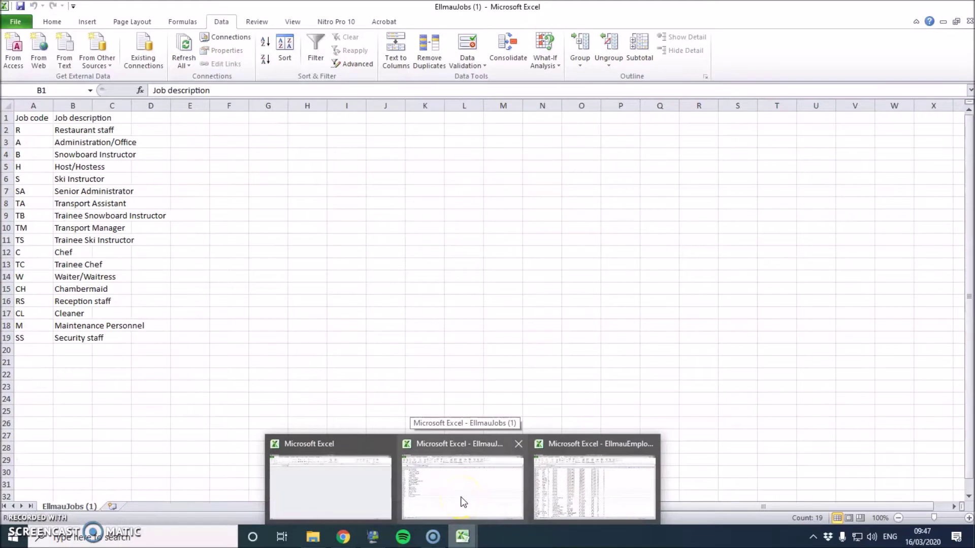
pyautogui.click(562, 491)
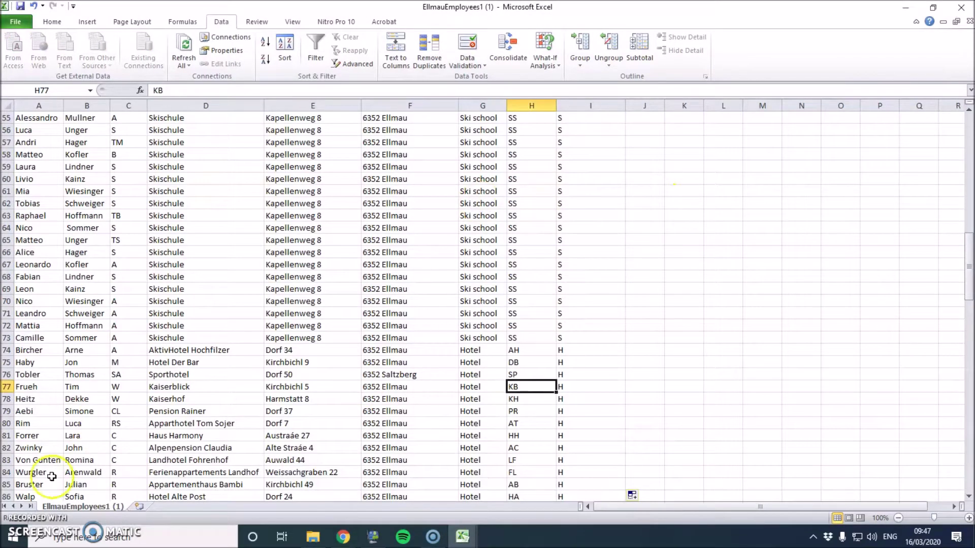
pyautogui.click(419, 539)
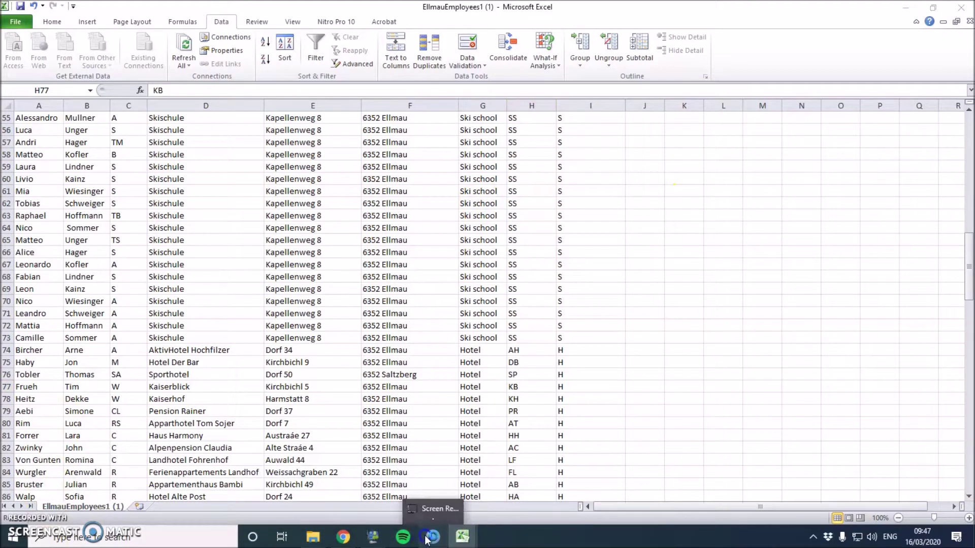
pyautogui.click(429, 536)
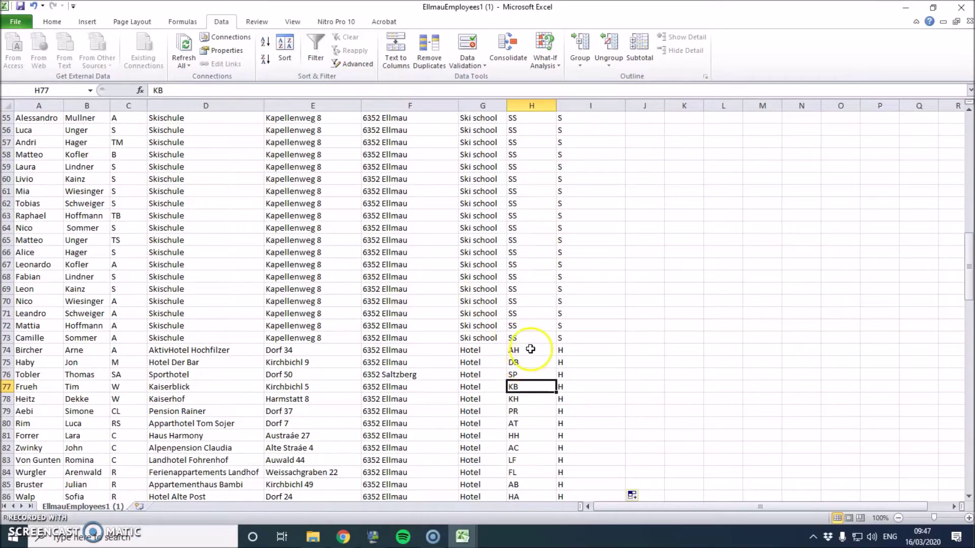
# - Cut columns E through I and paste them at A1 of a new Sheet1
pyautogui.moveTo(966, 256); pyautogui.dragTo(966, 143)
pyautogui.moveTo(212, 102); pyautogui.dragTo(474, 103)
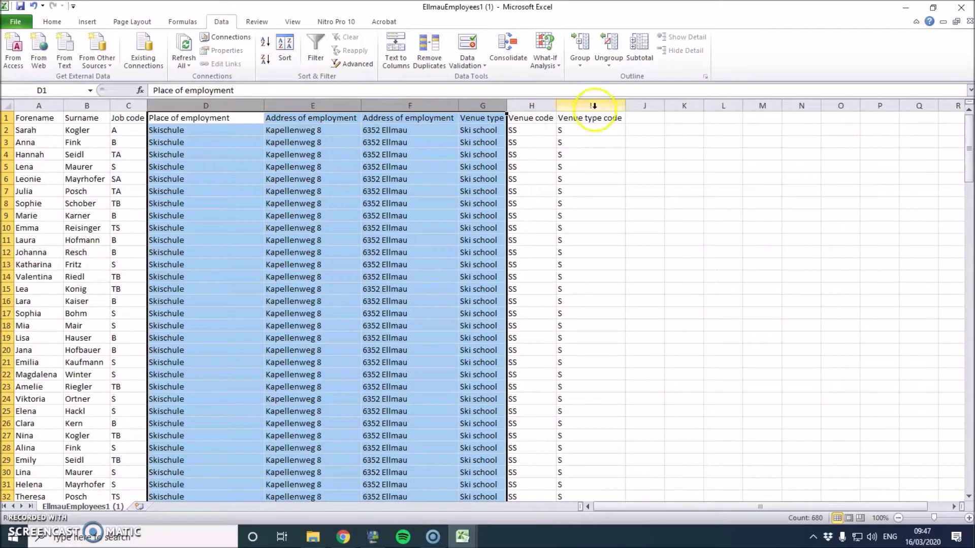
pyautogui.moveTo(586, 103); pyautogui.dragTo(187, 106)
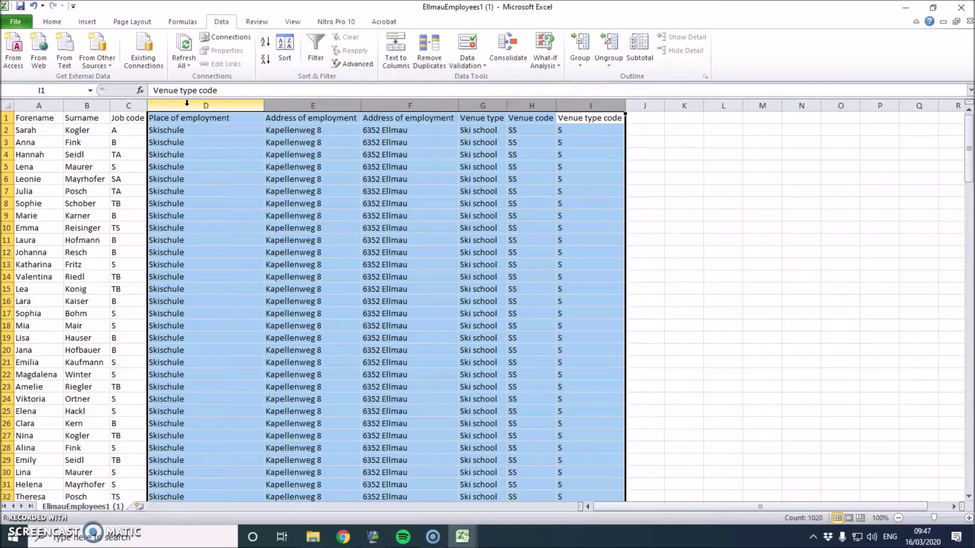
pyautogui.rightClick(187, 104)
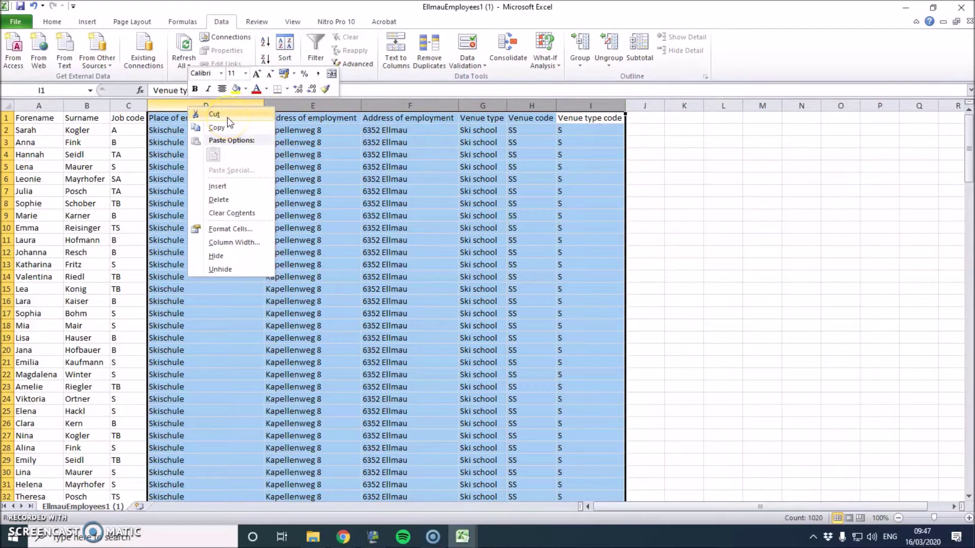
pyautogui.click(337, 161)
pyautogui.click(163, 155)
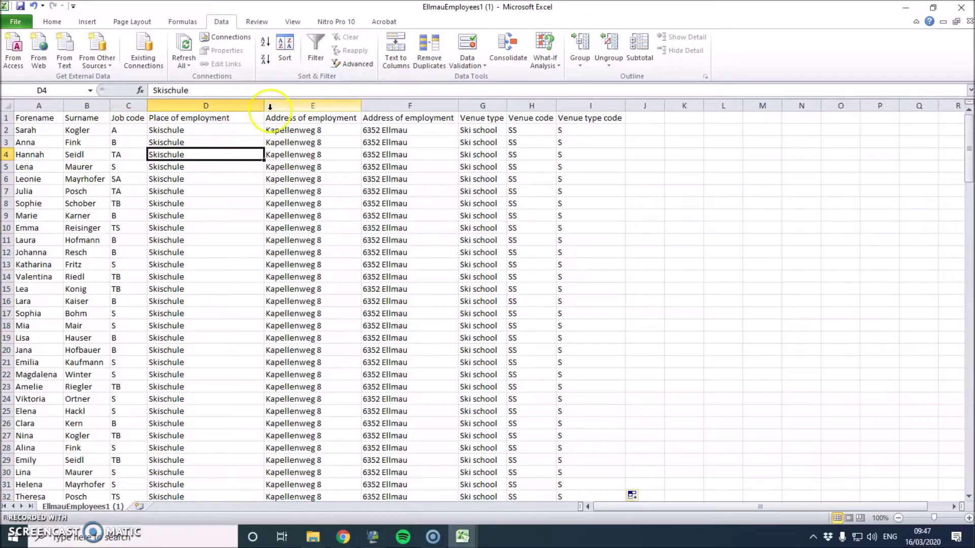
pyautogui.moveTo(270, 107); pyautogui.dragTo(565, 112)
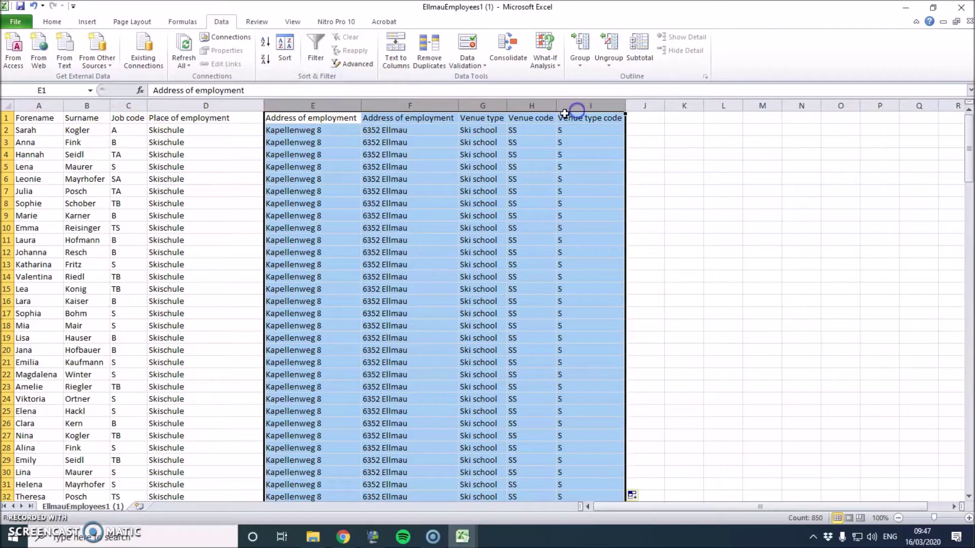
pyautogui.rightClick(497, 103)
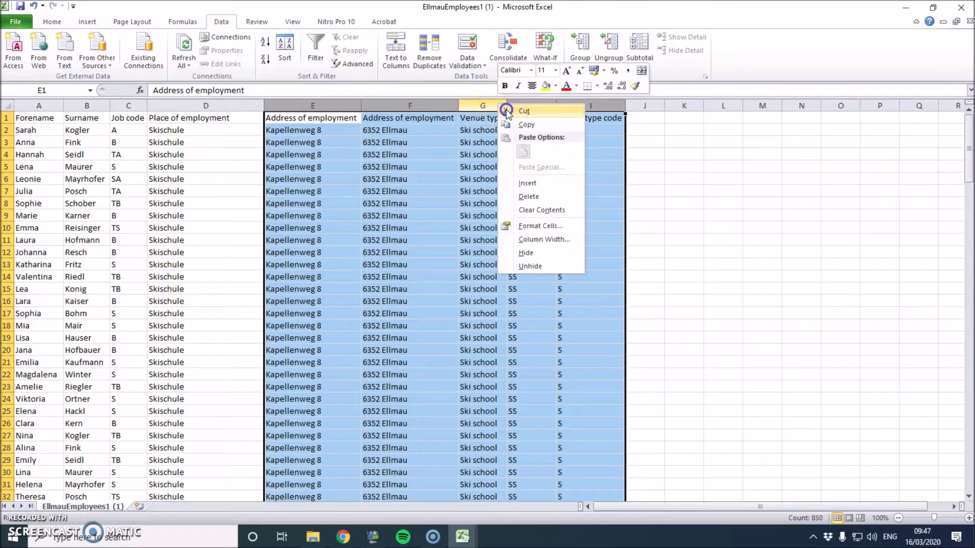
pyautogui.click(504, 109)
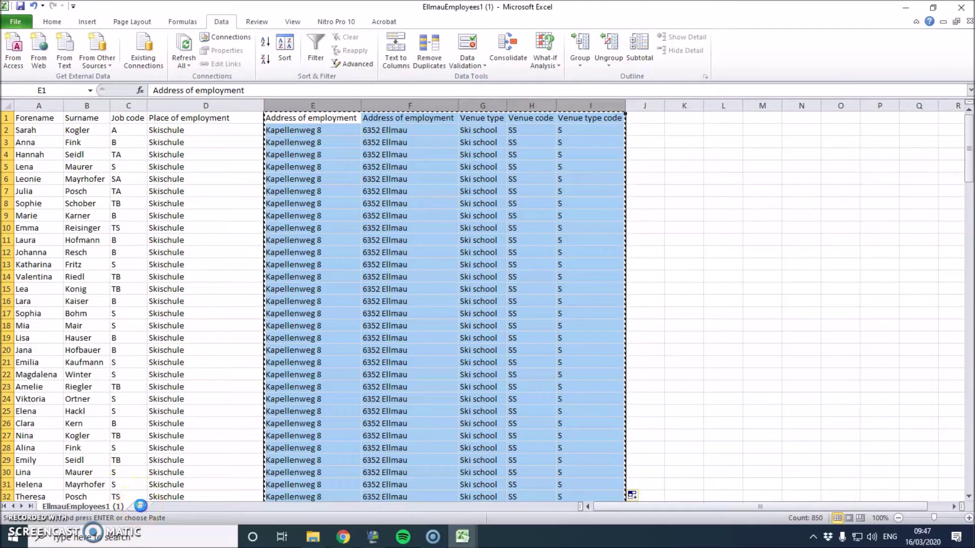
pyautogui.click(139, 506)
pyautogui.rightClick(24, 115)
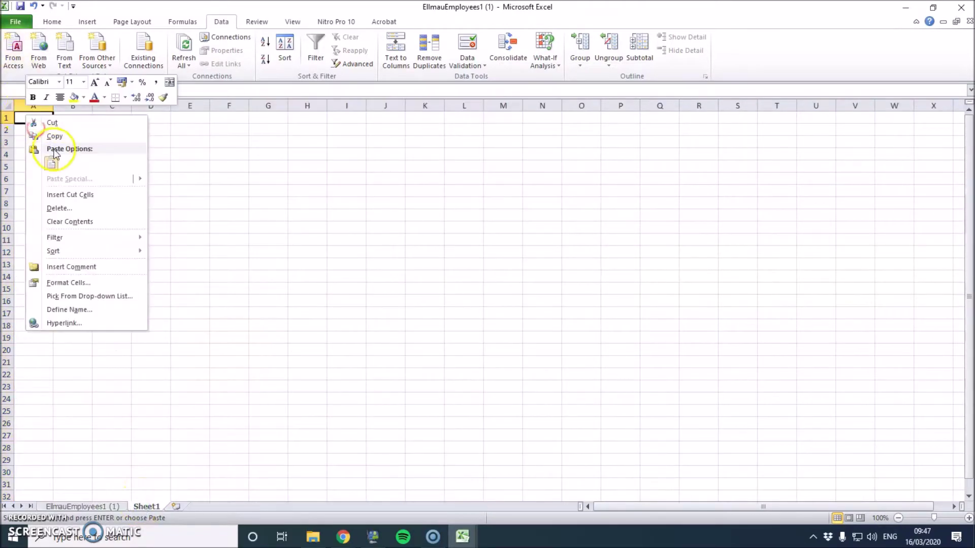
pyautogui.click(52, 160)
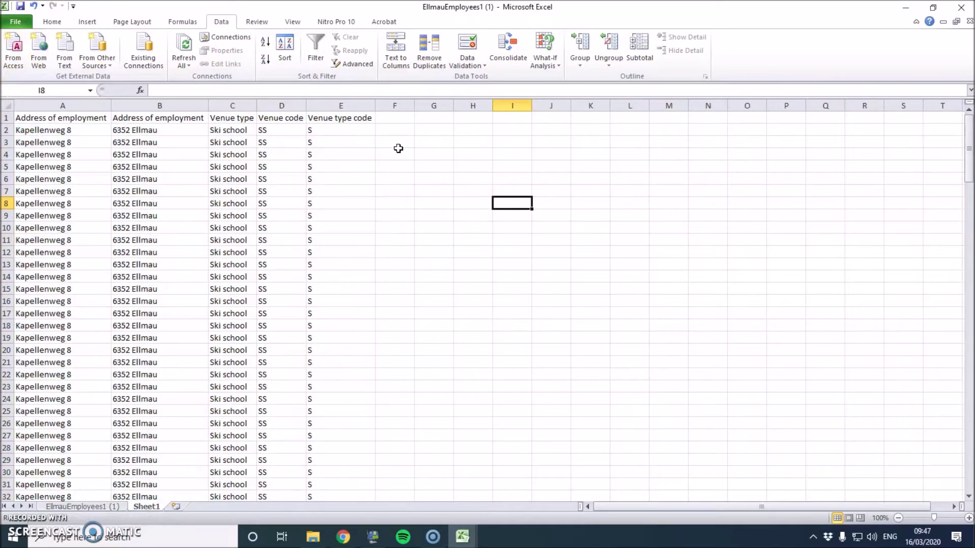
pyautogui.click(46, 130)
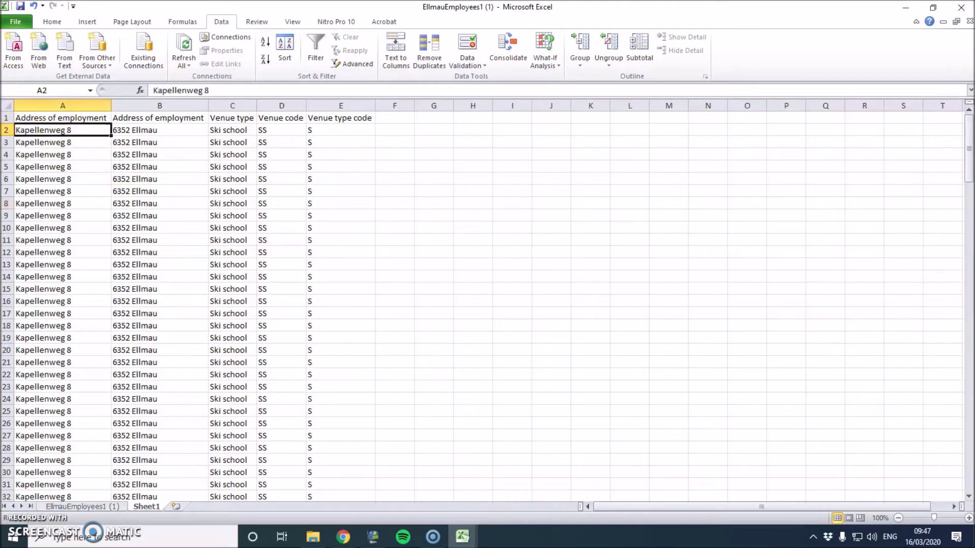
# - Insert copied Place of employment cells at Sheet1 column A, then a blank column before it
pyautogui.click(77, 506)
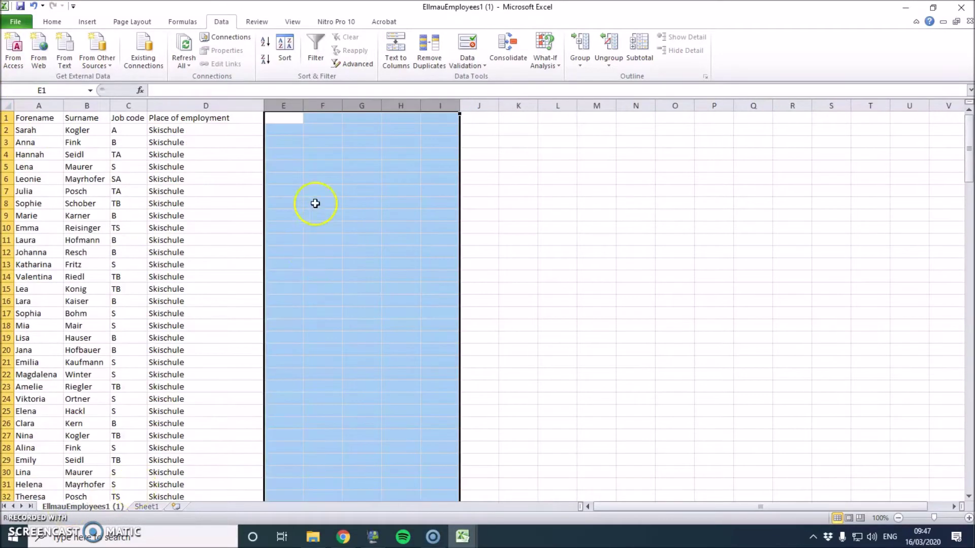
pyautogui.click(237, 154)
pyautogui.rightClick(203, 106)
pyautogui.click(230, 127)
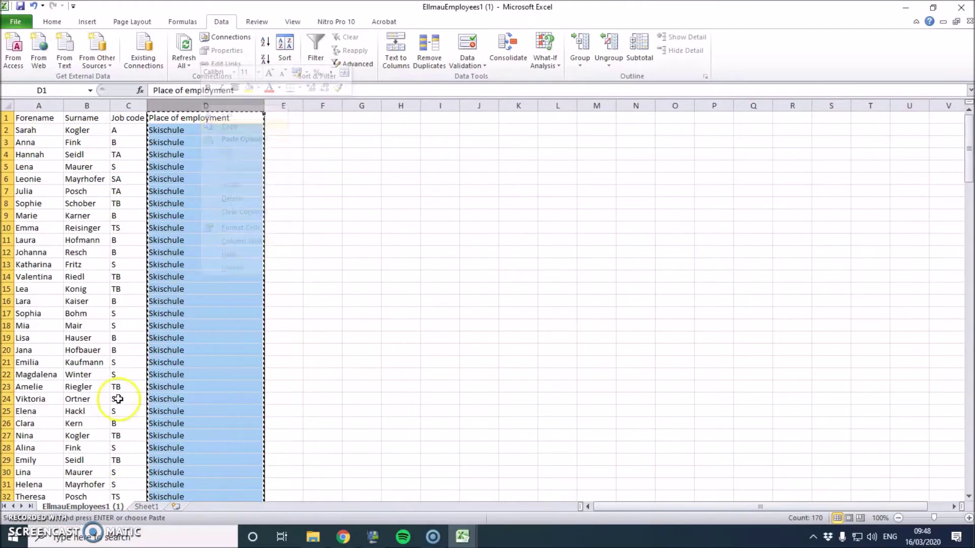
pyautogui.click(146, 507)
pyautogui.rightClick(52, 106)
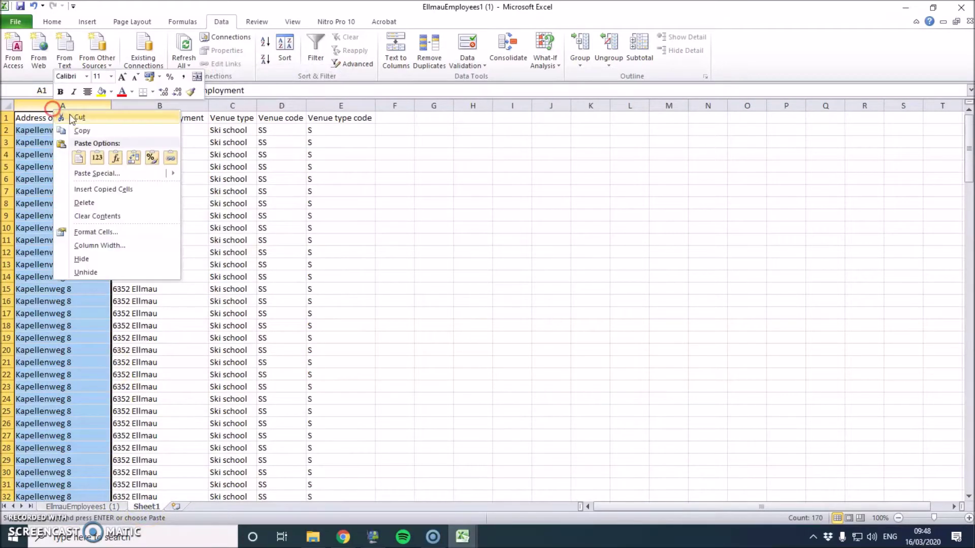
pyautogui.click(137, 157)
pyautogui.click(321, 176)
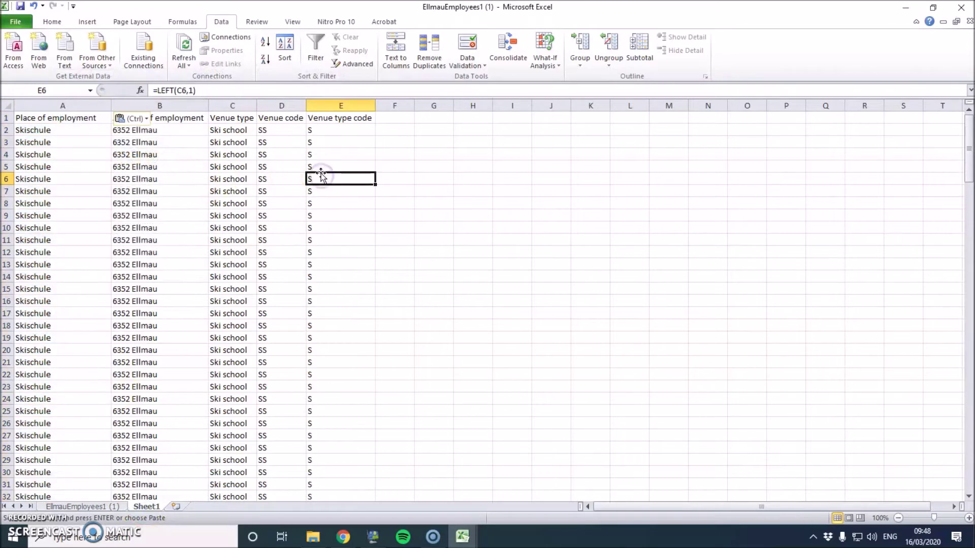
pyautogui.click(34, 5)
pyautogui.rightClick(73, 105)
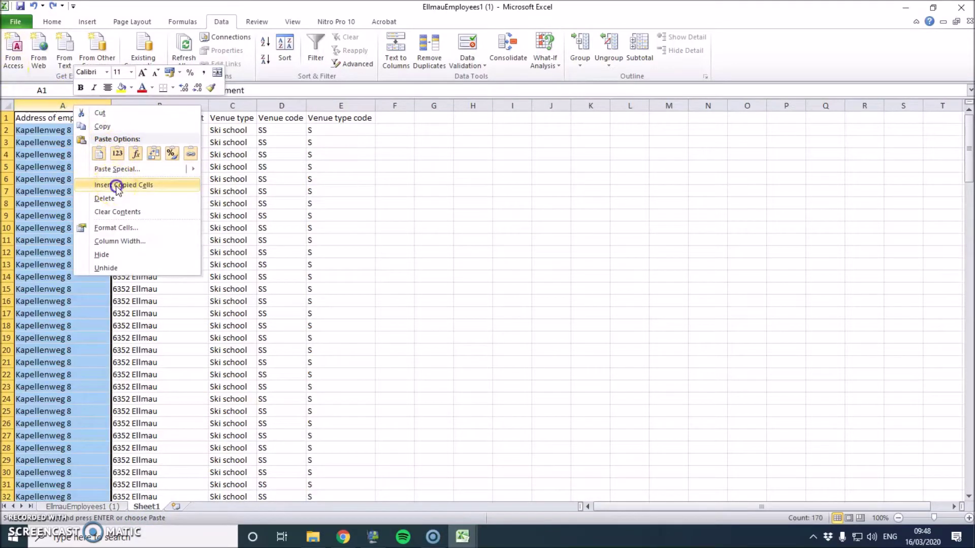
pyautogui.click(117, 185)
pyautogui.click(348, 191)
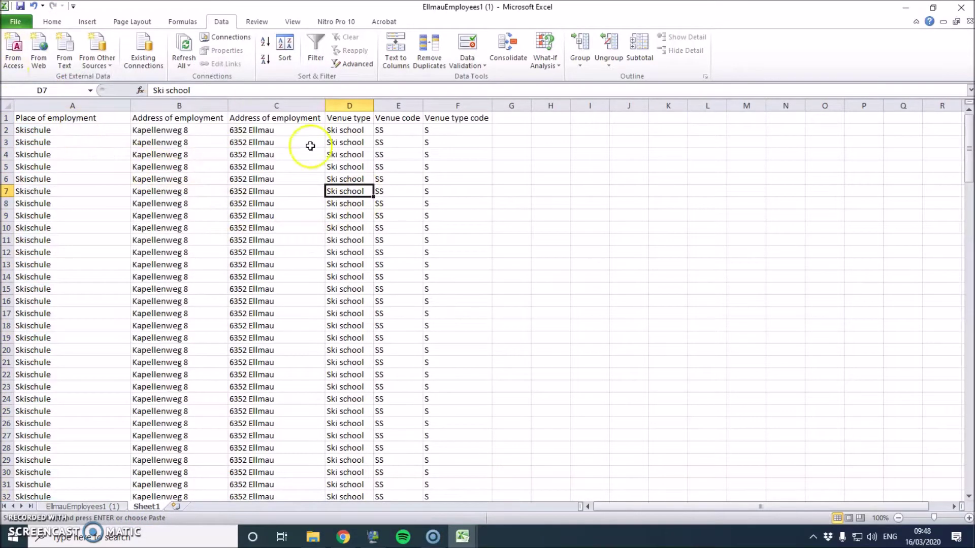
pyautogui.rightClick(61, 99)
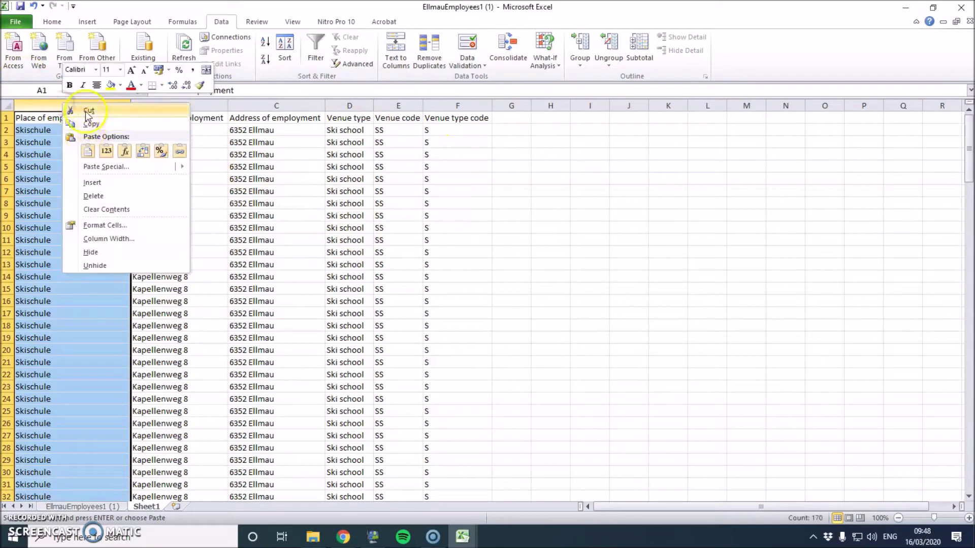
pyautogui.click(98, 182)
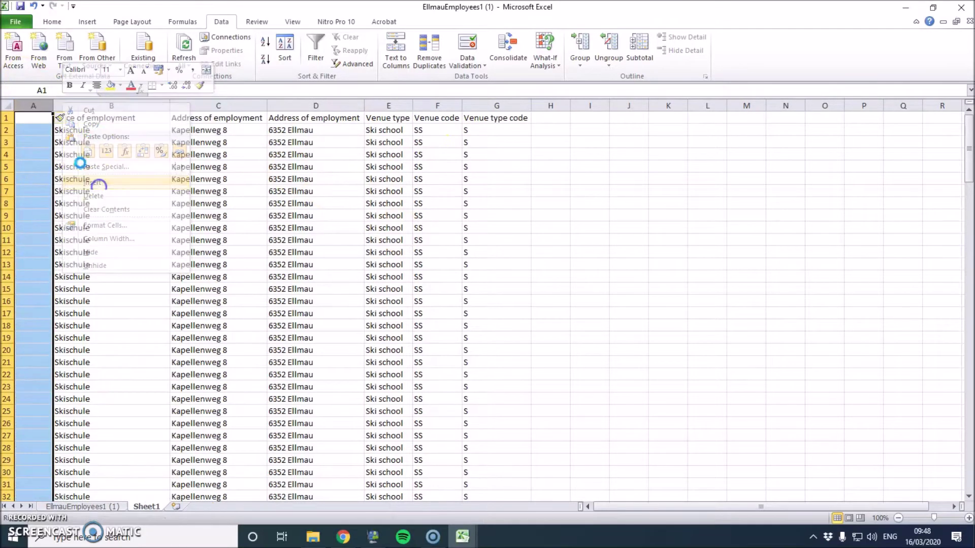
# - Head cell A1 'Employment ID' and select the table across columns A to G
pyautogui.doubleClick(35, 121)
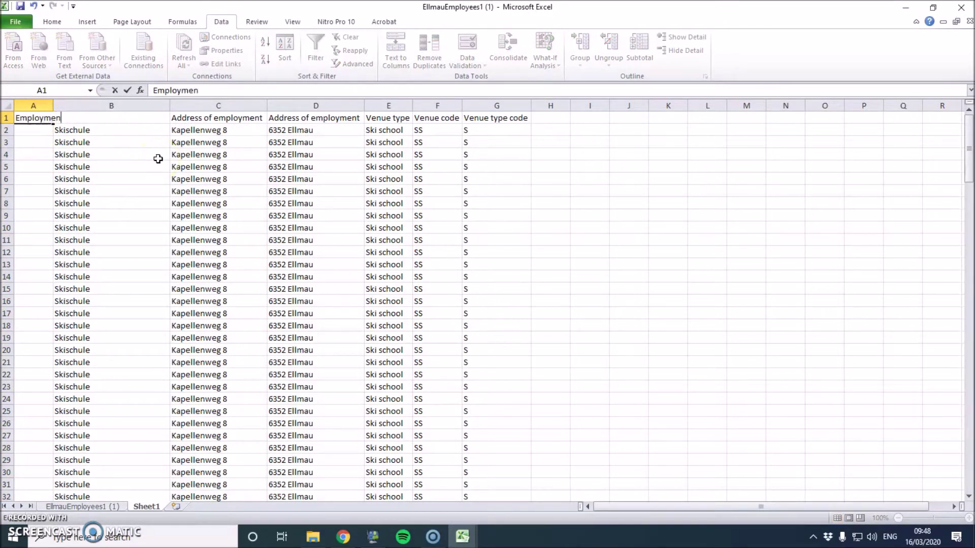
pyautogui.write('Employment ID')
pyautogui.press('Return')
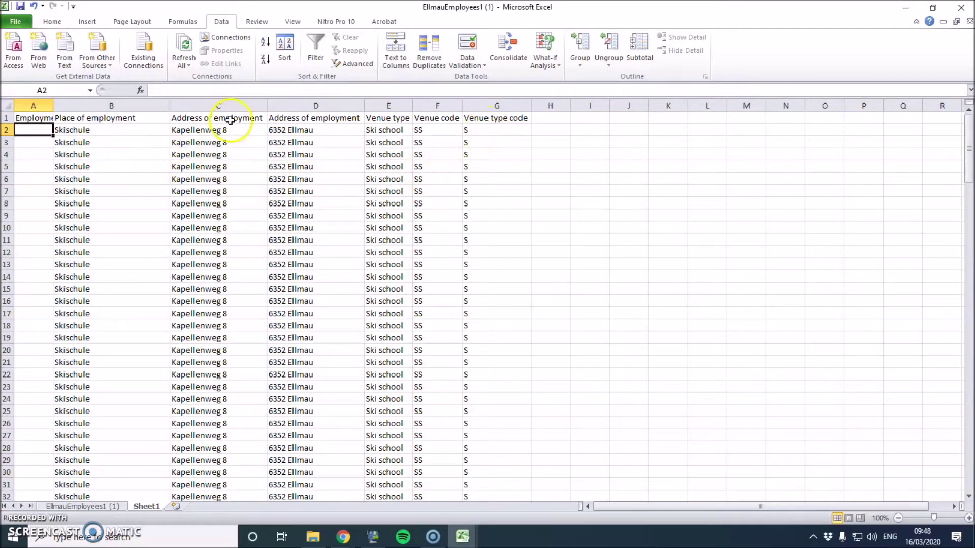
pyautogui.click(89, 124)
pyautogui.click(111, 105)
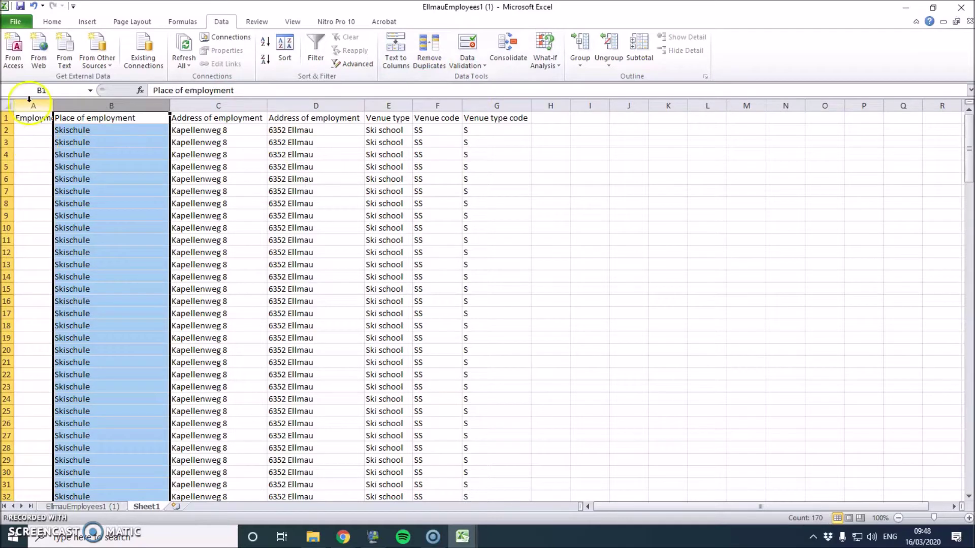
pyautogui.moveTo(33, 105); pyautogui.dragTo(477, 104)
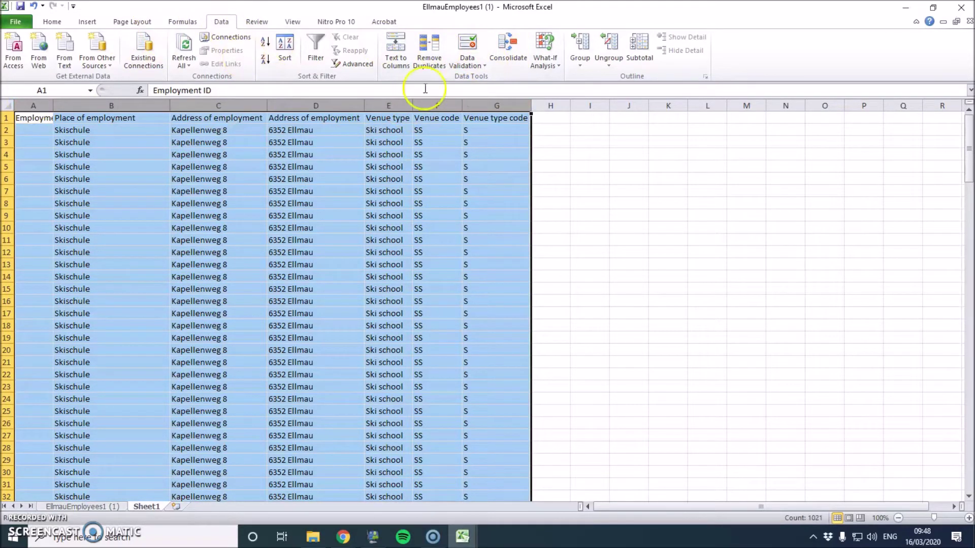
# - Remove duplicates with the first row as headers, deleting 146 duplicate rows
pyautogui.click(433, 60)
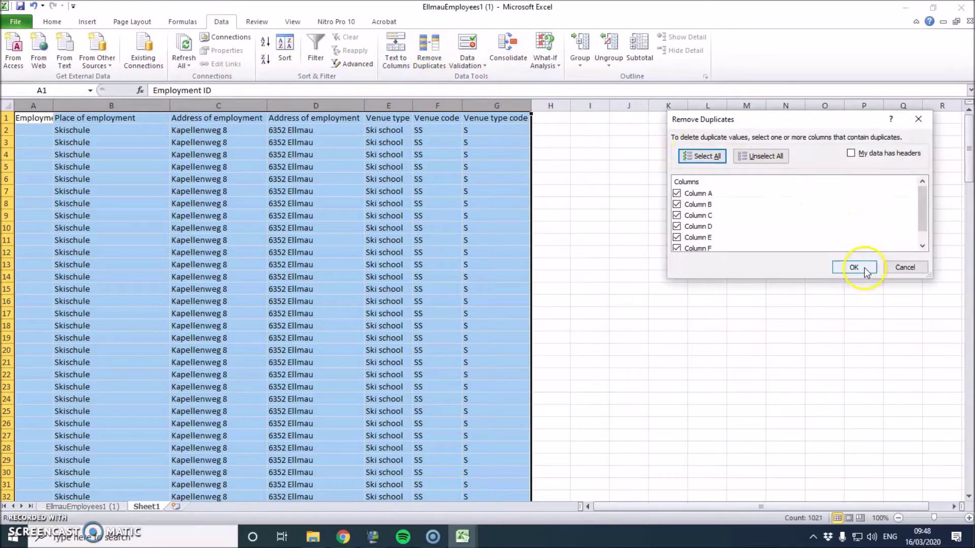
pyautogui.click(851, 153)
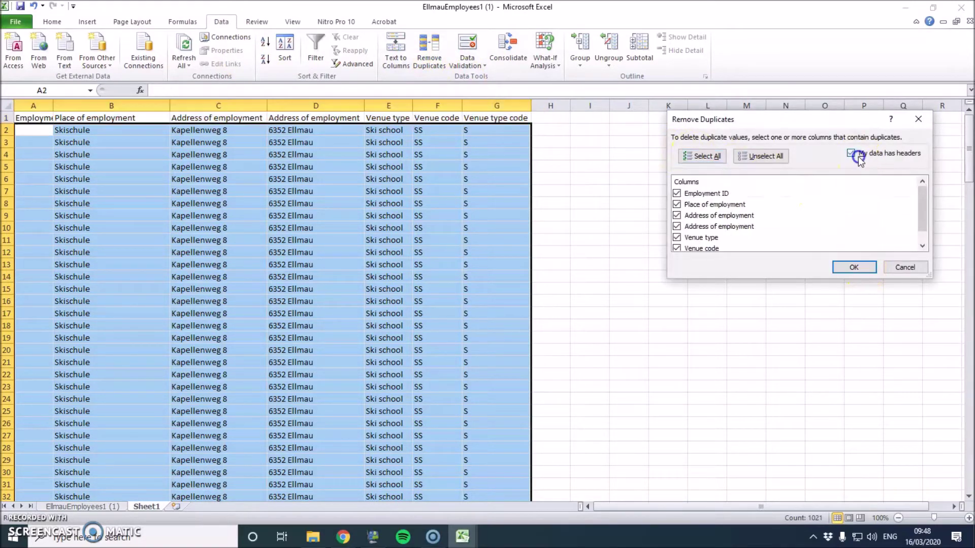
pyautogui.click(857, 270)
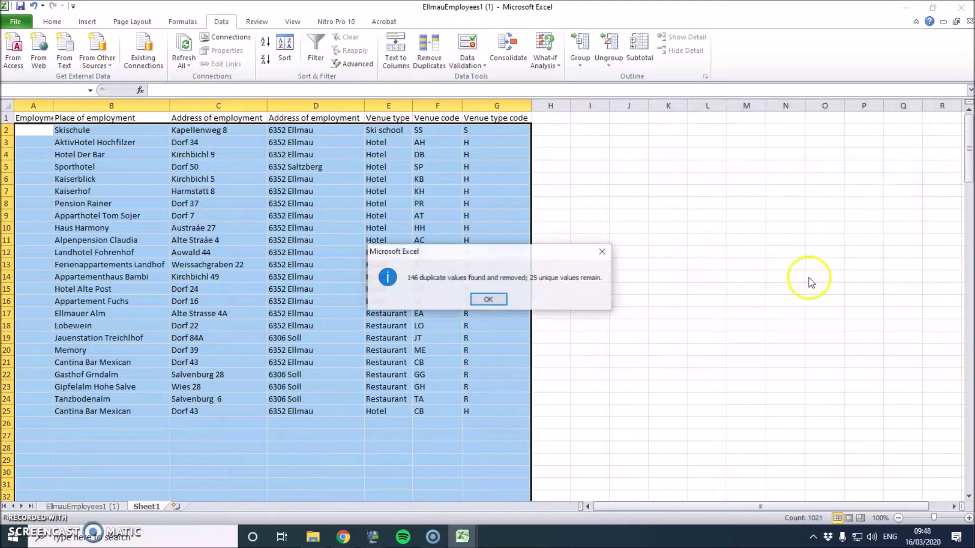
pyautogui.click(488, 300)
pyautogui.click(117, 276)
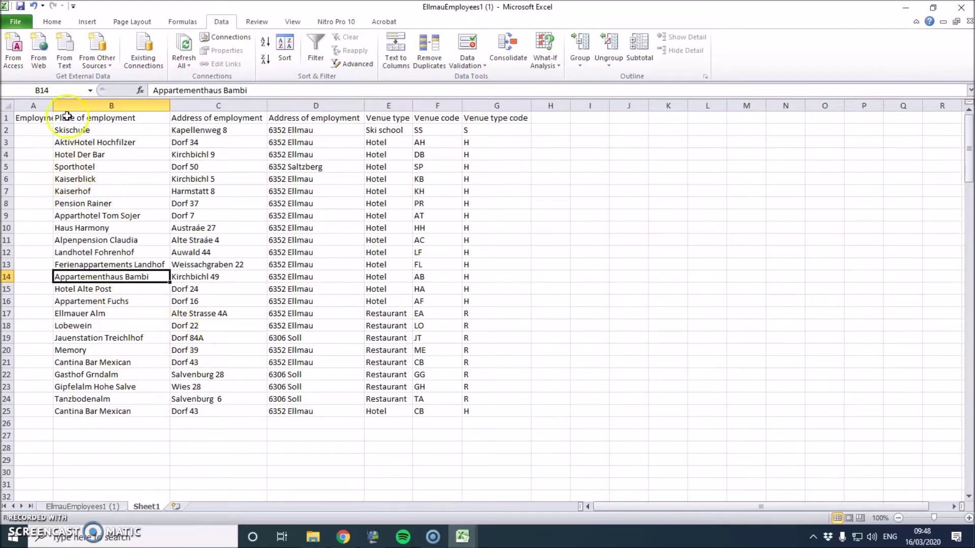
pyautogui.click(41, 131)
# - Number the places 1 to 24 down column A, starting at A2
pyautogui.write('1')
pyautogui.press('Return')
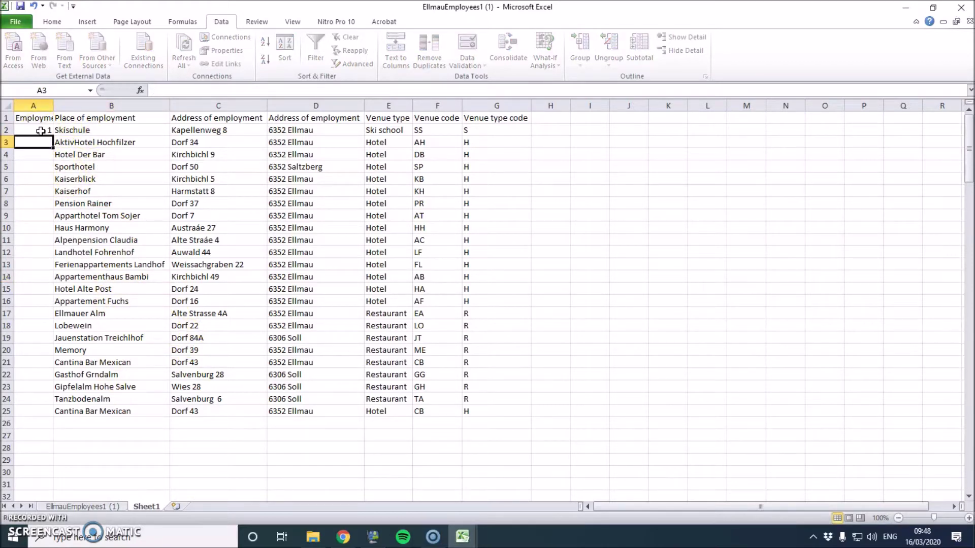
pyautogui.write('2')
pyautogui.press('Return')
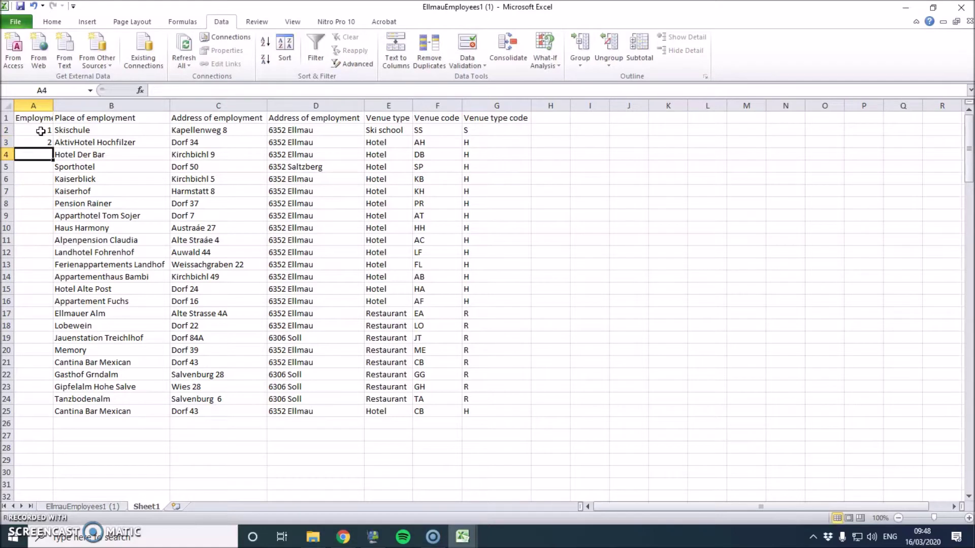
pyautogui.moveTo(40, 131); pyautogui.dragTo(49, 415)
pyautogui.click(89, 389)
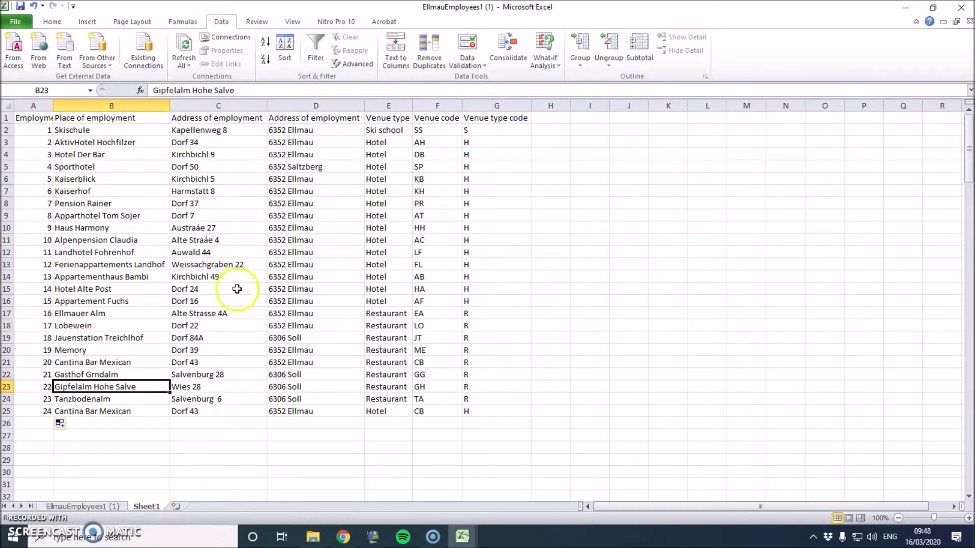
# - Rename the A1 header to EmploymentID without a space and autofit column A
pyautogui.click(33, 105)
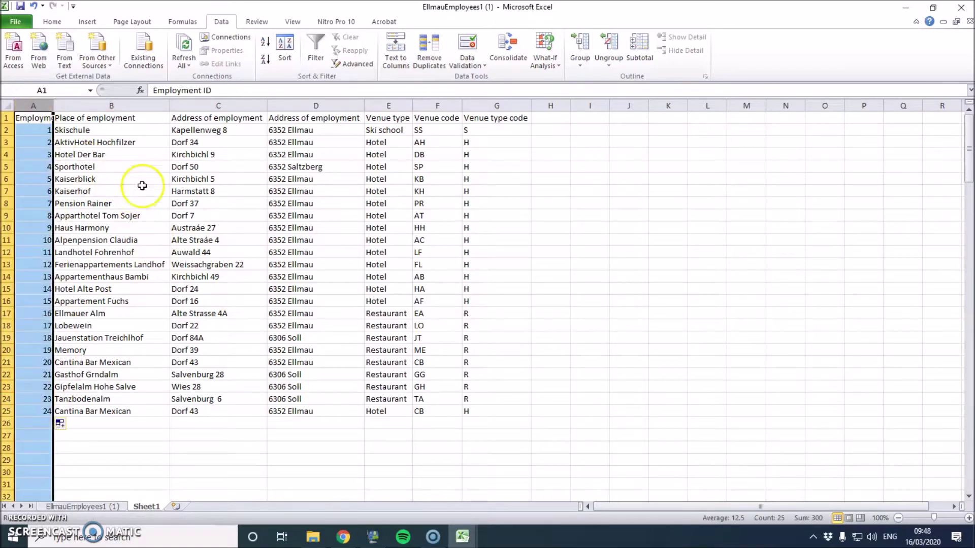
pyautogui.click(202, 91)
pyautogui.press('BackSpace')
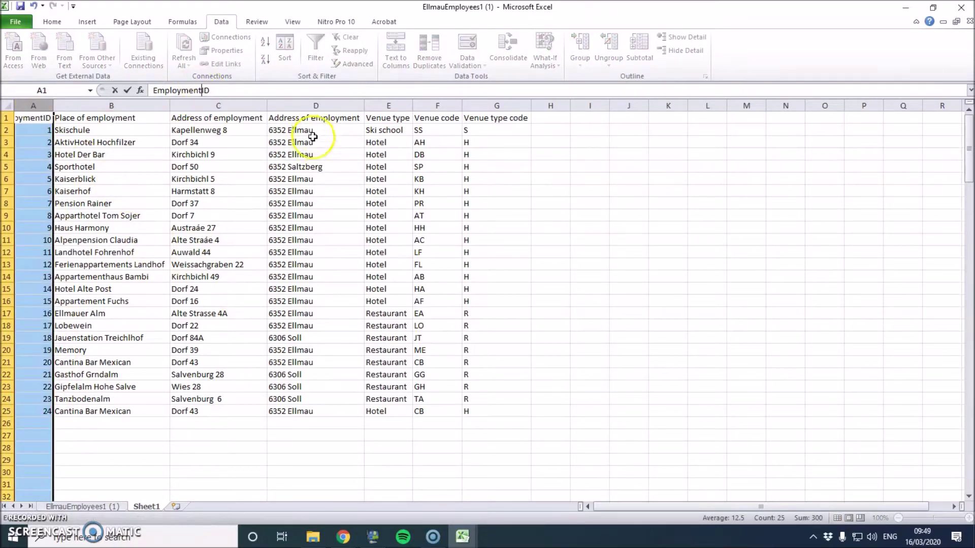
pyautogui.click(200, 263)
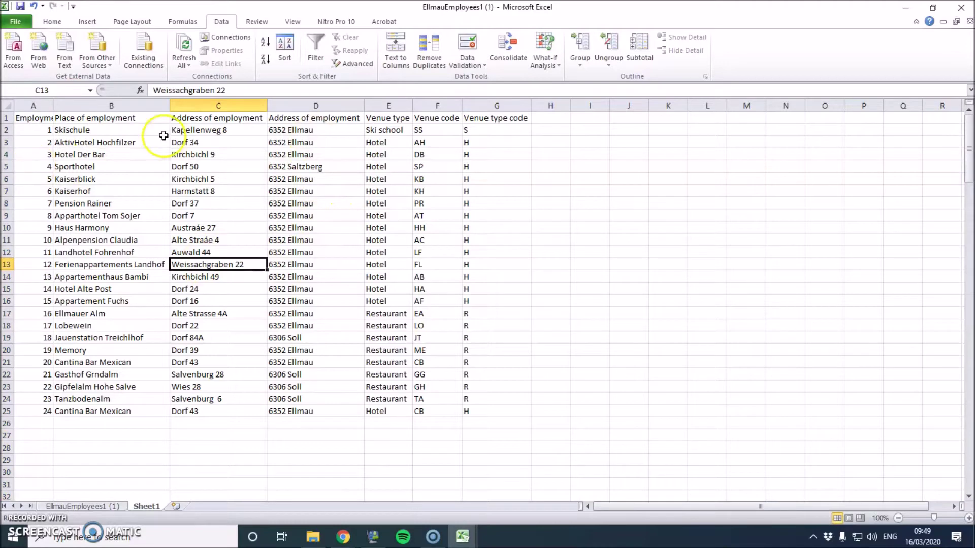
pyautogui.doubleClick(52, 102)
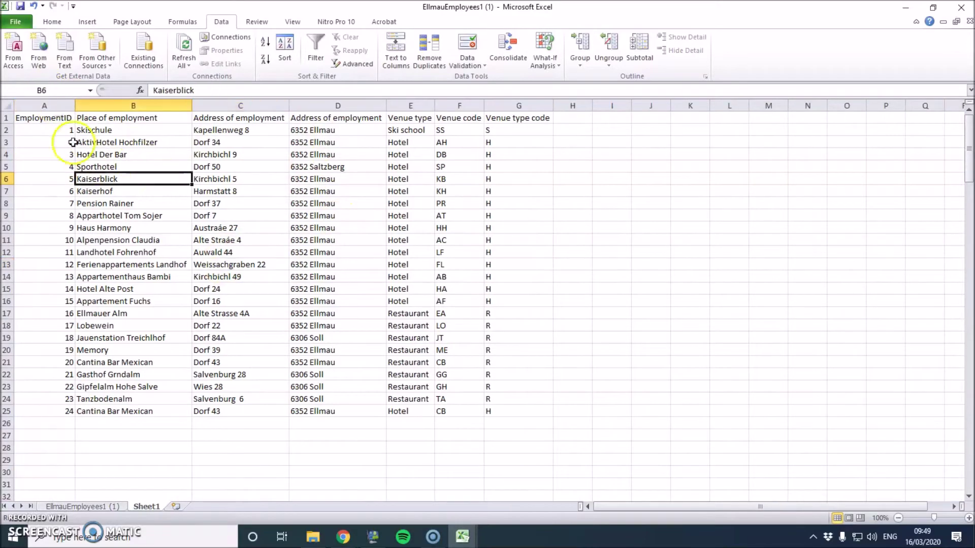
pyautogui.click(38, 105)
pyautogui.click(58, 130)
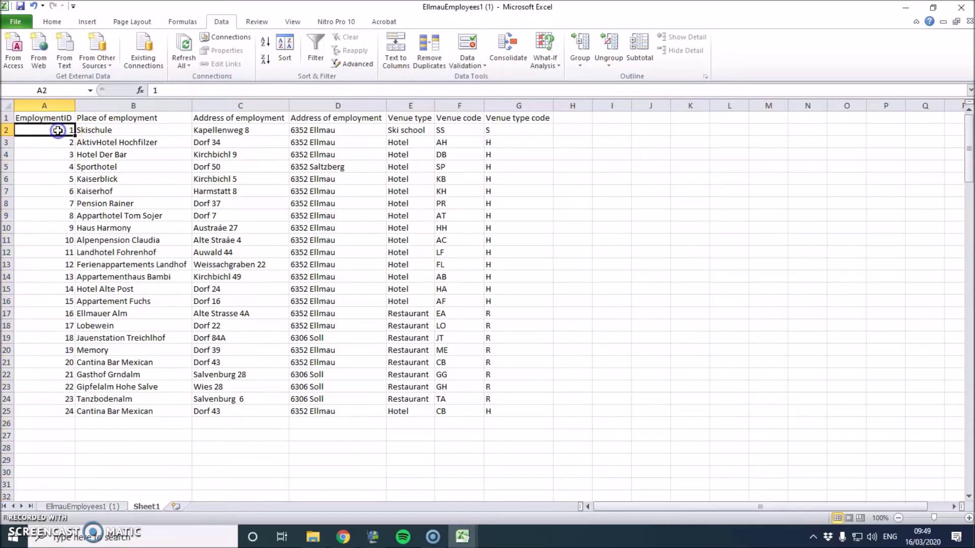
# - On the EllmauEmployees1 (1) sheet, add the heading EmployerID in cell E1
pyautogui.click(107, 507)
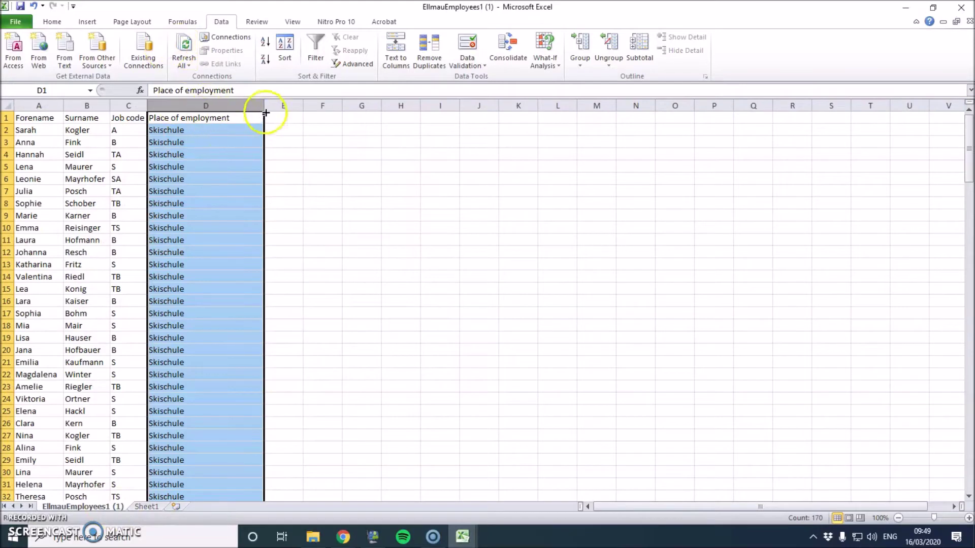
pyautogui.click(281, 106)
pyautogui.click(279, 121)
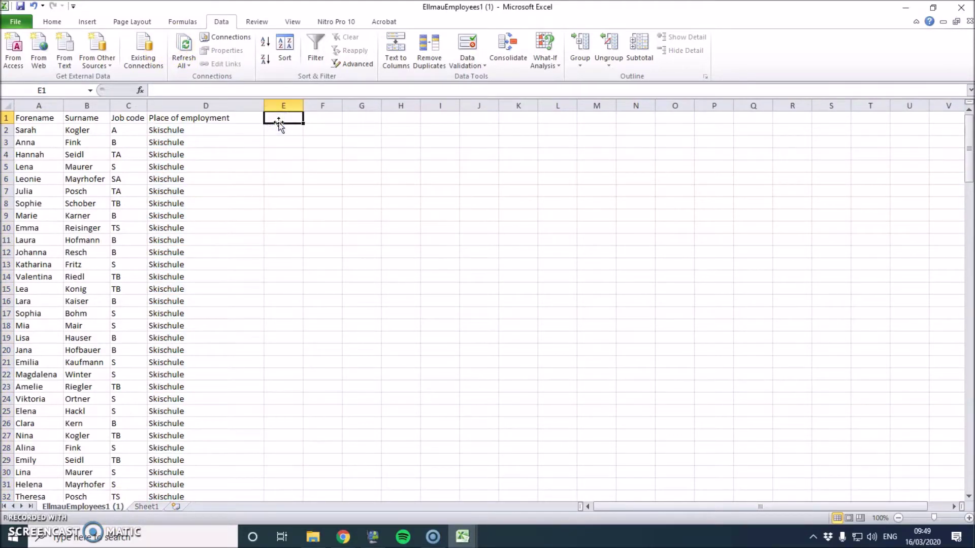
pyautogui.doubleClick(283, 118)
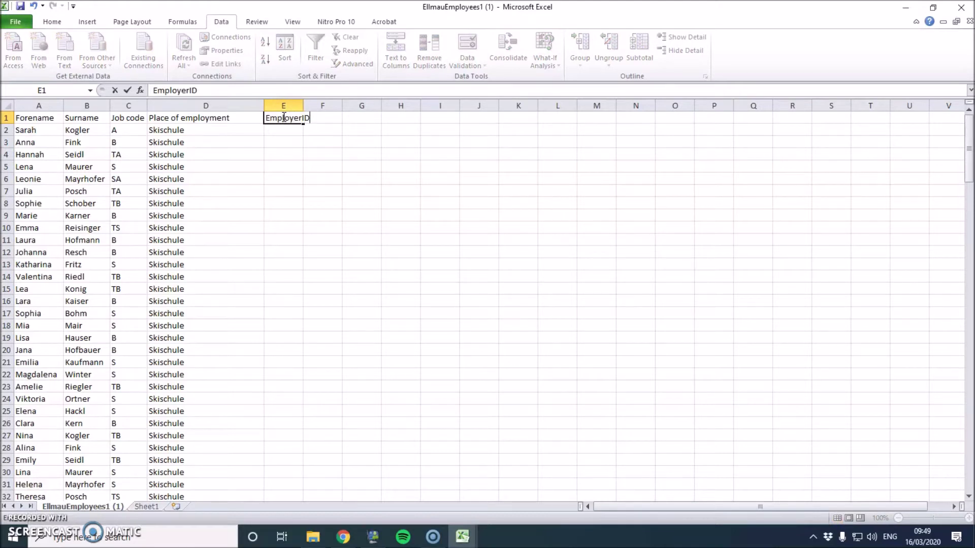
pyautogui.press('Return')
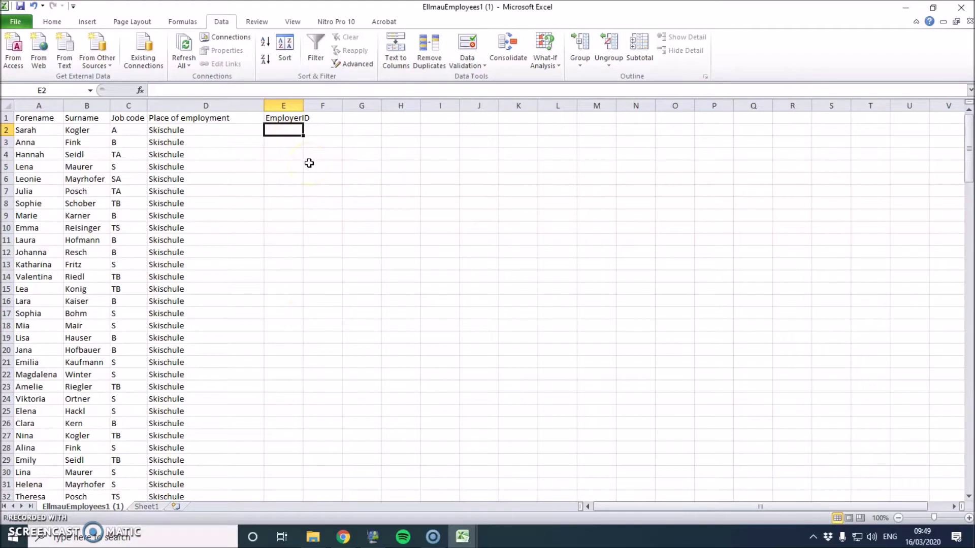
# - Start a =vlookup( formula in E2 using D2 as the lookup value
pyautogui.write('=vlookup(')
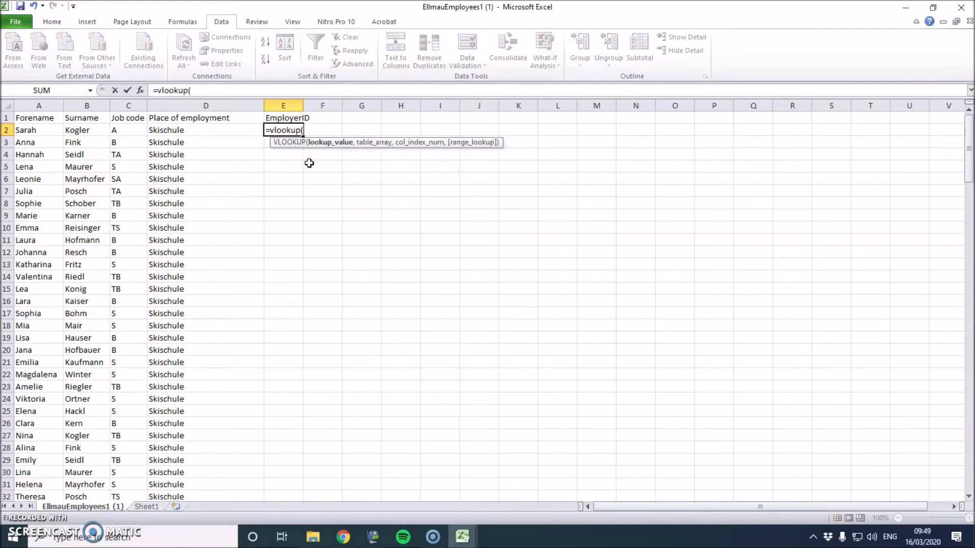
pyautogui.click(190, 130)
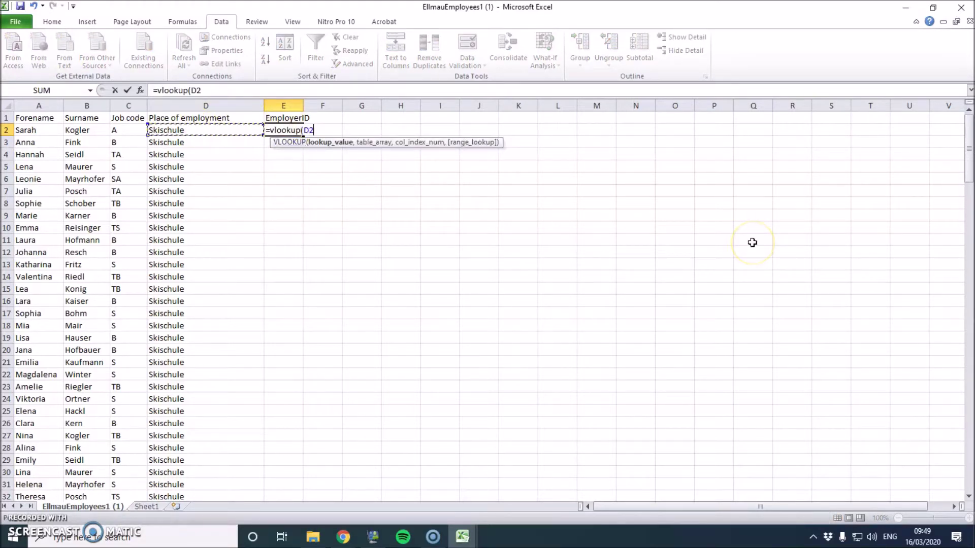
pyautogui.write(',')
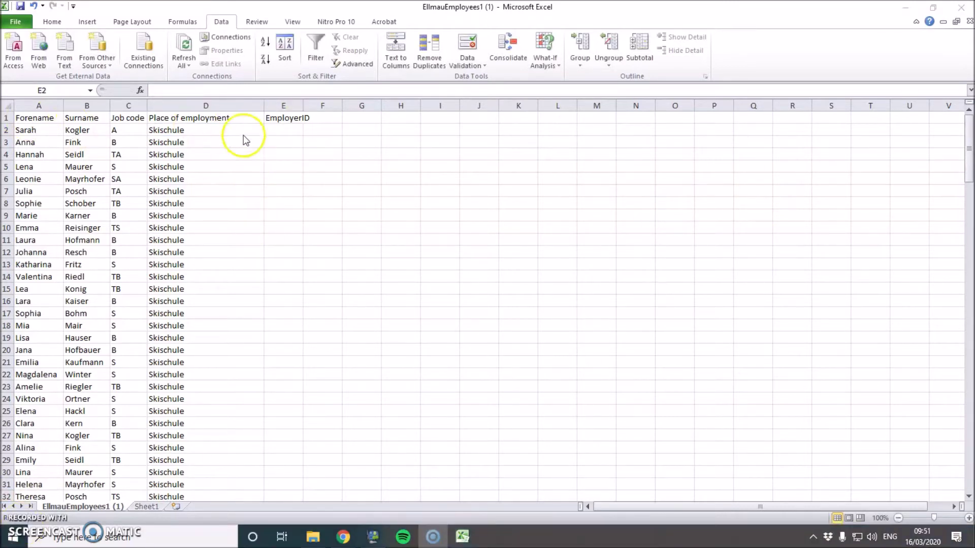
# - Build =vlookup(D2,Sheet1!A:A in E2, then cancel the unfinished formula
pyautogui.click(281, 130)
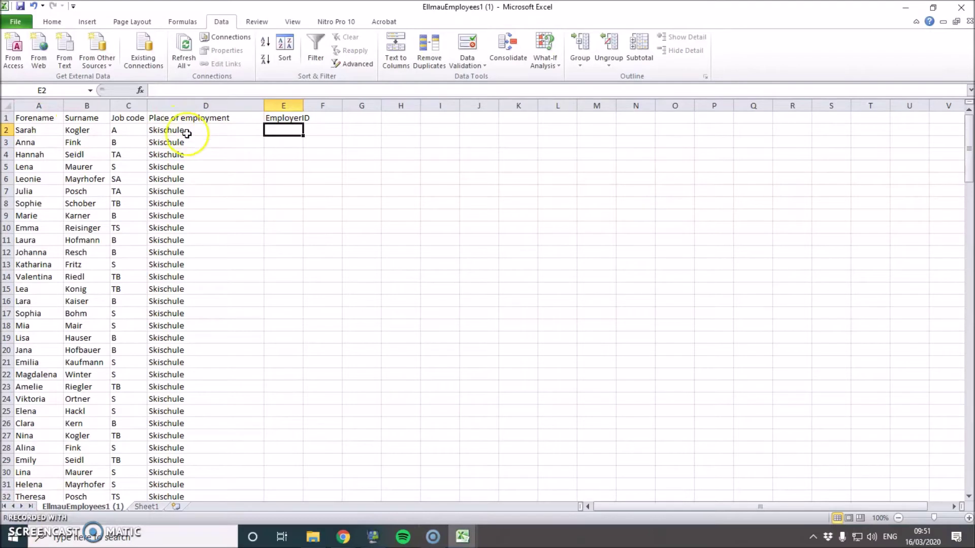
pyautogui.write('=vloo')
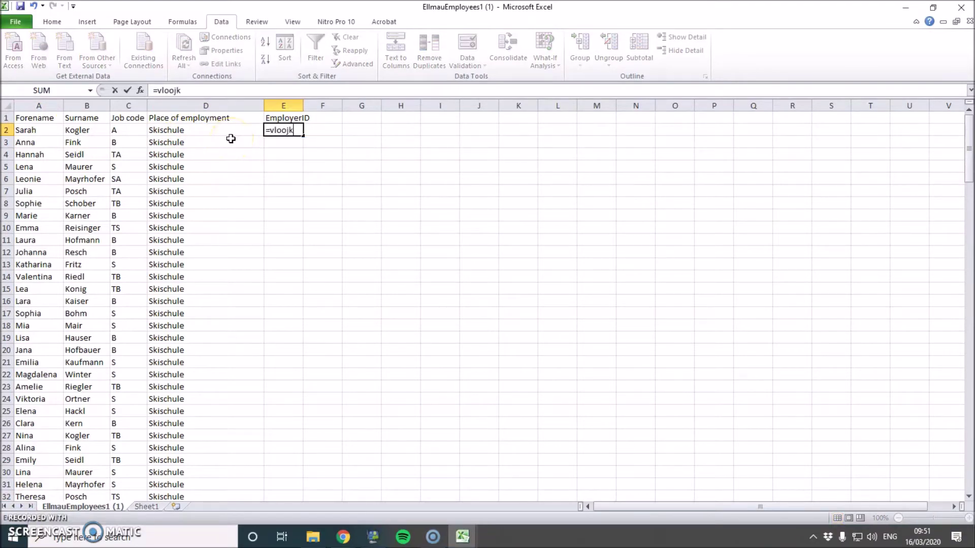
pyautogui.write('kup(')
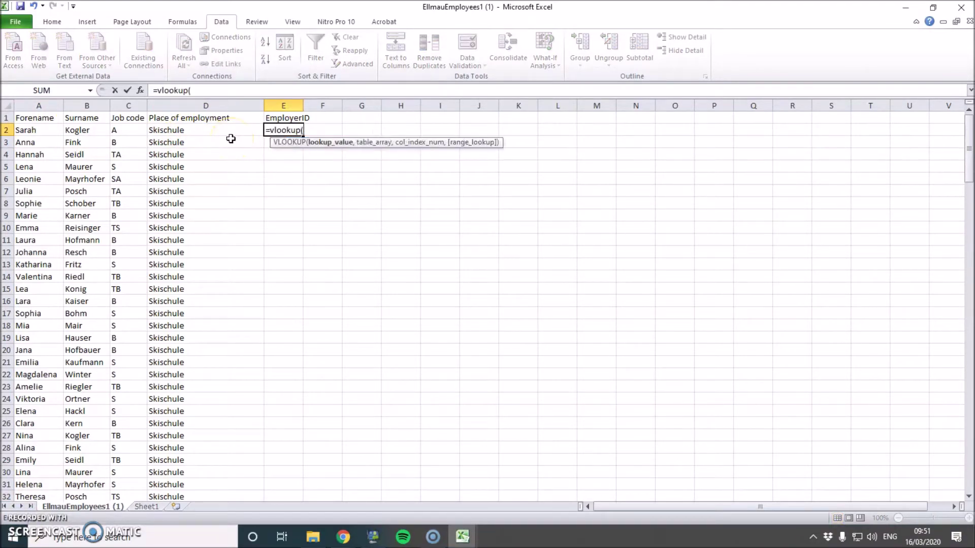
pyautogui.click(201, 129)
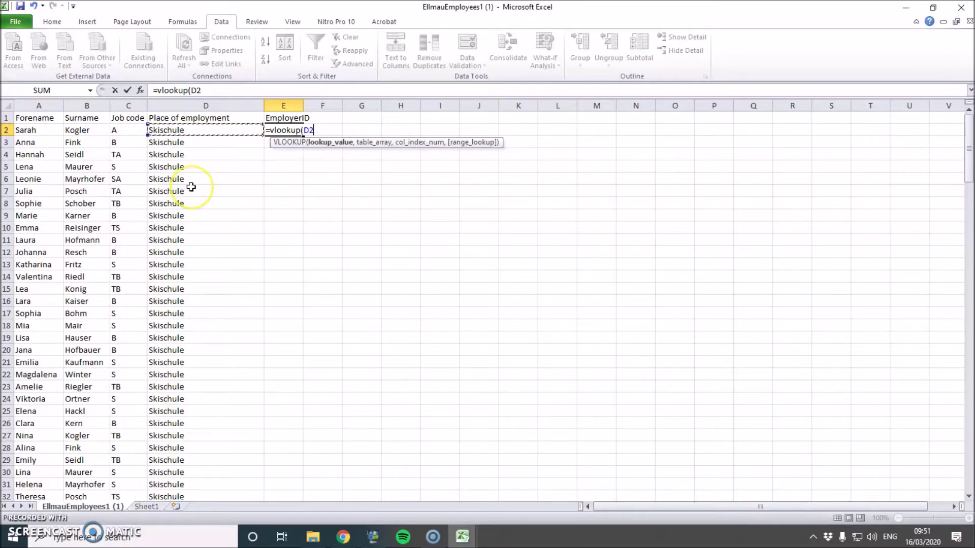
pyautogui.write(',')
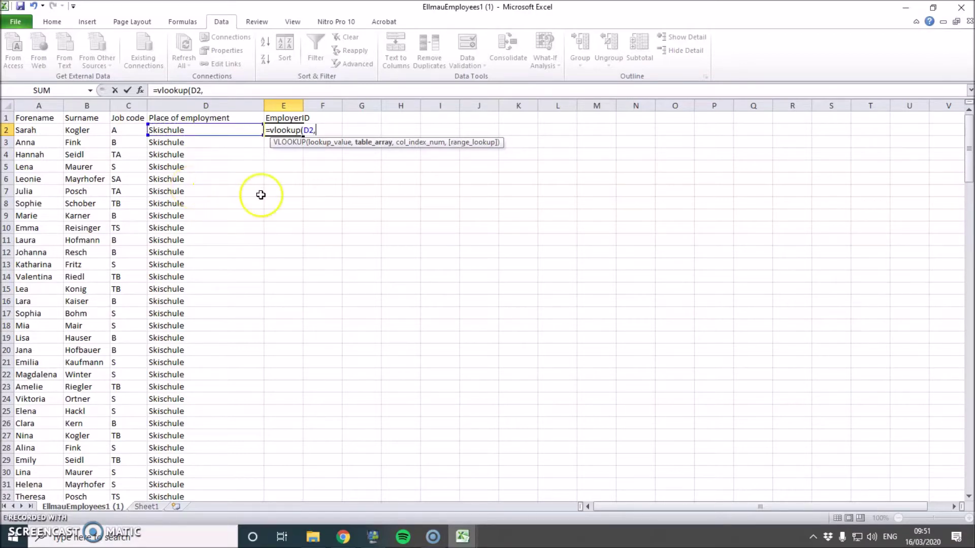
pyautogui.click(145, 506)
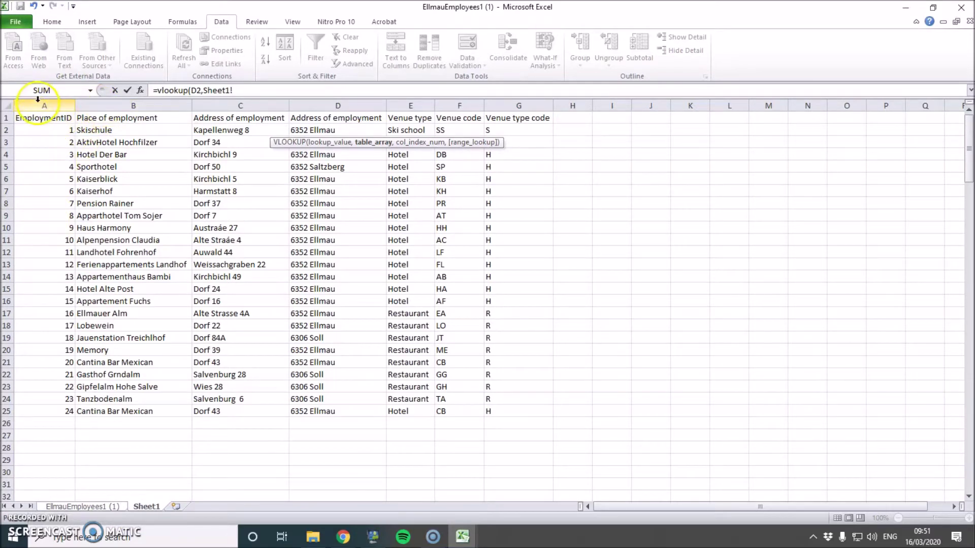
pyautogui.click(46, 105)
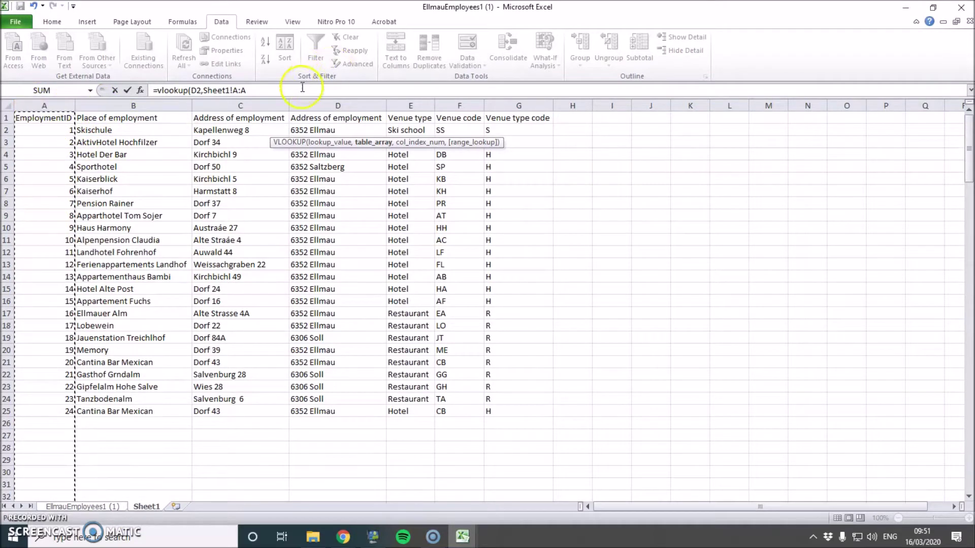
pyautogui.moveTo(249, 90); pyautogui.dragTo(152, 90)
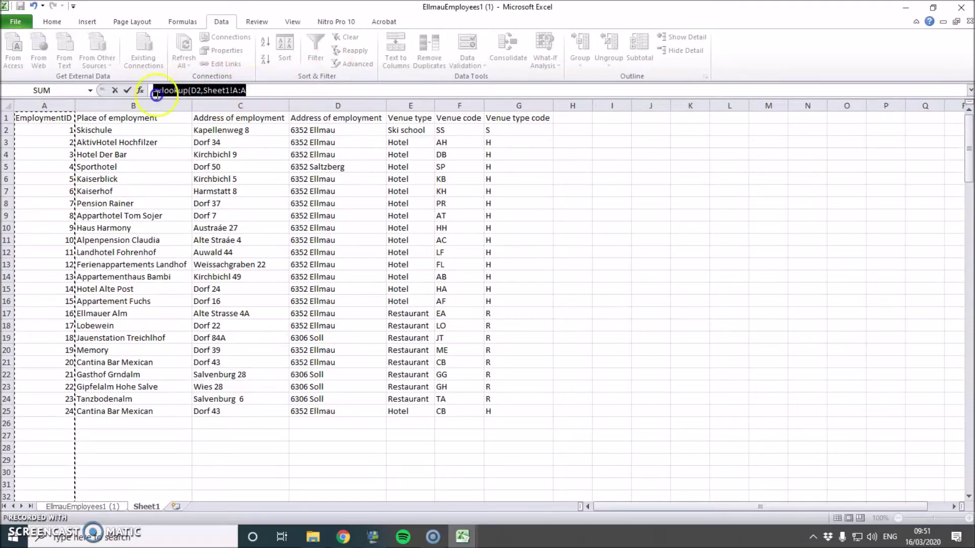
pyautogui.press('Escape')
# - Move Sheet1's EmploymentID column to sit after Place of employment, then return to EllmauEmployees1 (1)
pyautogui.click(274, 190)
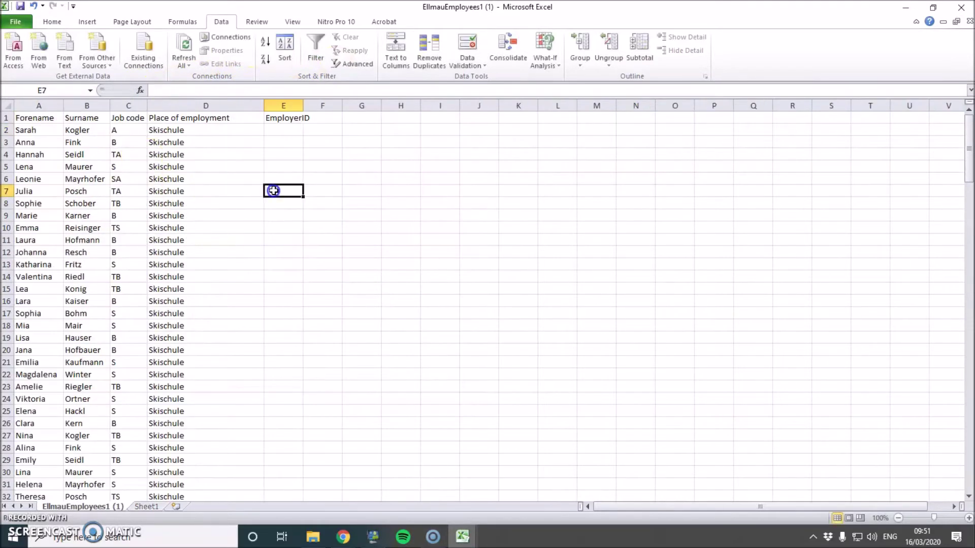
pyautogui.click(146, 506)
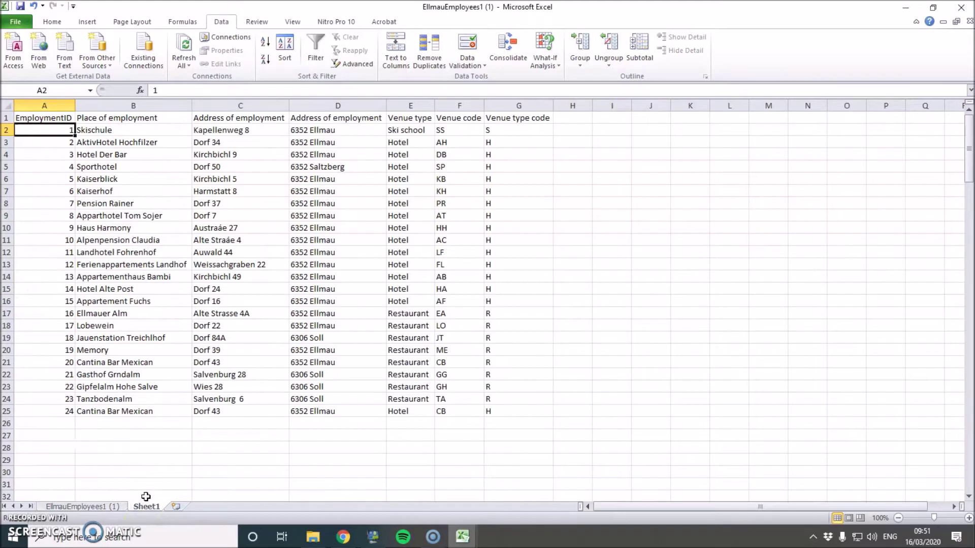
pyautogui.click(55, 105)
pyautogui.rightClick(58, 108)
pyautogui.click(88, 117)
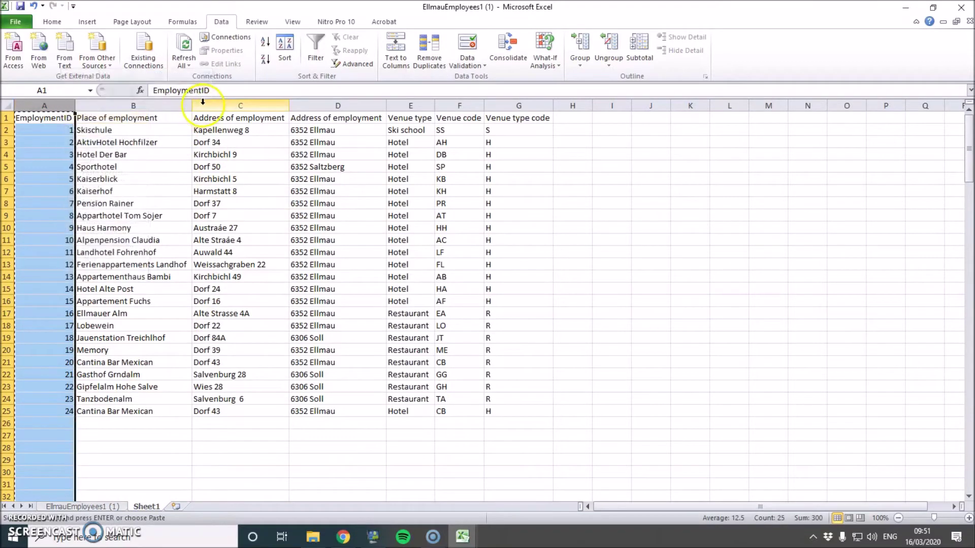
pyautogui.click(200, 105)
pyautogui.rightClick(200, 103)
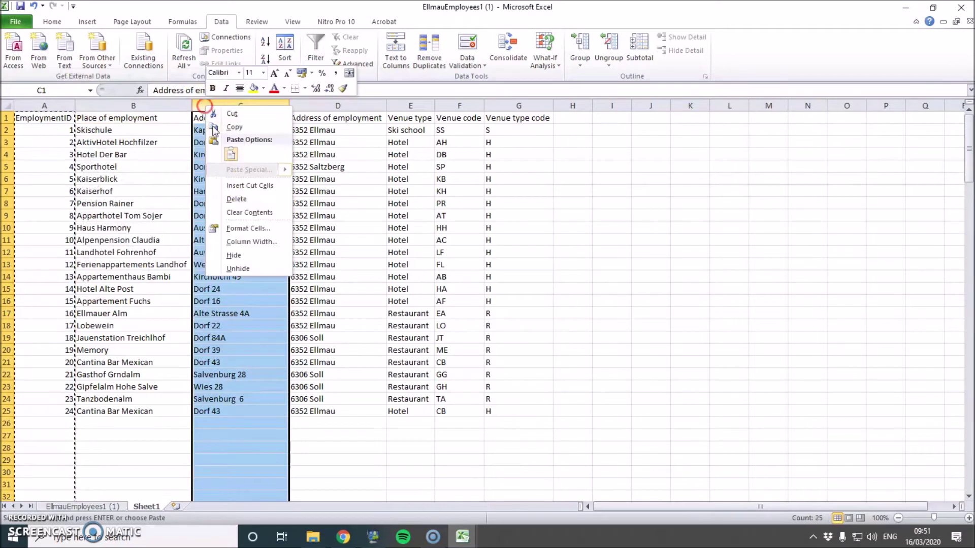
pyautogui.click(231, 185)
pyautogui.click(72, 215)
pyautogui.click(83, 506)
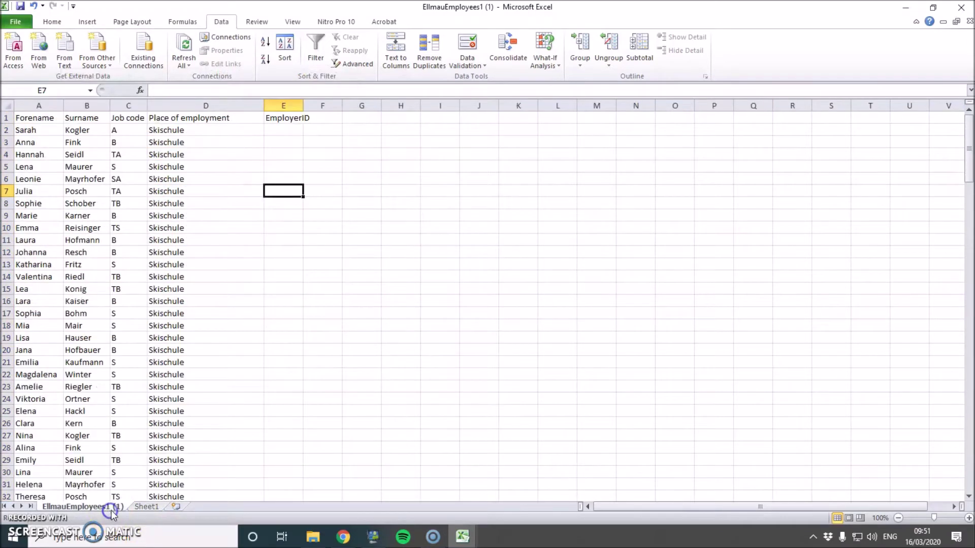
pyautogui.click(279, 131)
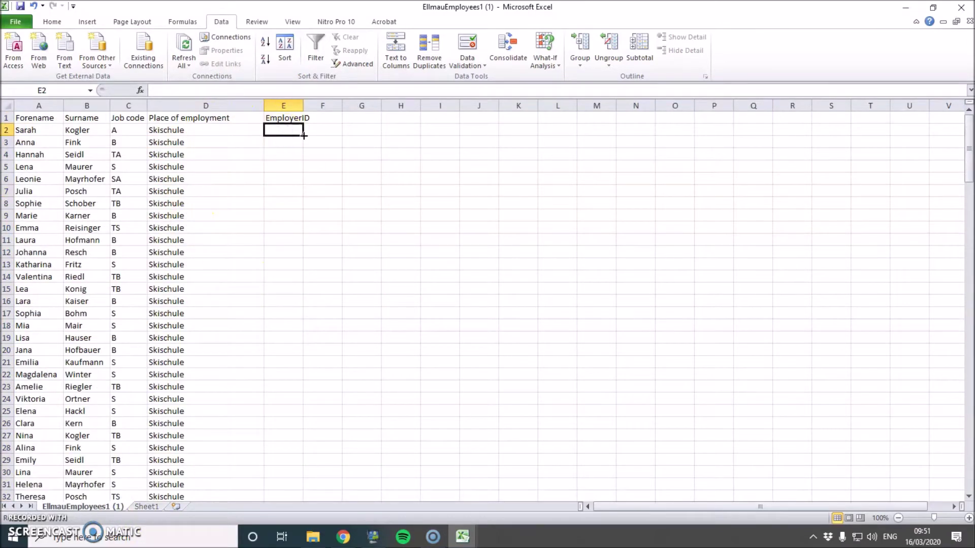
# - Start a VLOOKUP in E2 on D2 against a Sheet1 range, then erase the wrong arguments
pyautogui.write('=vlookup')
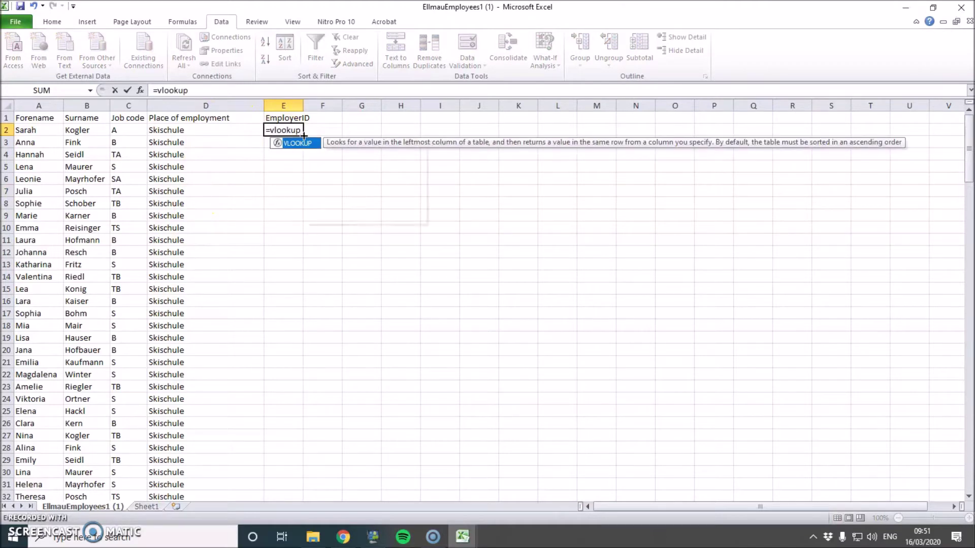
pyautogui.rightClick(304, 135)
pyautogui.click(303, 136)
pyautogui.write('kup')
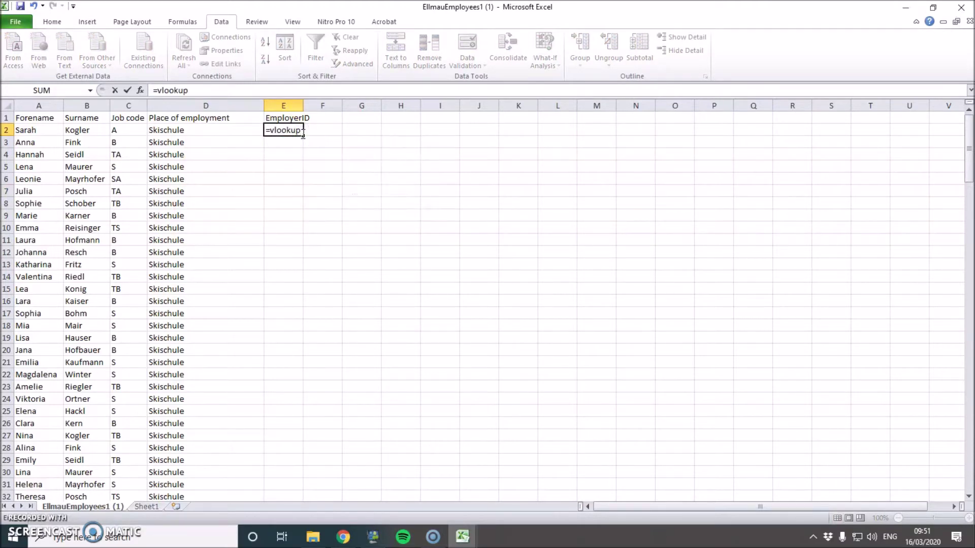
pyautogui.write('(')
pyautogui.click(203, 133)
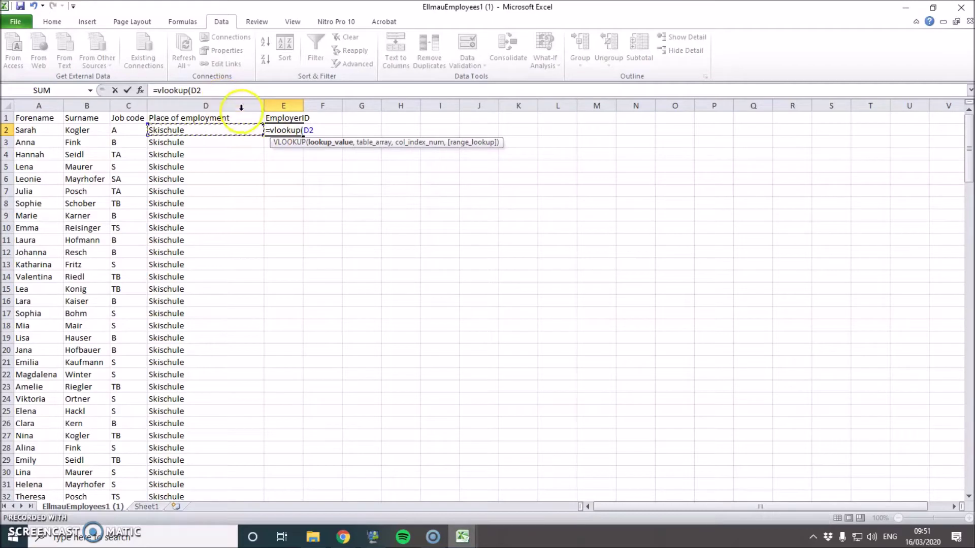
pyautogui.click(147, 506)
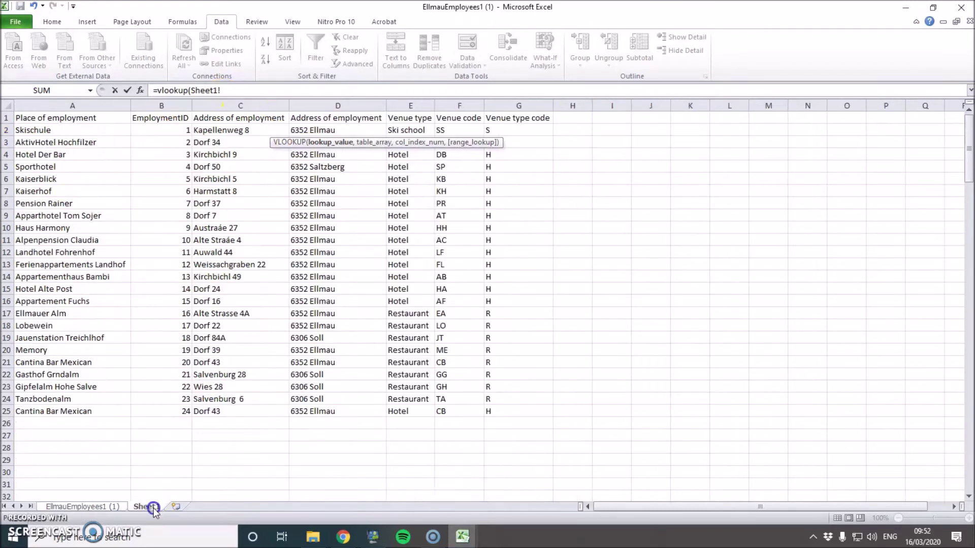
pyautogui.moveTo(51, 130); pyautogui.dragTo(169, 410)
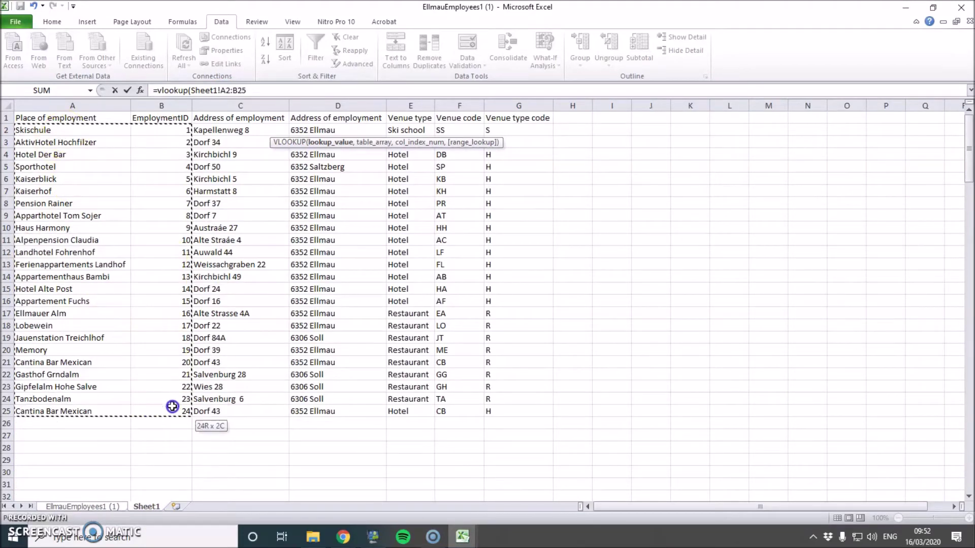
pyautogui.write(',')
pyautogui.click(273, 93)
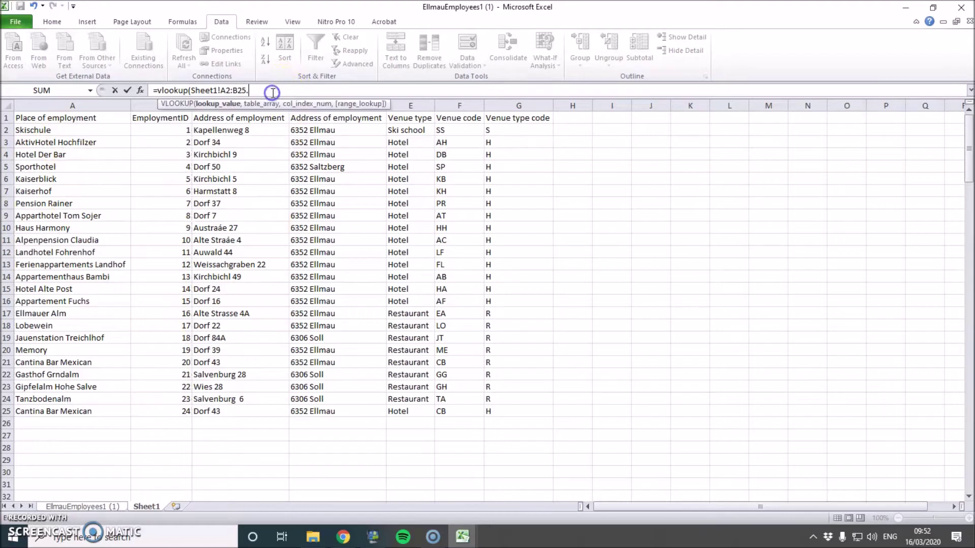
pyautogui.press('BackSpace')
pyautogui.press('BackSpace')
pyautogui.press('BackSpace')
pyautogui.press('BackSpace')
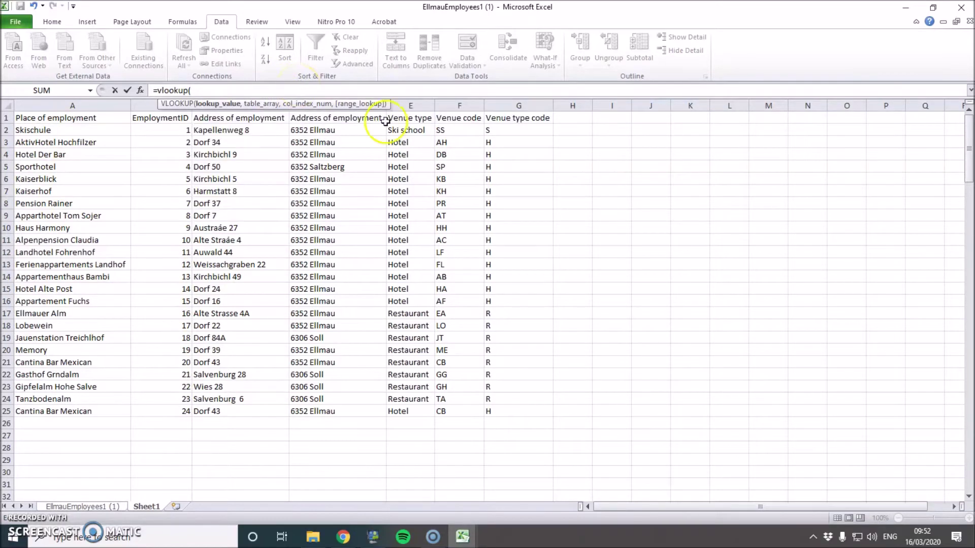
# - Enter =VLOOKUP(D2,Sheet1!$A$2:$B$25,2,0) in E2 with absolute table references
pyautogui.click(116, 506)
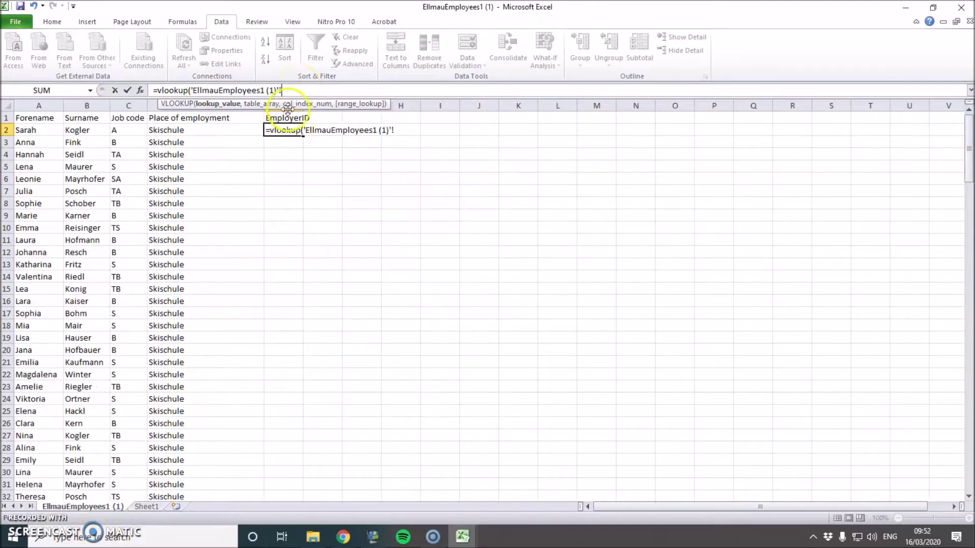
pyautogui.click(218, 131)
pyautogui.moveTo(317, 91); pyautogui.dragTo(219, 91)
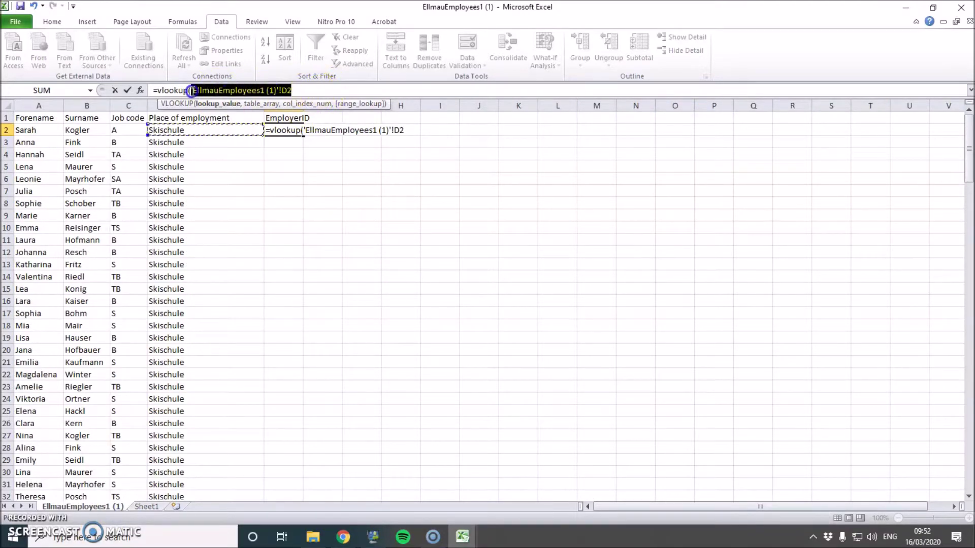
pyautogui.click(186, 130)
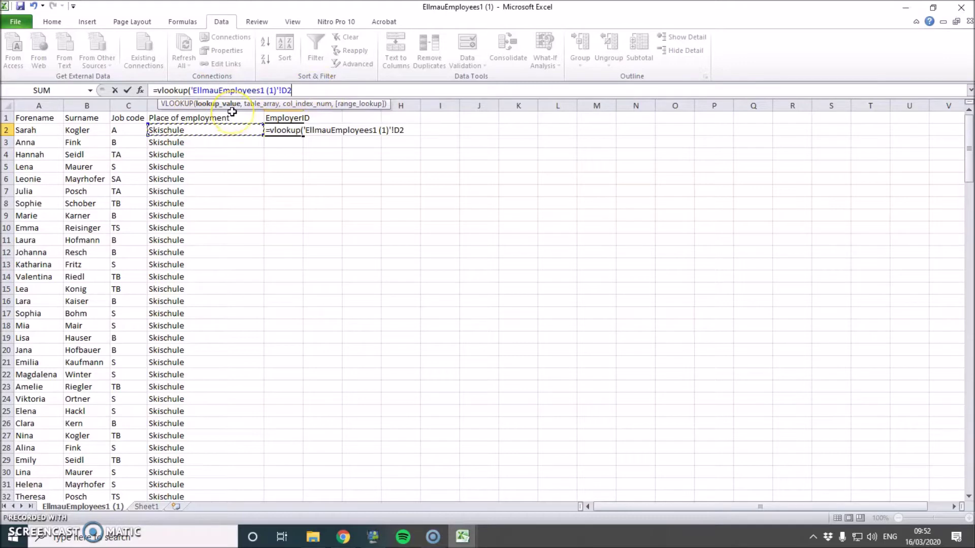
pyautogui.write(',')
pyautogui.click(146, 507)
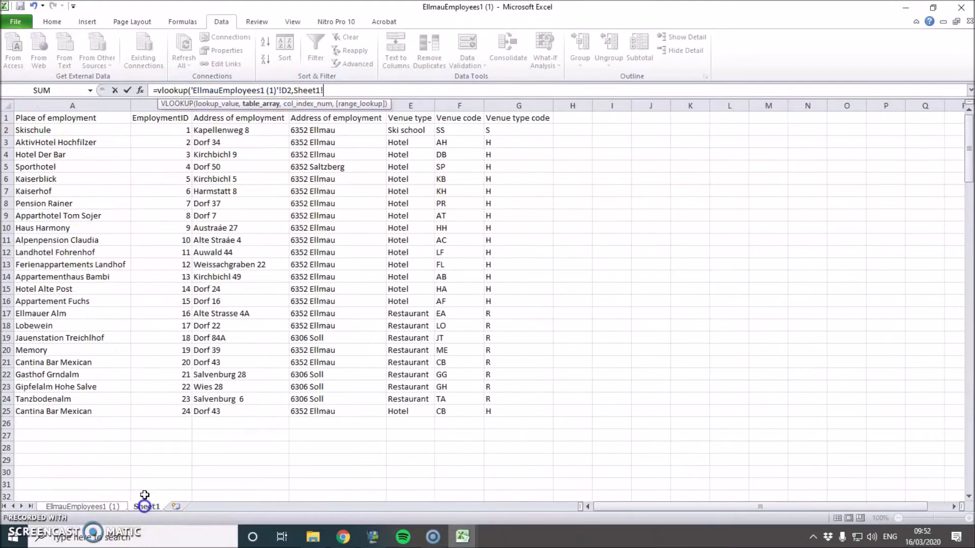
pyautogui.moveTo(68, 133); pyautogui.dragTo(160, 411)
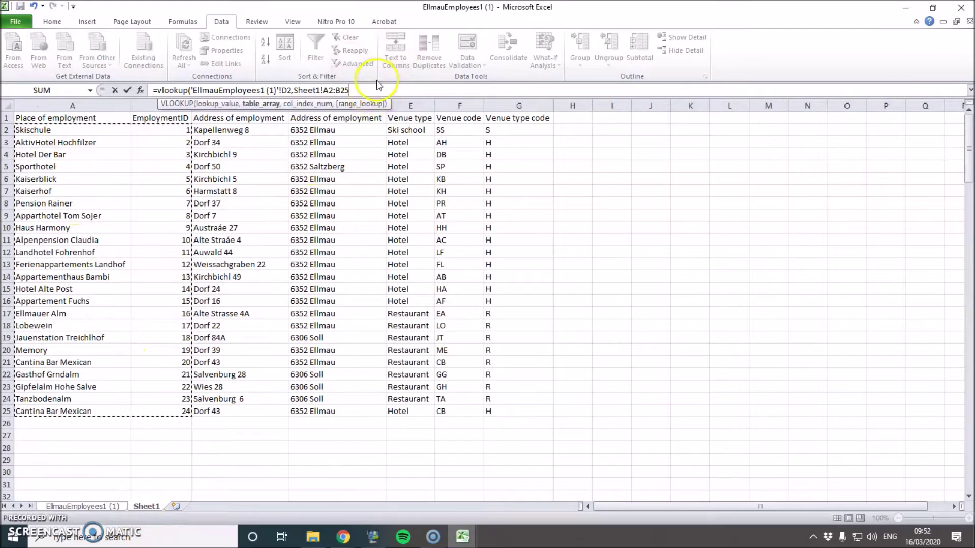
pyautogui.write(',')
pyautogui.click(339, 90)
pyautogui.press('F4')
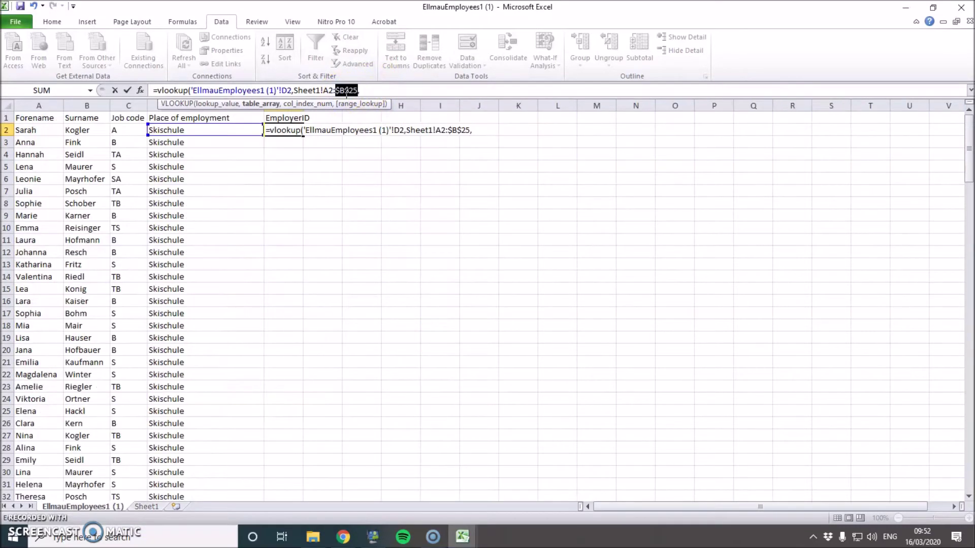
pyautogui.click(327, 90)
pyautogui.press('F4')
pyautogui.click(372, 90)
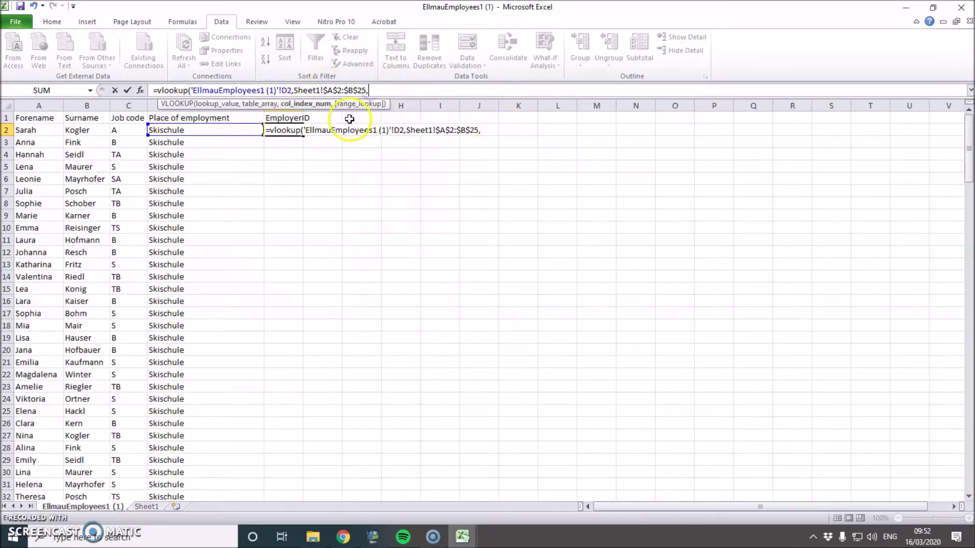
pyautogui.write('2')
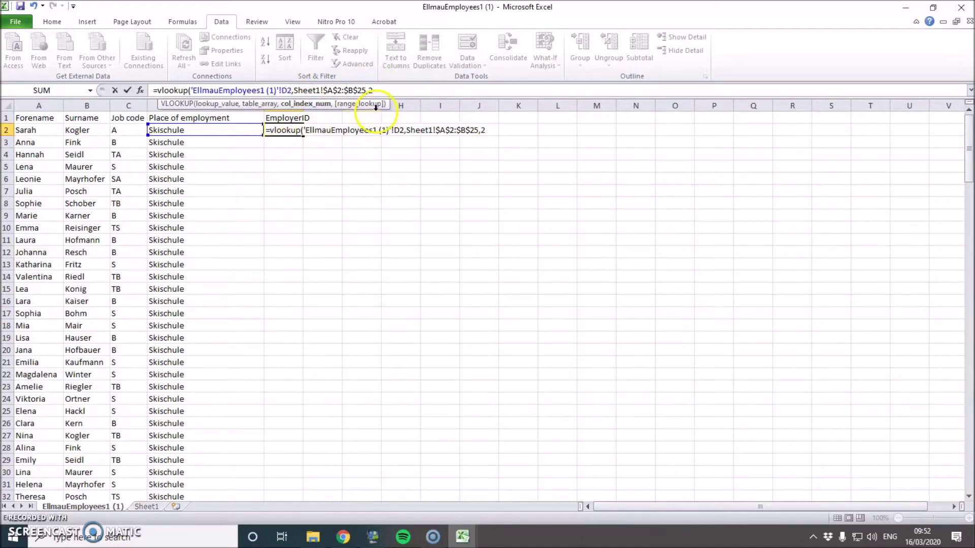
pyautogui.write(',0')
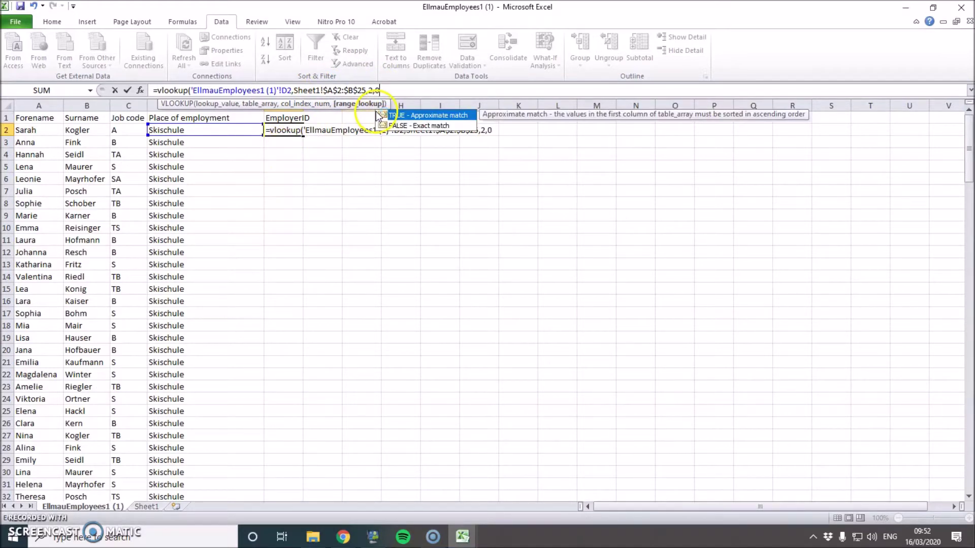
pyautogui.write(')')
pyautogui.press('Return')
# - Fill the formula down column E and verify Ellmauer Alm returns EmploymentID 16
pyautogui.click(300, 131)
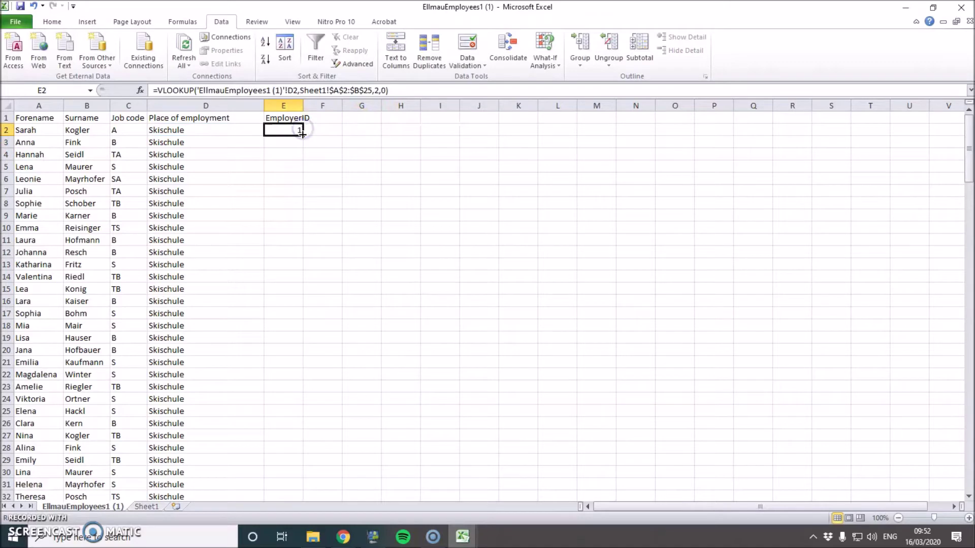
pyautogui.doubleClick(302, 133)
pyautogui.moveTo(969, 135); pyautogui.dragTo(969, 360)
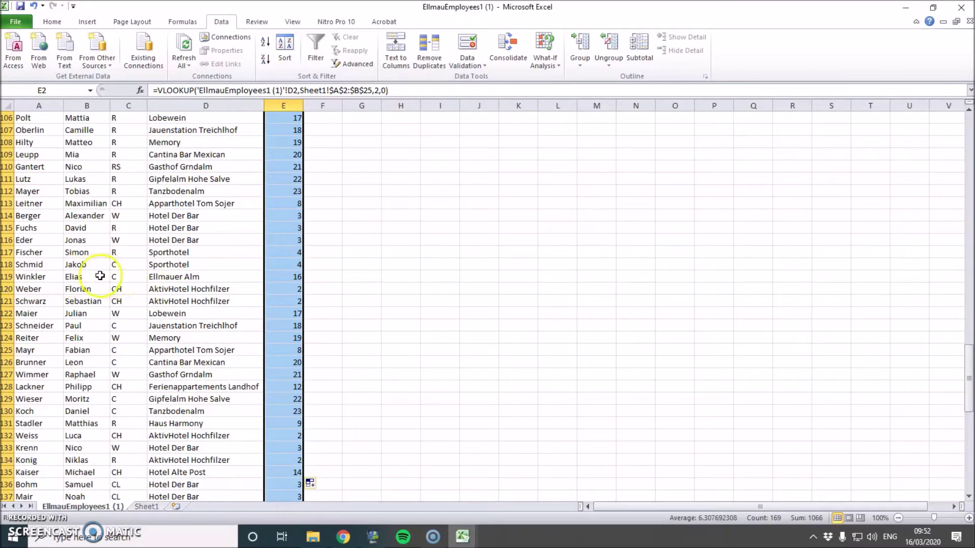
pyautogui.click(175, 277)
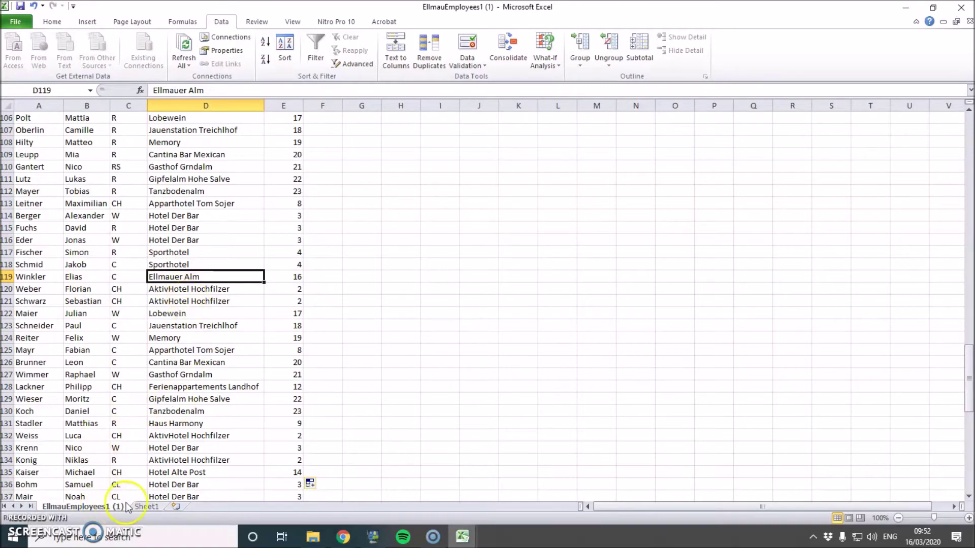
pyautogui.click(143, 507)
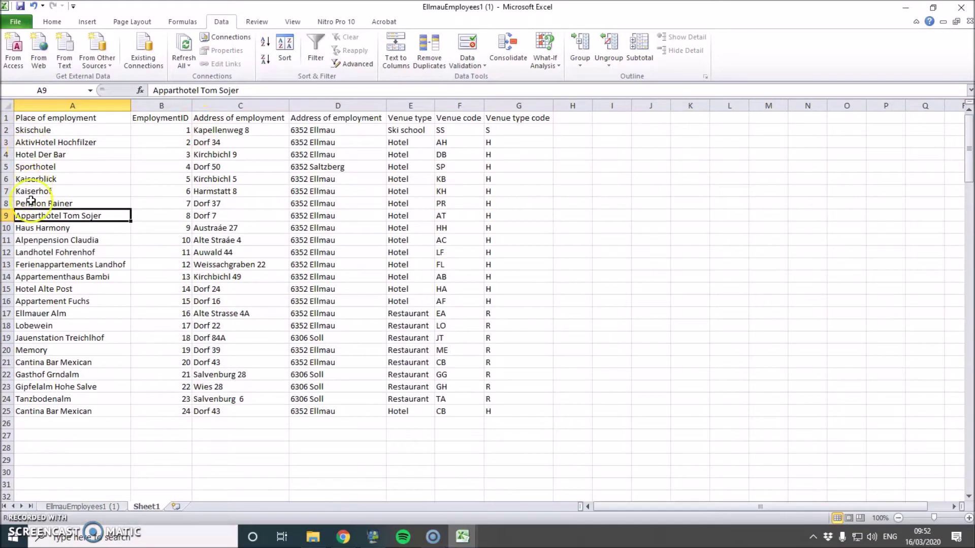
pyautogui.click(51, 325)
pyautogui.click(152, 315)
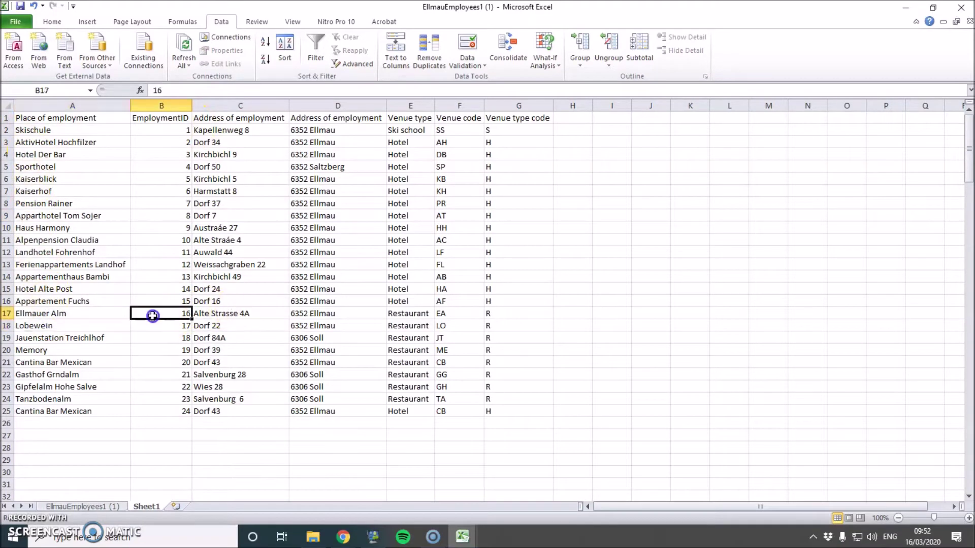
pyautogui.click(81, 507)
pyautogui.click(281, 277)
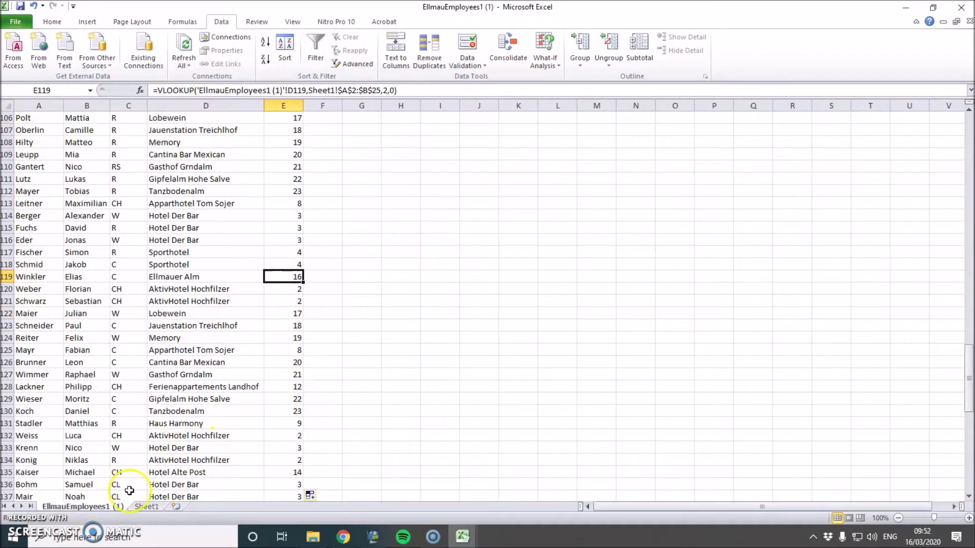
pyautogui.click(147, 507)
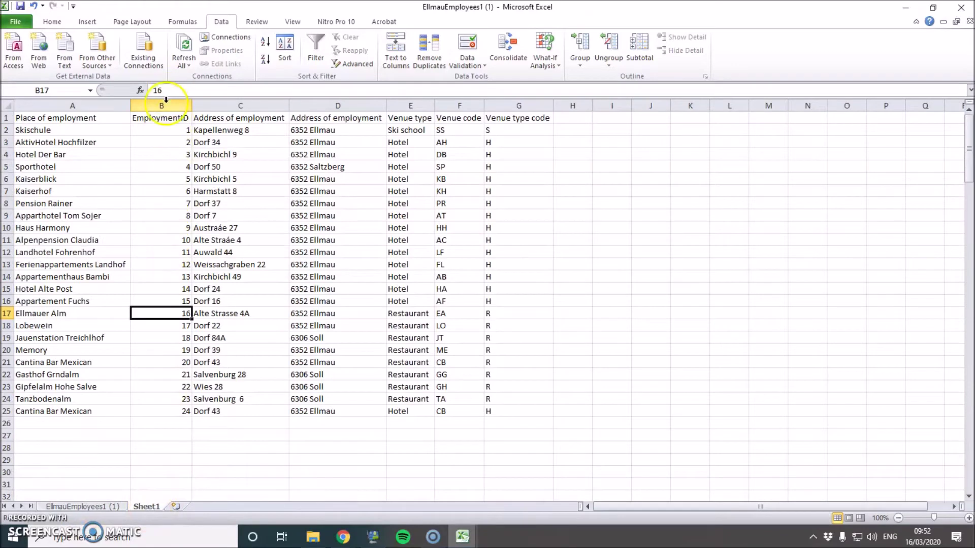
pyautogui.click(102, 506)
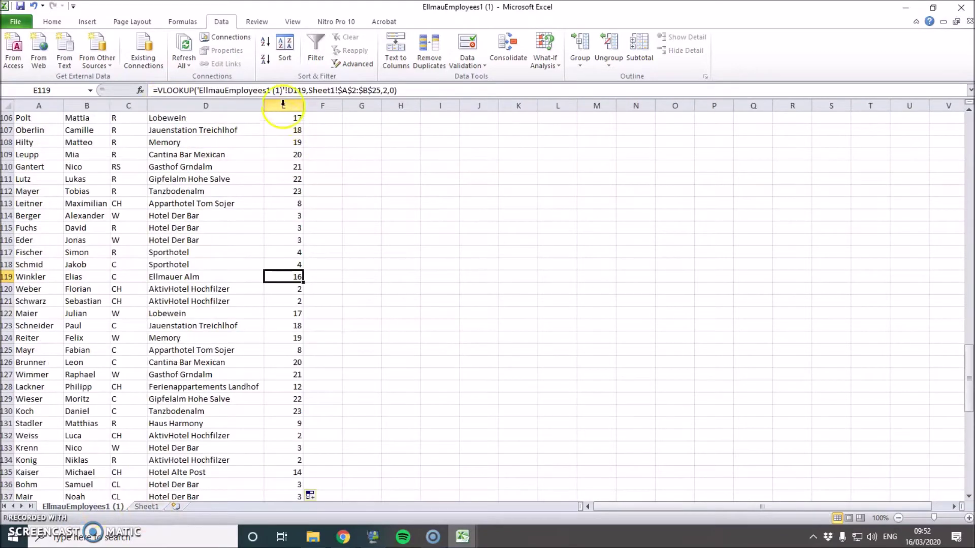
pyautogui.moveTo(971, 381); pyautogui.dragTo(968, 120)
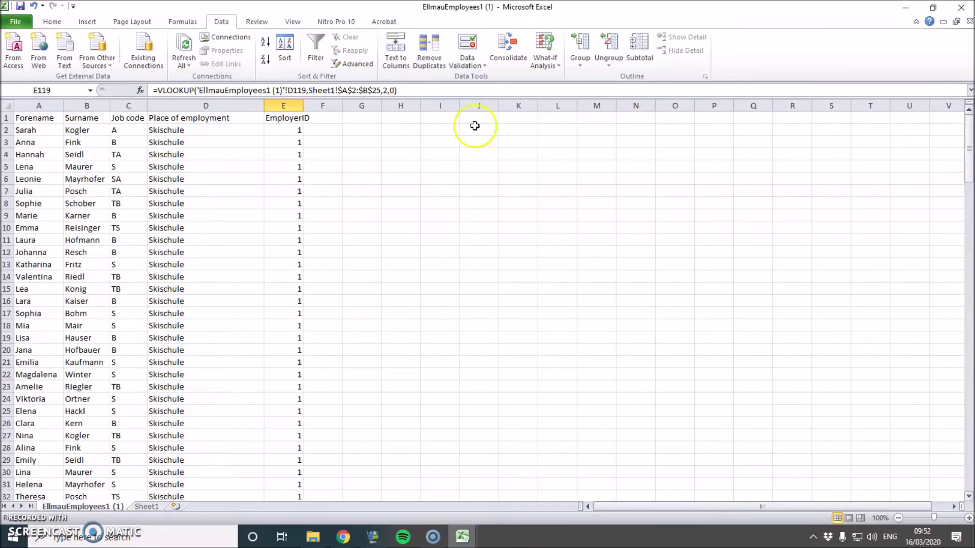
# - Convert the EmployerID column's formulas into plain values with copy and paste values
pyautogui.rightClick(283, 105)
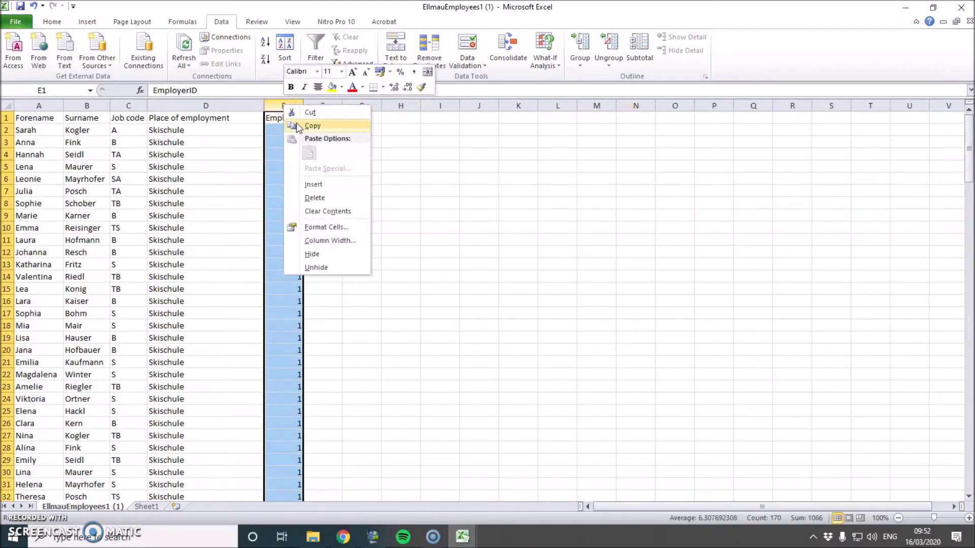
pyautogui.click(298, 127)
pyautogui.rightClick(283, 127)
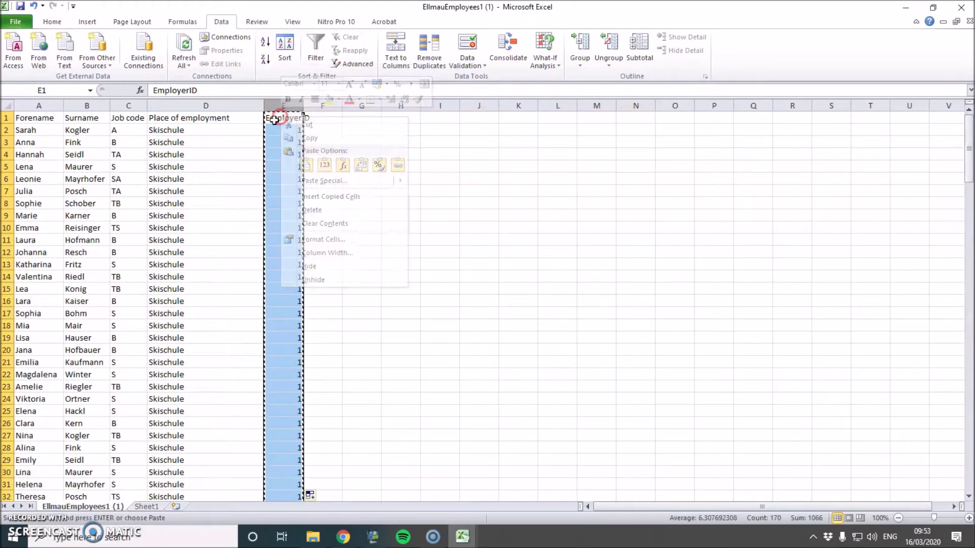
pyautogui.click(268, 132)
pyautogui.click(283, 106)
pyautogui.rightClick(283, 106)
pyautogui.click(322, 161)
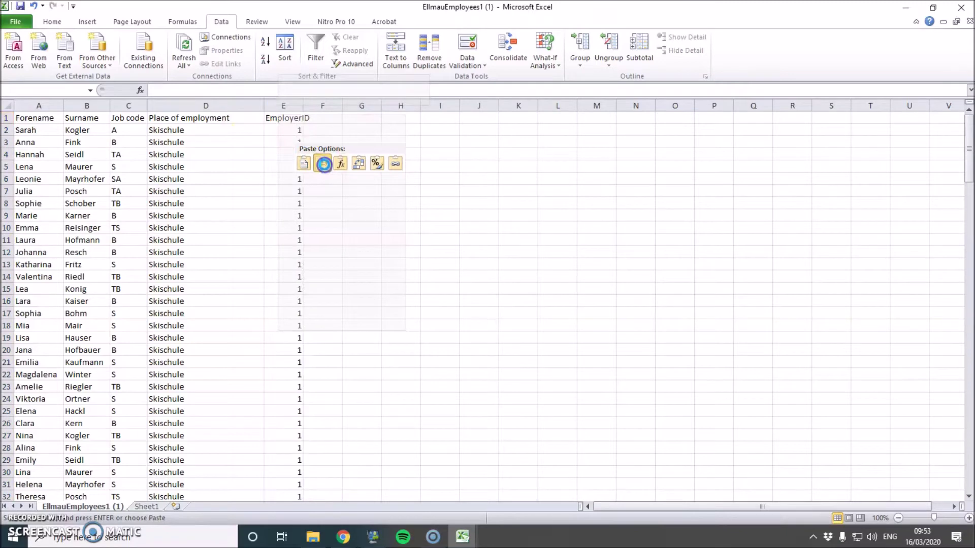
pyautogui.click(282, 133)
pyautogui.click(283, 155)
pyautogui.click(283, 215)
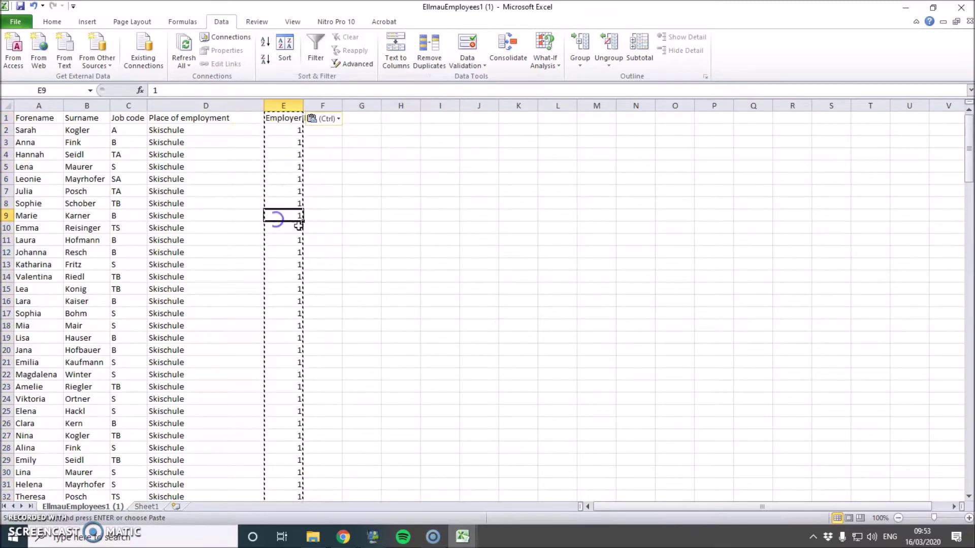
pyautogui.click(401, 240)
pyautogui.press('Escape')
# - Move Sheet1's EmploymentID column back to be the first column
pyautogui.click(146, 506)
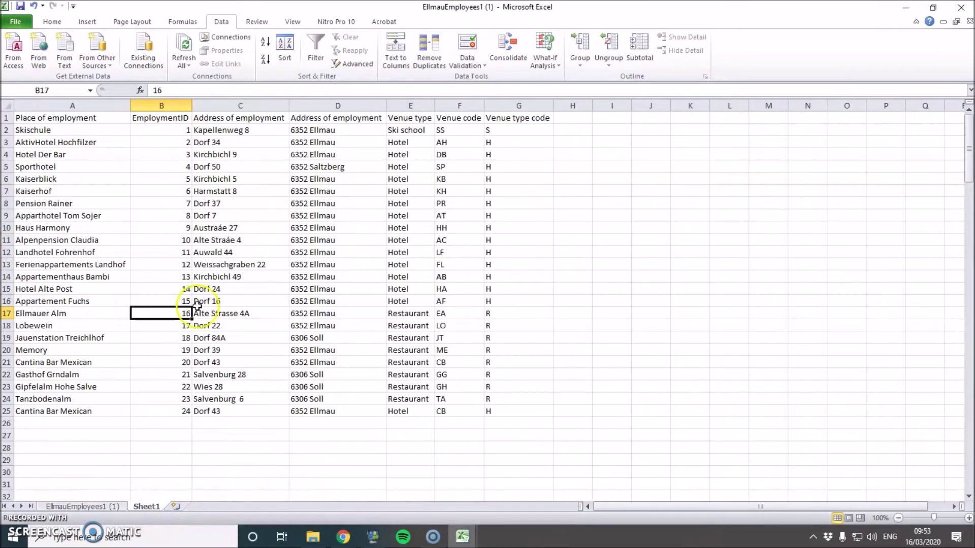
pyautogui.rightClick(163, 106)
pyautogui.click(169, 122)
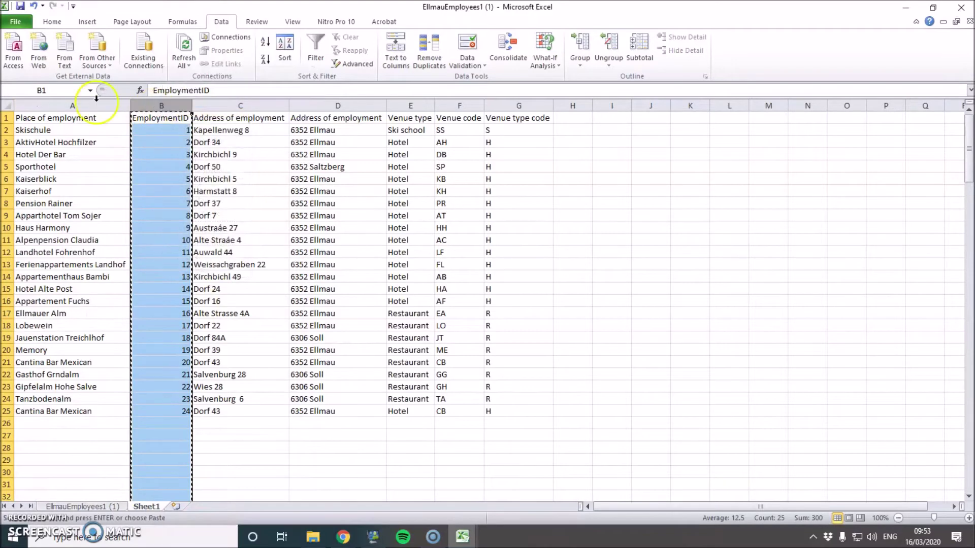
pyautogui.rightClick(97, 106)
pyautogui.click(138, 182)
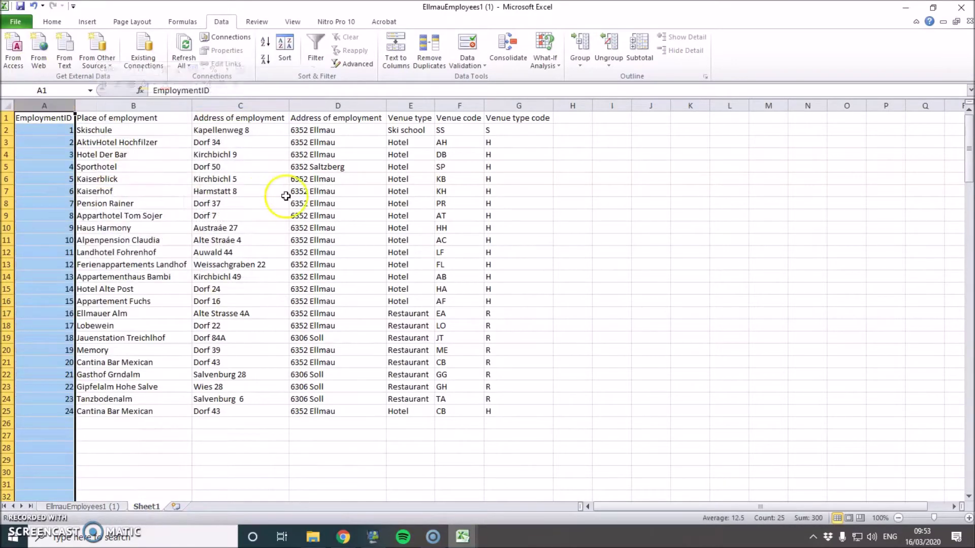
pyautogui.click(282, 192)
# - Delete the Place of employment column from the employee sheet
pyautogui.click(81, 507)
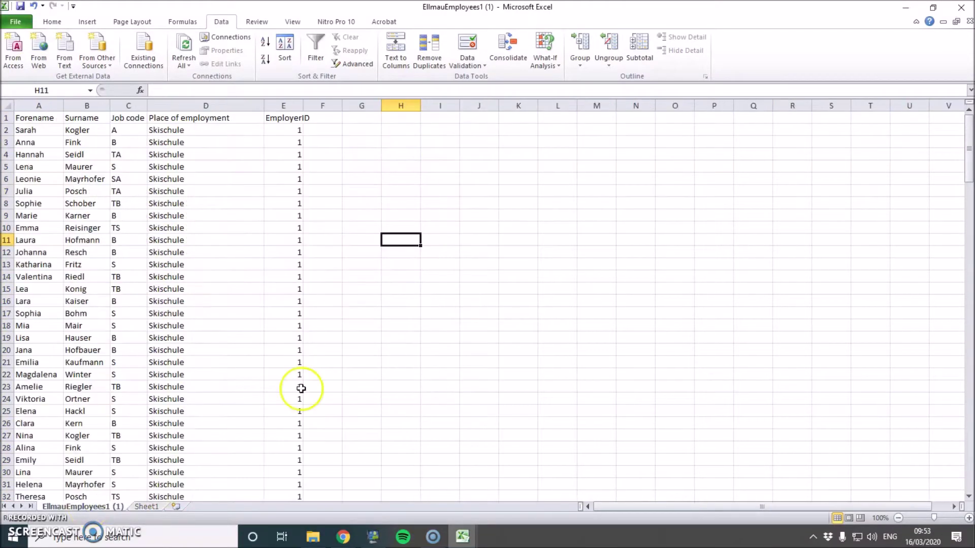
pyautogui.click(245, 105)
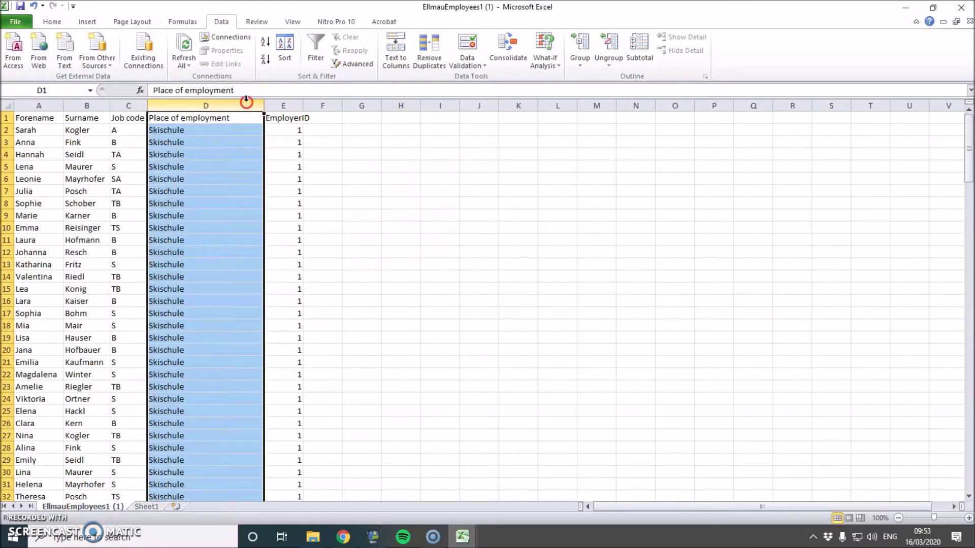
pyautogui.rightClick(254, 105)
pyautogui.click(277, 110)
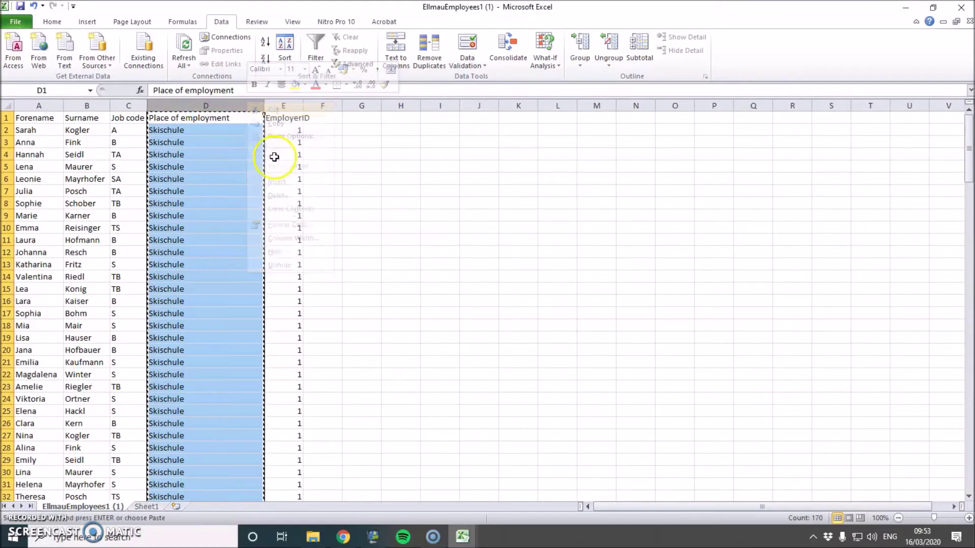
pyautogui.rightClick(224, 106)
pyautogui.click(268, 204)
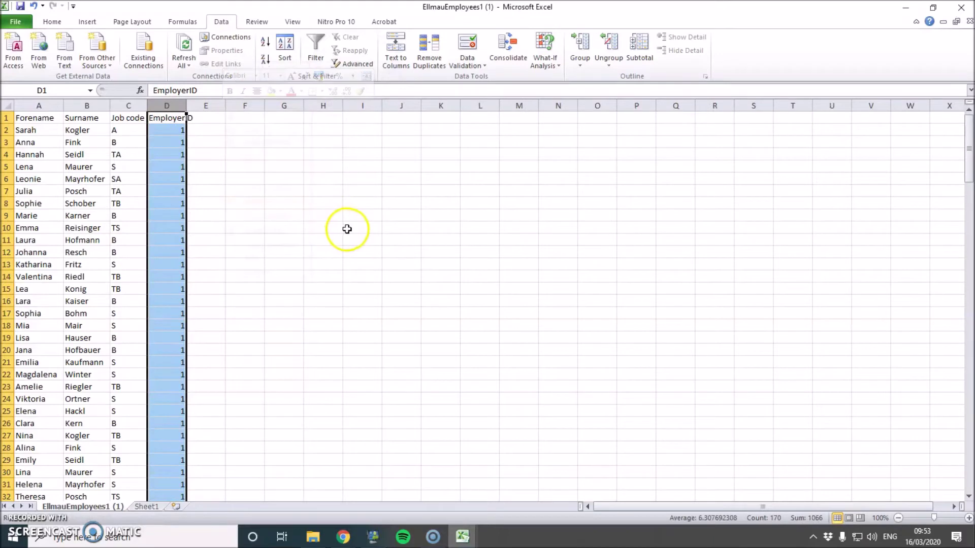
pyautogui.click(350, 227)
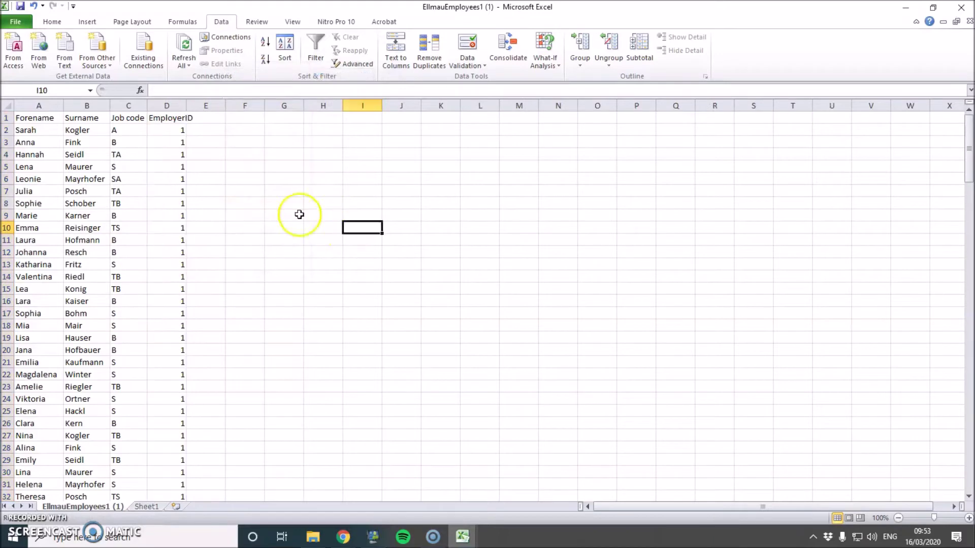
pyautogui.click(146, 507)
# - Add a new Sheet2 with the headers VenueCode and Venue
pyautogui.click(499, 131)
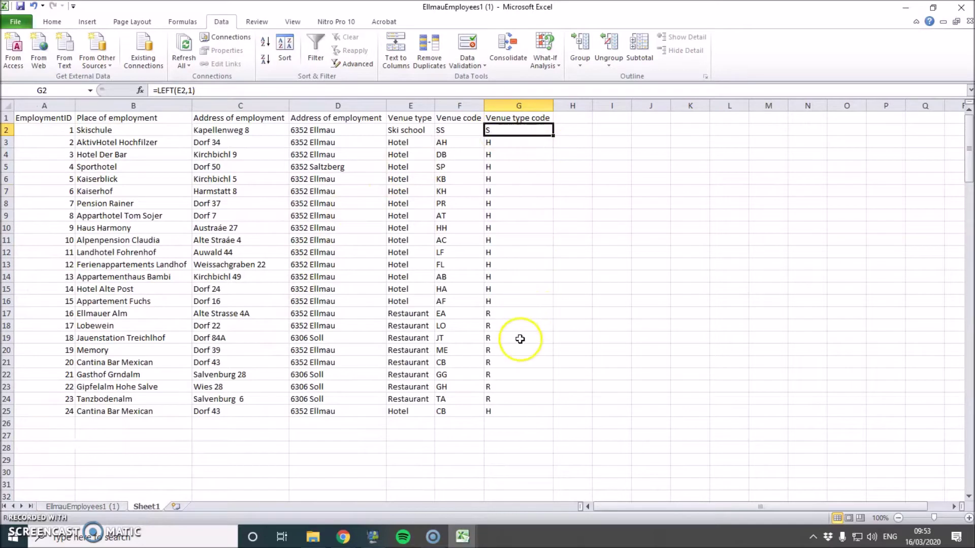
pyautogui.click(176, 507)
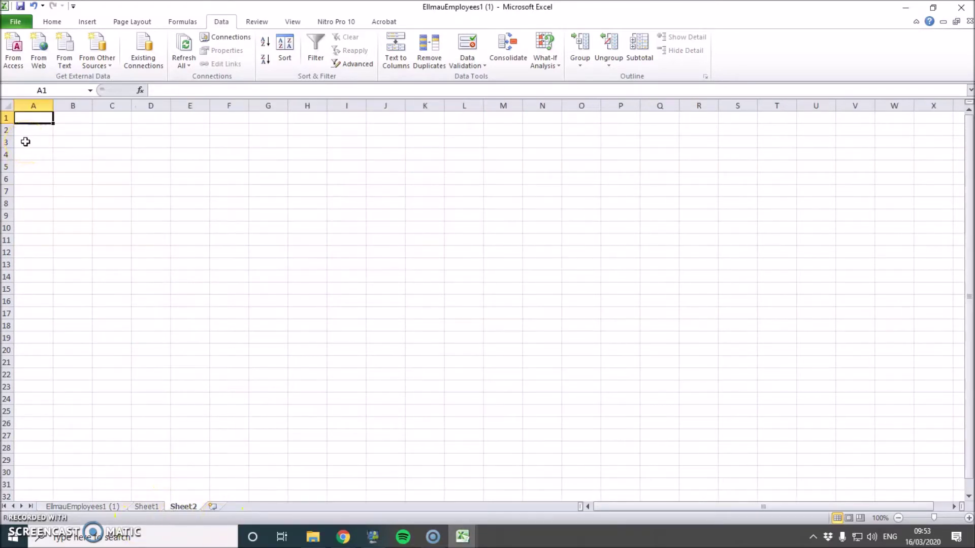
pyautogui.write('Venue')
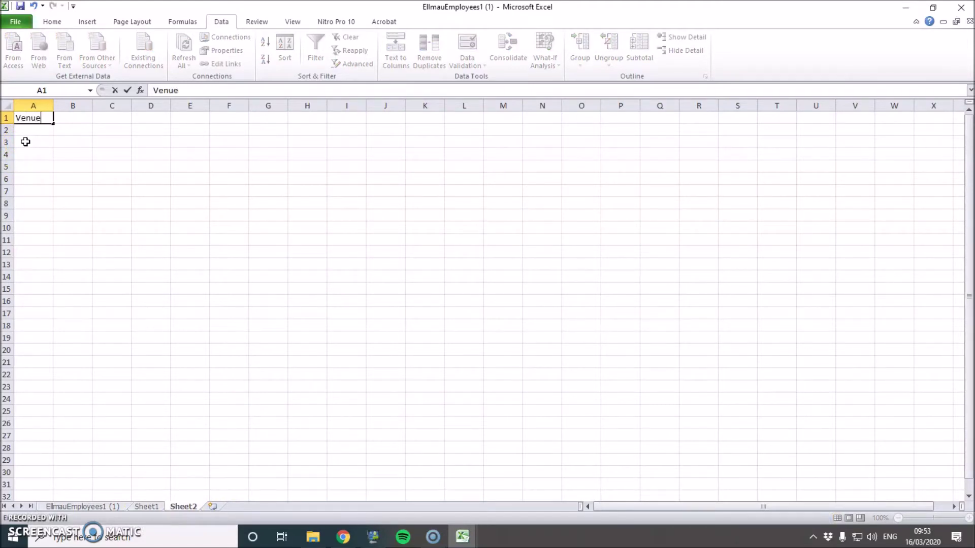
pyautogui.write('Code')
pyautogui.press('Tab')
pyautogui.write('V')
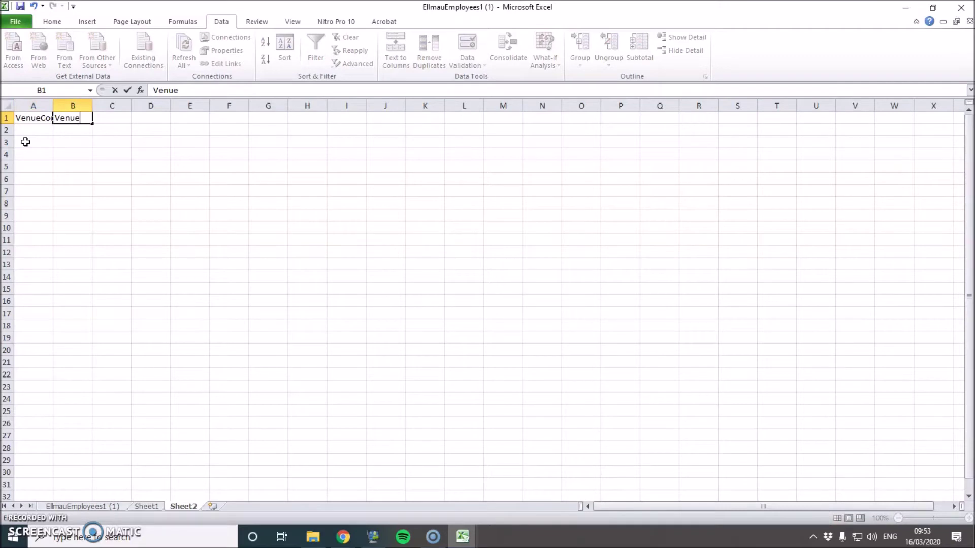
pyautogui.write('enue')
pyautogui.press('Return')
# - Enter the codes S, H and R under VenueCode
pyautogui.write('S')
pyautogui.press('Return')
pyautogui.write('H')
pyautogui.press('Return')
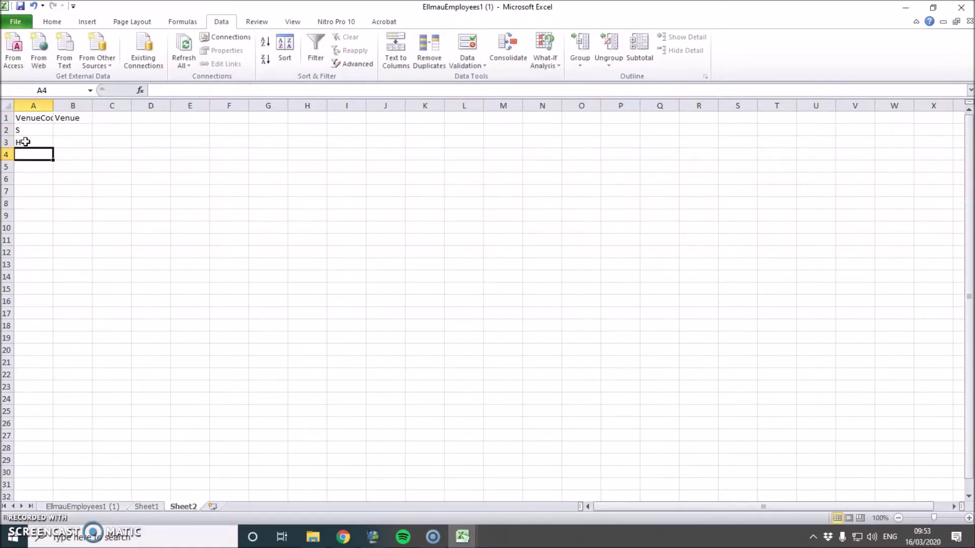
pyautogui.write('R')
pyautogui.press('Return')
pyautogui.press('Right')
pyautogui.press('Up')
pyautogui.press('Up')
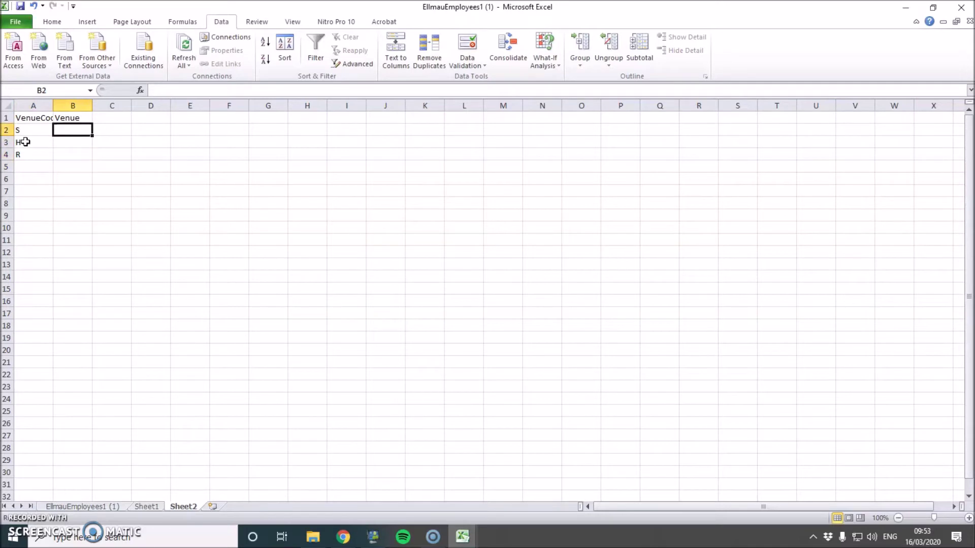
# - Enter Ski School, Hotel and Restaurant under Venue, checking the codes against Sheet1
pyautogui.write('Ski School')
pyautogui.press('Return')
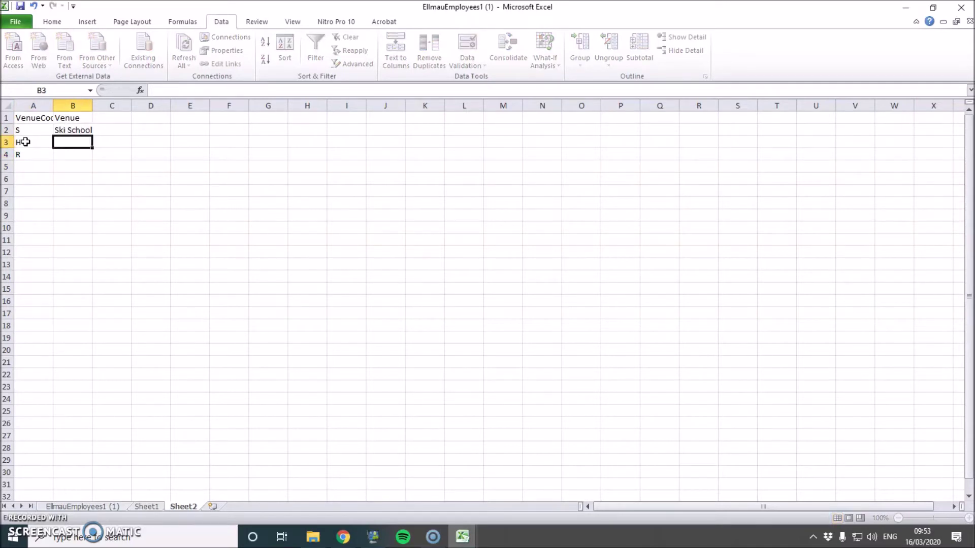
pyautogui.write('Hotel')
pyautogui.press('Return')
pyautogui.write('Restaurant')
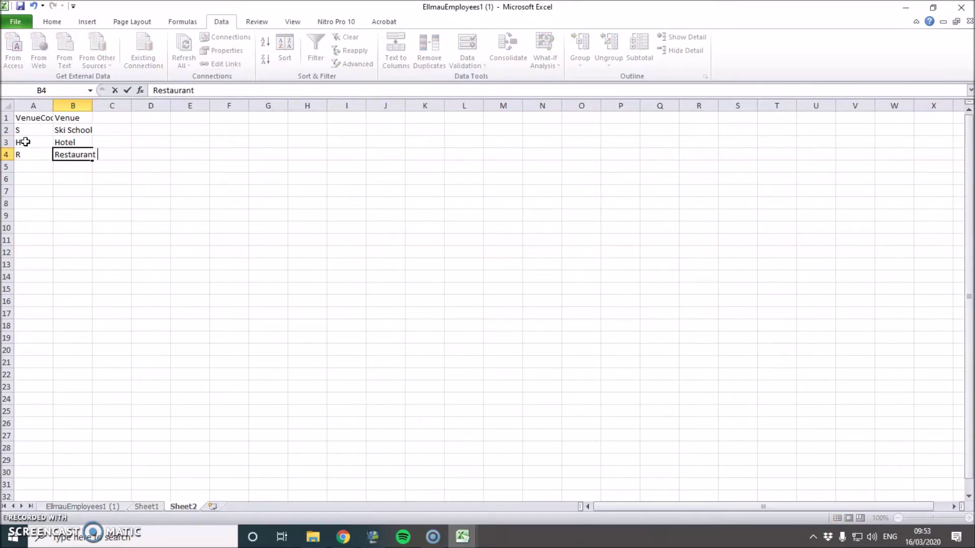
pyautogui.press('Return')
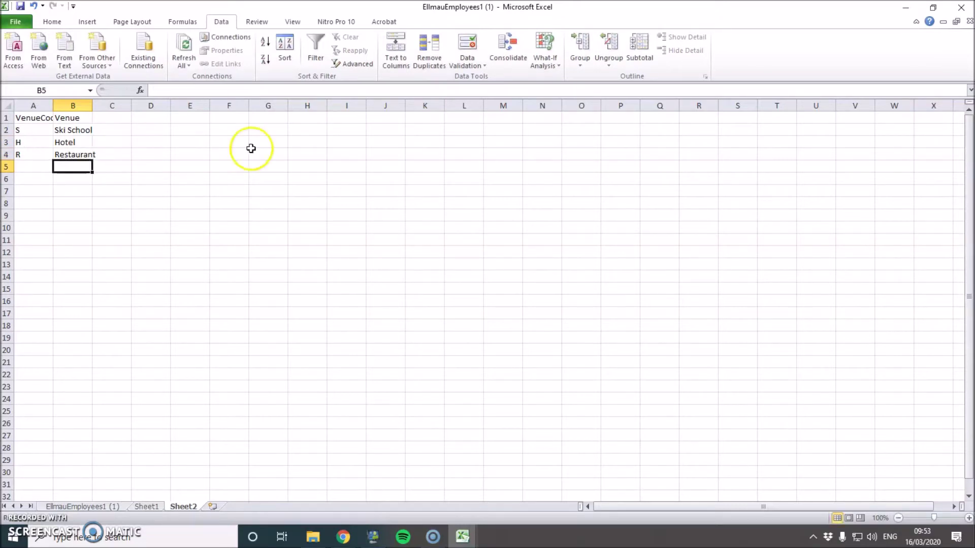
pyautogui.click(229, 301)
pyautogui.click(148, 506)
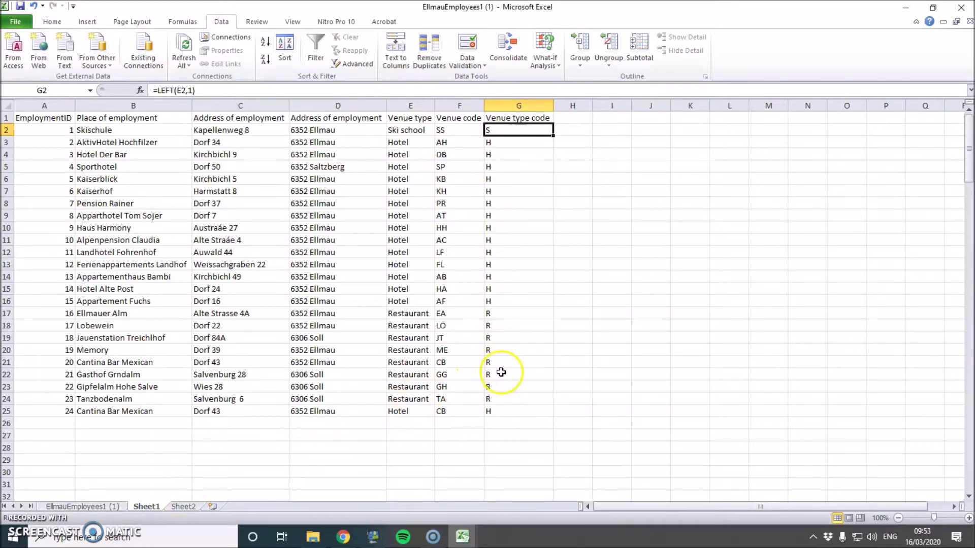
pyautogui.click(183, 507)
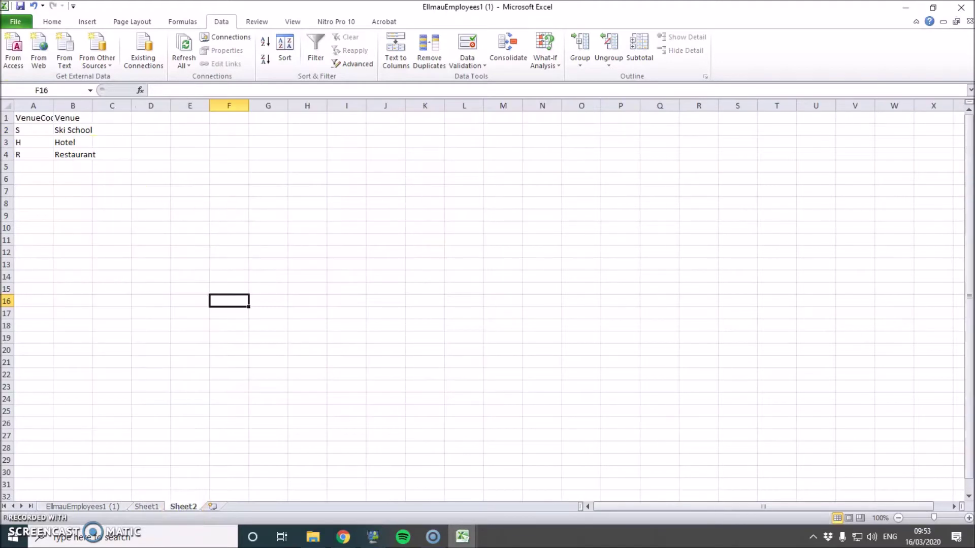
# - Save As with file type Excel Workbook, replacing the old name with maindatabsefile
pyautogui.click(9, 23)
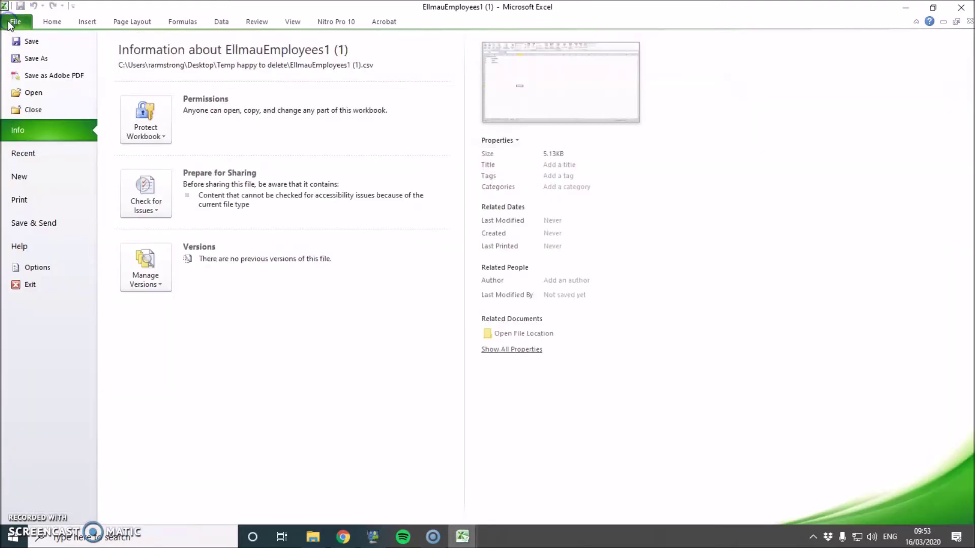
pyautogui.click(31, 59)
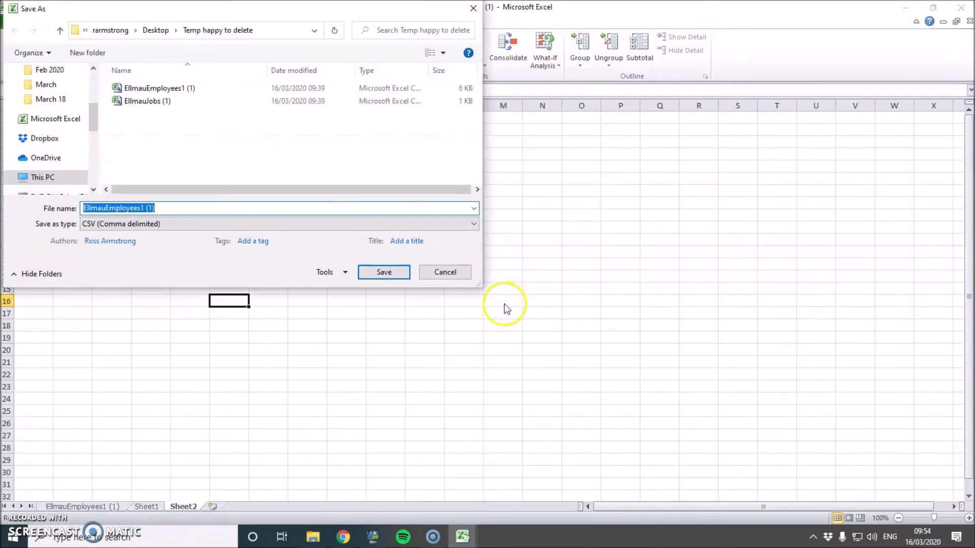
pyautogui.click(218, 224)
pyautogui.click(116, 236)
pyautogui.click(158, 119)
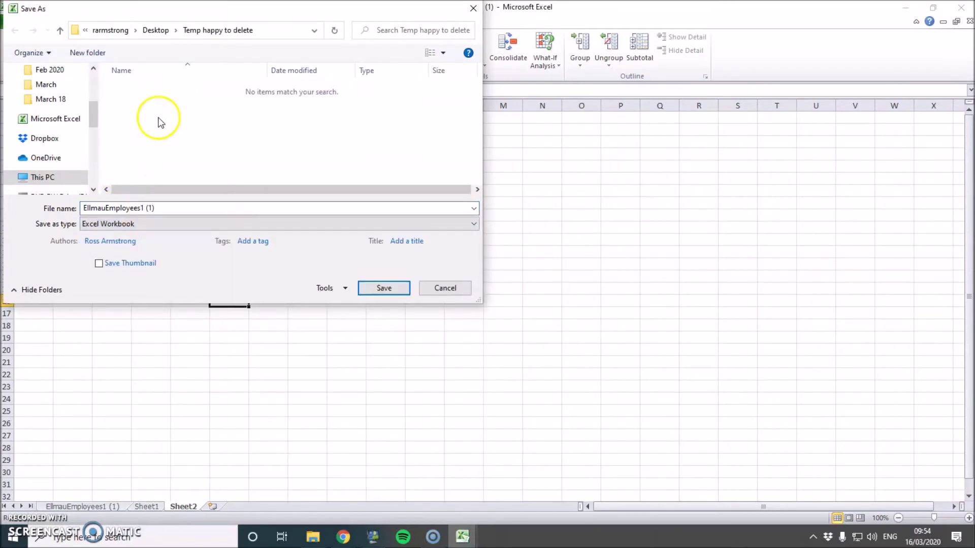
pyautogui.moveTo(193, 207); pyautogui.dragTo(82, 212)
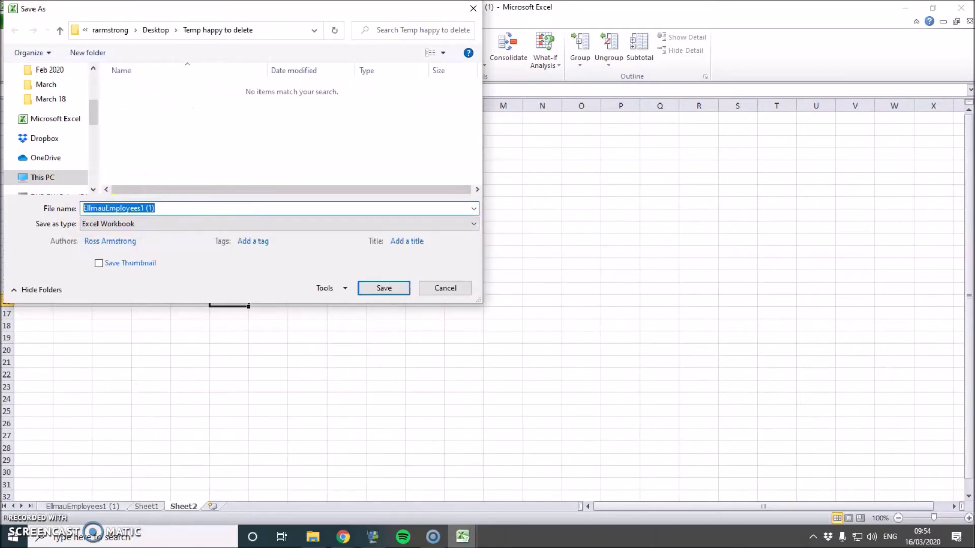
pyautogui.write('mian')
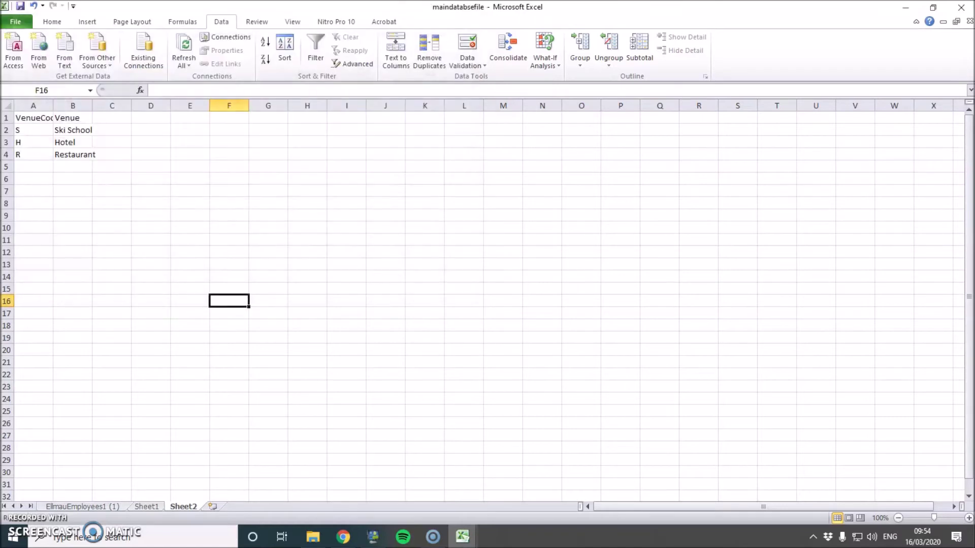
# - Search the Start menu for 'acce' and launch Access 2013 from the results
pyautogui.press('super')
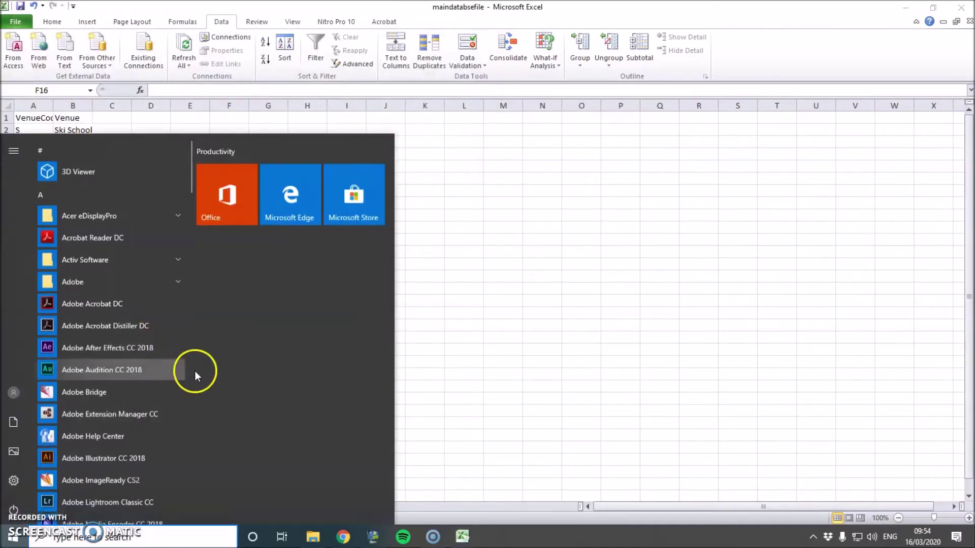
pyautogui.write('acce')
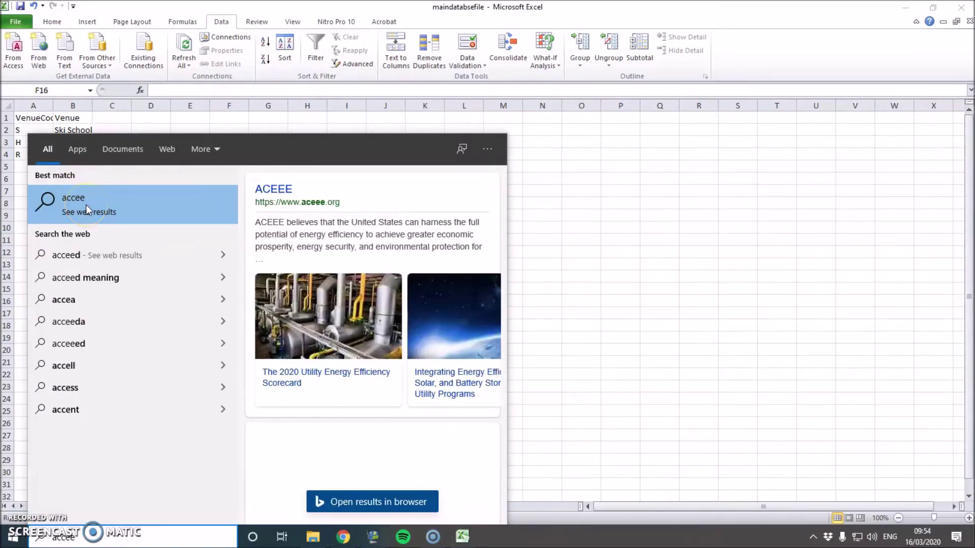
pyautogui.press('BackSpace')
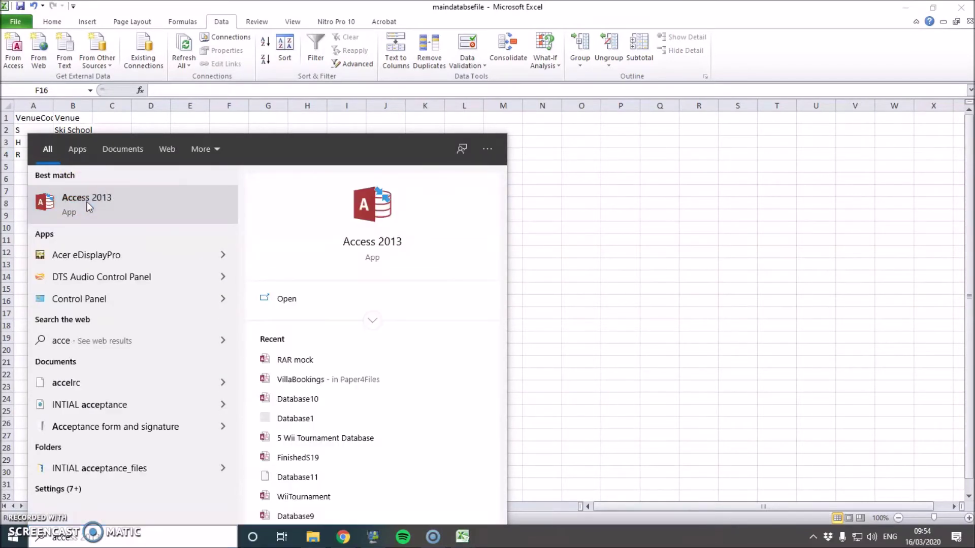
pyautogui.click(167, 206)
pyautogui.click(589, 337)
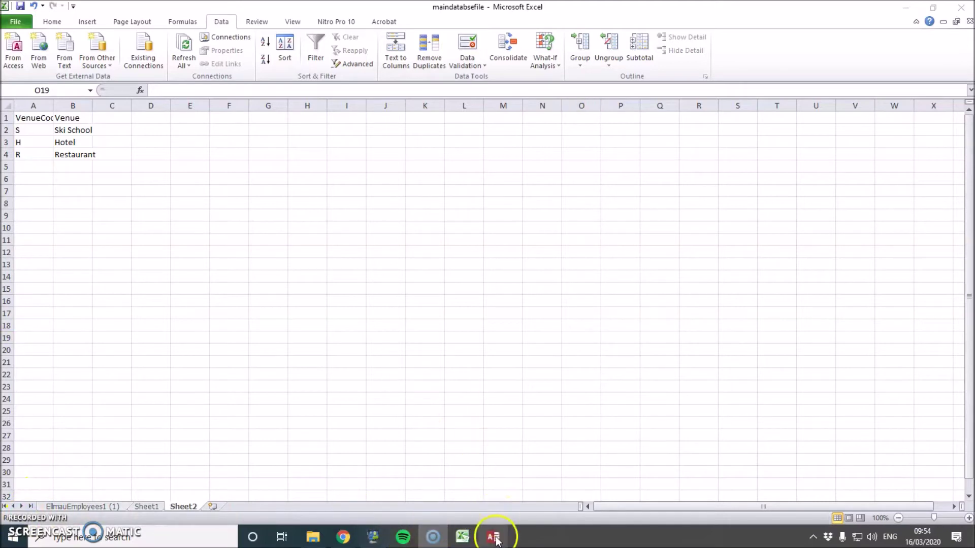
# - Dismiss the activation wizard in Access and create a blank desktop database
pyautogui.moveTo(494, 534)
pyautogui.click(491, 473)
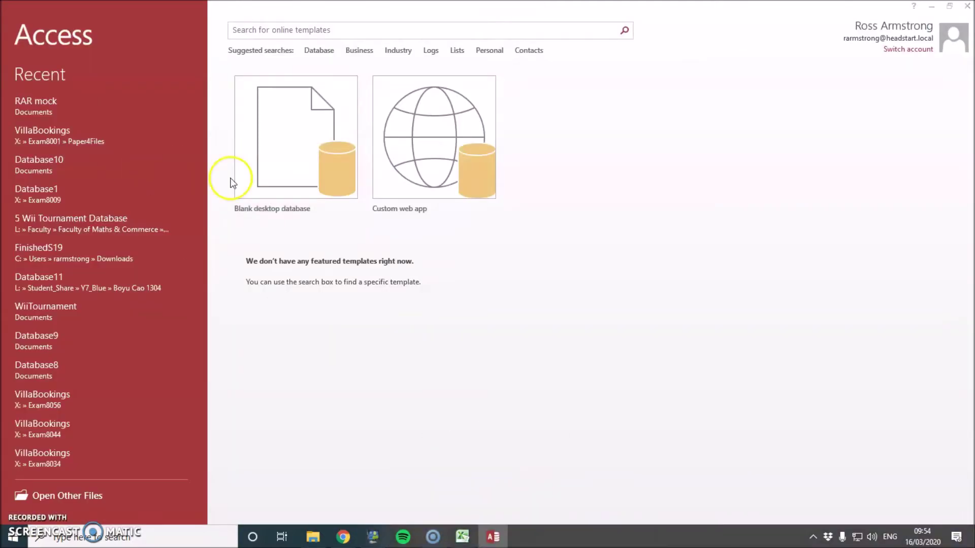
pyautogui.click(609, 387)
pyautogui.click(298, 162)
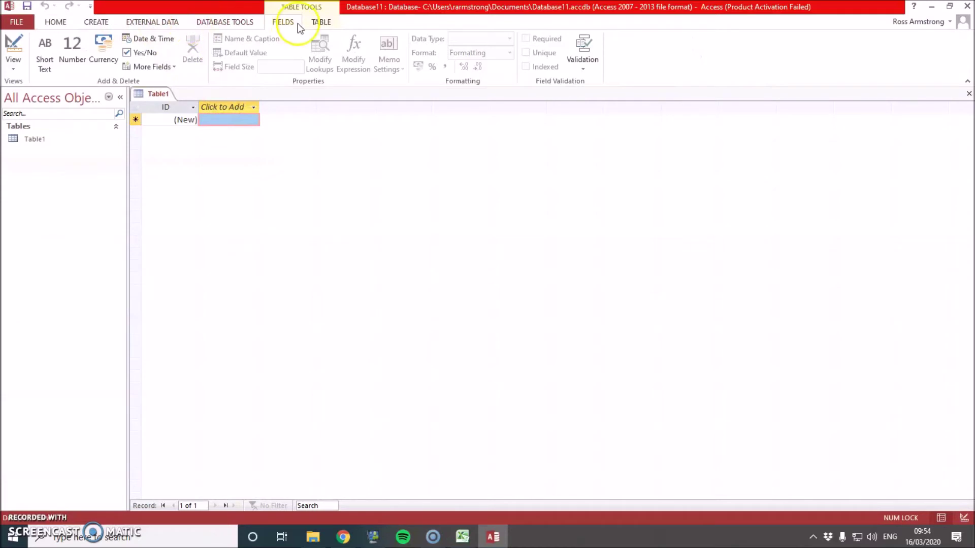
# - Start an Excel import into a new table from maindatabsefile in Temp happy to delete
pyautogui.click(101, 23)
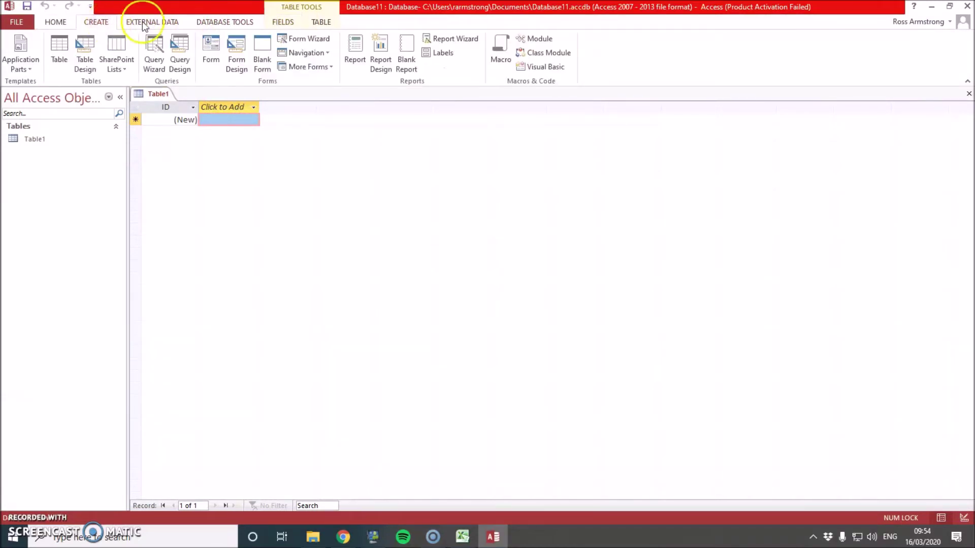
pyautogui.click(169, 22)
pyautogui.click(104, 46)
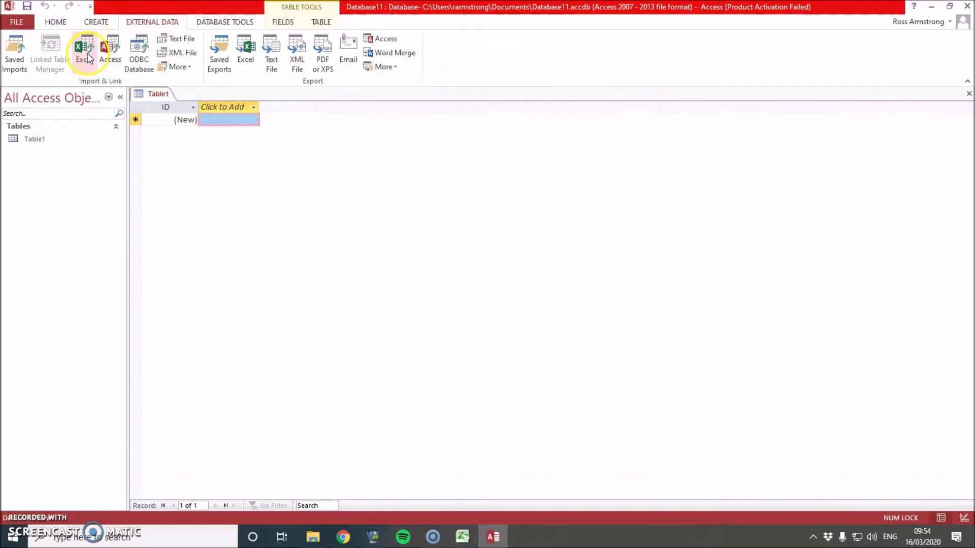
pyautogui.click(85, 51)
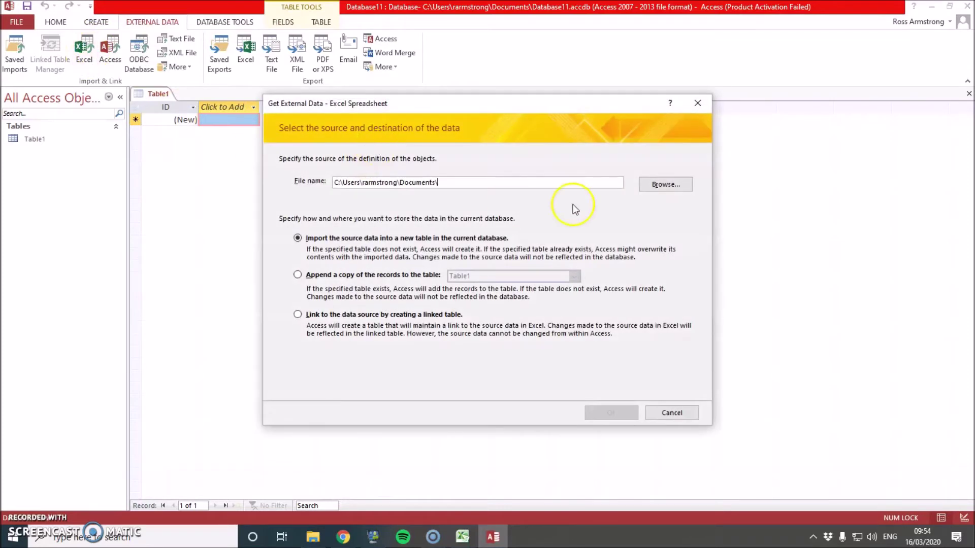
pyautogui.click(367, 160)
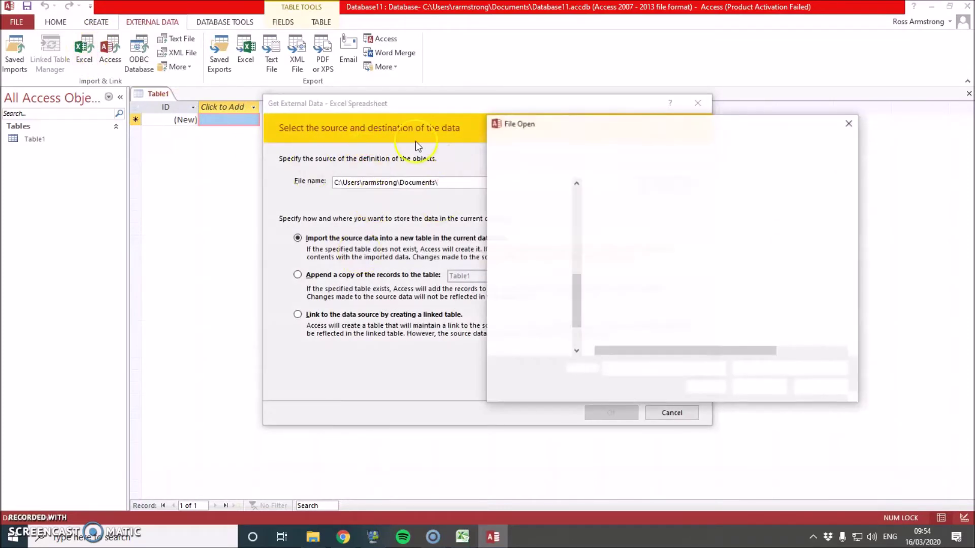
pyautogui.moveTo(576, 246); pyautogui.dragTo(573, 203)
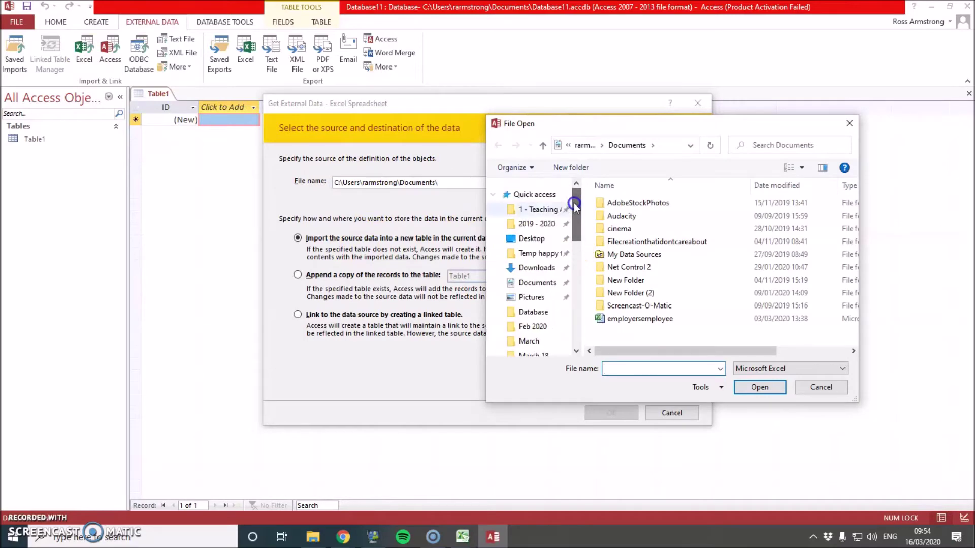
pyautogui.click(538, 253)
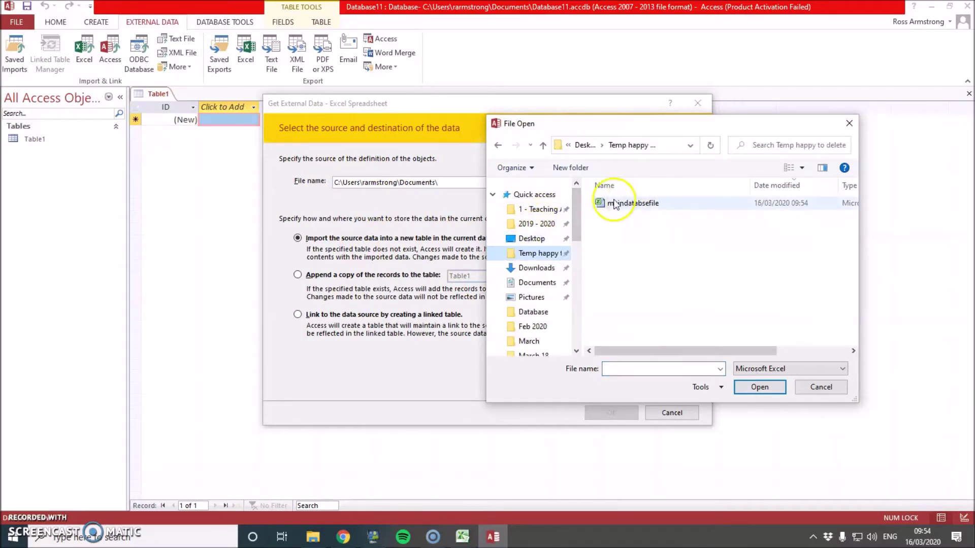
pyautogui.doubleClick(635, 203)
pyautogui.click(613, 412)
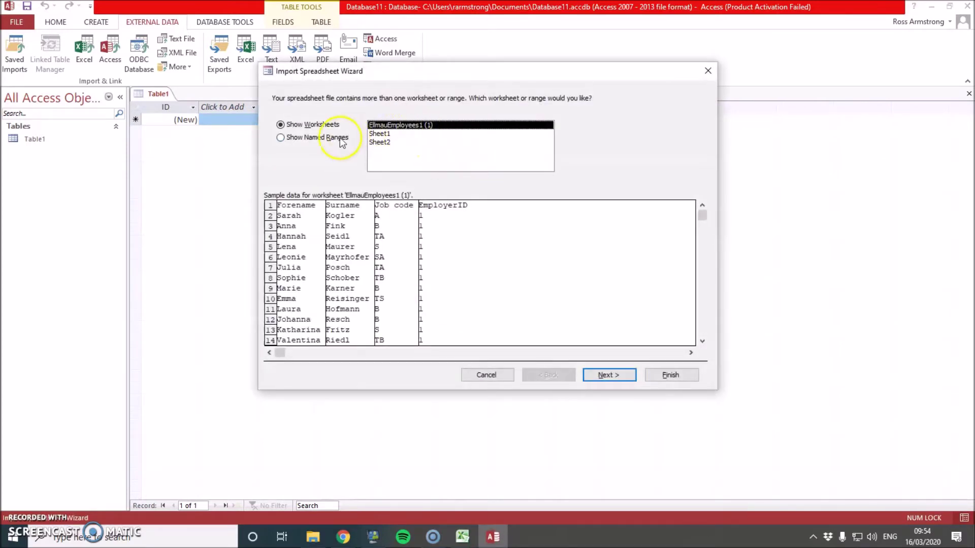
# - Import the EllmauEmployees1 (1) worksheet with first-row headings and EmployerID as Integer
pyautogui.click(615, 373)
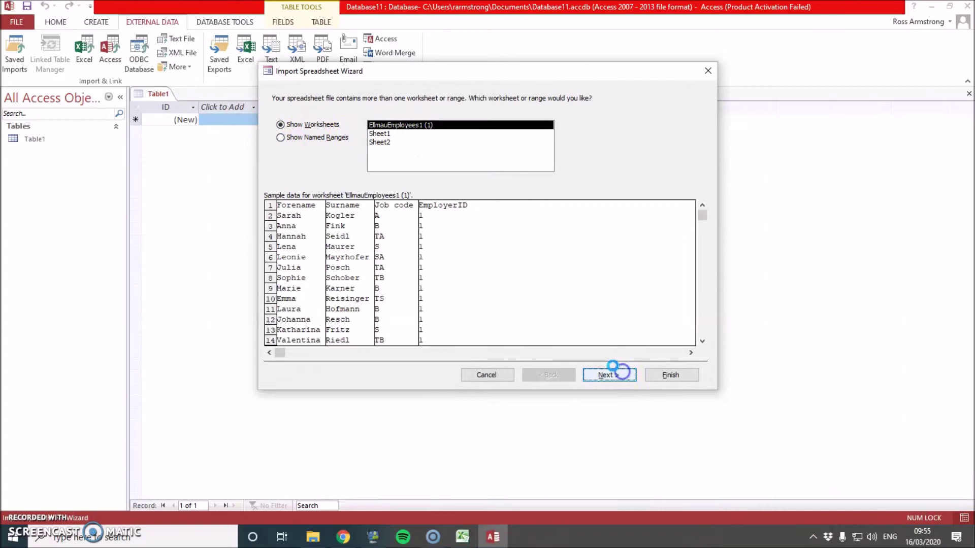
pyautogui.click(316, 133)
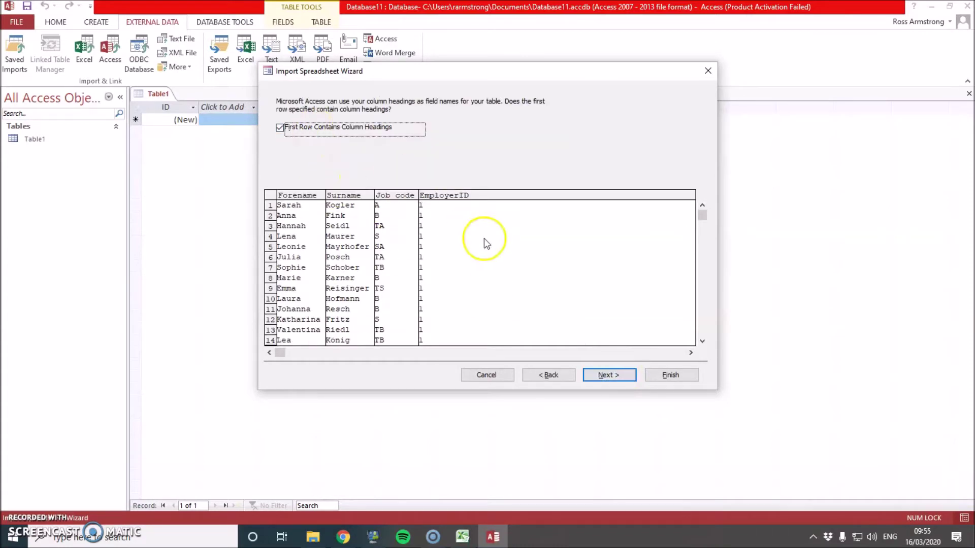
pyautogui.click(618, 374)
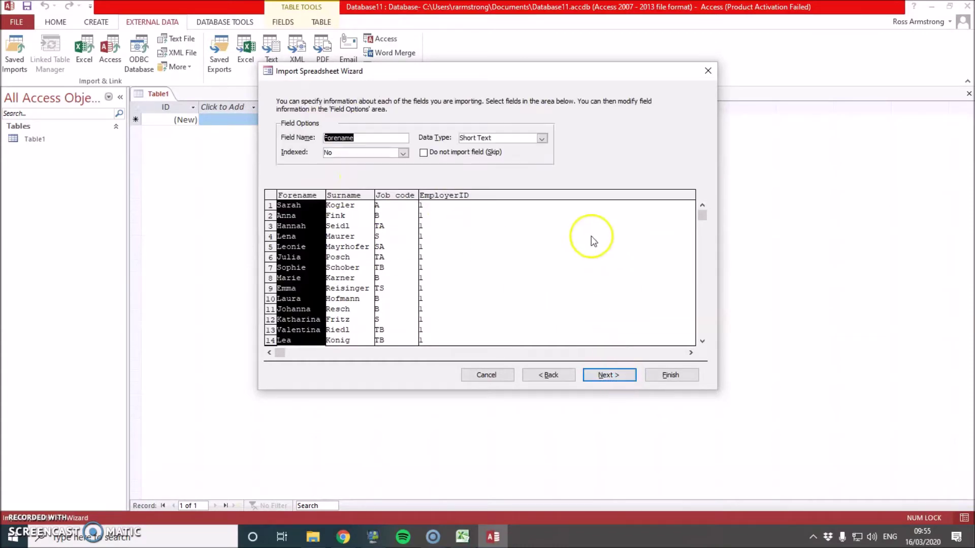
pyautogui.click(345, 236)
pyautogui.click(395, 238)
pyautogui.click(439, 244)
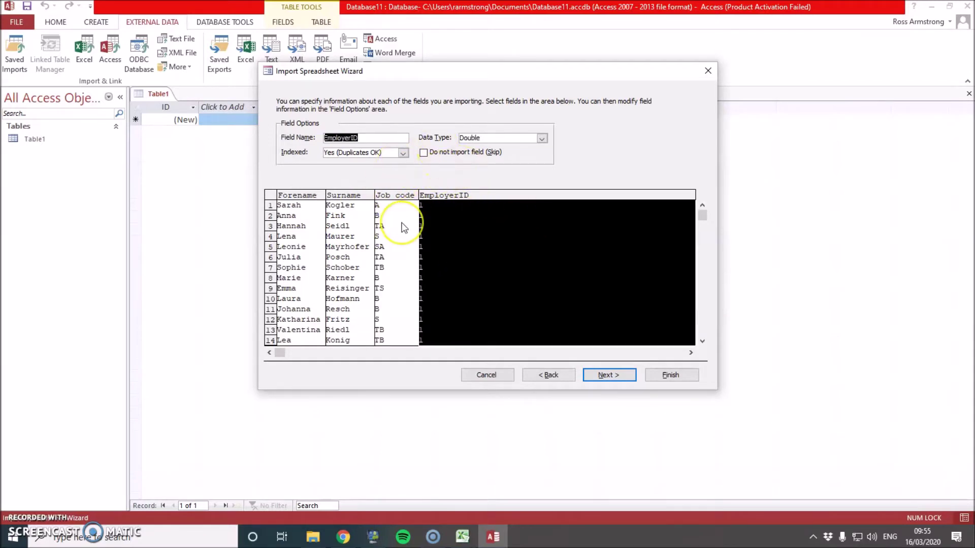
pyautogui.click(513, 183)
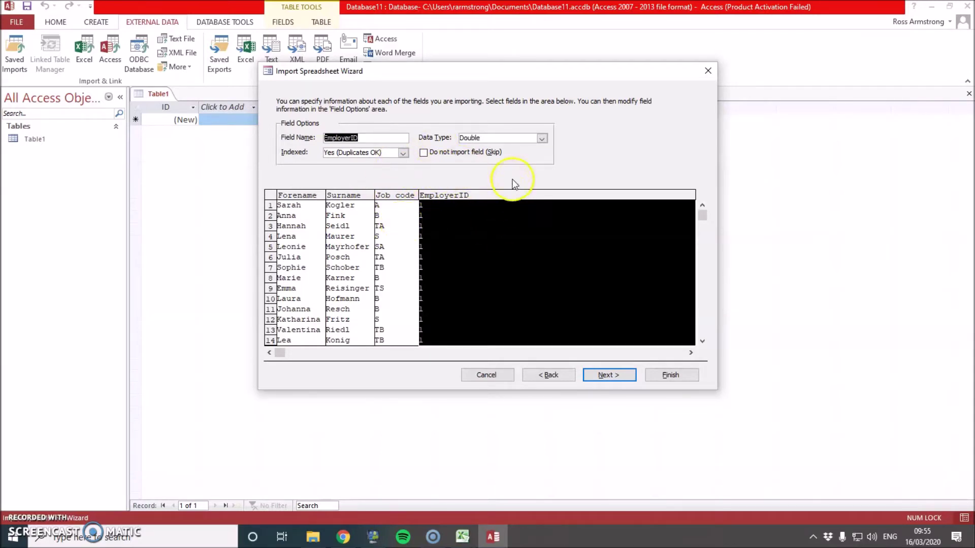
pyautogui.click(541, 137)
pyautogui.click(498, 160)
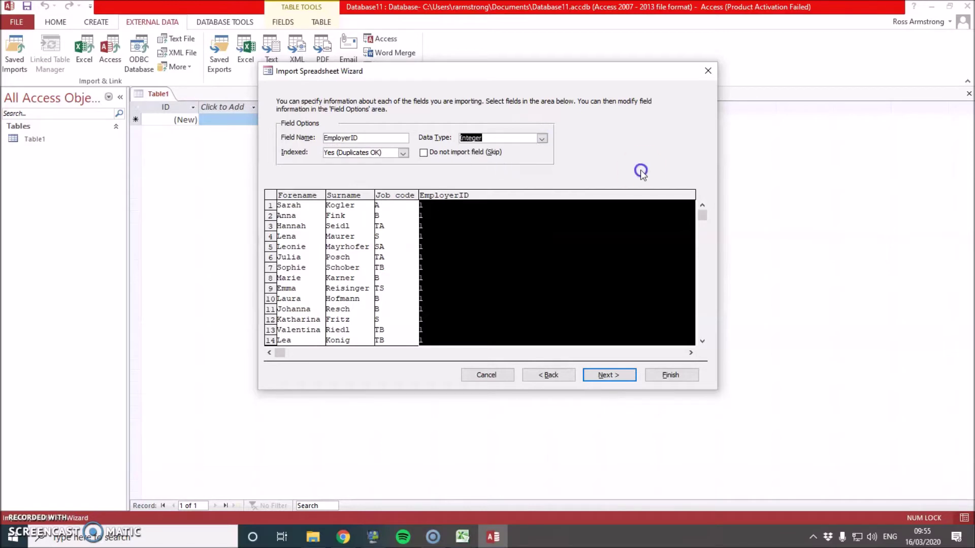
pyautogui.click(614, 375)
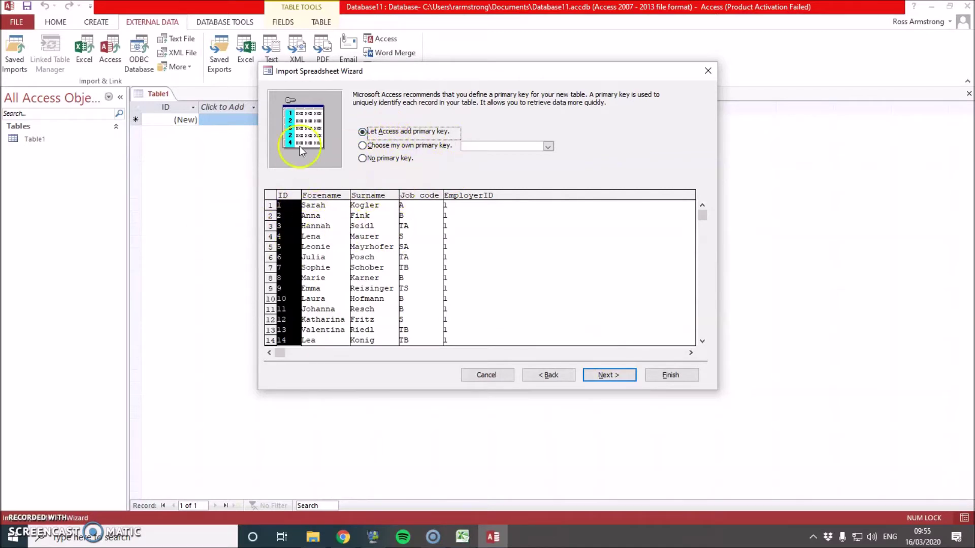
# - Let Access add a primary key and finish importing as the Employees table
pyautogui.moveTo(702, 216)
pyautogui.mouseDown()
pyautogui.moveTo(709, 277)
pyautogui.moveTo(700, 221)
pyautogui.mouseUp()
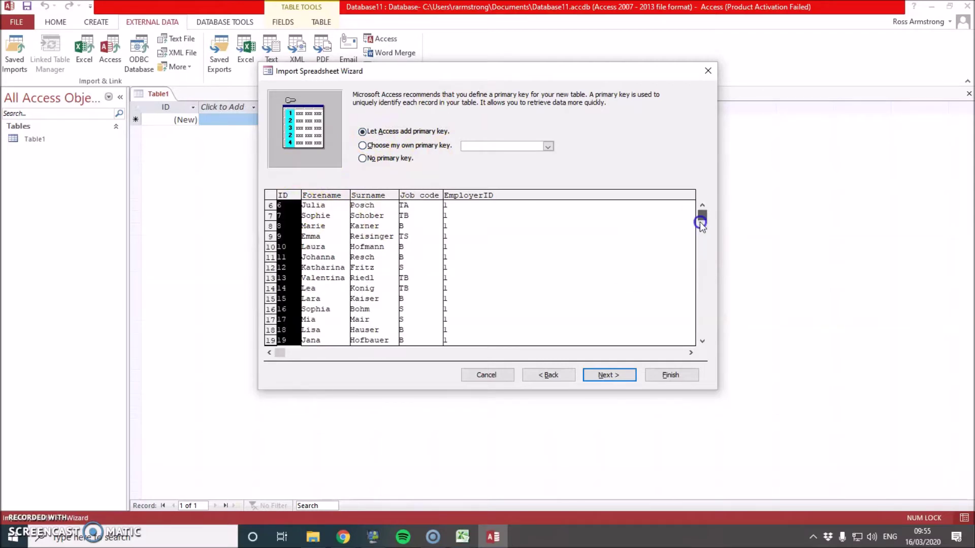
pyautogui.click(610, 375)
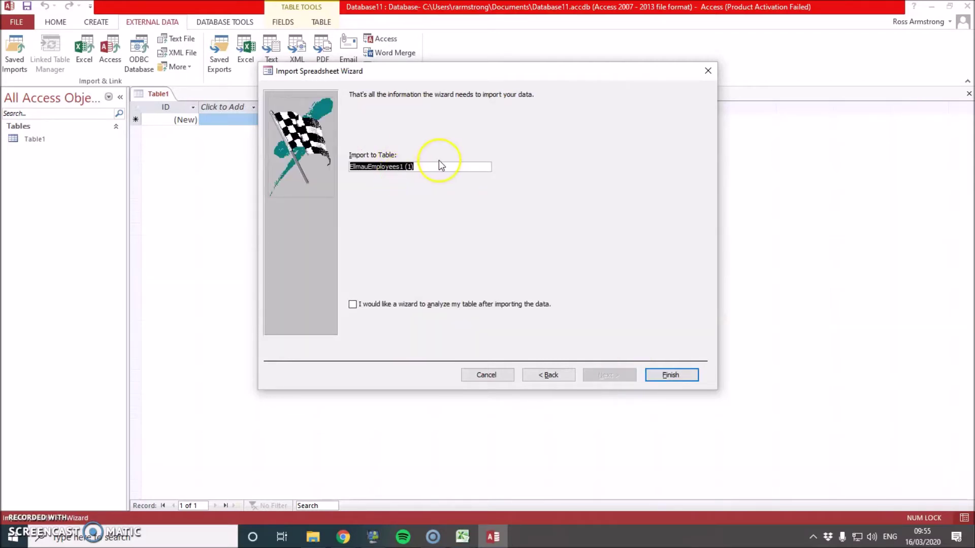
pyautogui.write('Employe')
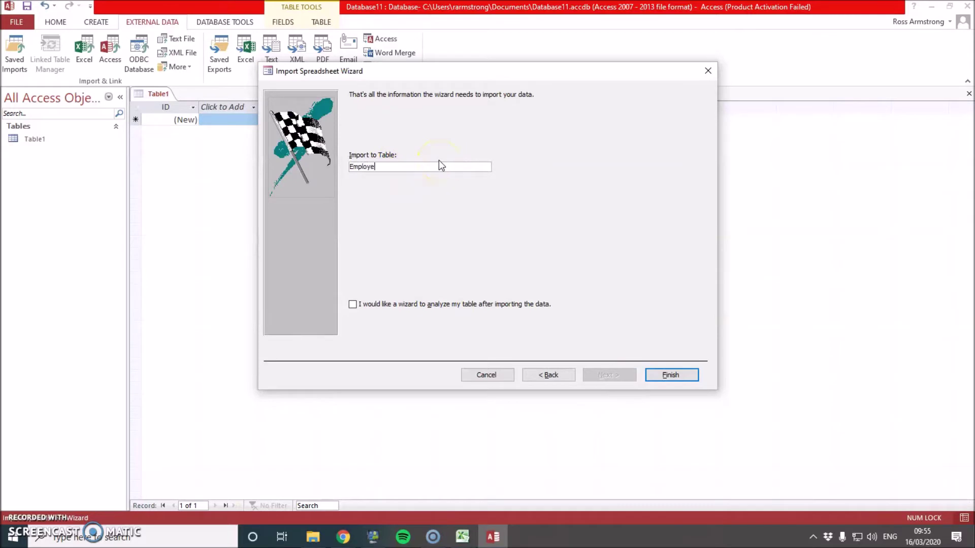
pyautogui.write('es')
pyautogui.press('Return')
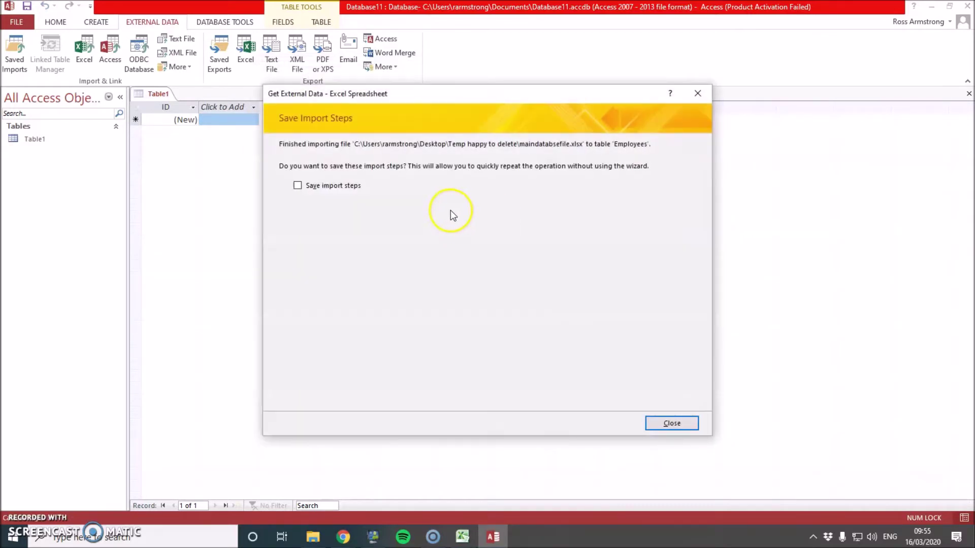
pyautogui.click(687, 425)
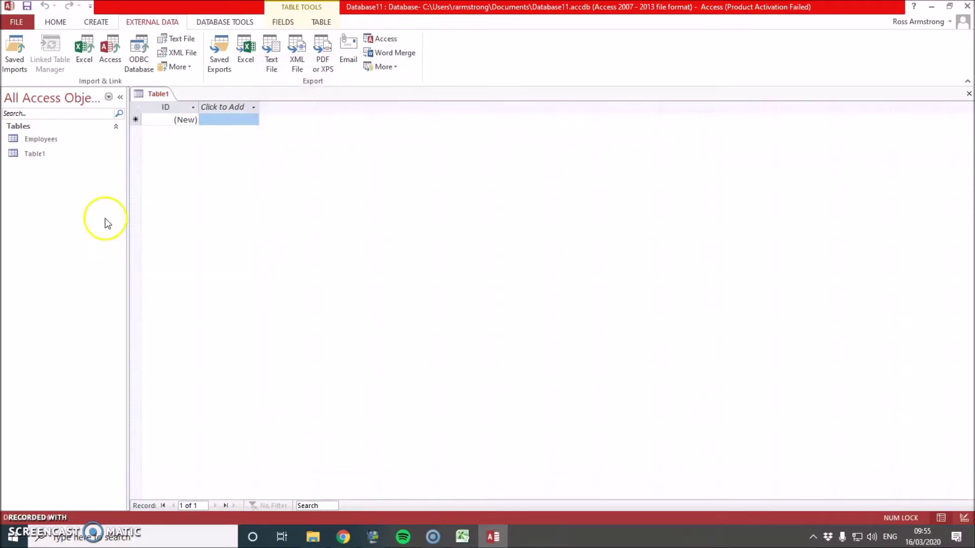
# - Open the Employees table and close the empty Table1
pyautogui.doubleClick(68, 139)
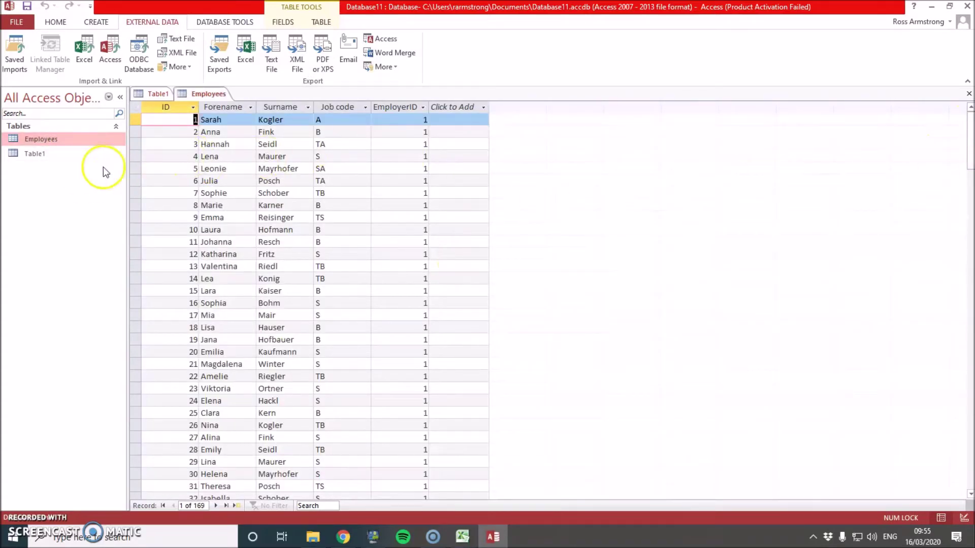
pyautogui.rightClick(151, 94)
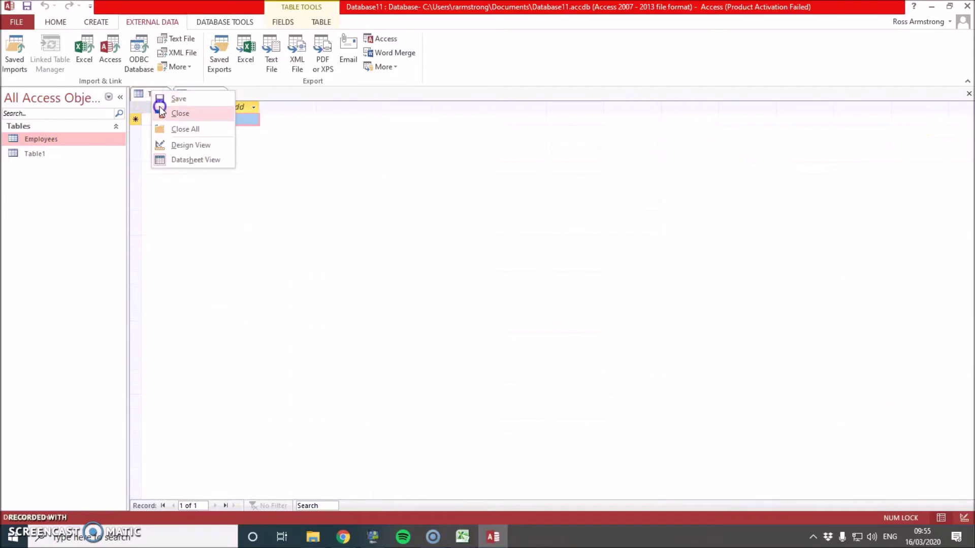
pyautogui.click(161, 113)
# - Start another Excel import into a new table from maindatabsefile.xlsx
pyautogui.click(84, 51)
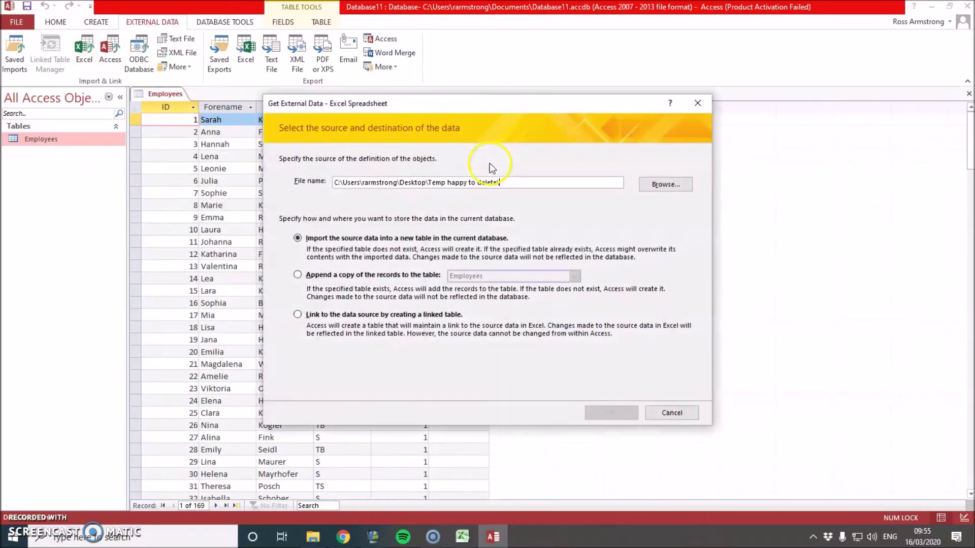
pyautogui.click(673, 192)
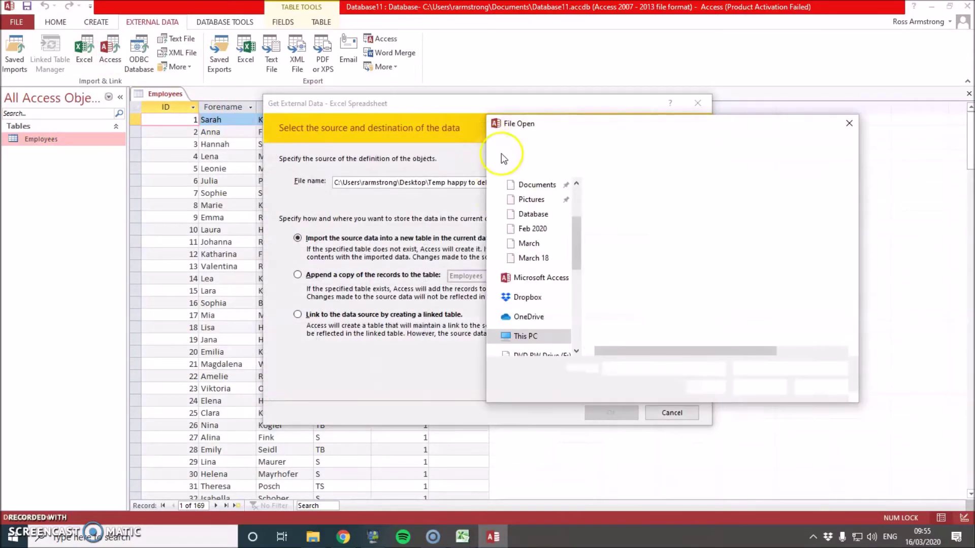
pyautogui.doubleClick(636, 198)
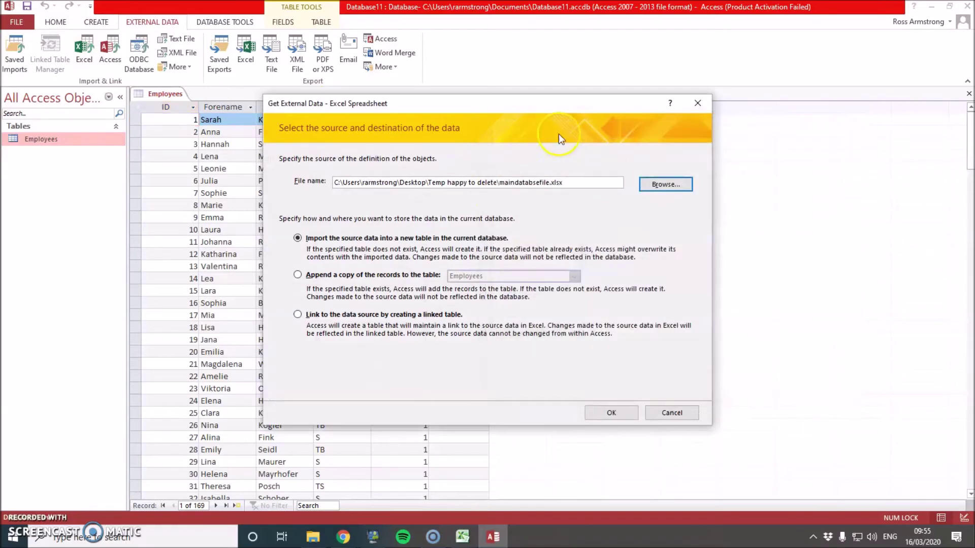
pyautogui.click(612, 413)
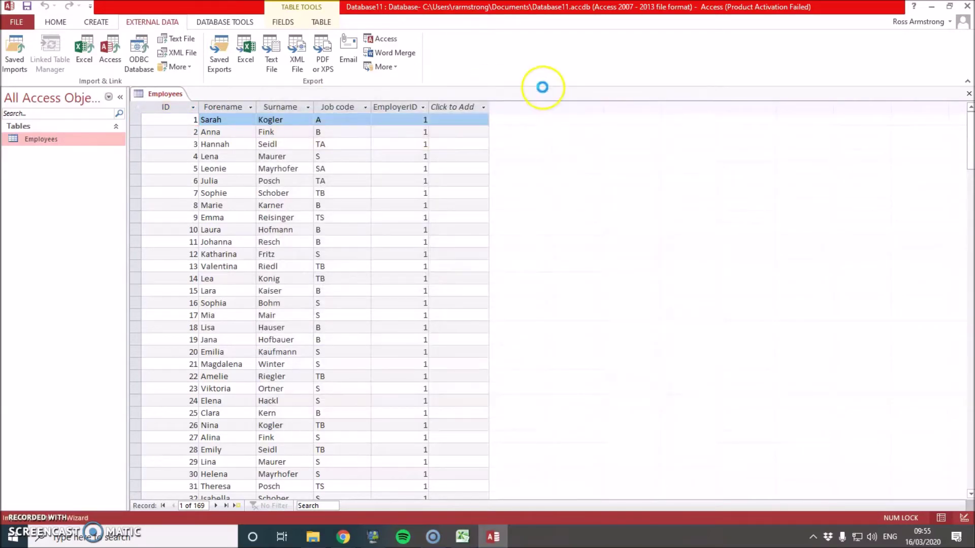
# - Choose Sheet1 and use its first row as field names, accepting the invalid-name warning
pyautogui.click(406, 133)
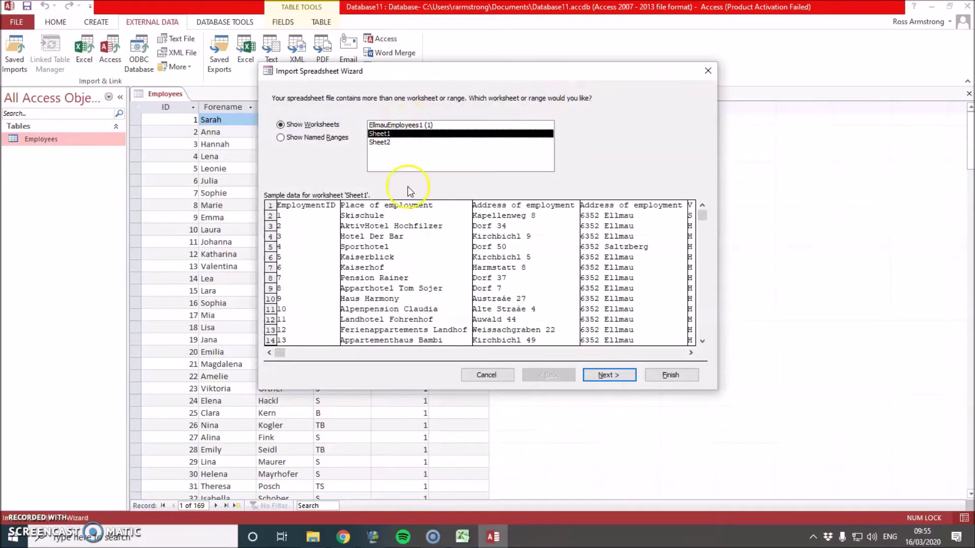
pyautogui.click(619, 374)
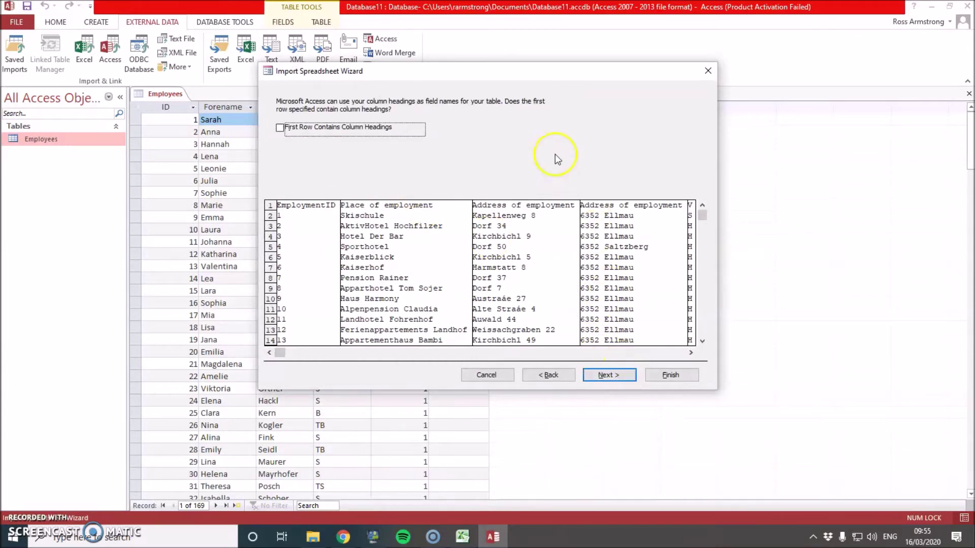
pyautogui.click(300, 128)
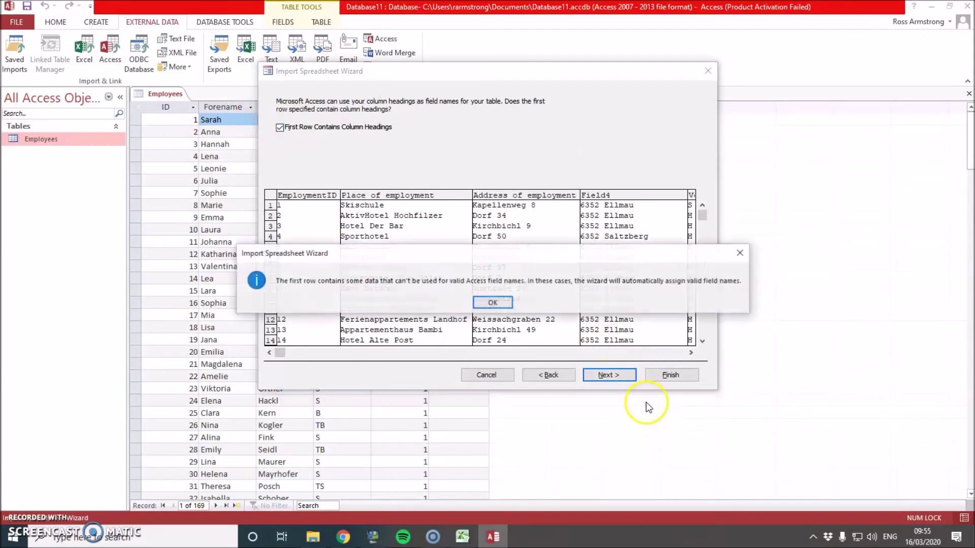
pyautogui.click(496, 303)
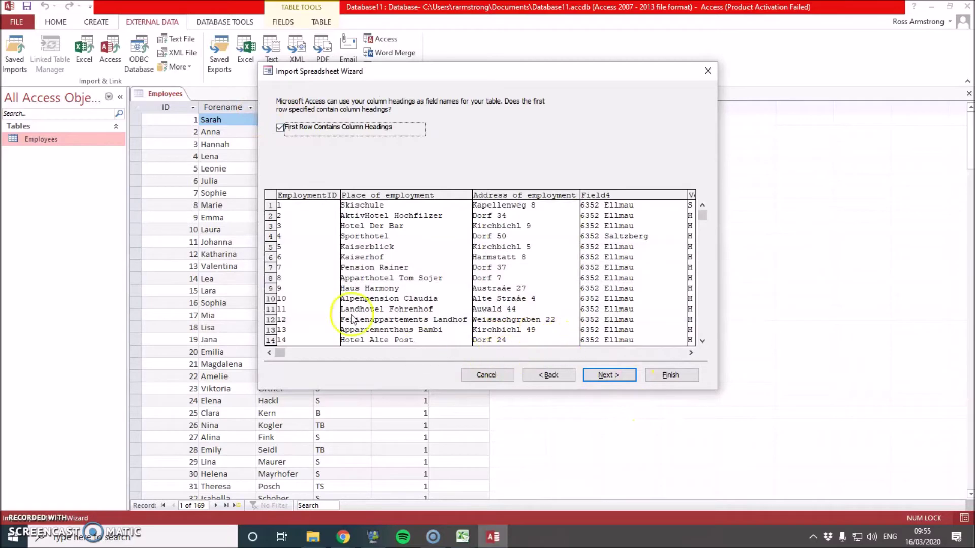
pyautogui.click(309, 248)
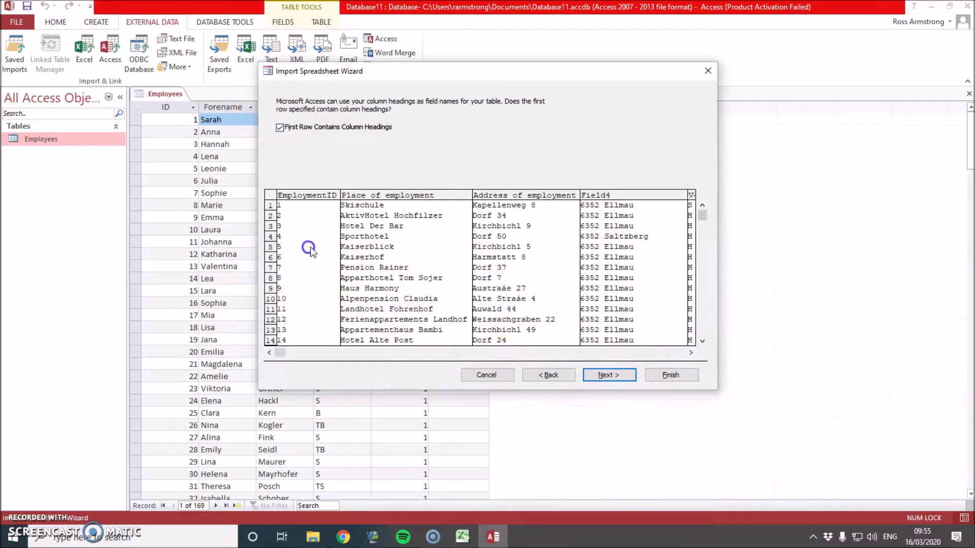
pyautogui.click(609, 375)
# - Review the Sheet1 columns and set EmploymentID to Integer
pyautogui.click(391, 252)
pyautogui.click(523, 256)
pyautogui.click(589, 263)
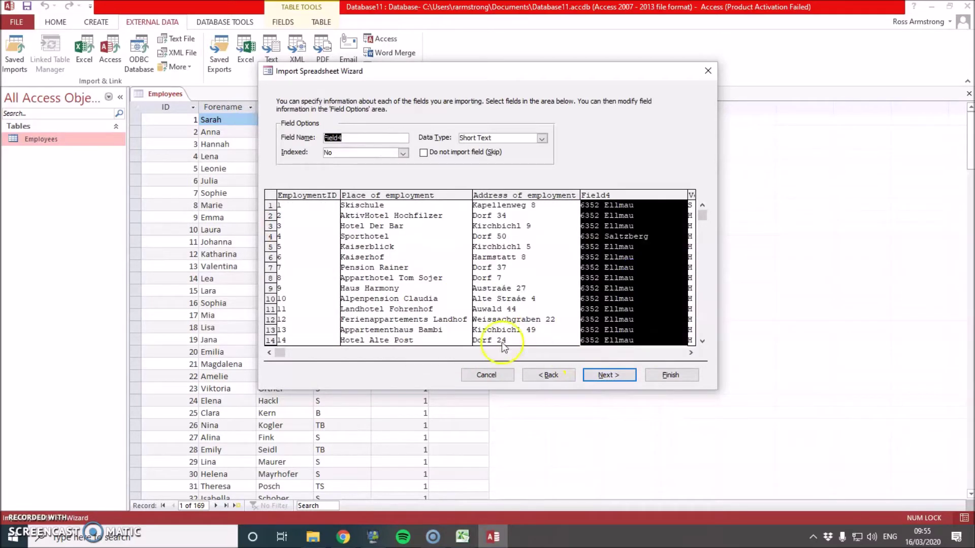
pyautogui.moveTo(298, 354); pyautogui.dragTo(541, 339)
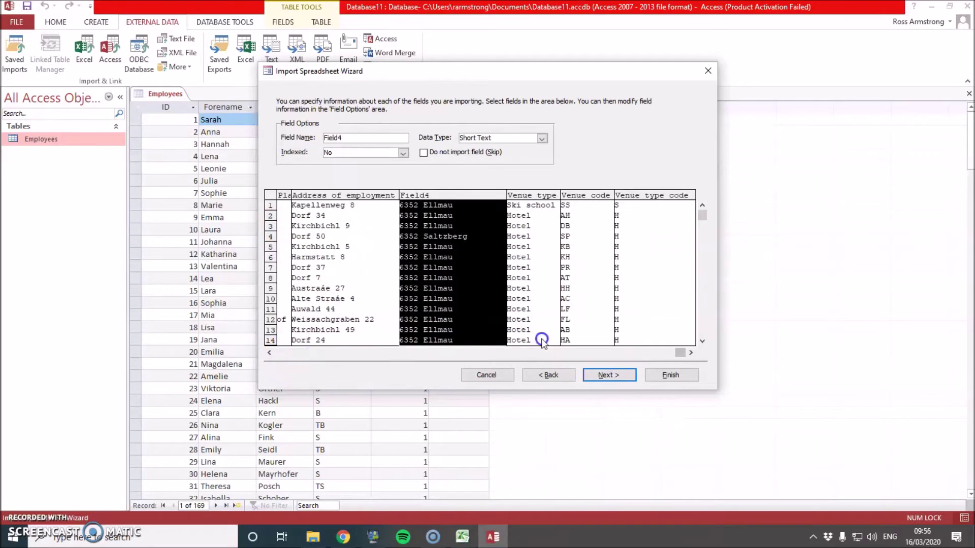
pyautogui.click(531, 262)
pyautogui.click(588, 255)
pyautogui.click(640, 246)
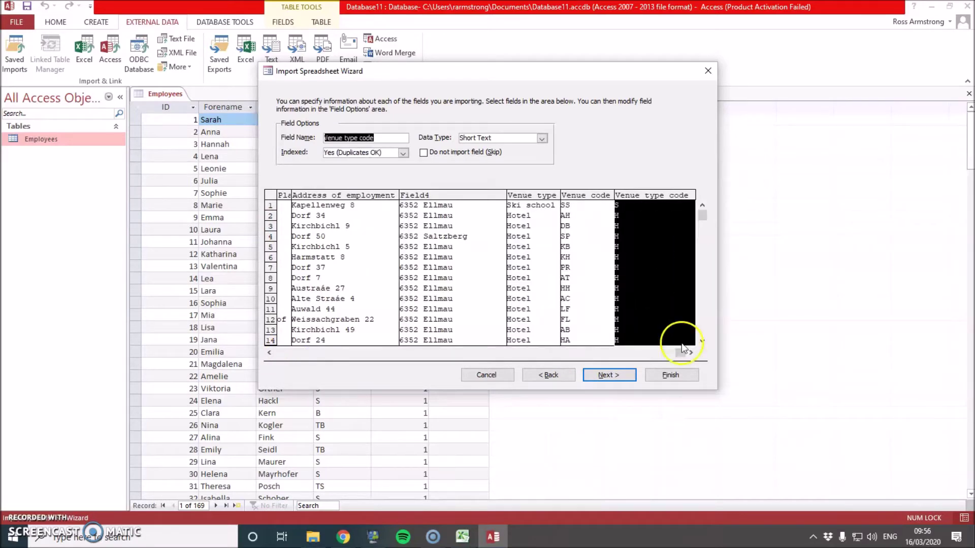
pyautogui.moveTo(679, 354); pyautogui.dragTo(437, 372)
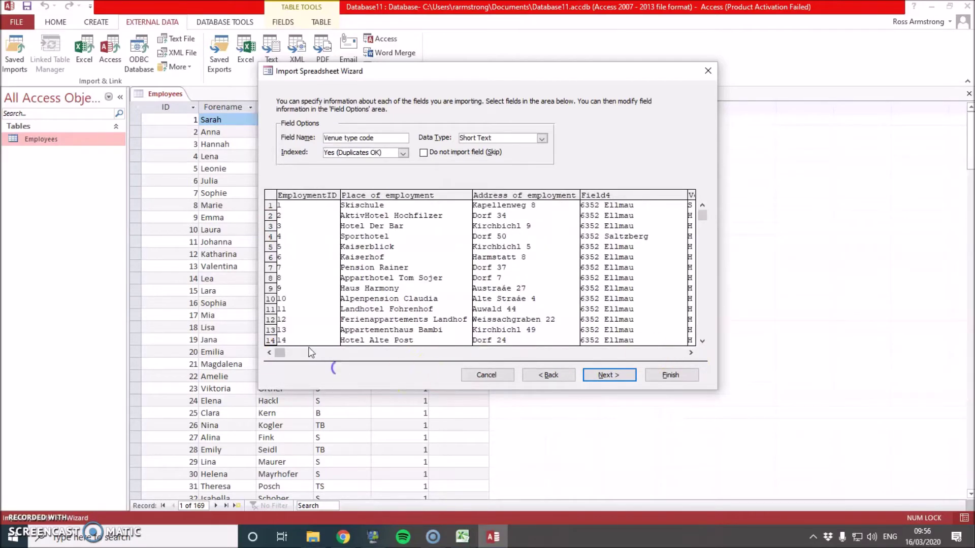
pyautogui.click(315, 199)
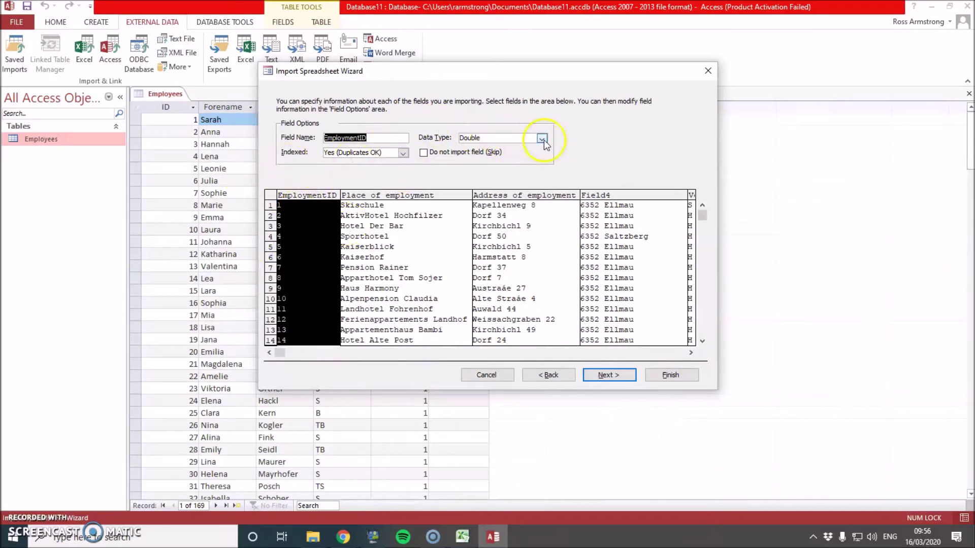
pyautogui.click(542, 138)
pyautogui.click(478, 159)
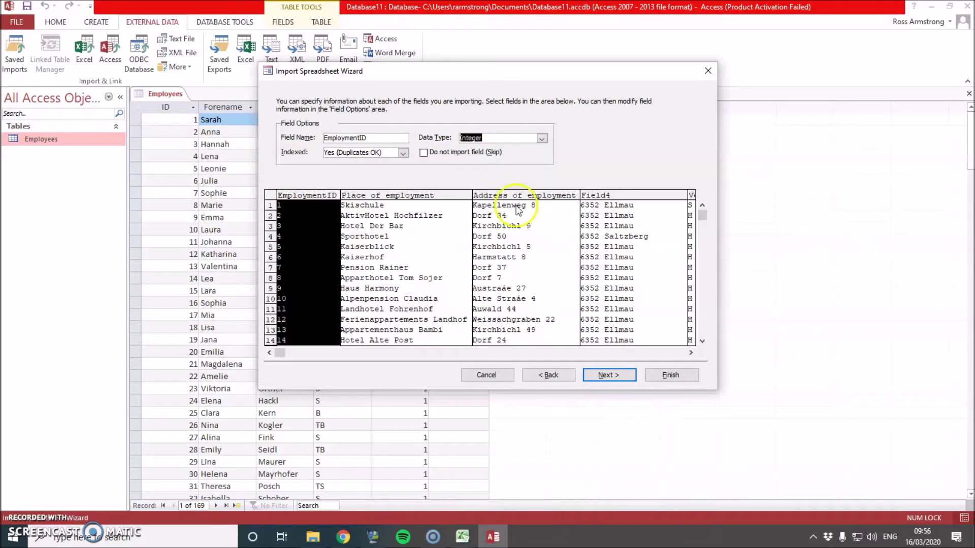
# - Make EmploymentID the primary key and import the sheet as the EmployerAddress table
pyautogui.click(607, 375)
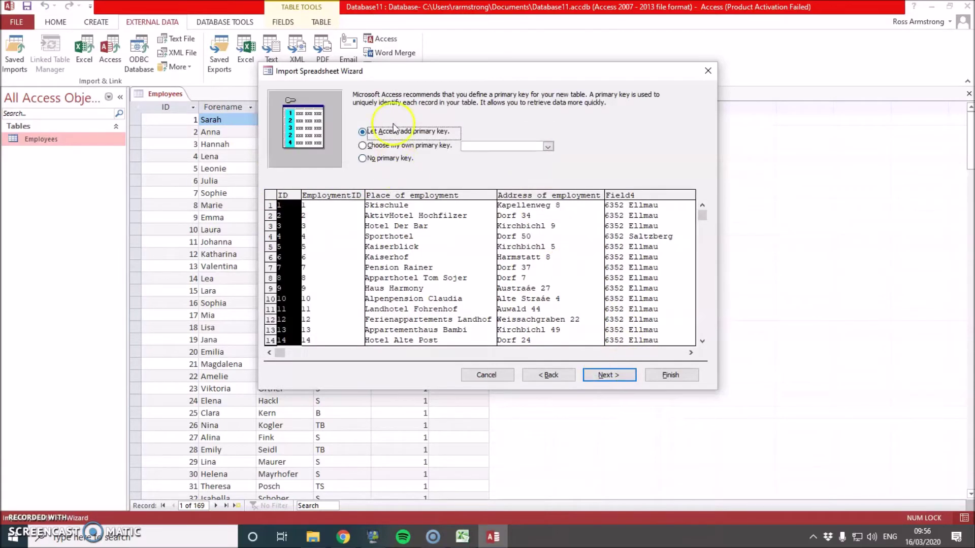
pyautogui.click(363, 146)
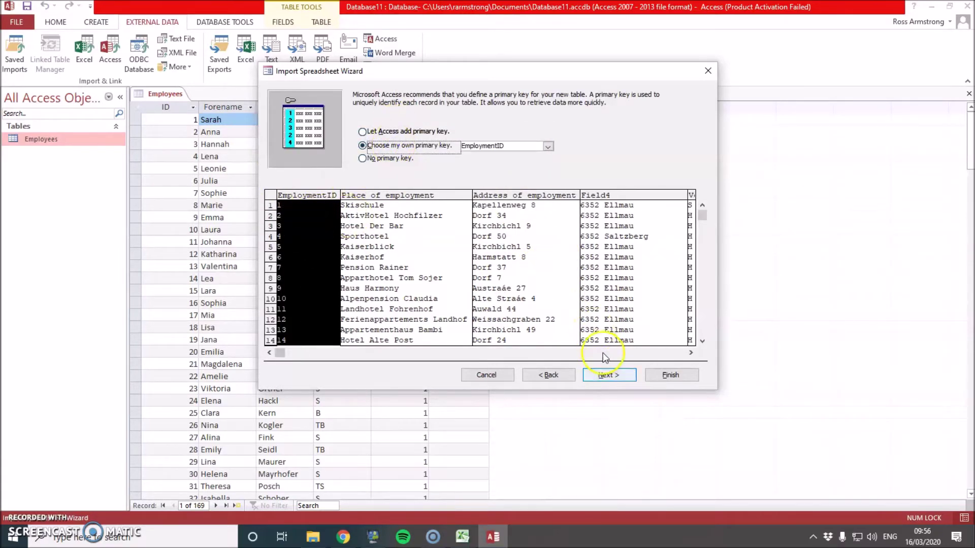
pyautogui.click(619, 375)
pyautogui.write('EmployerAd')
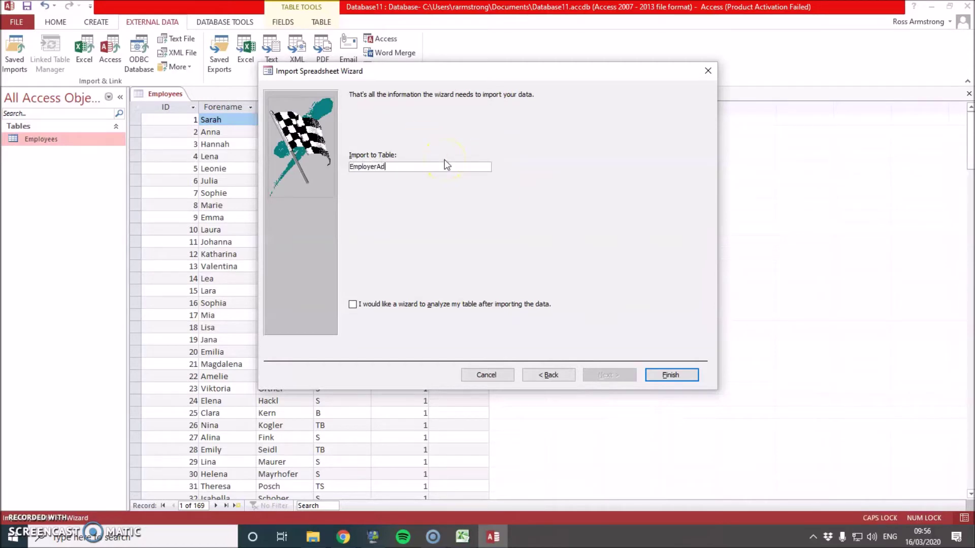
pyautogui.press('capslock')
pyautogui.write('dress')
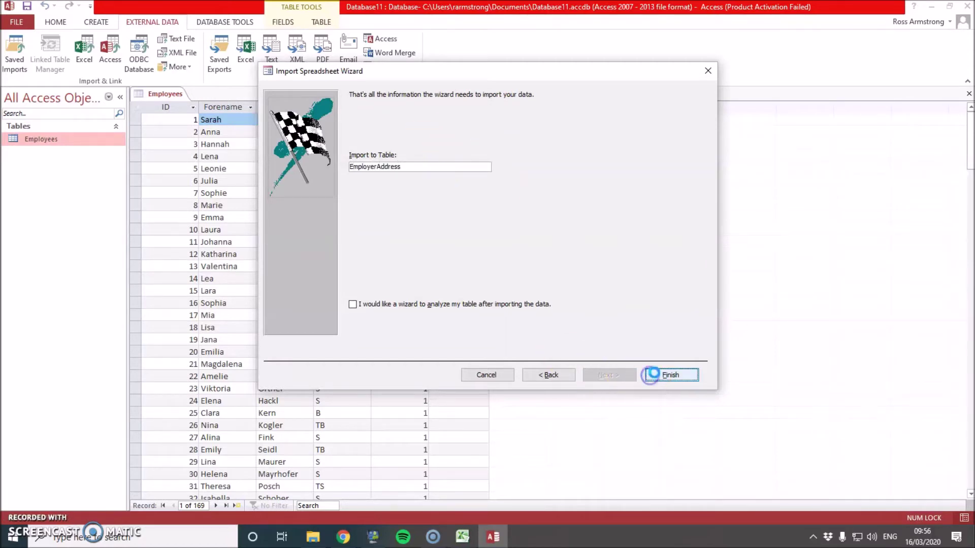
pyautogui.click(652, 375)
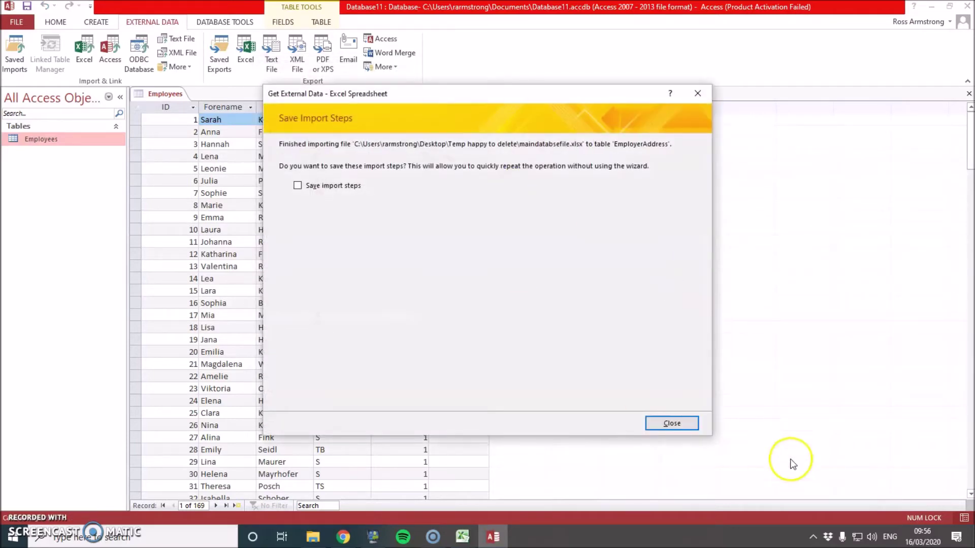
pyautogui.click(669, 426)
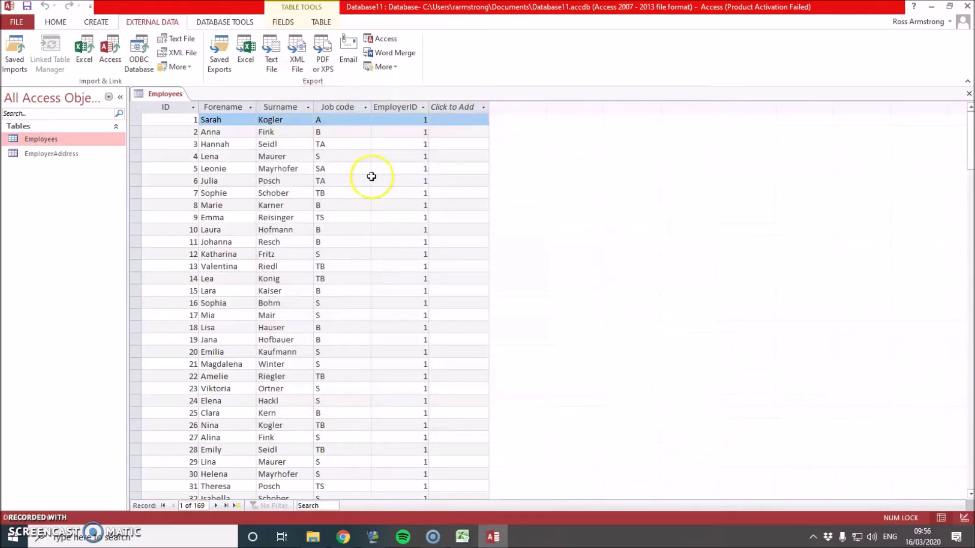
pyautogui.click(77, 53)
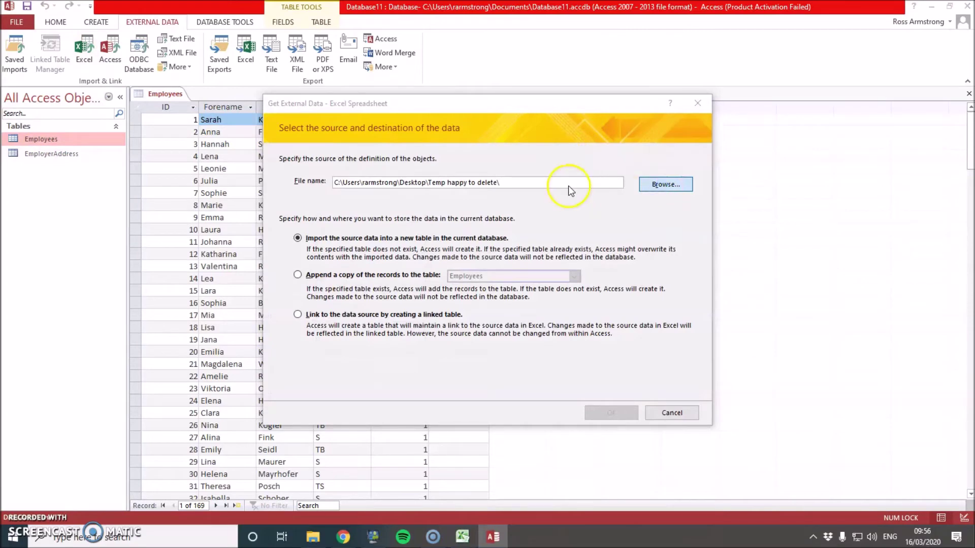
# - Select maindatabsefile as the source for an import into a new table
pyautogui.press('Return')
pyautogui.doubleClick(654, 209)
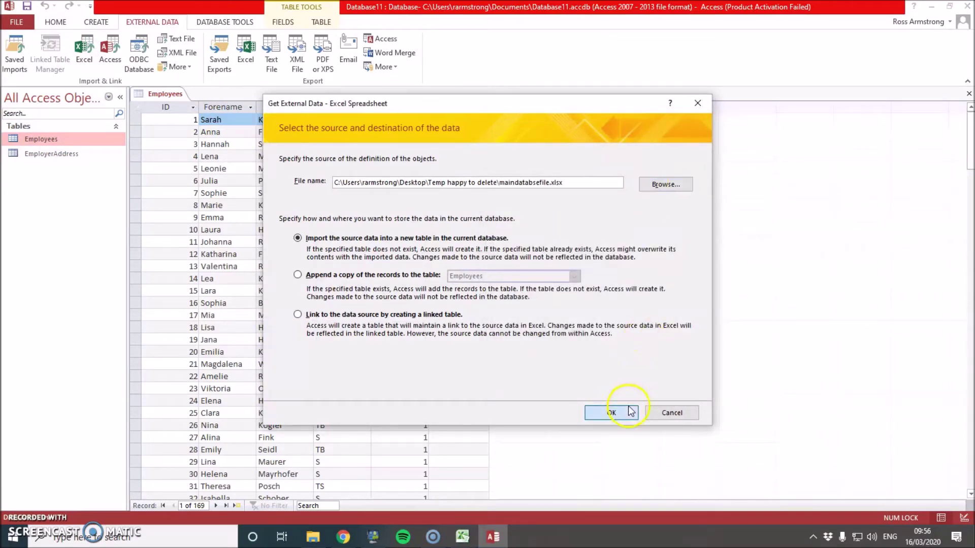
pyautogui.click(631, 411)
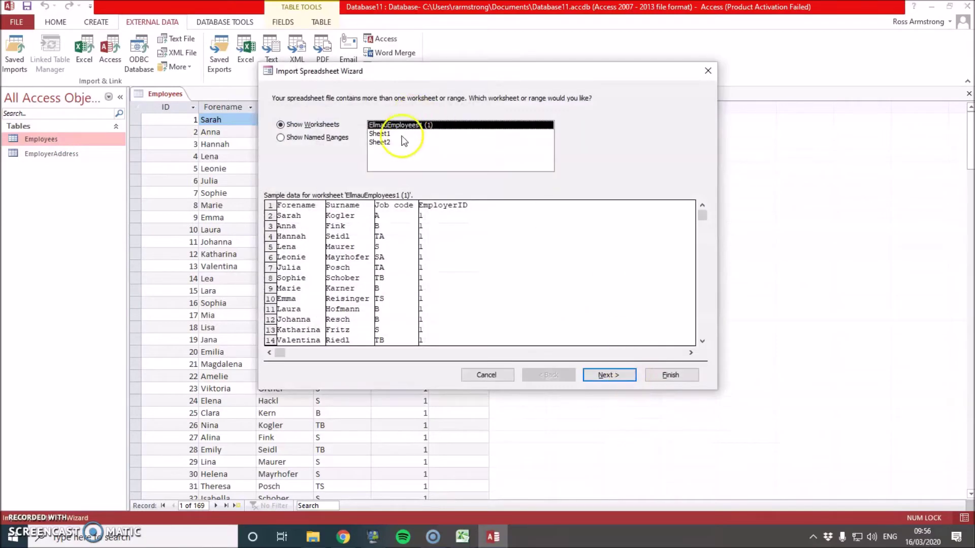
# - Import Sheet2 with first-row headings and VenueCode as primary key, as the VenueType table
pyautogui.click(404, 142)
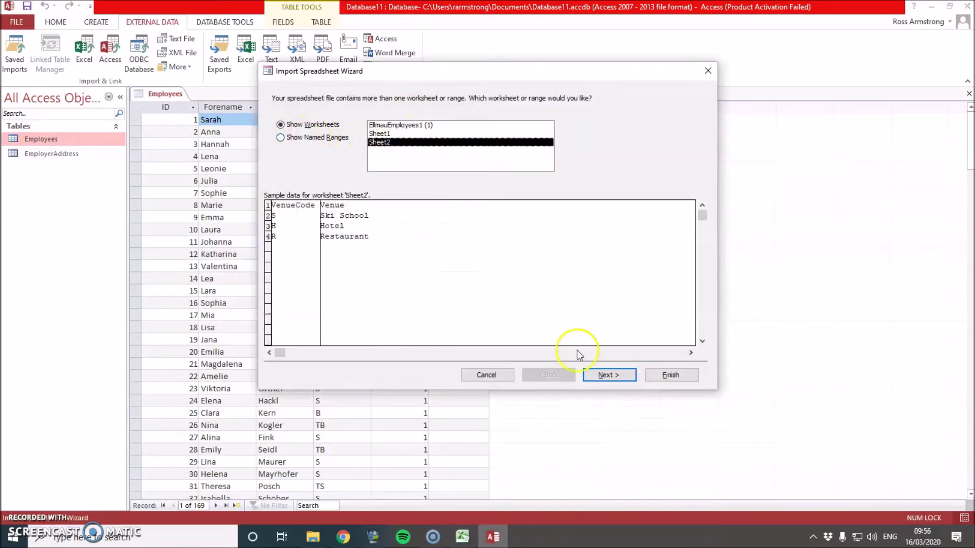
pyautogui.click(617, 375)
pyautogui.click(346, 135)
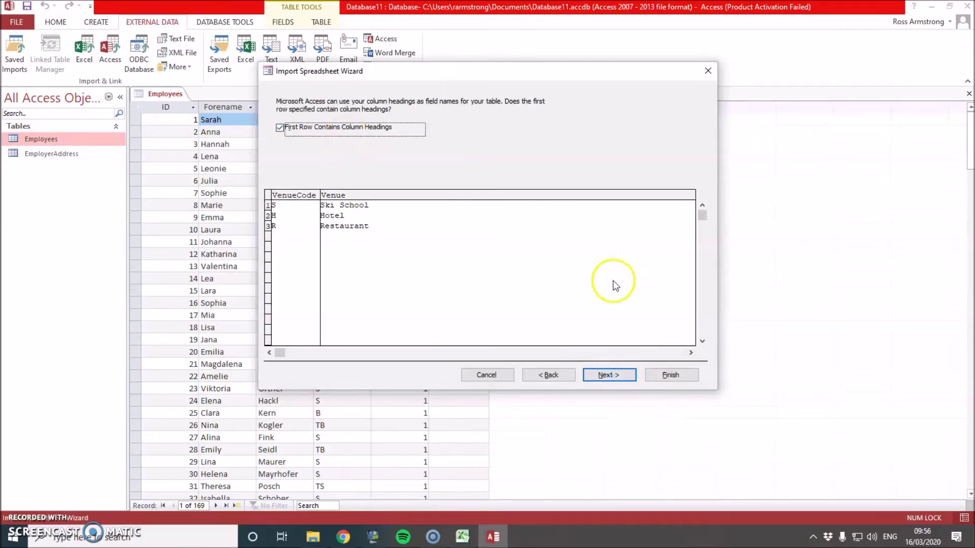
pyautogui.click(609, 375)
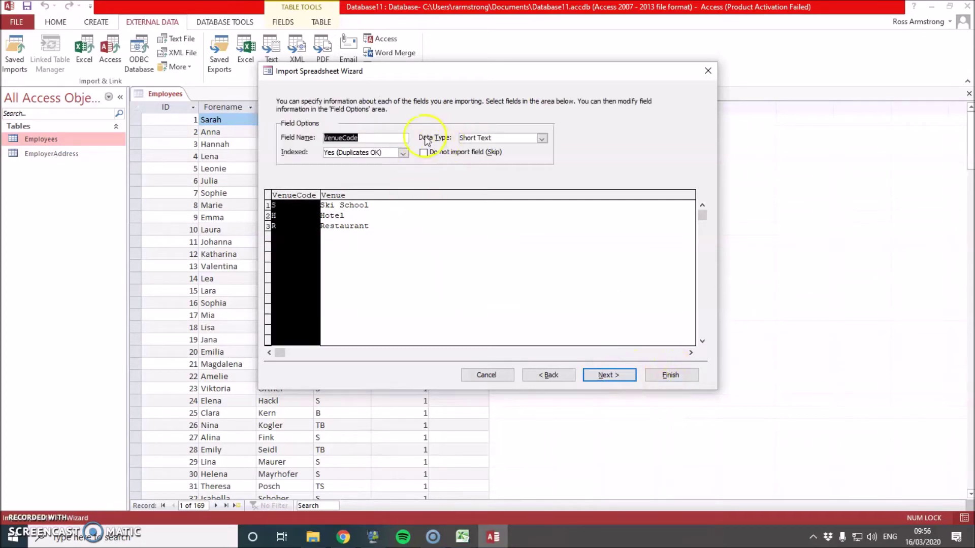
pyautogui.click(341, 213)
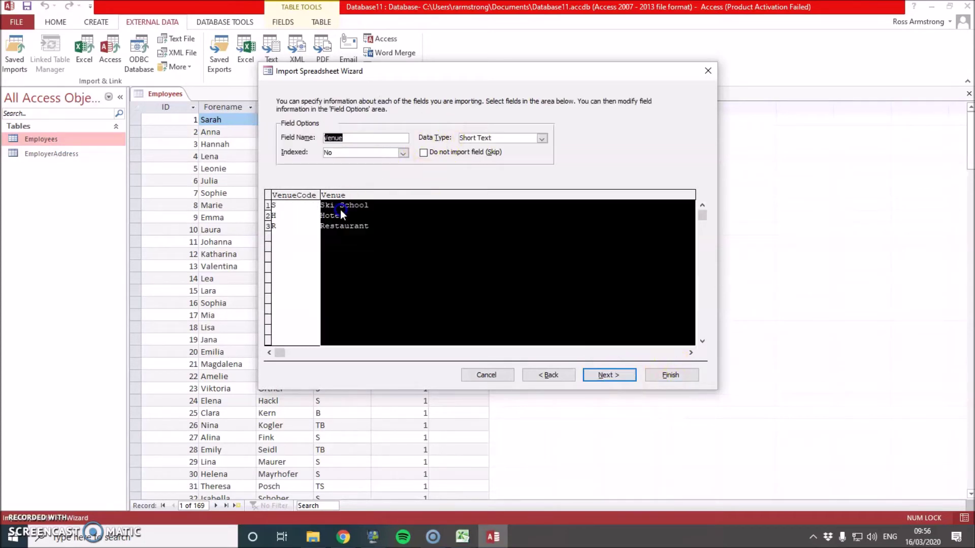
pyautogui.click(612, 373)
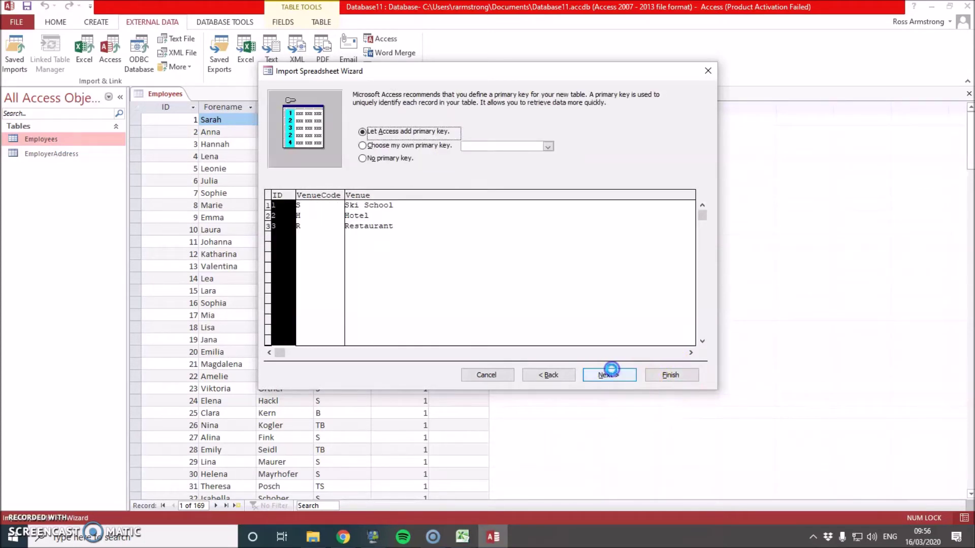
pyautogui.click(422, 148)
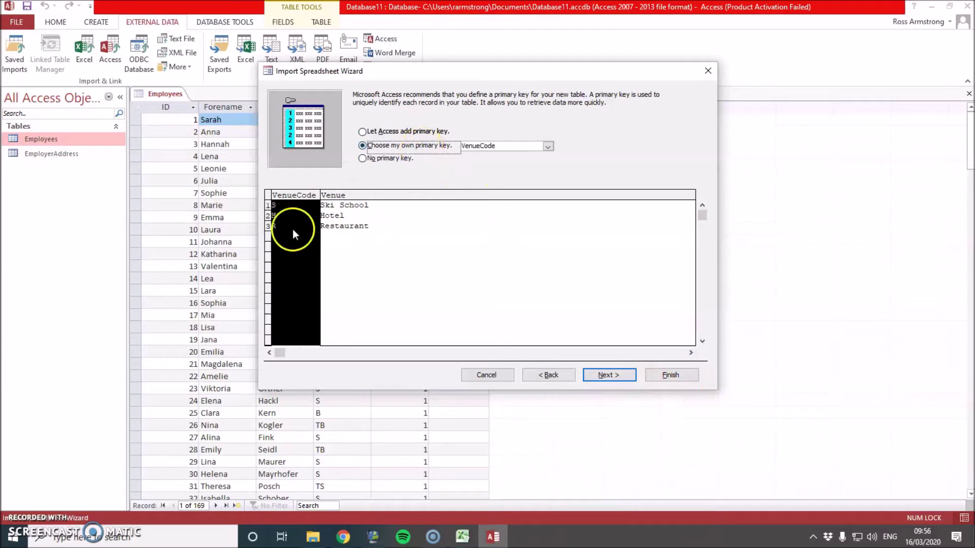
pyautogui.click(616, 378)
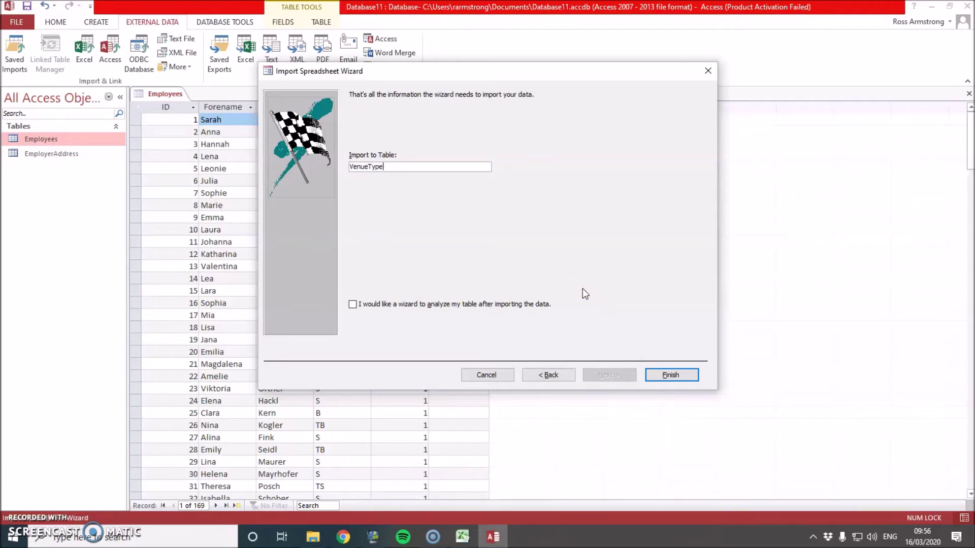
pyautogui.click(671, 376)
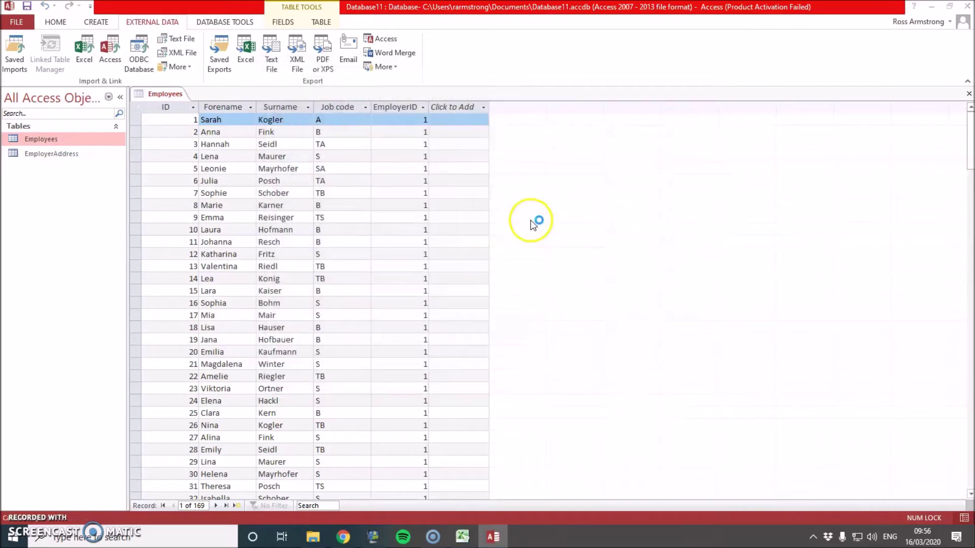
pyautogui.click(680, 429)
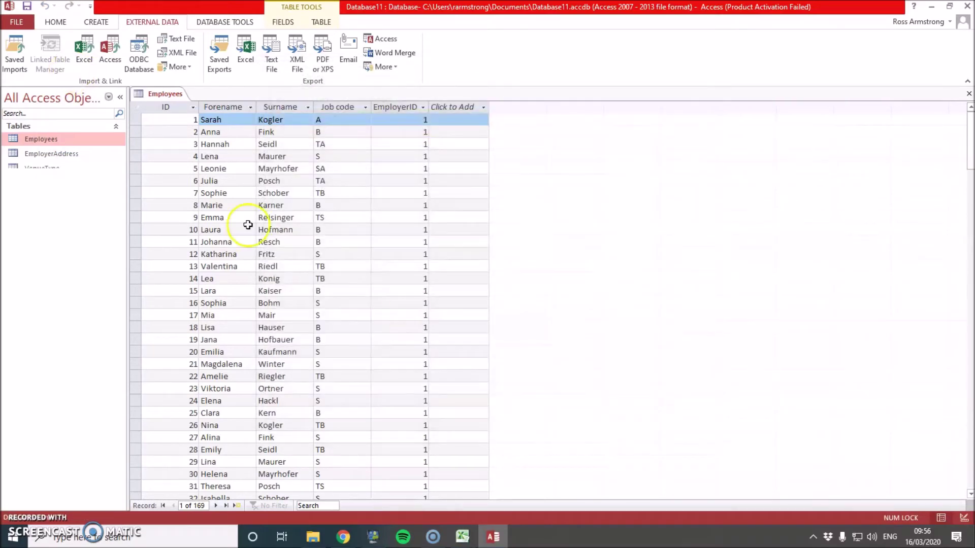
pyautogui.click(169, 41)
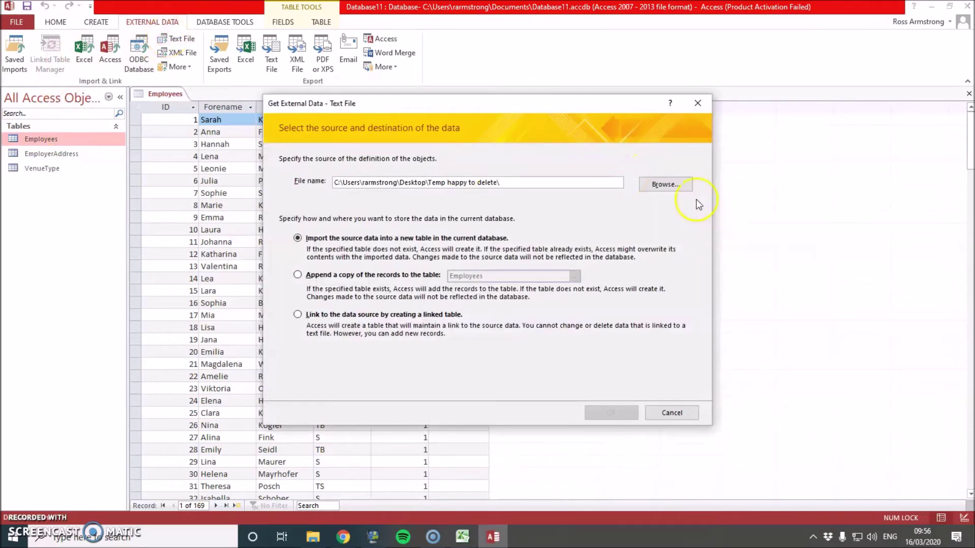
pyautogui.click(668, 181)
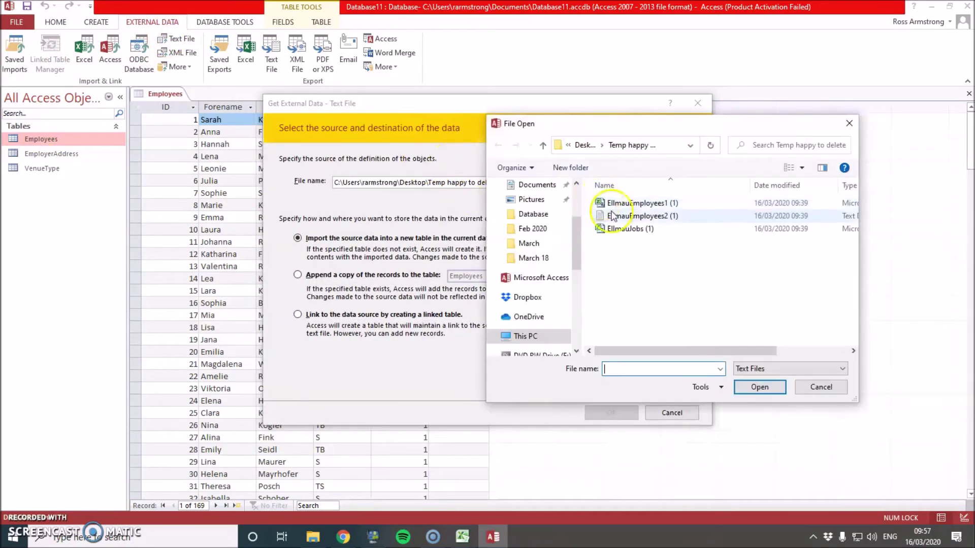
pyautogui.doubleClick(614, 229)
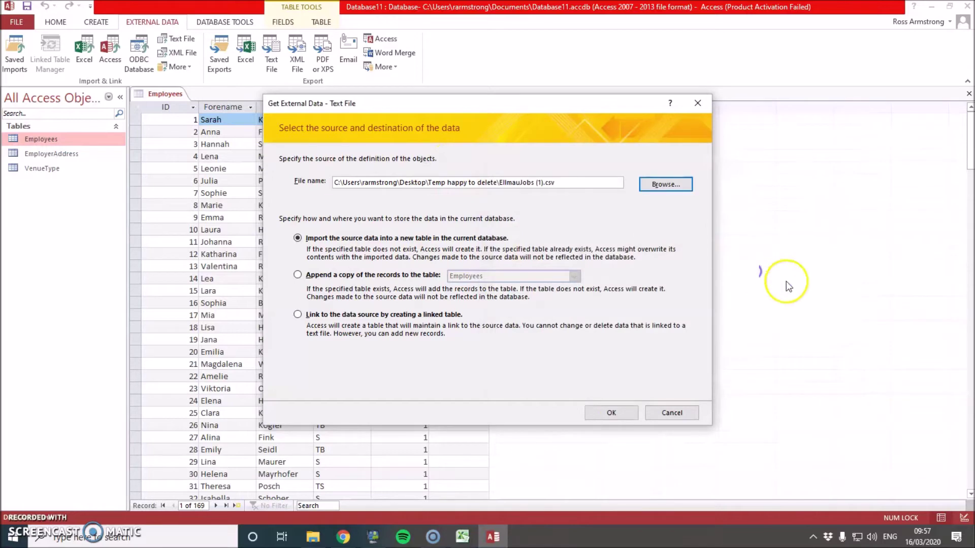
pyautogui.click(611, 413)
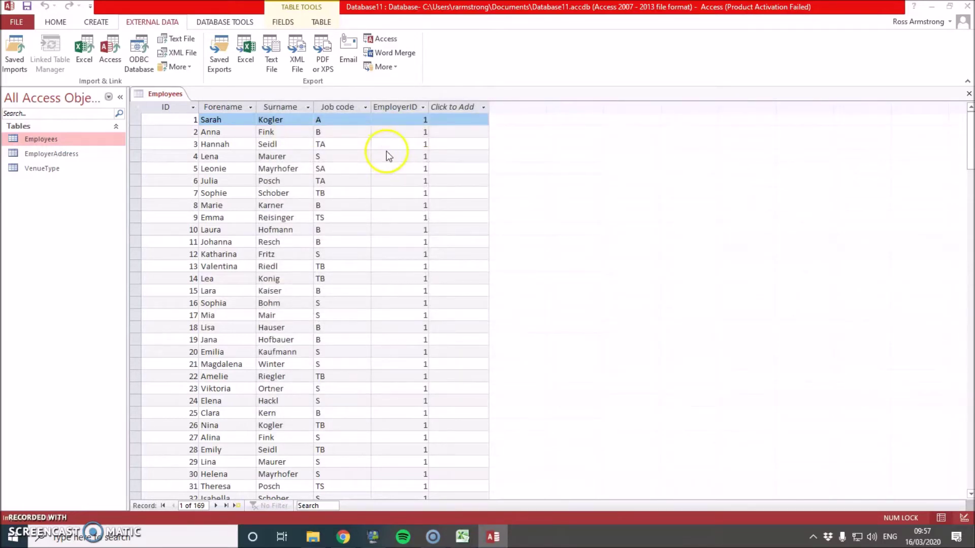
# - Dismiss the import error, close the EllmauJobs (1) Excel window and return to Access
pyautogui.click(496, 302)
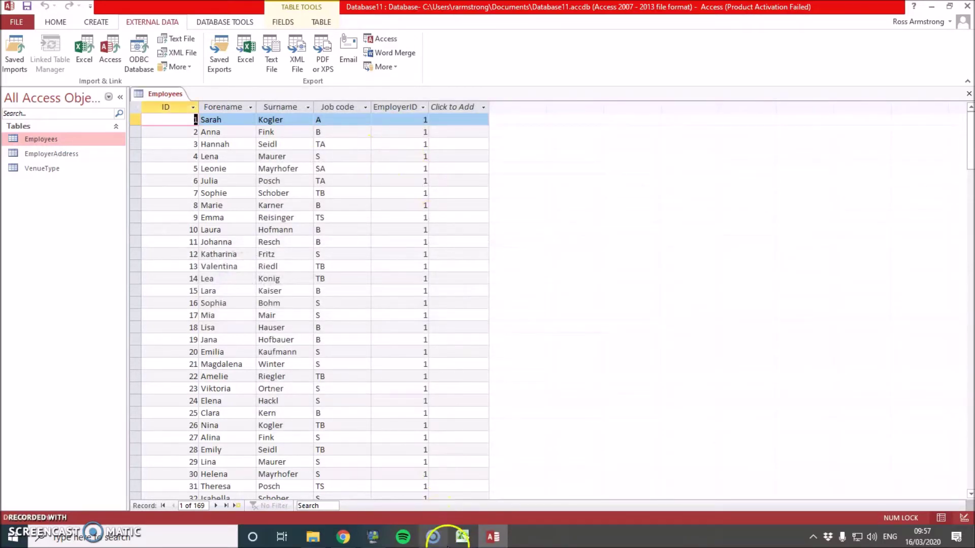
pyautogui.moveTo(462, 536)
pyautogui.moveTo(419, 464)
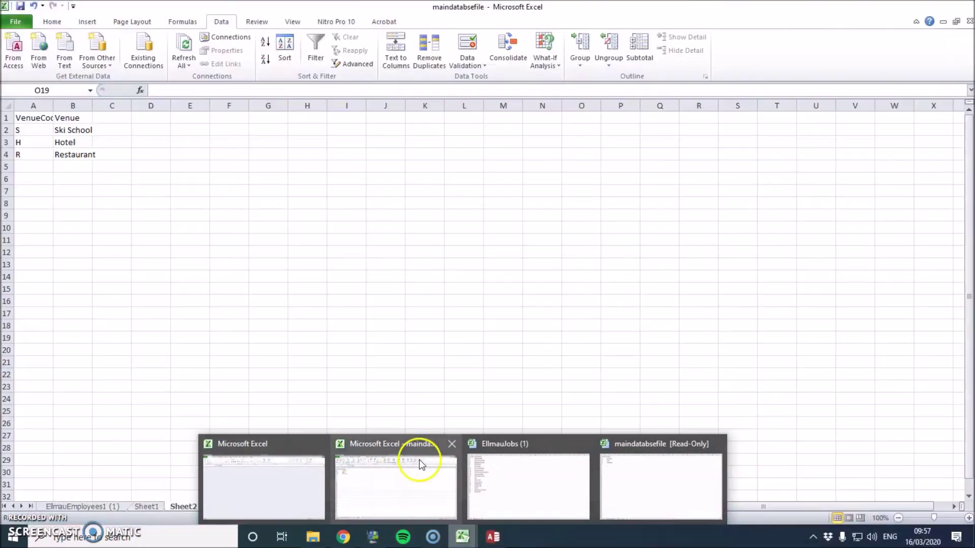
pyautogui.moveTo(533, 464)
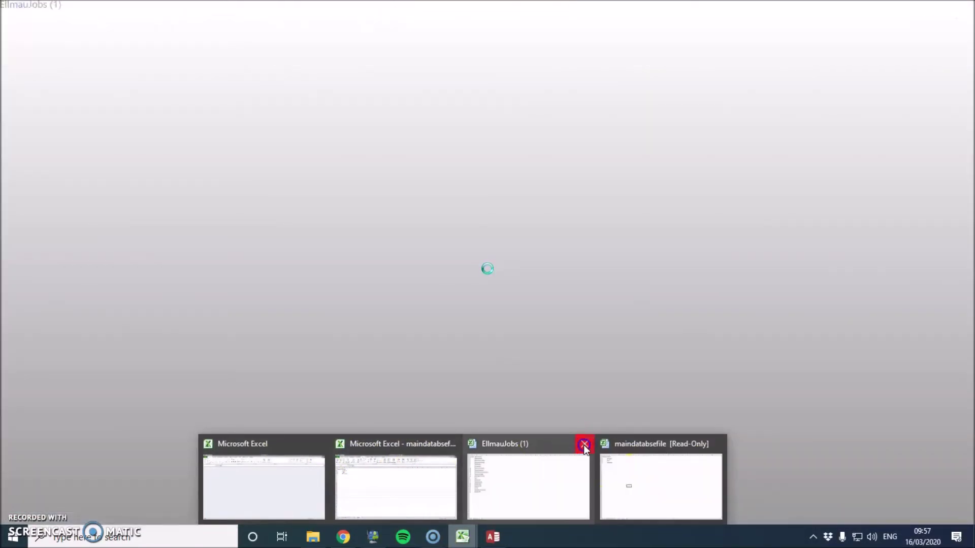
pyautogui.click(584, 444)
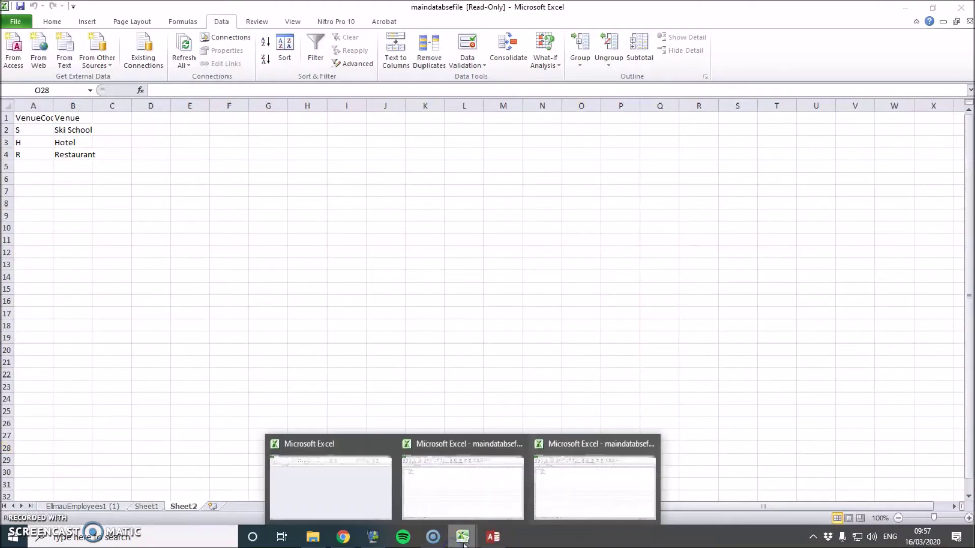
pyautogui.click(489, 474)
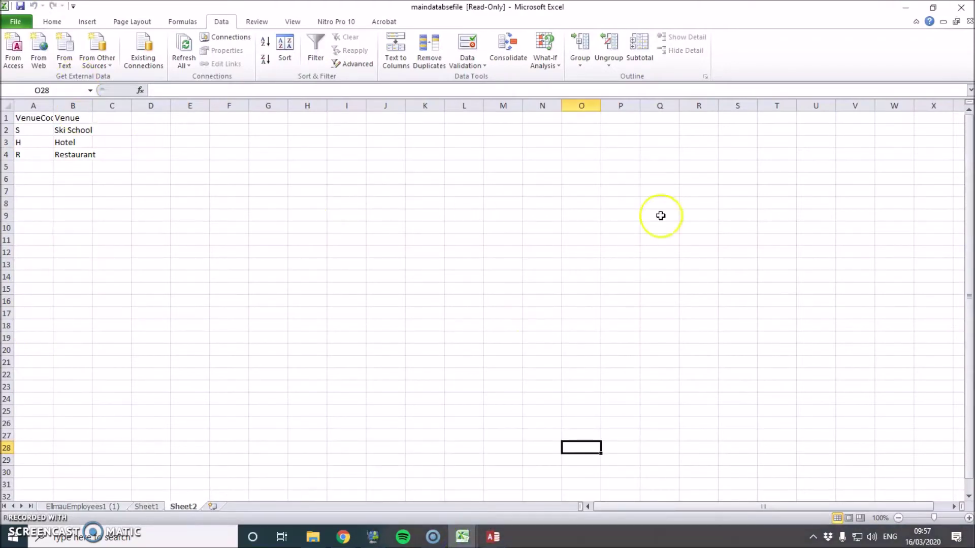
pyautogui.click(491, 536)
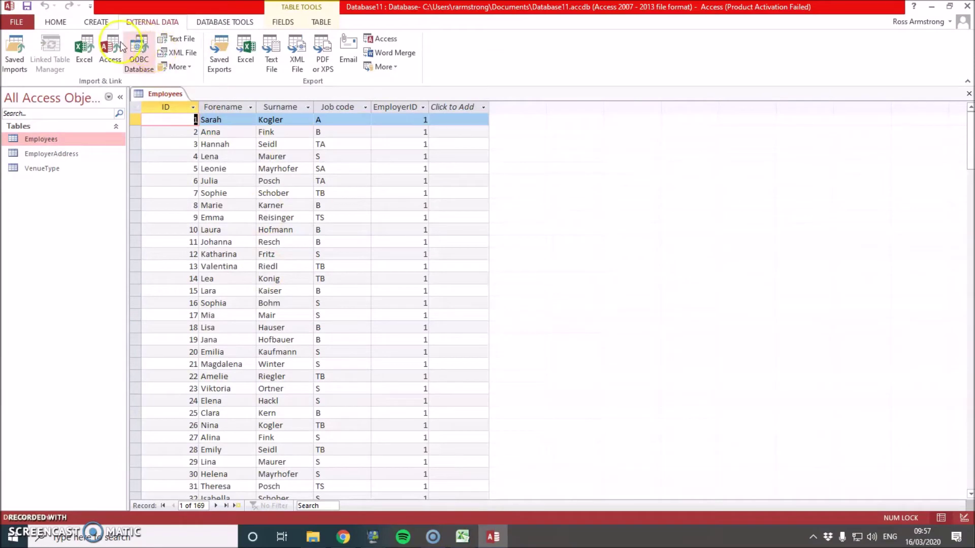
# - Start a text import into a new table from the EllmauJobs (1) file
pyautogui.click(175, 38)
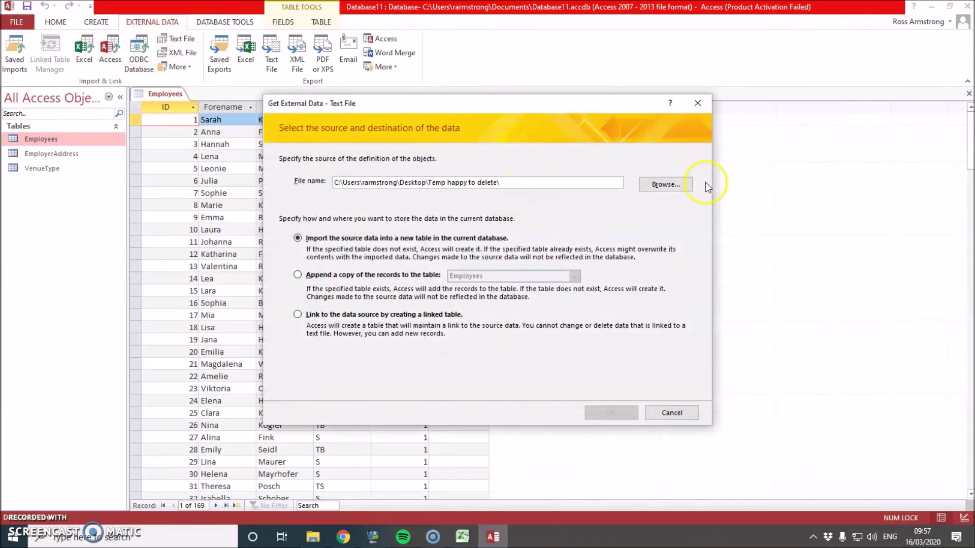
pyautogui.click(663, 184)
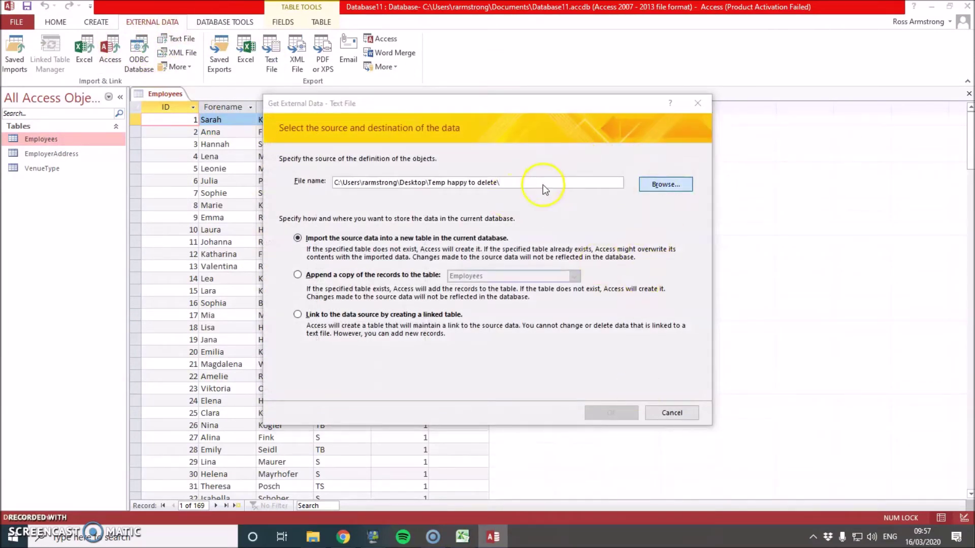
pyautogui.click(640, 229)
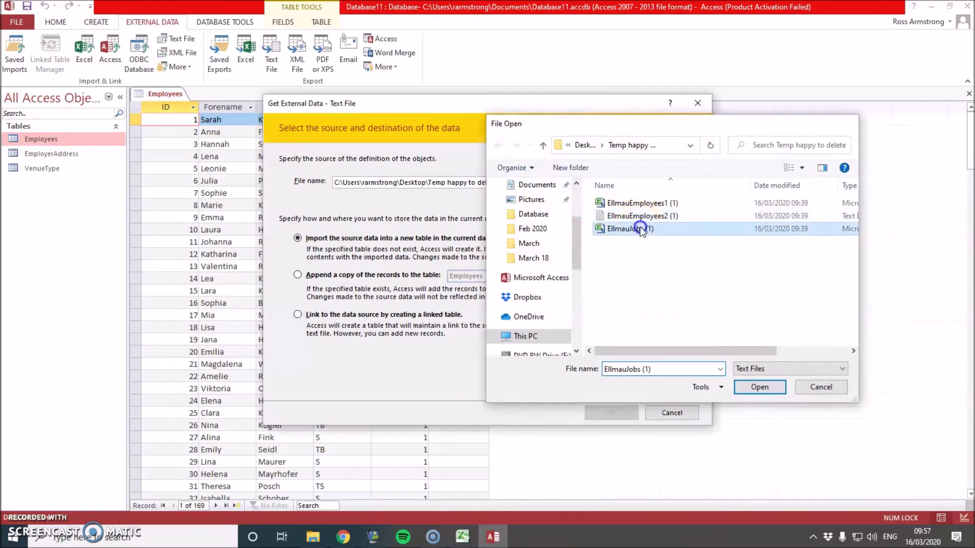
pyautogui.doubleClick(640, 228)
pyautogui.click(611, 412)
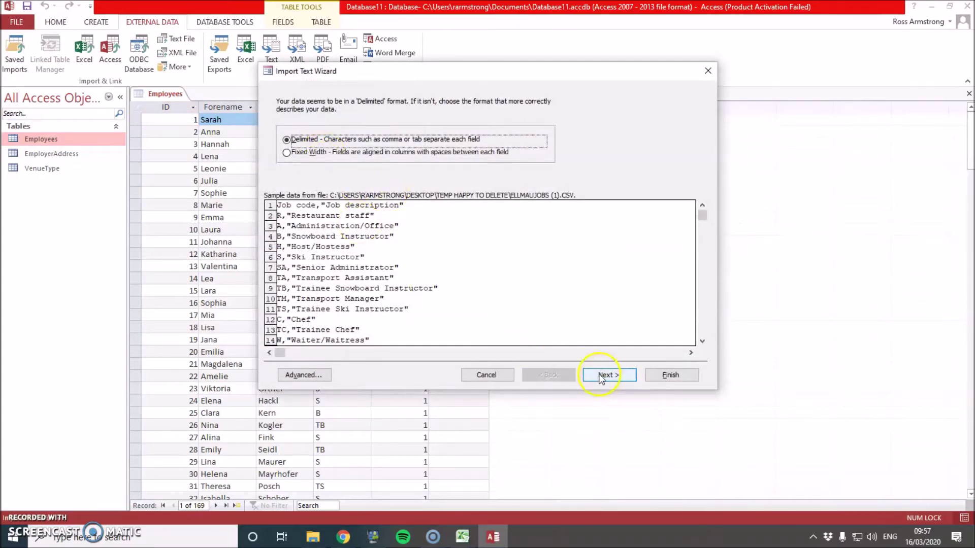
# - Keep the delimited format and use the first row as field names, dismissing the invalid-name warnings
pyautogui.click(609, 375)
pyautogui.click(331, 162)
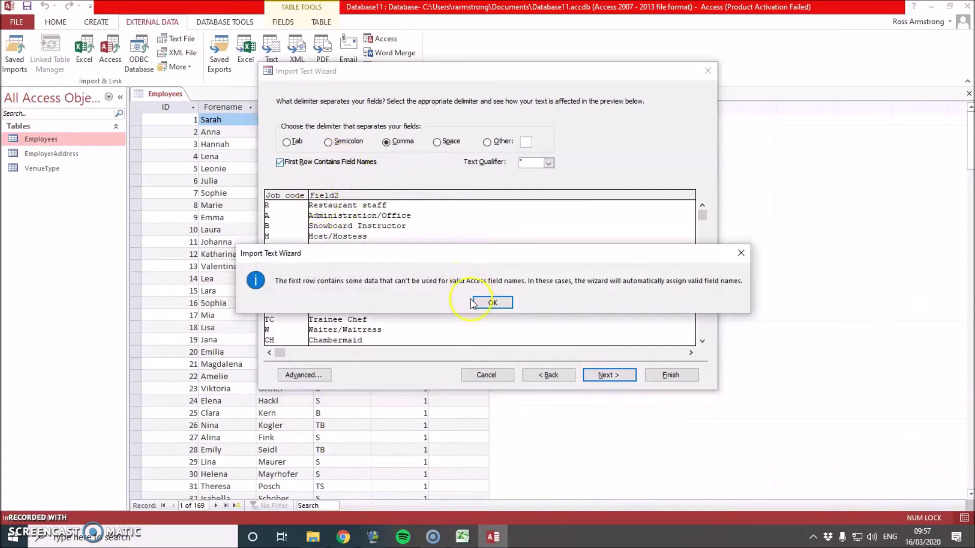
pyautogui.click(491, 302)
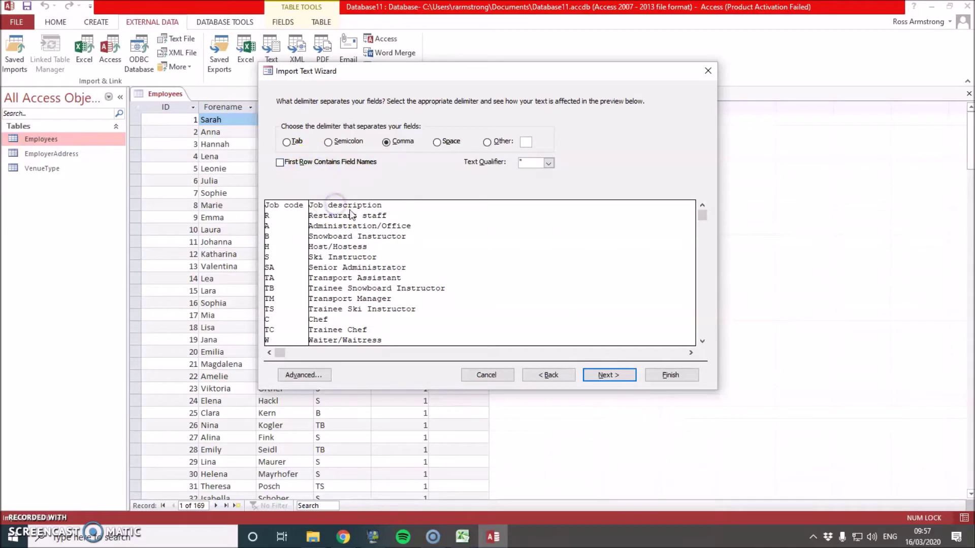
pyautogui.click(330, 163)
pyautogui.click(489, 302)
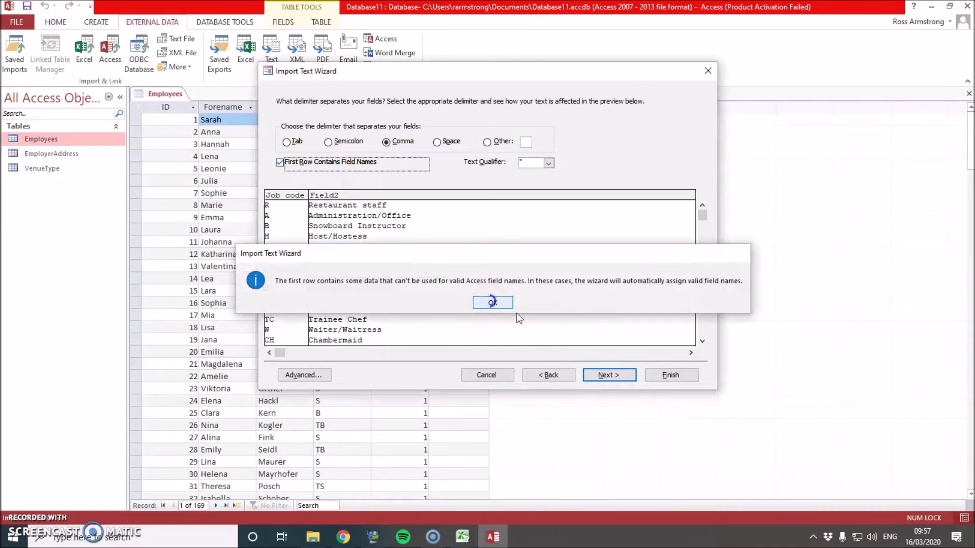
pyautogui.click(618, 376)
# - Pass the field and primary key options and finish importing as the Jobs table
pyautogui.click(544, 325)
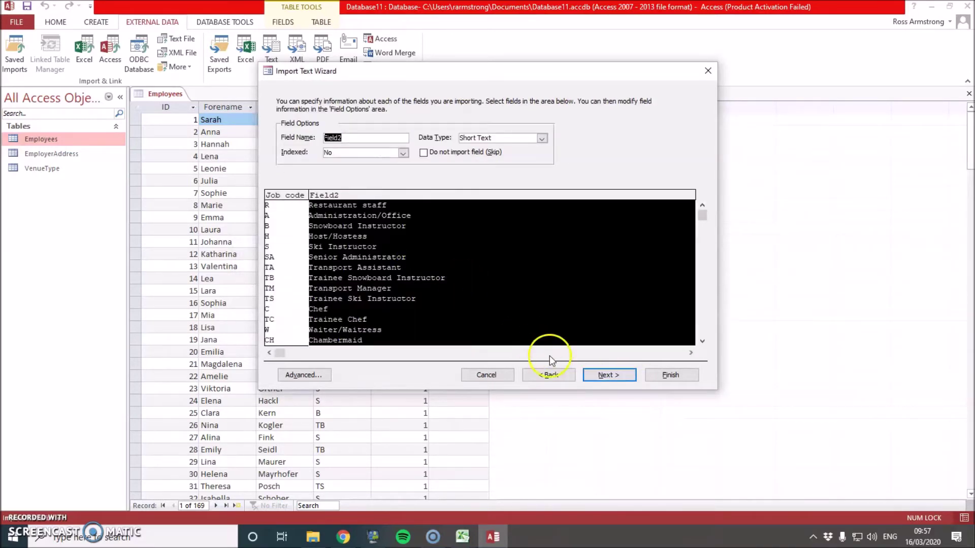
pyautogui.click(609, 376)
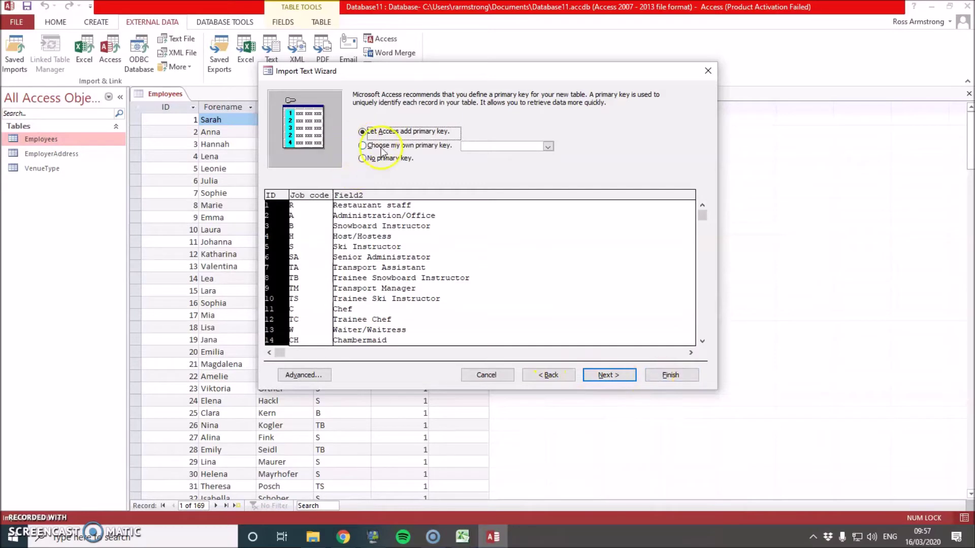
pyautogui.click(381, 147)
pyautogui.click(609, 374)
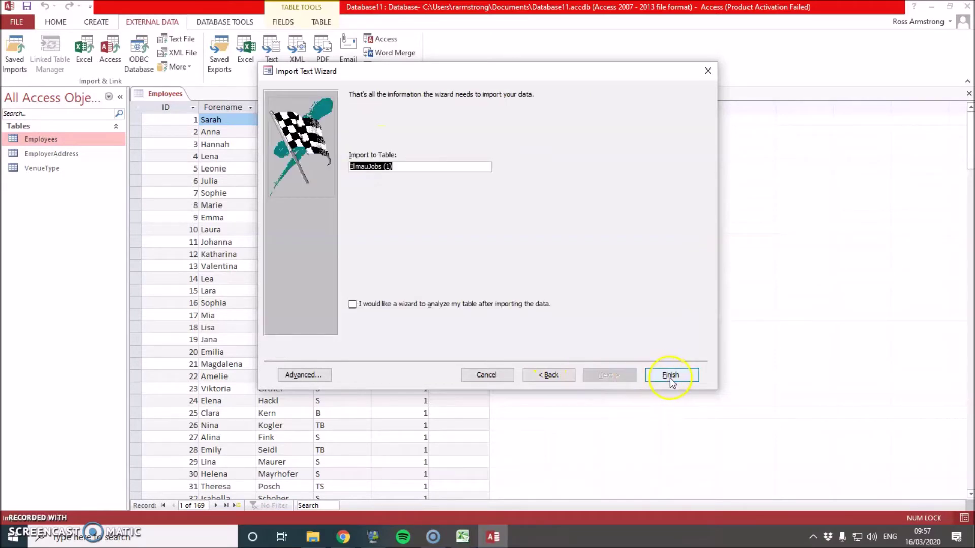
pyautogui.write('Jobs')
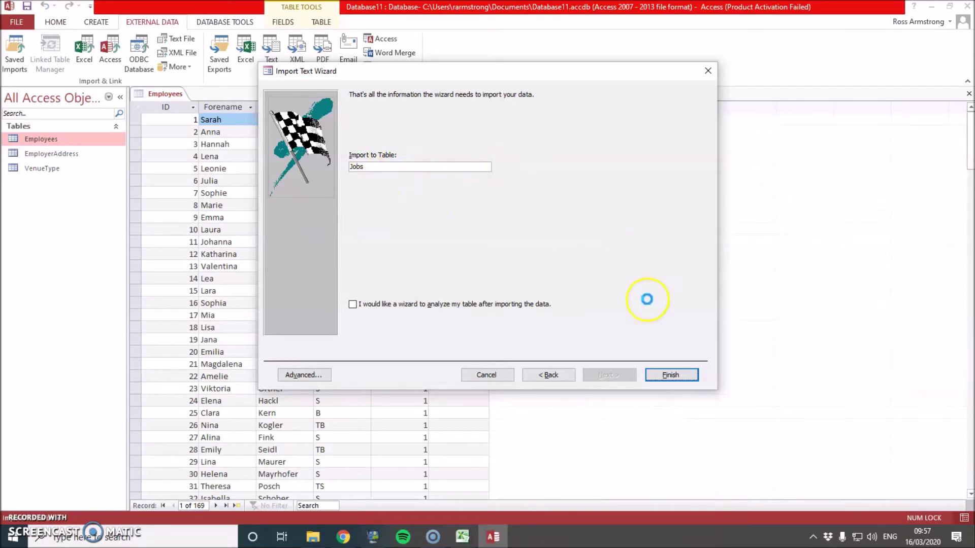
pyautogui.click(680, 378)
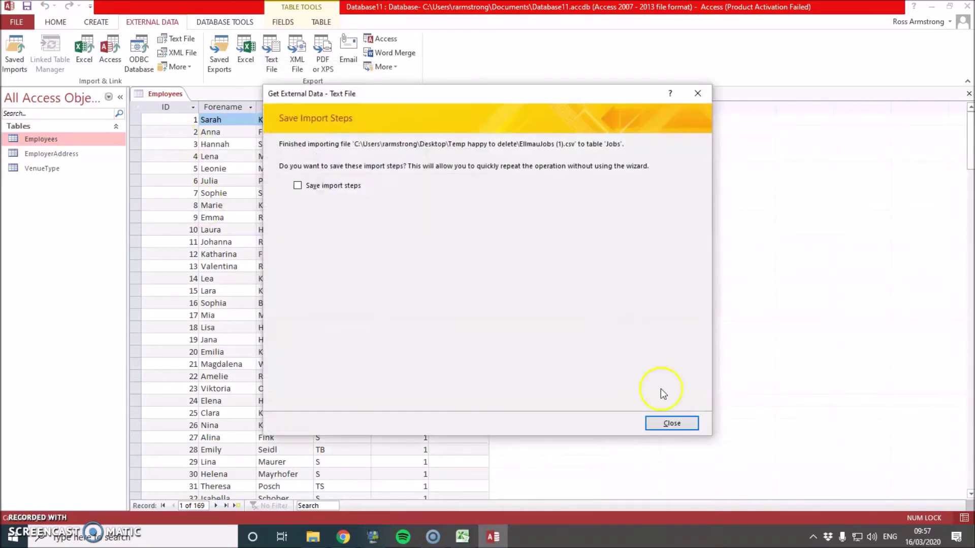
pyautogui.click(674, 423)
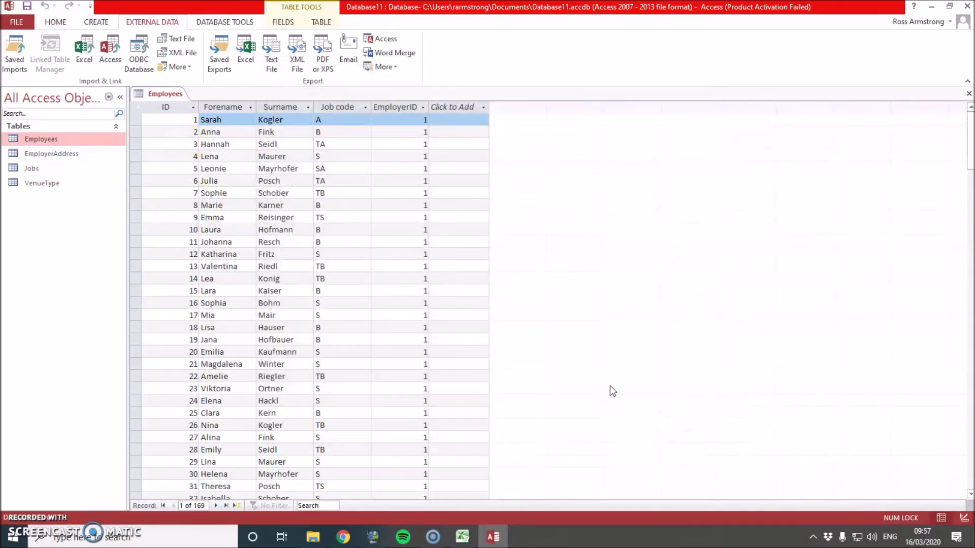
# - Rename the Employees field Job code to JobCode in Design View
pyautogui.doubleClick(69, 142)
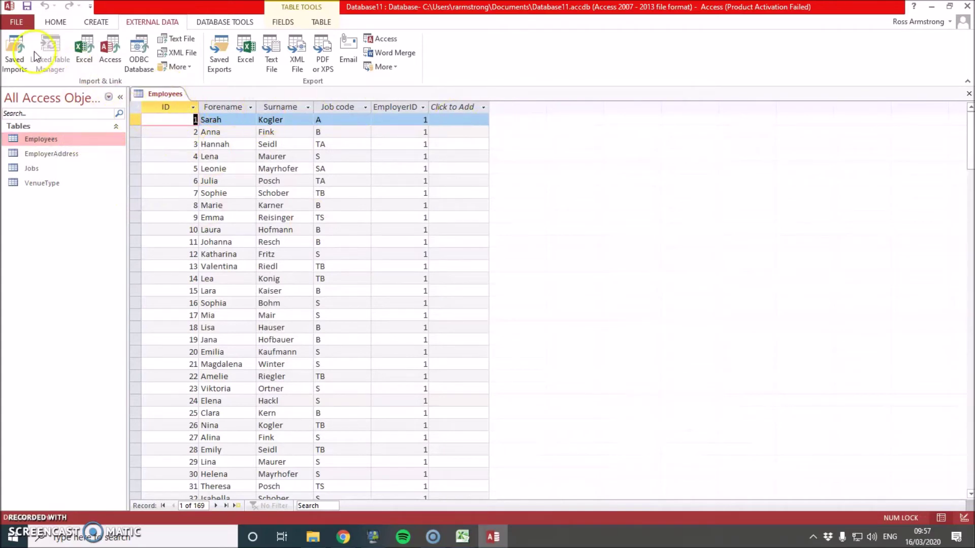
pyautogui.click(55, 22)
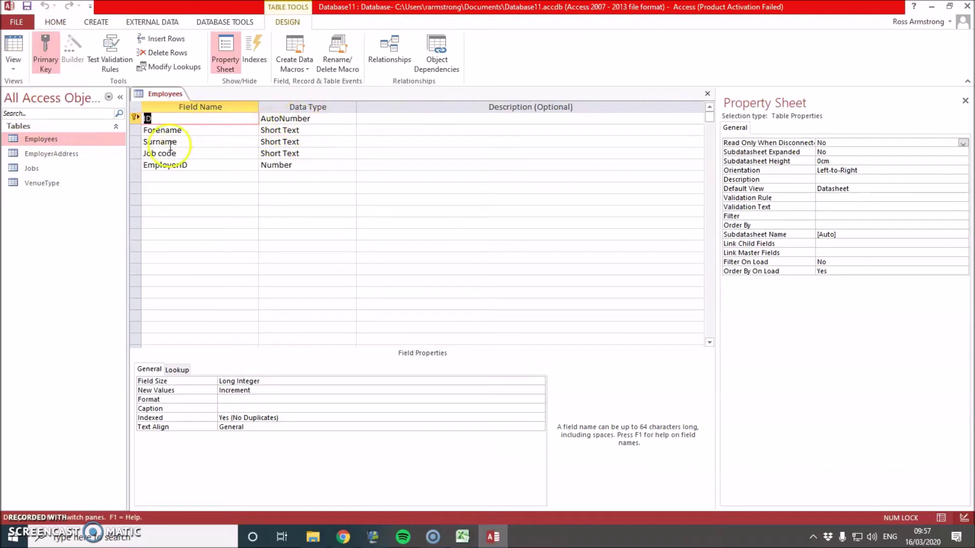
pyautogui.click(157, 153)
pyautogui.press('BackSpace')
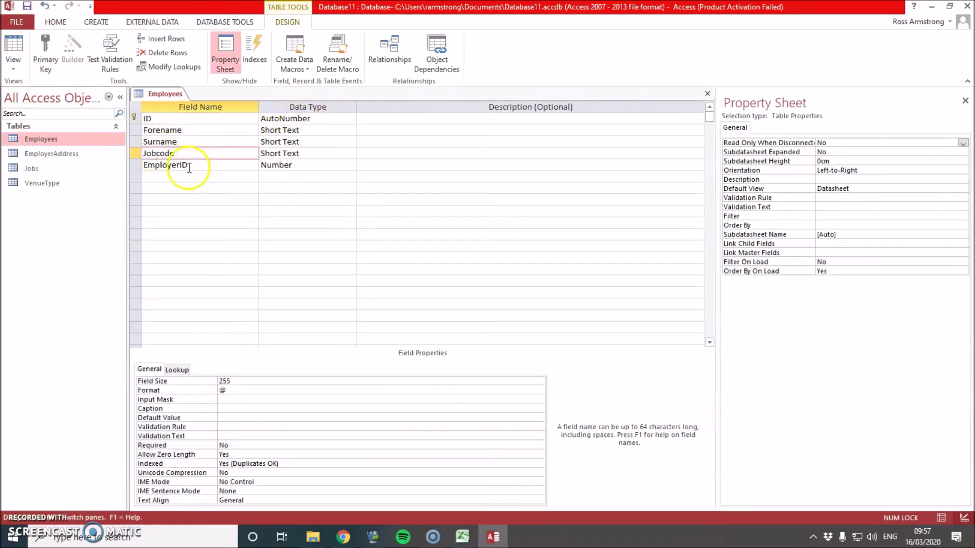
pyautogui.write('C')
pyautogui.click(202, 192)
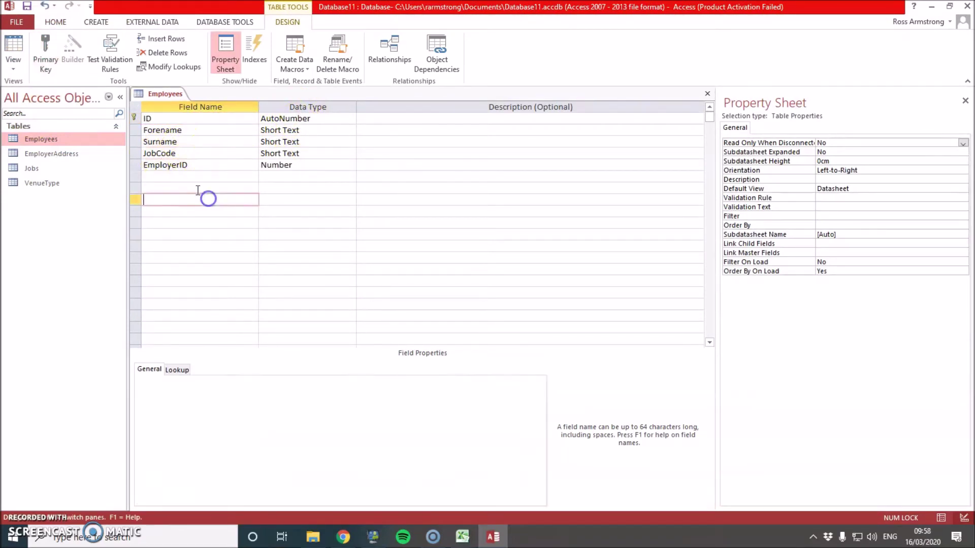
# - Open EmployerAddress in Design View and rename fields to Place_employment, Address_employment and Address2
pyautogui.doubleClick(50, 154)
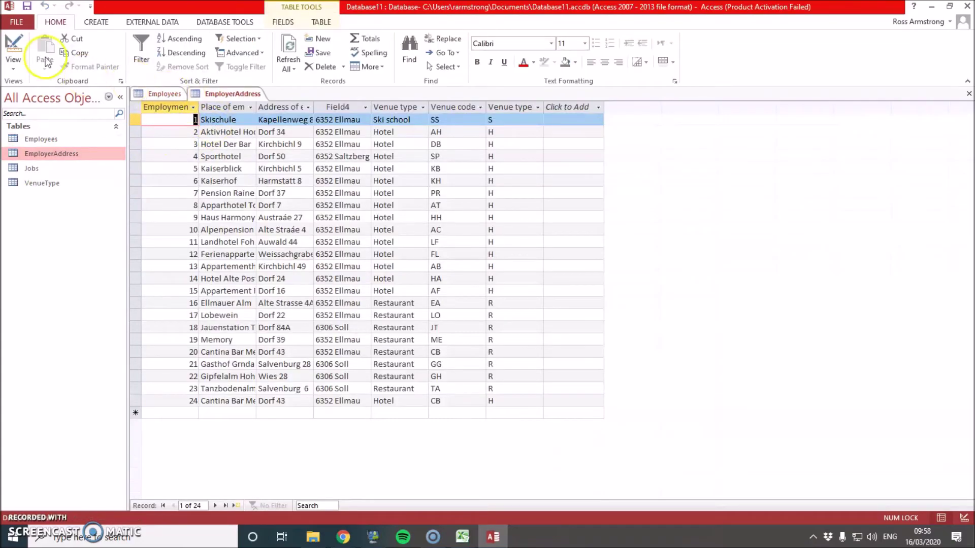
pyautogui.click(13, 51)
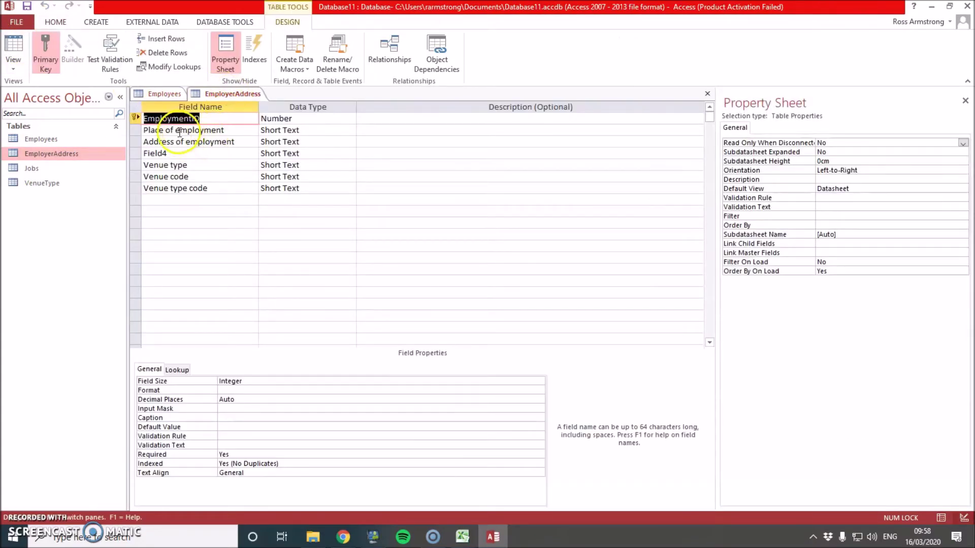
pyautogui.click(168, 131)
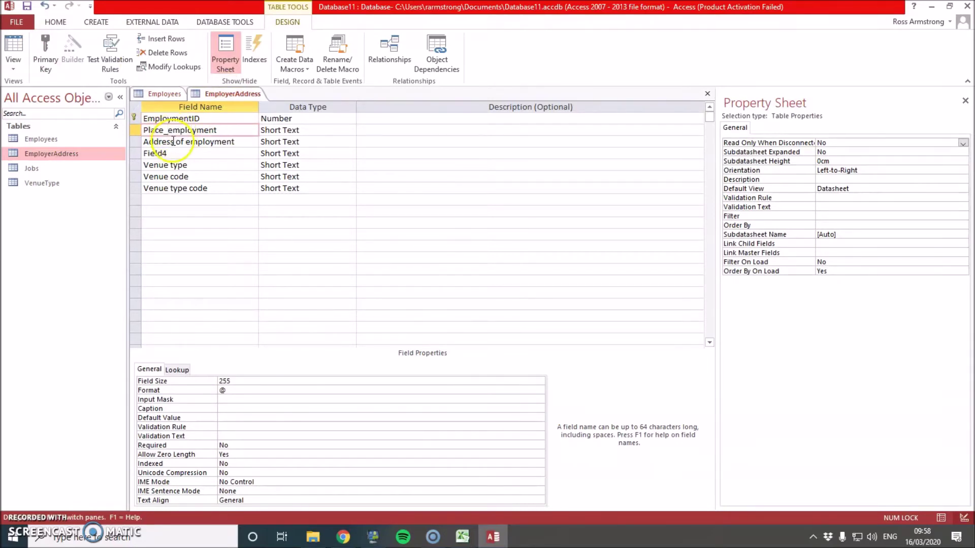
pyautogui.moveTo(188, 138); pyautogui.dragTo(191, 138)
pyautogui.press('Delete')
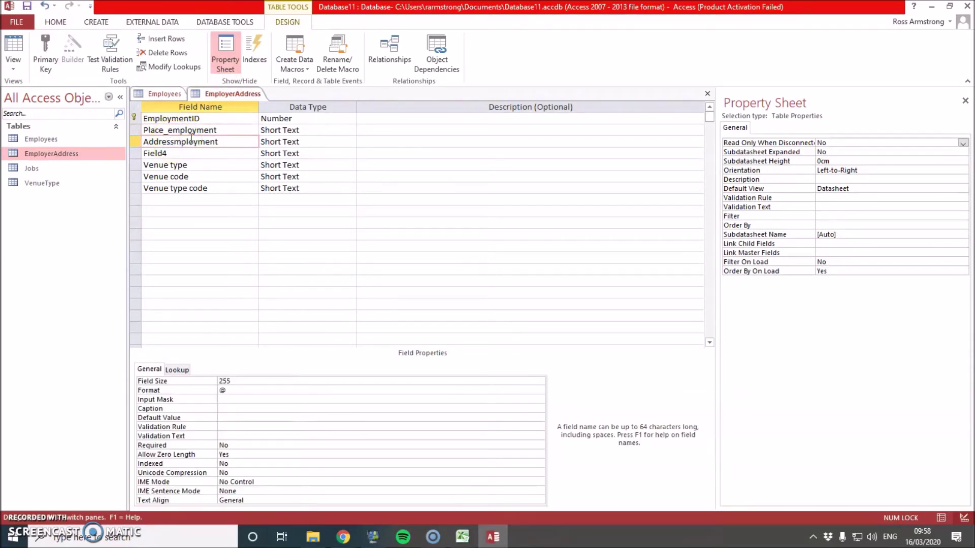
pyautogui.click(169, 153)
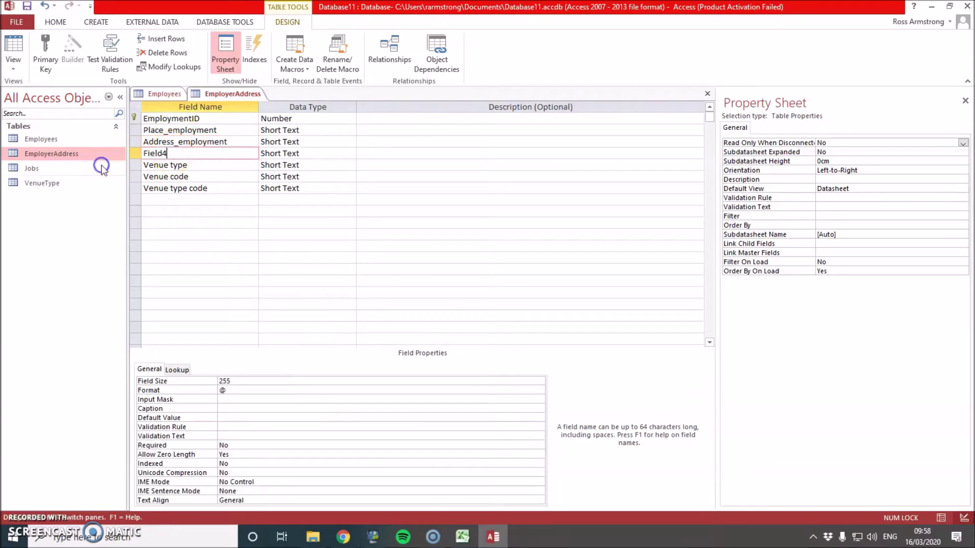
pyautogui.write('Address2')
# - Remove the spaces from the Venue type, Venue code and Venue type code field names
pyautogui.click(171, 165)
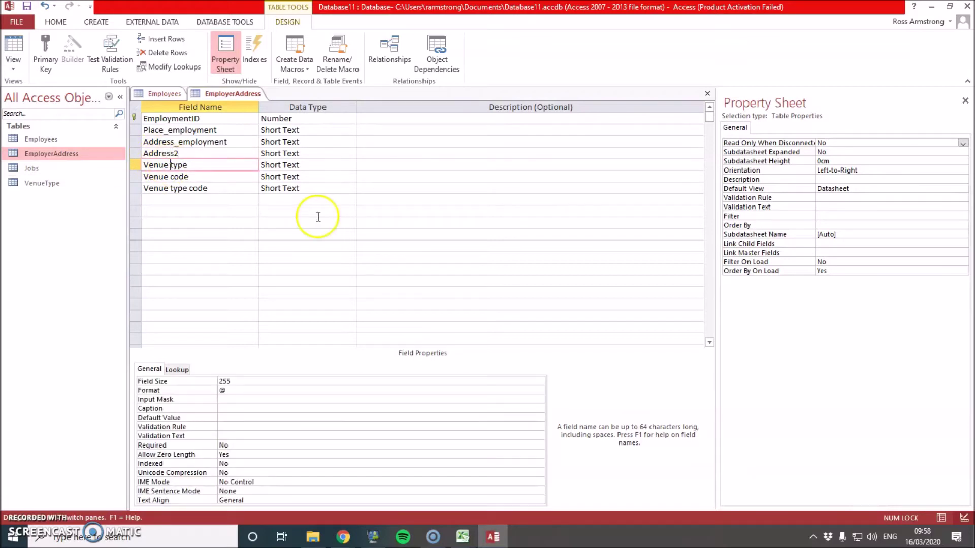
pyautogui.press('Down')
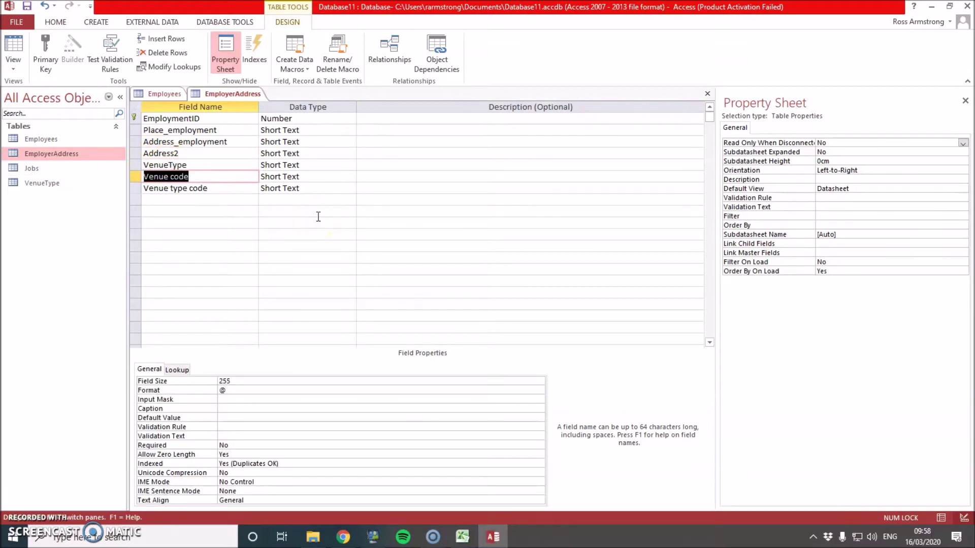
pyautogui.click(170, 177)
pyautogui.press('BackSpace')
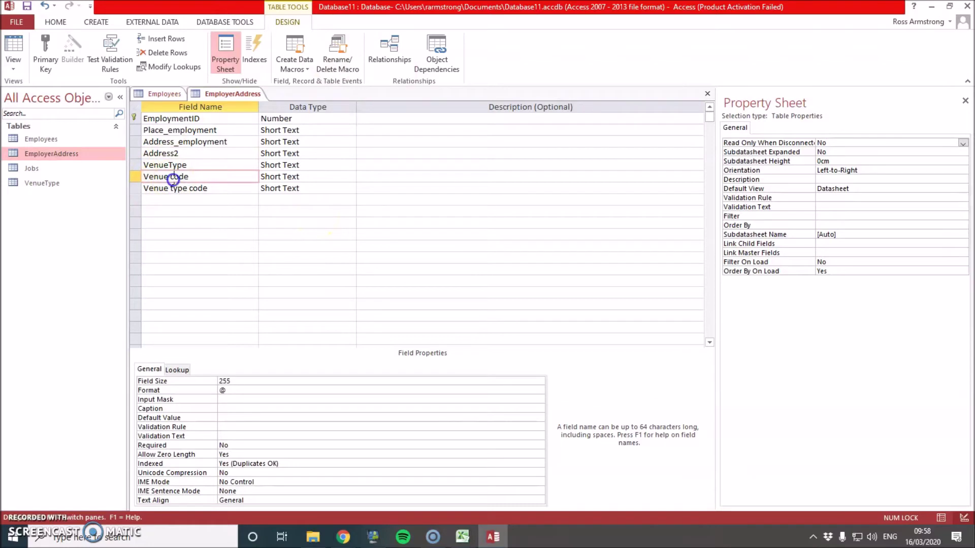
pyautogui.write('C')
pyautogui.doubleClick(178, 188)
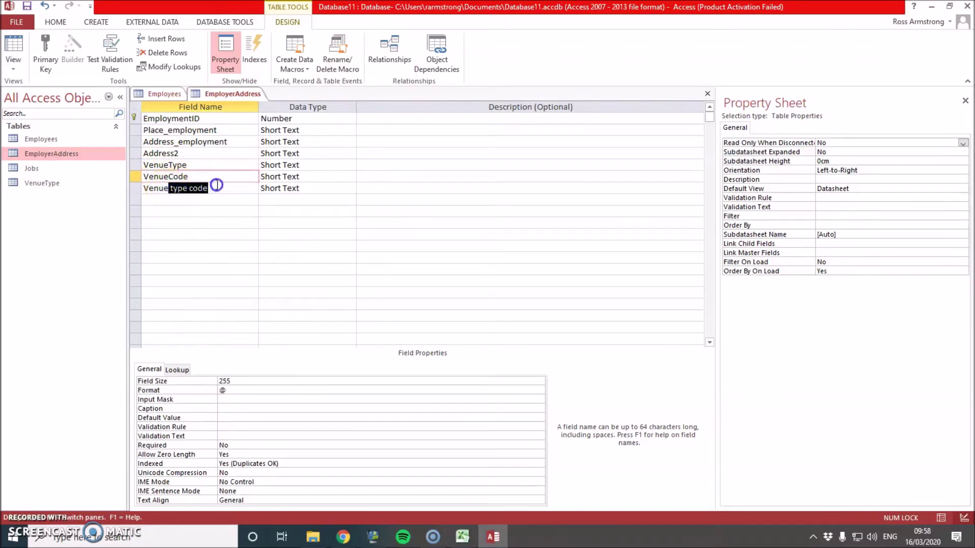
pyautogui.write('Ty')
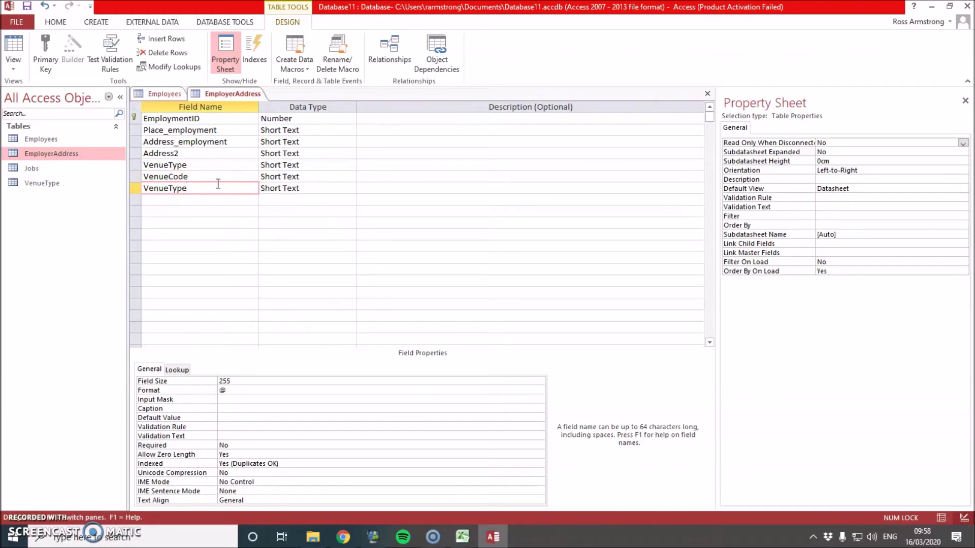
pyautogui.click(200, 258)
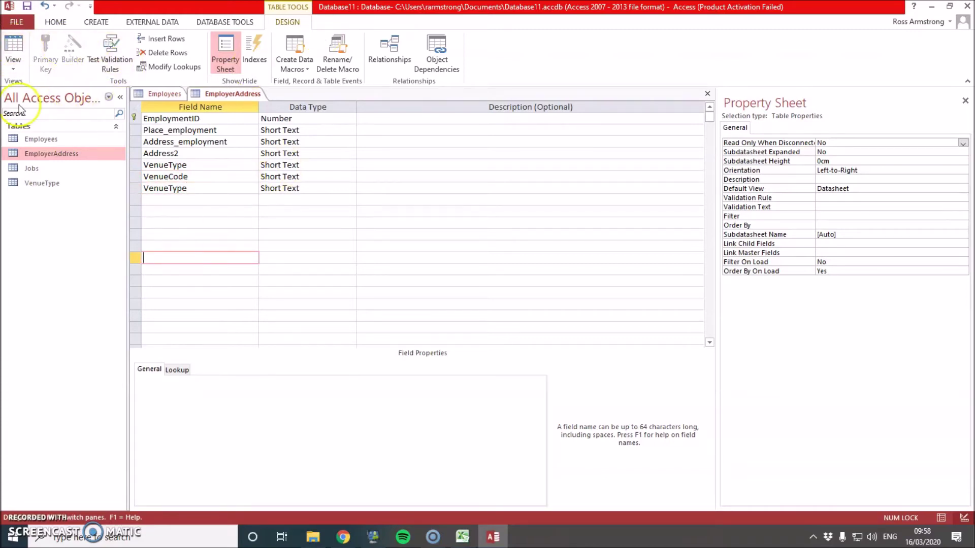
# - In the Jobs table design, rename Field2 to the JobCode field name
pyautogui.doubleClick(45, 168)
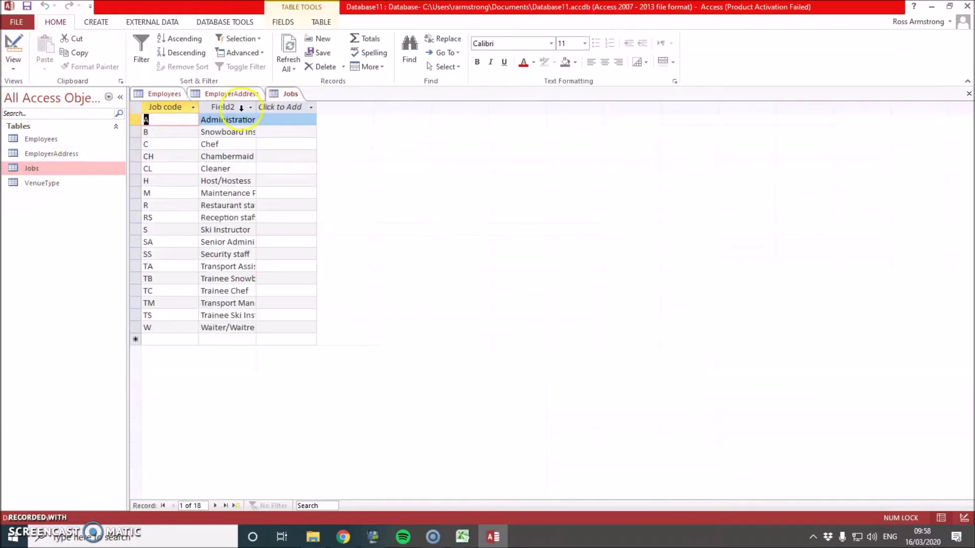
pyautogui.click(13, 50)
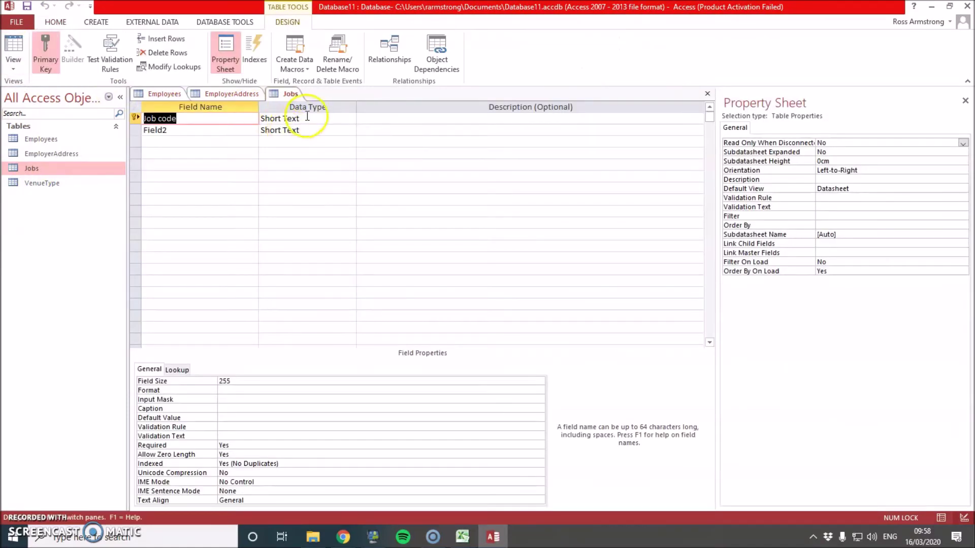
pyautogui.click(194, 133)
pyautogui.press('capslock')
pyautogui.write('JobDescription')
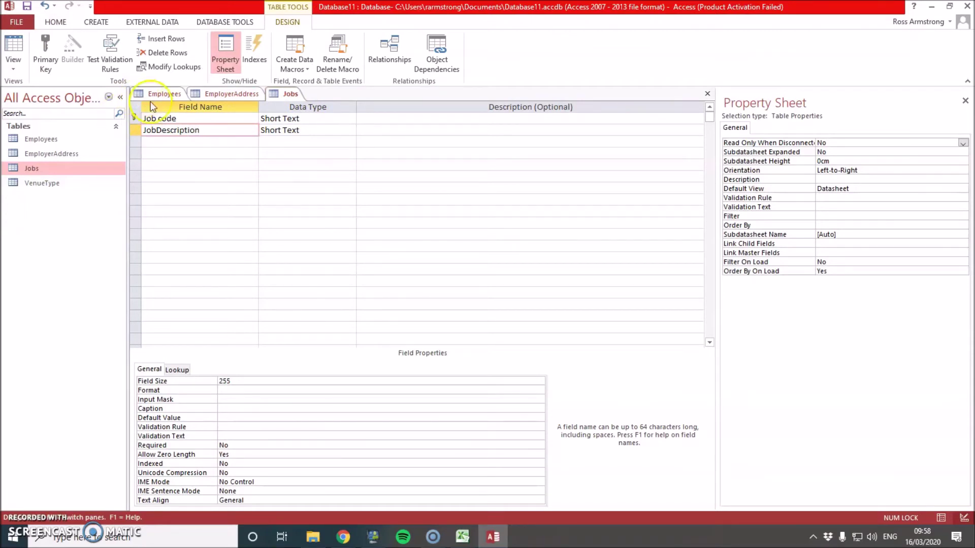
pyautogui.click(158, 118)
pyautogui.press('BackSpace')
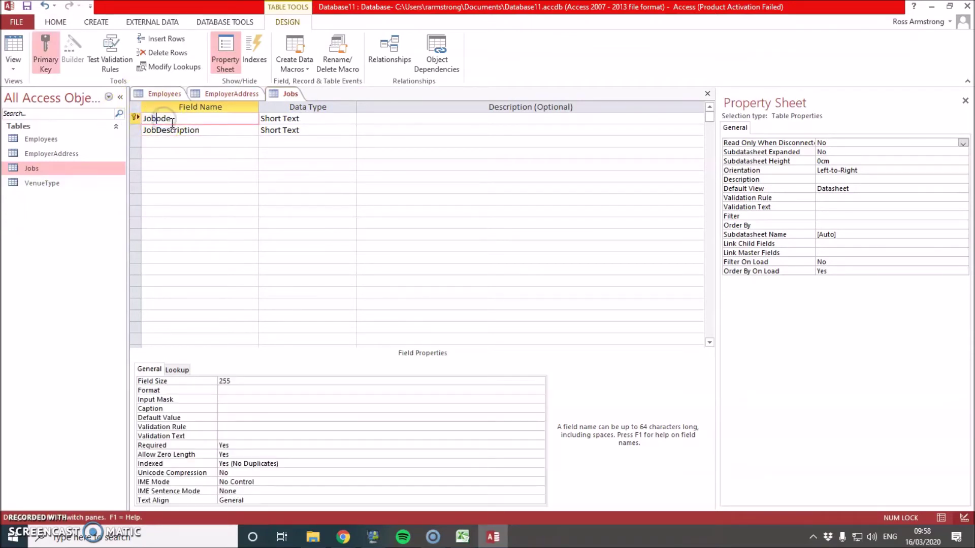
# - Open VenueType, then close all tables, saving designs until the duplicate VenueType field warning appears
pyautogui.doubleClick(65, 183)
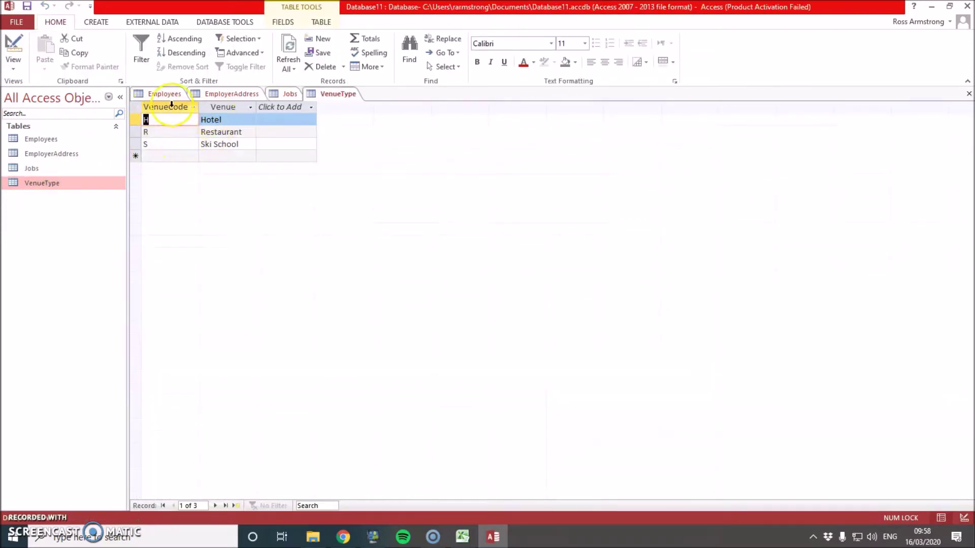
pyautogui.rightClick(311, 95)
pyautogui.click(324, 103)
pyautogui.rightClick(324, 94)
pyautogui.click(342, 133)
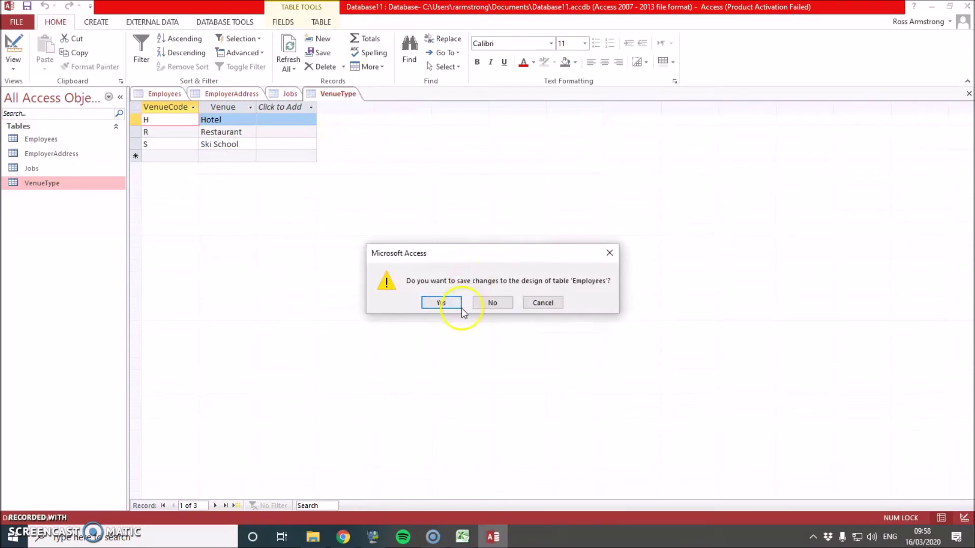
pyautogui.click(444, 303)
pyautogui.click(441, 303)
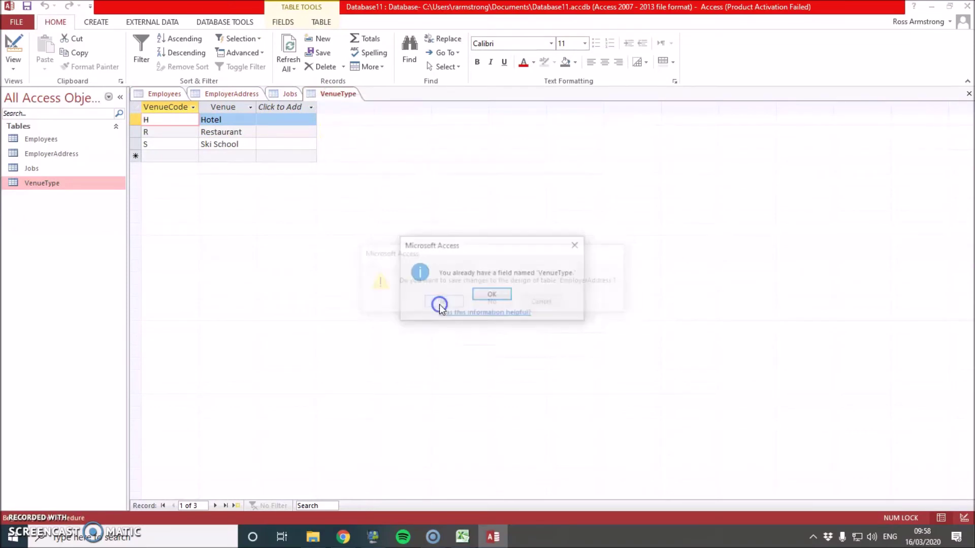
pyautogui.click(495, 294)
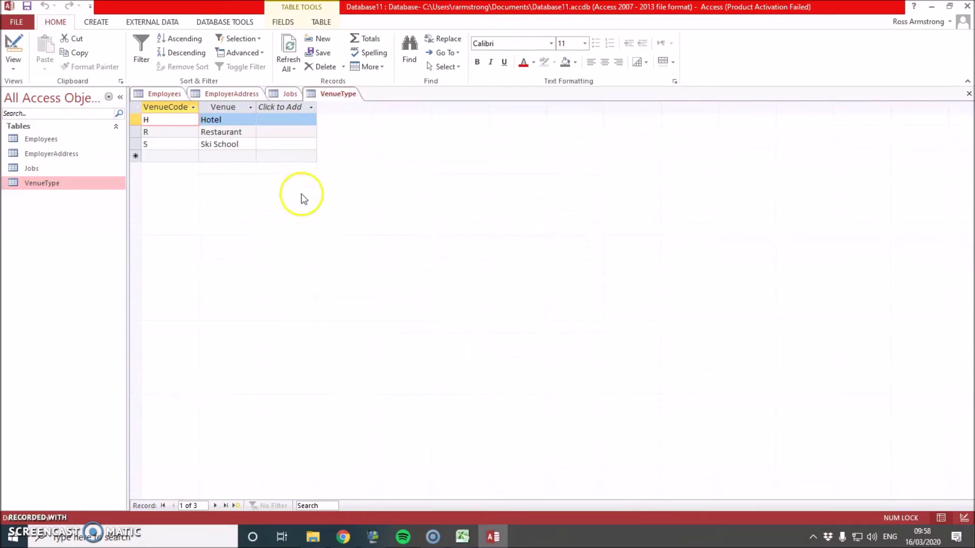
# - Rename EmployerAddress's duplicate VenueType field to VenueTypeCode and save the table
pyautogui.click(232, 93)
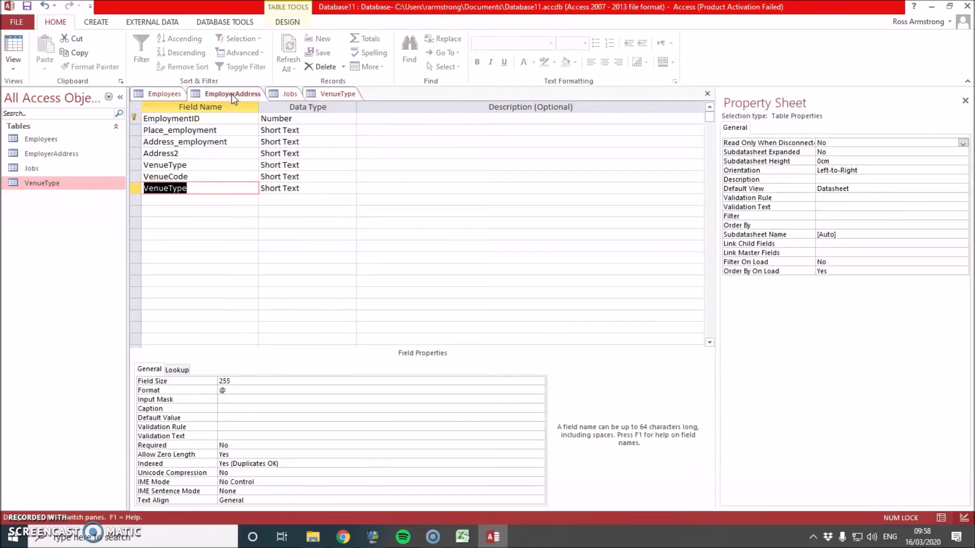
pyautogui.click(186, 188)
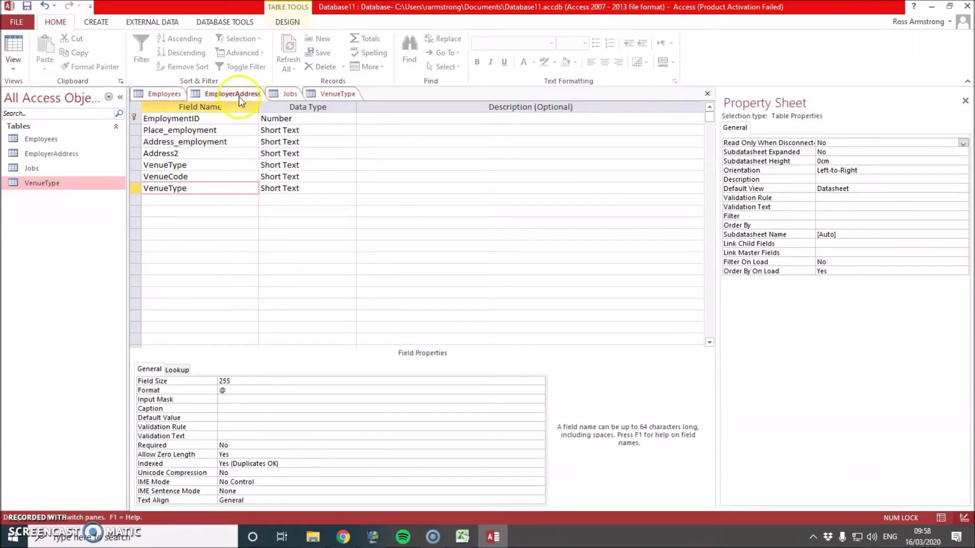
pyautogui.click(7, 34)
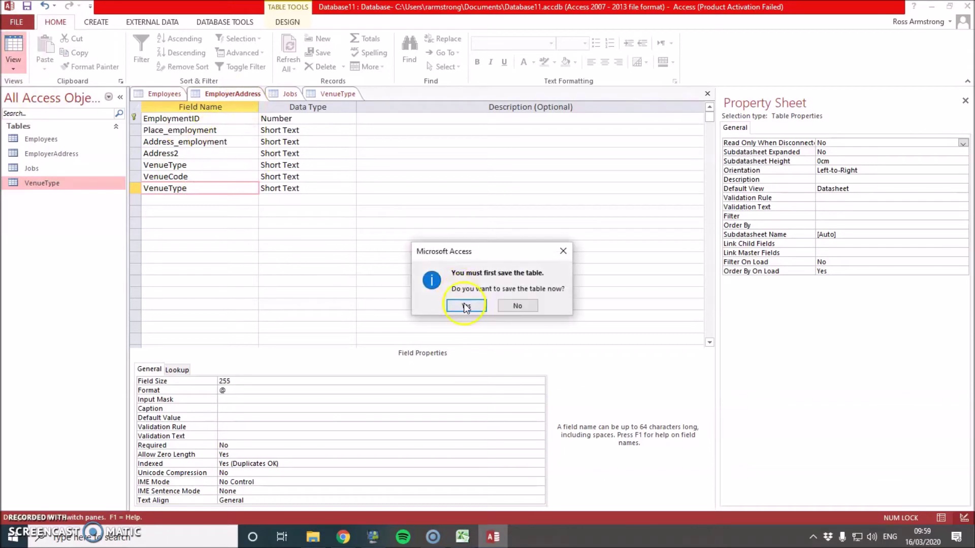
pyautogui.click(465, 303)
pyautogui.click(492, 294)
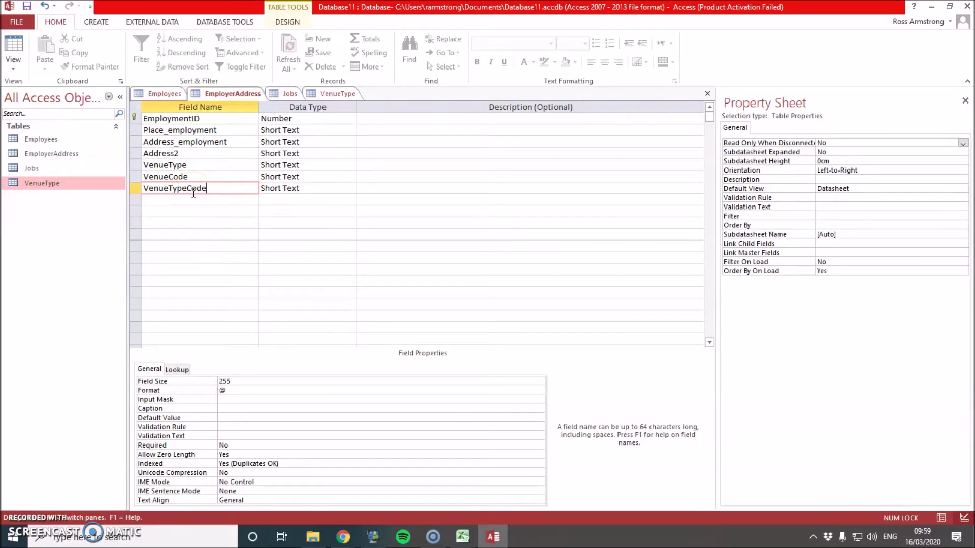
pyautogui.click(13, 51)
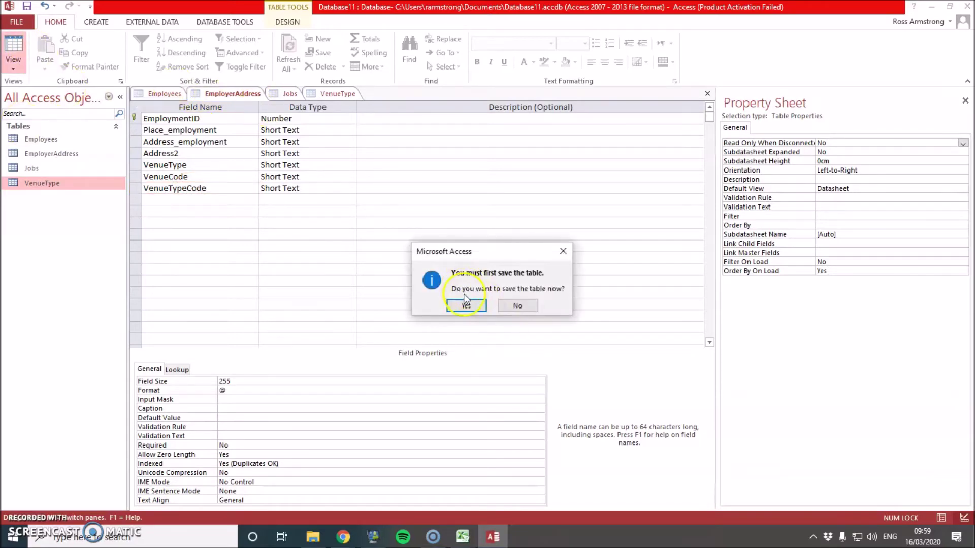
pyautogui.click(464, 304)
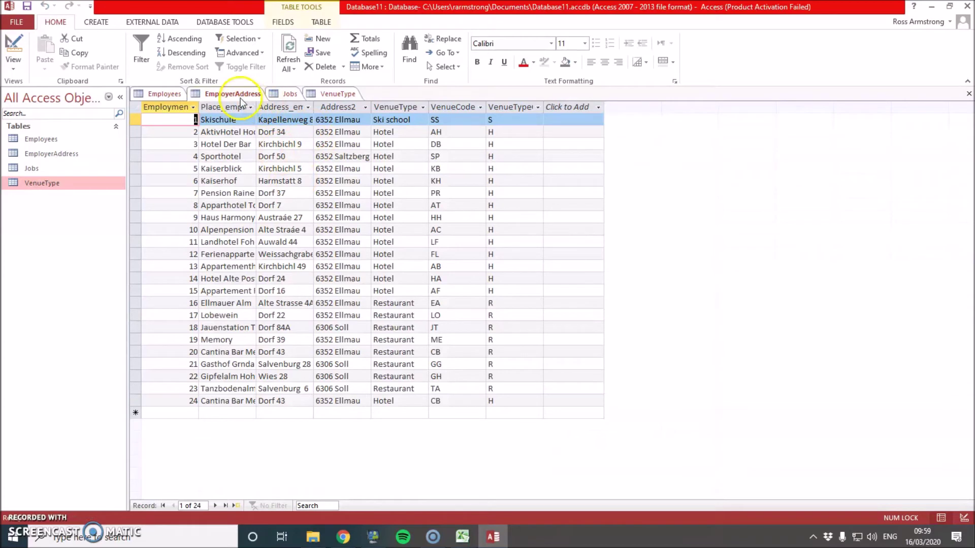
# - Close all open tables, saving the Jobs table design changes
pyautogui.rightClick(247, 96)
pyautogui.click(282, 151)
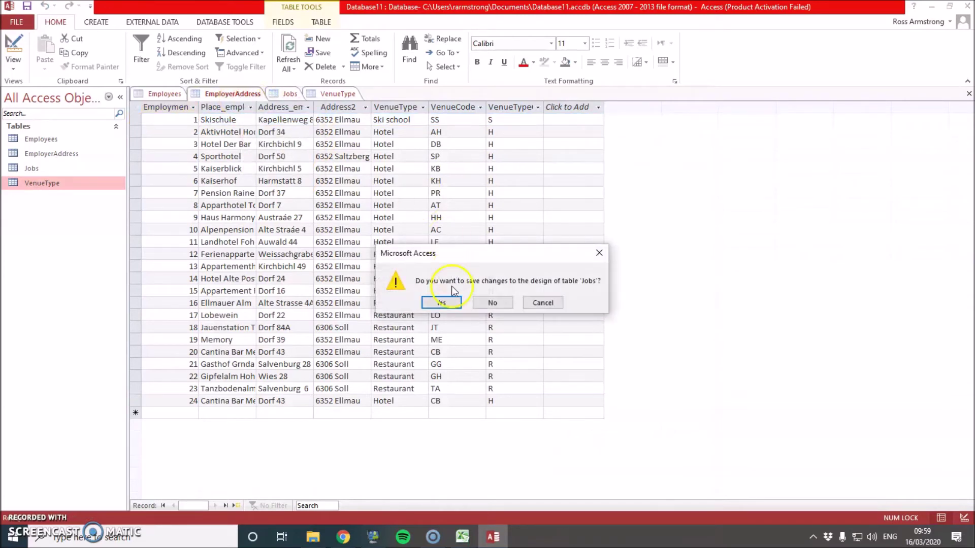
pyautogui.click(451, 301)
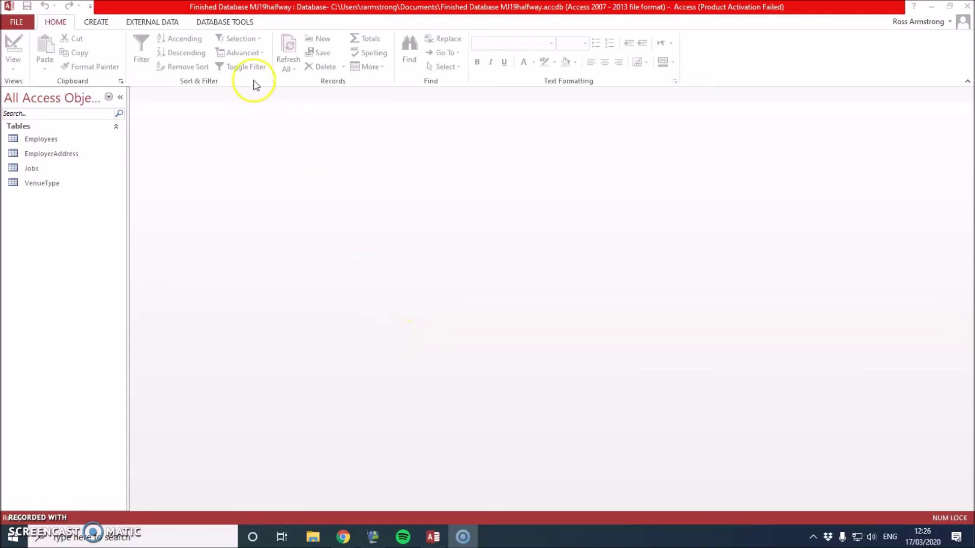
# - Open the Relationships window and add all four tables to it
pyautogui.click(239, 22)
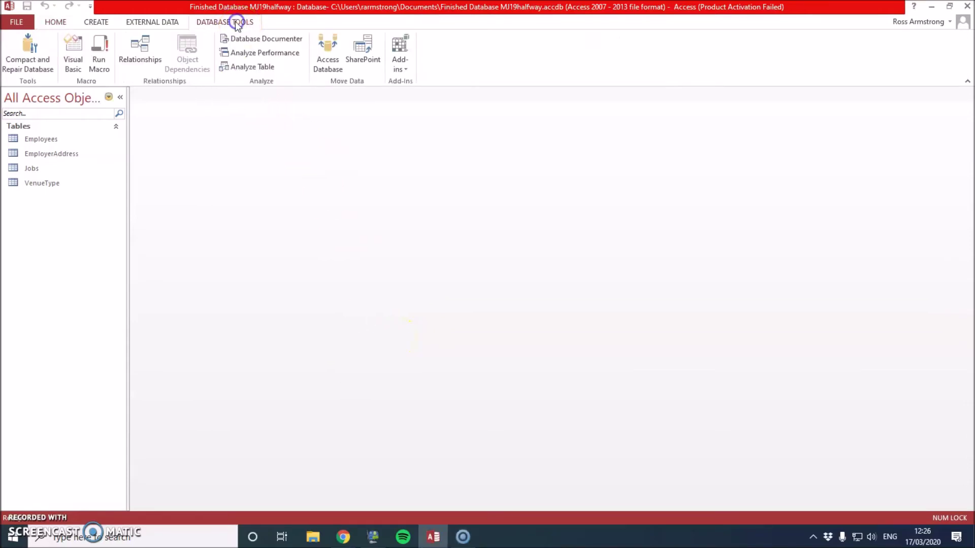
pyautogui.click(149, 50)
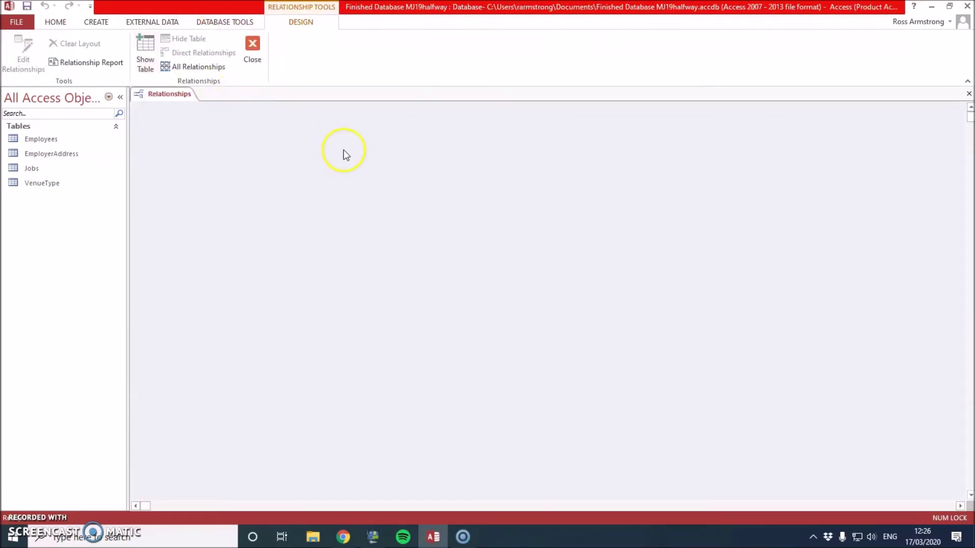
pyautogui.click(144, 54)
pyautogui.keyDown('shift'); pyautogui.click(437, 224); pyautogui.keyUp('shift')
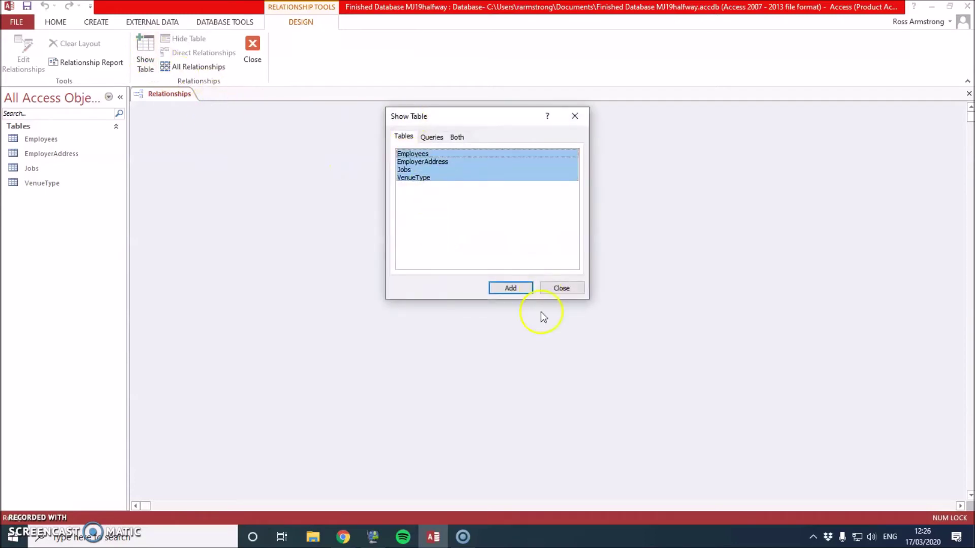
pyautogui.click(510, 288)
pyautogui.click(561, 290)
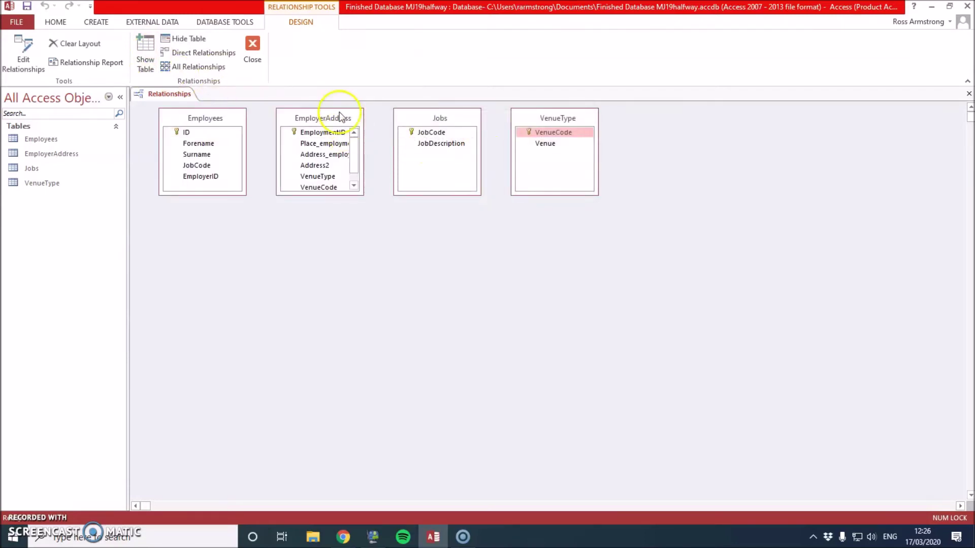
# - Arrange the four tables, enlarge EmployerAddress, and drag VenueTypeCode onto VenueType's VenueCode
pyautogui.moveTo(339, 118); pyautogui.dragTo(295, 238)
pyautogui.moveTo(238, 123); pyautogui.dragTo(340, 125)
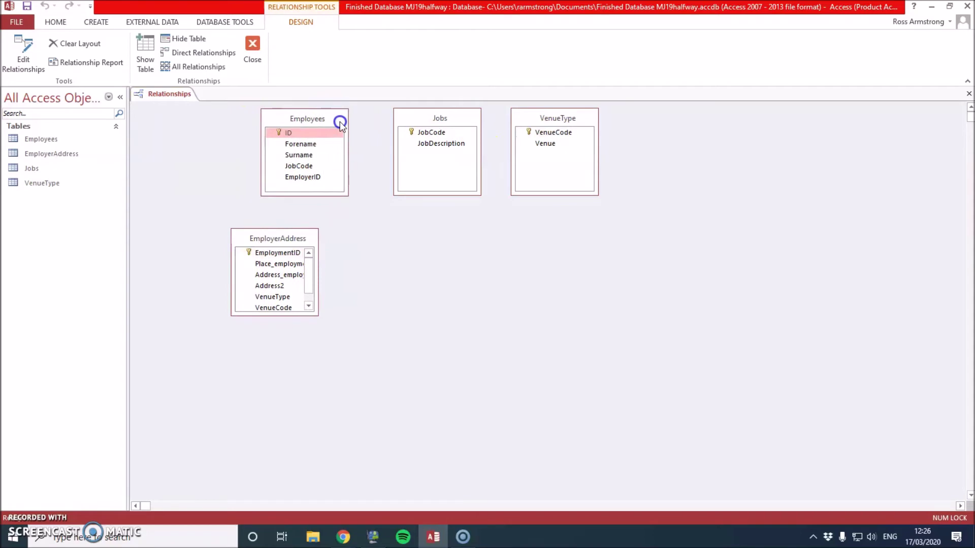
pyautogui.moveTo(433, 121); pyautogui.dragTo(499, 275)
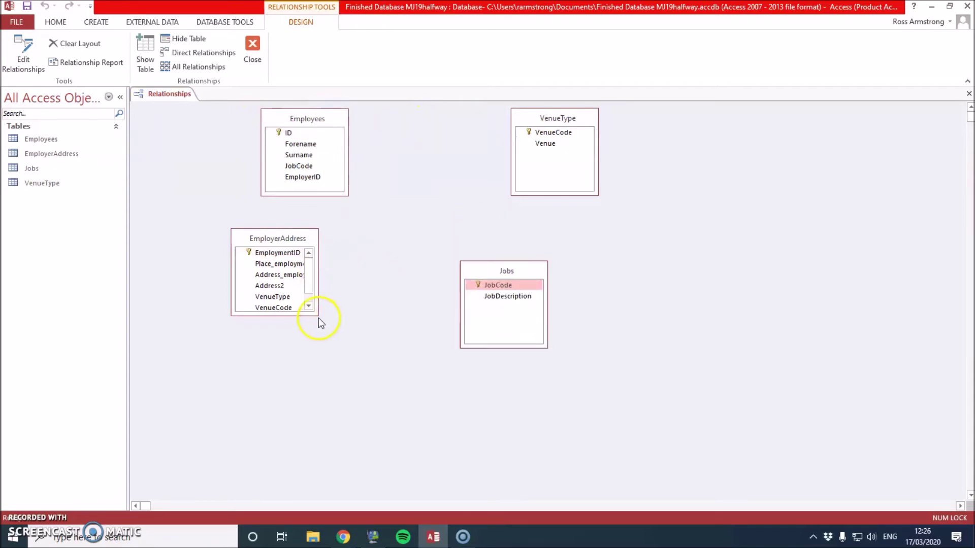
pyautogui.moveTo(317, 314); pyautogui.dragTo(403, 372)
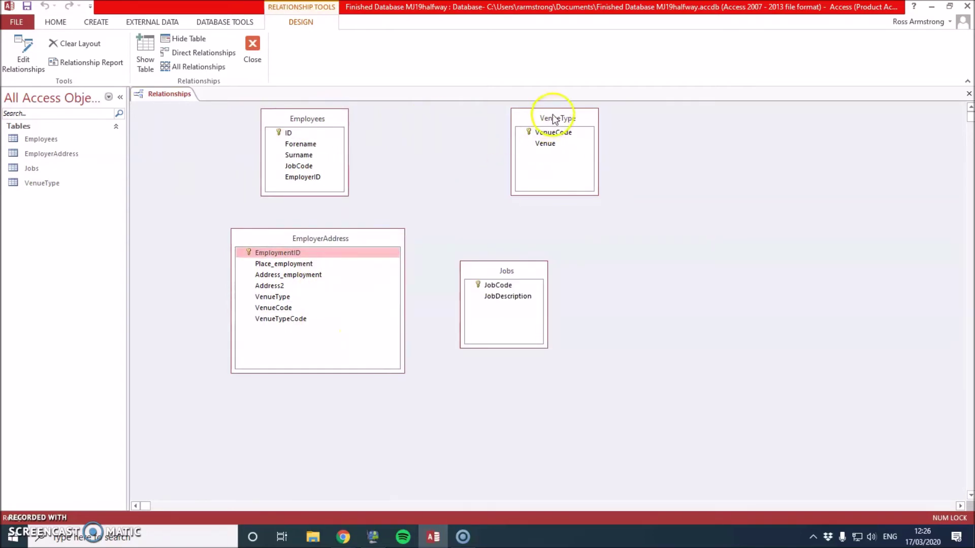
pyautogui.moveTo(553, 118); pyautogui.dragTo(471, 159)
pyautogui.moveTo(508, 272); pyautogui.dragTo(446, 142)
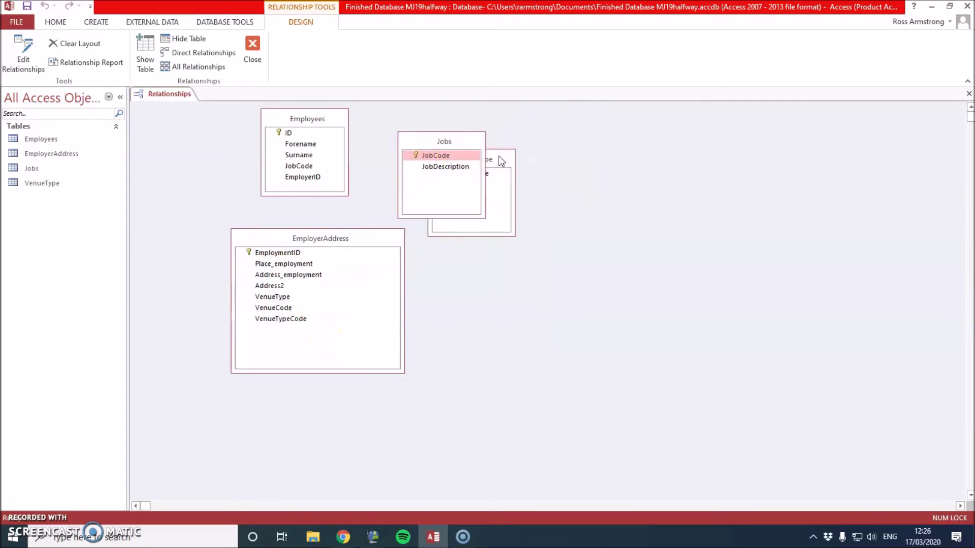
pyautogui.moveTo(501, 161); pyautogui.dragTo(599, 312)
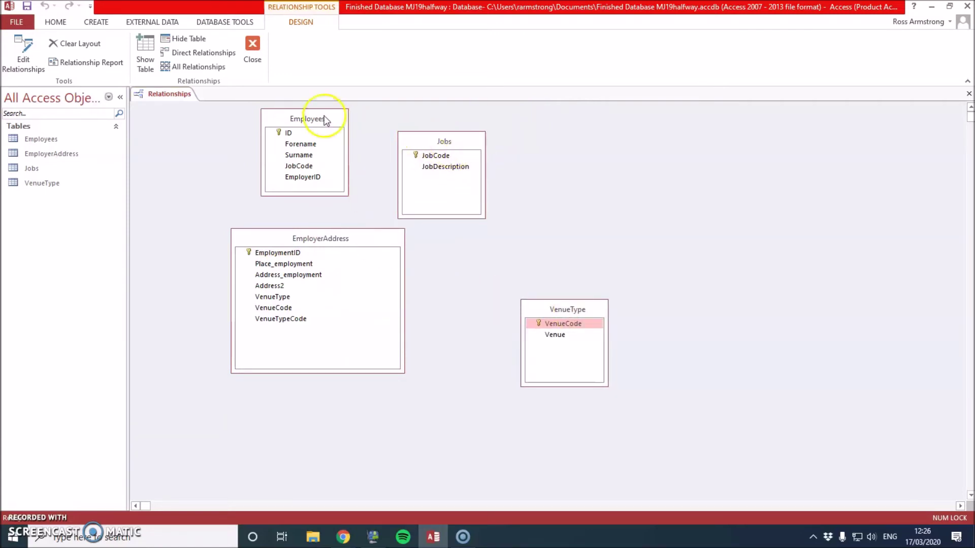
pyautogui.moveTo(284, 320); pyautogui.dragTo(567, 329)
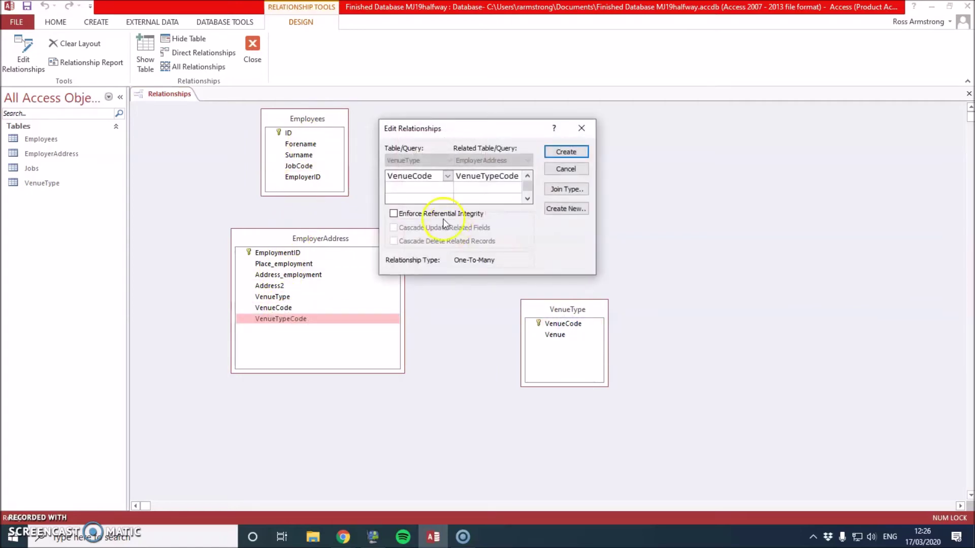
# - Create the VenueType link, then join Employees' JobCode to Jobs' JobCode with referential integrity
pyautogui.click(565, 151)
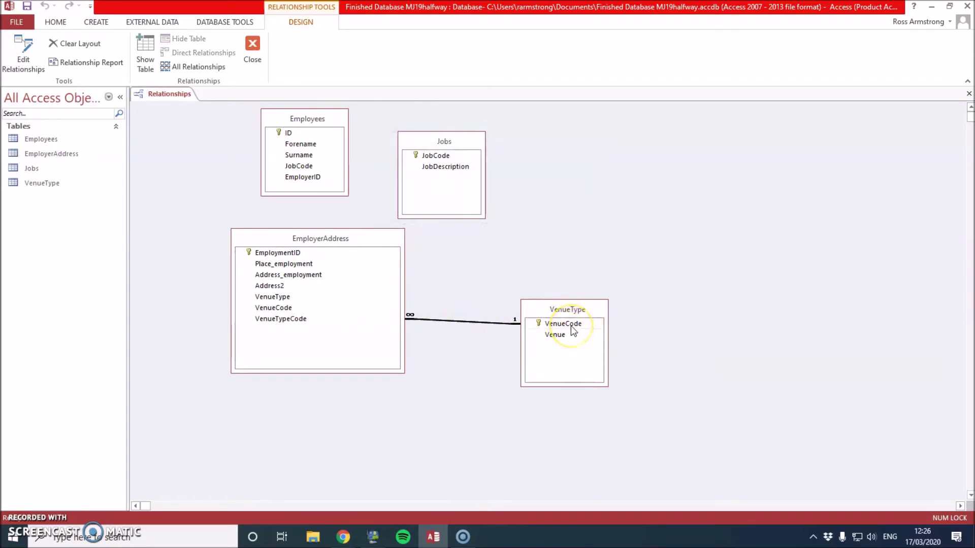
pyautogui.moveTo(444, 143); pyautogui.dragTo(516, 184)
pyautogui.moveTo(310, 167); pyautogui.dragTo(513, 199)
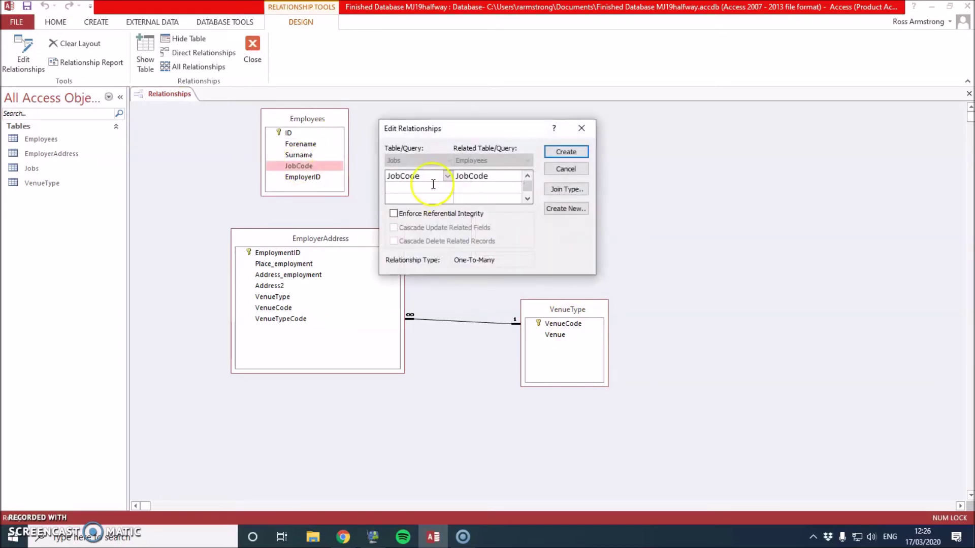
pyautogui.click(402, 215)
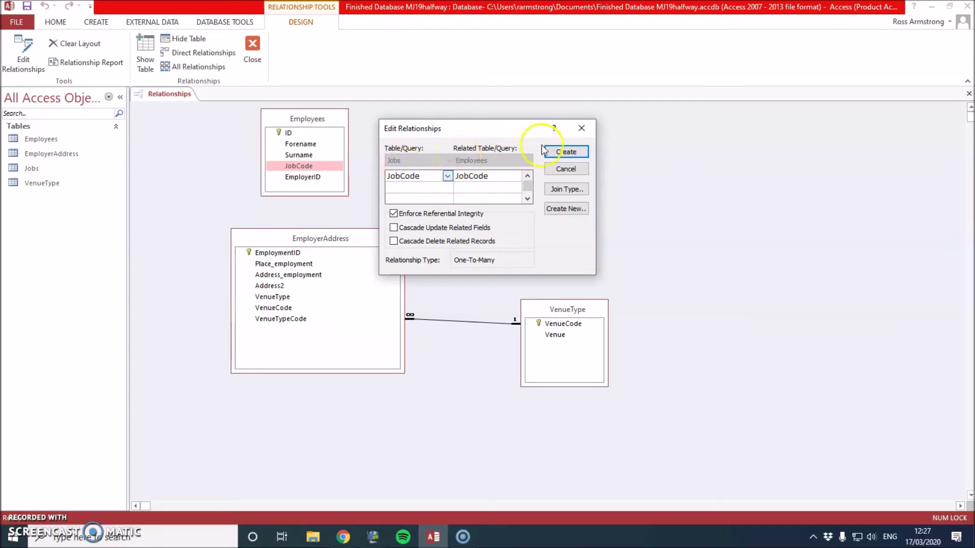
pyautogui.click(563, 152)
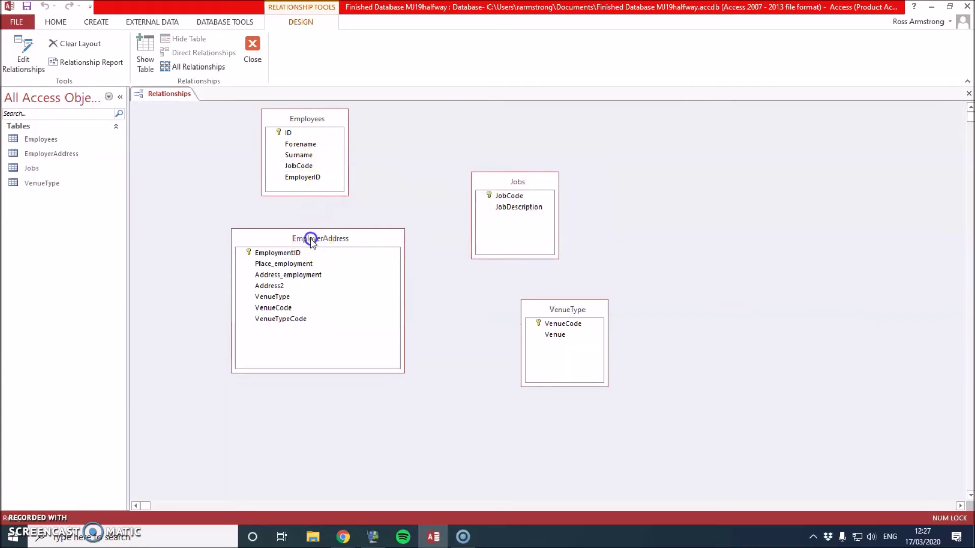
# - Link Employees' EmployerID to EmployerAddress's EmploymentID with referential integrity enforced
pyautogui.moveTo(311, 240); pyautogui.dragTo(257, 241)
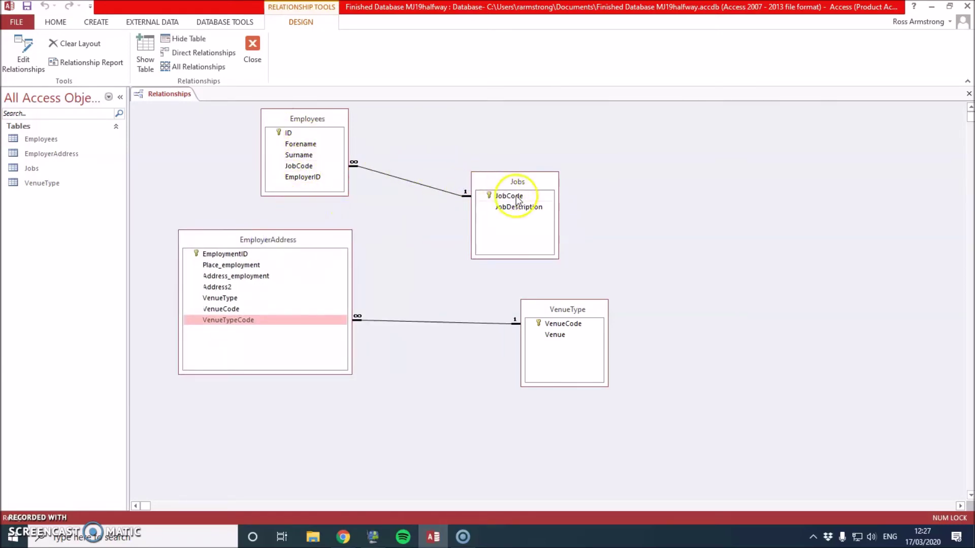
pyautogui.moveTo(516, 198)
pyautogui.mouseDown()
pyautogui.moveTo(331, 173)
pyautogui.moveTo(294, 155)
pyautogui.moveTo(304, 167)
pyautogui.moveTo(295, 181)
pyautogui.mouseUp()
pyautogui.moveTo(292, 176); pyautogui.dragTo(233, 256)
pyautogui.click(406, 214)
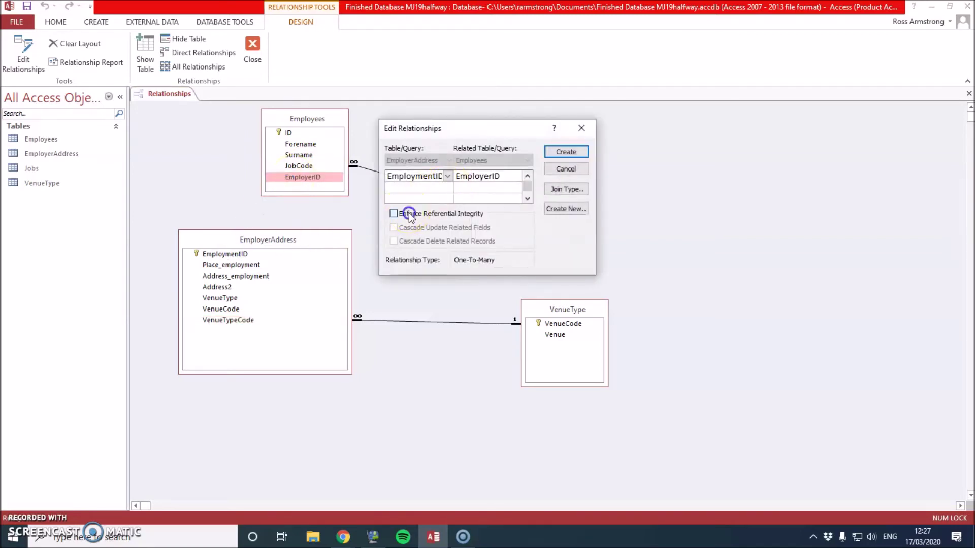
pyautogui.click(561, 152)
pyautogui.click(459, 243)
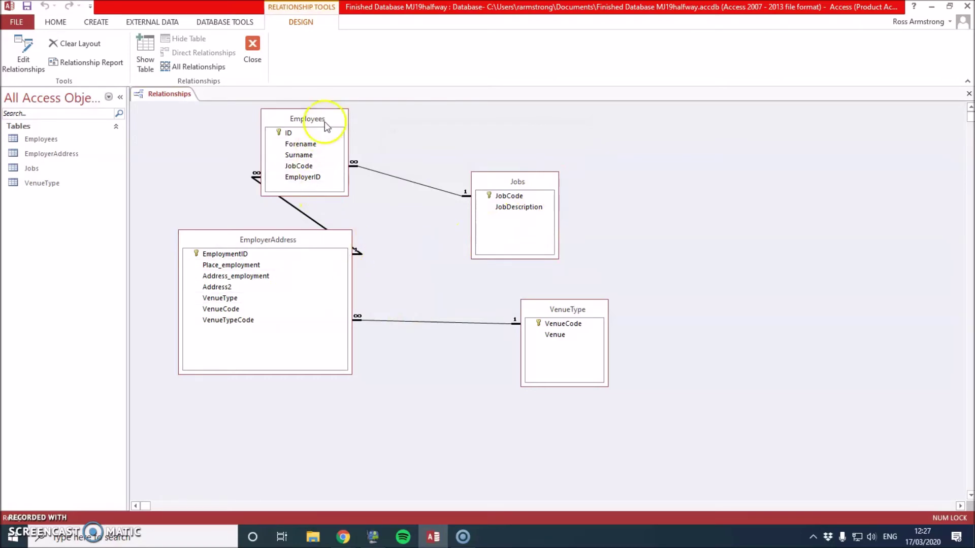
# - Tidy the Employees and Jobs positions, then close and save the relationships layout
pyautogui.moveTo(326, 126); pyautogui.dragTo(429, 126)
pyautogui.moveTo(504, 174); pyautogui.dragTo(552, 180)
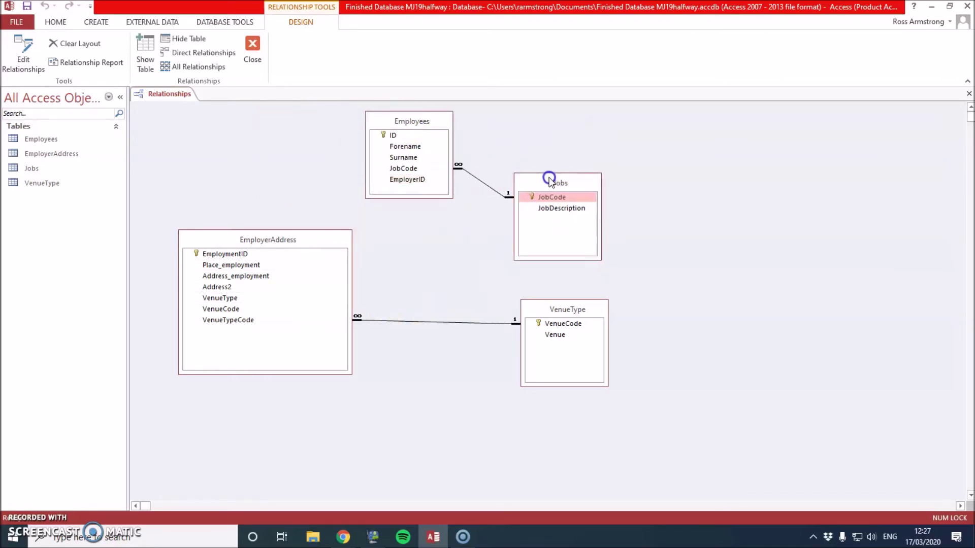
pyautogui.click(403, 169)
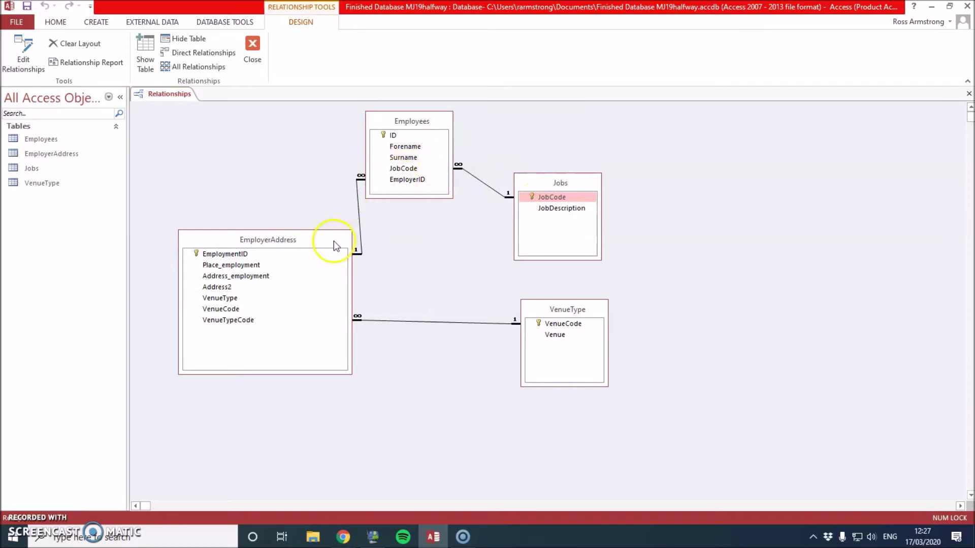
pyautogui.click(245, 280)
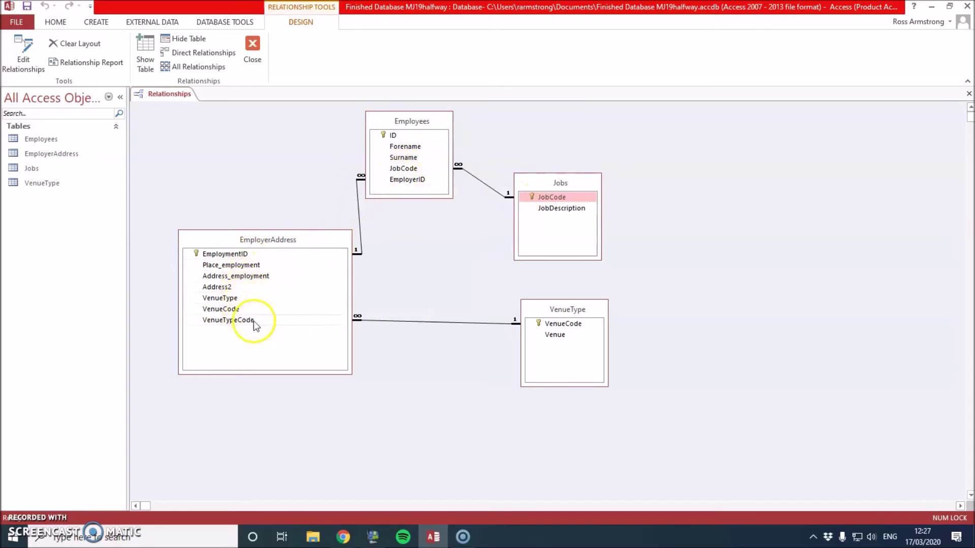
pyautogui.click(415, 297)
pyautogui.click(252, 45)
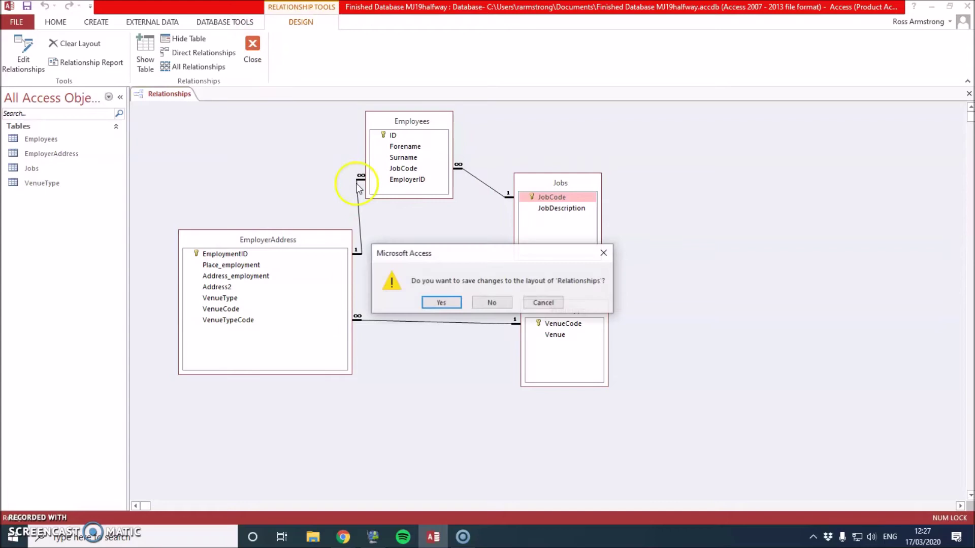
pyautogui.click(437, 303)
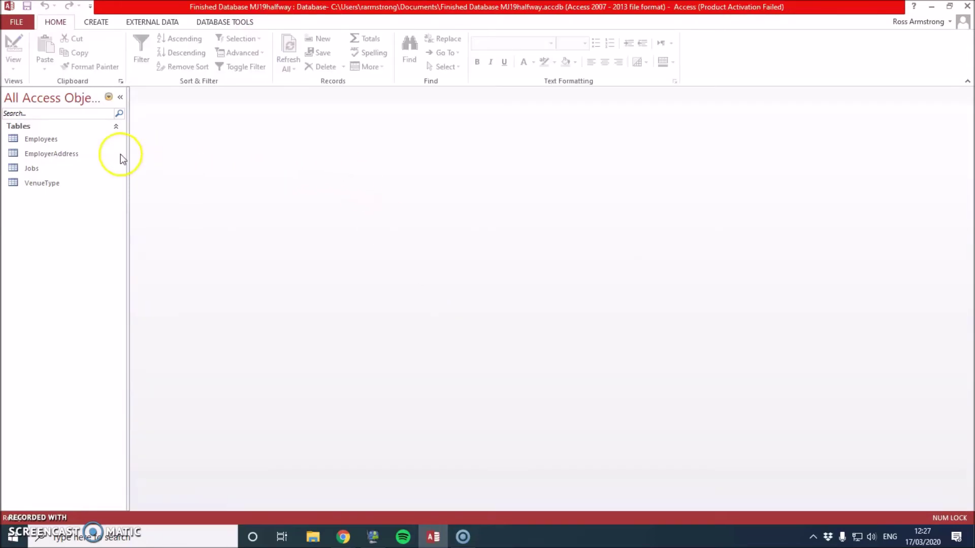
# - Open Jobs and expand then collapse the employees under job codes B and A
pyautogui.doubleClick(38, 170)
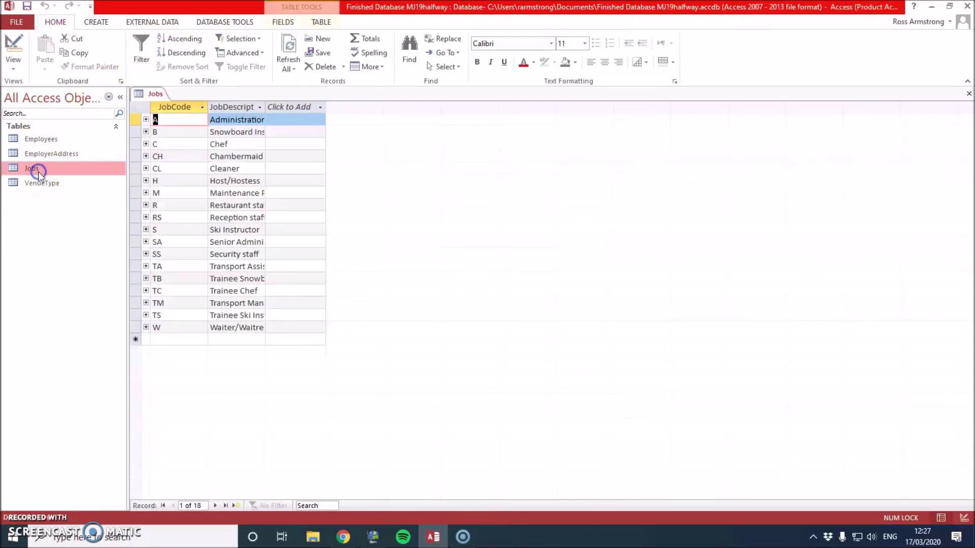
pyautogui.click(145, 132)
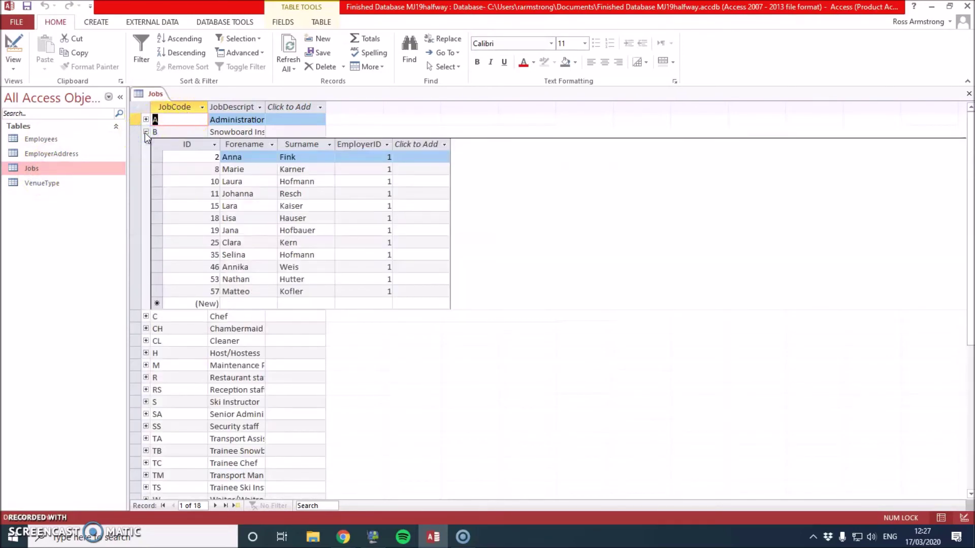
pyautogui.click(145, 133)
pyautogui.click(146, 120)
pyautogui.click(146, 119)
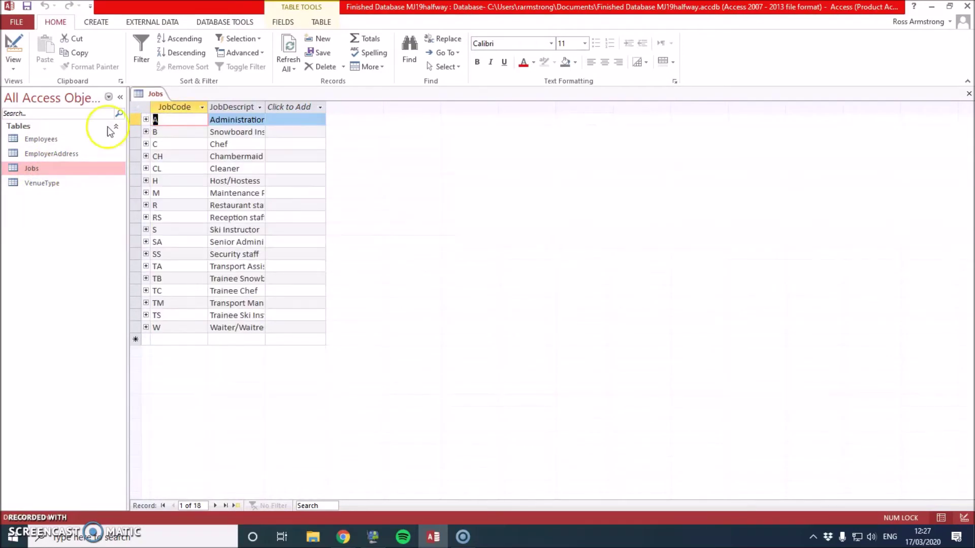
# - Open EmployerAddress and expand AktivHotel Hochfilzer's linked employees, selecting ID, Forename and JobCode columns
pyautogui.doubleClick(64, 153)
pyautogui.click(139, 131)
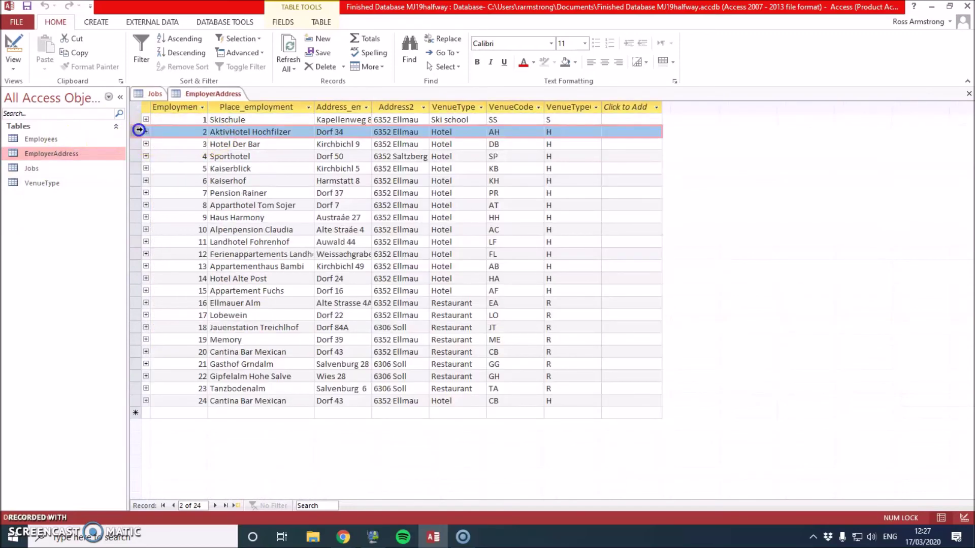
pyautogui.click(145, 132)
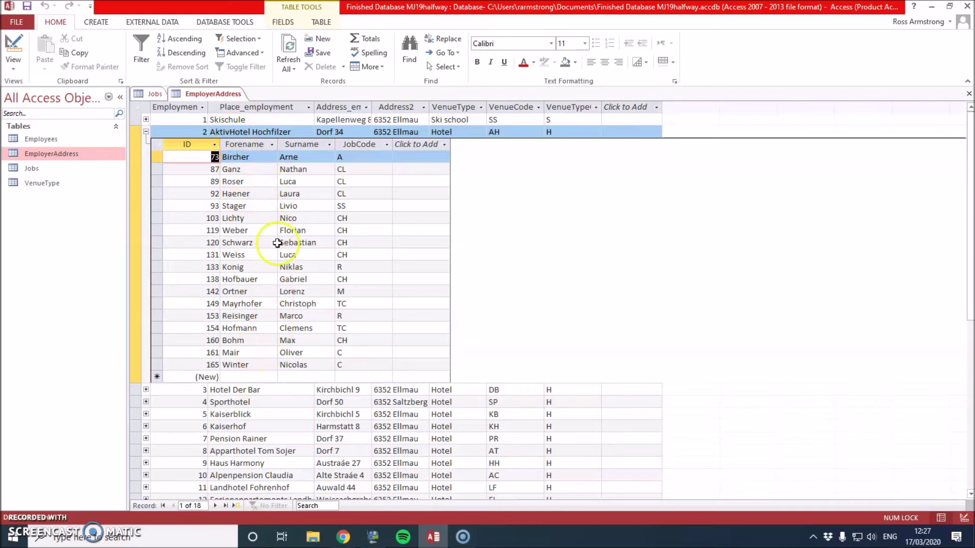
pyautogui.click(146, 131)
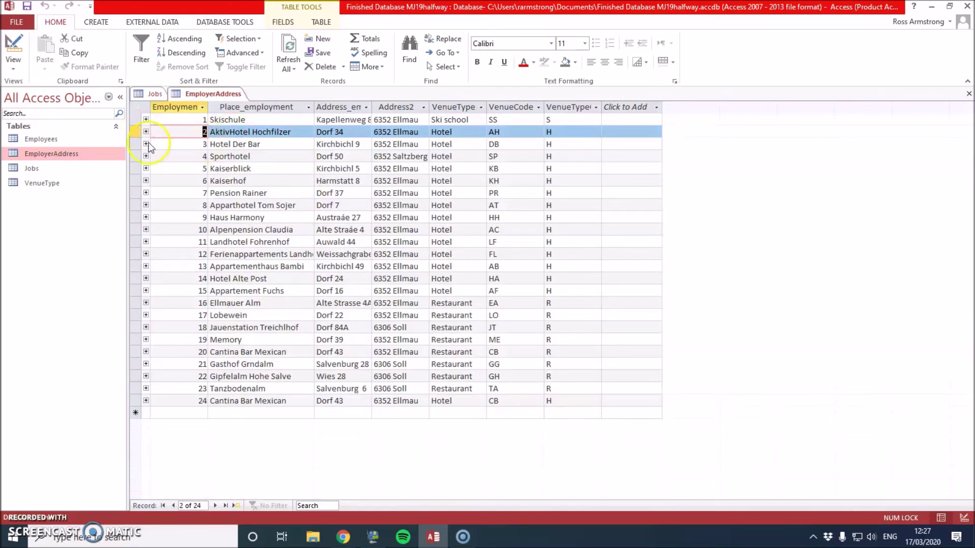
pyautogui.click(146, 131)
pyautogui.click(193, 143)
pyautogui.click(244, 144)
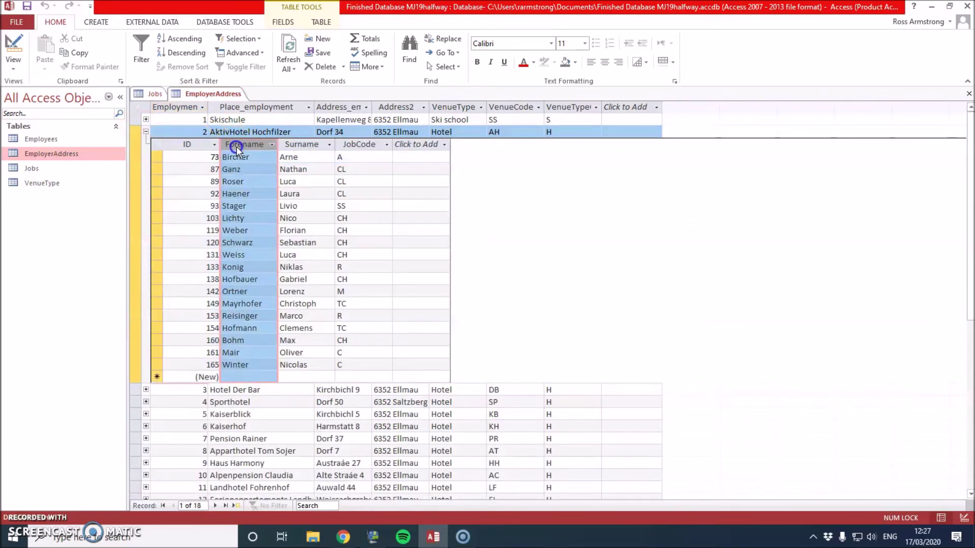
pyautogui.click(370, 145)
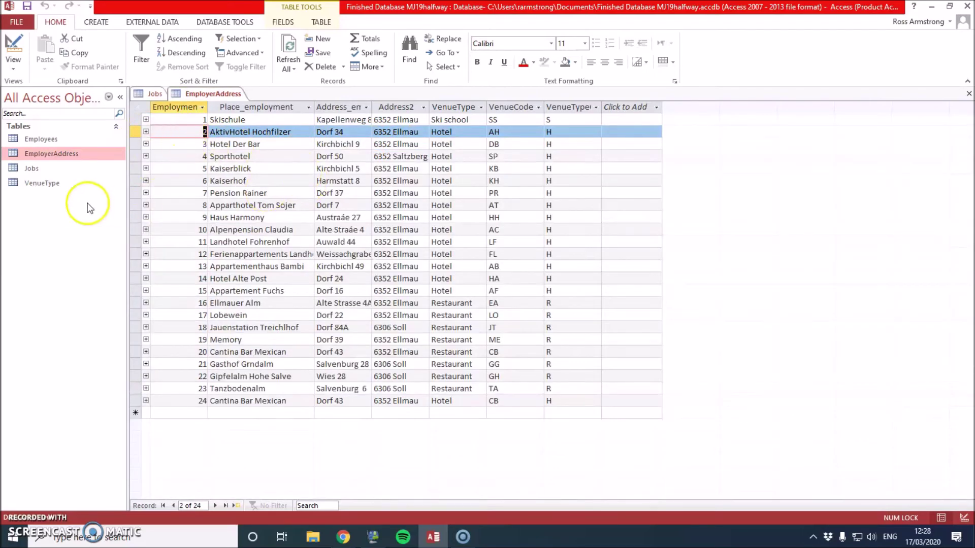
# - Open VenueType and expand the Hotel addresses and Hotel Der Bar's employees
pyautogui.doubleClick(49, 183)
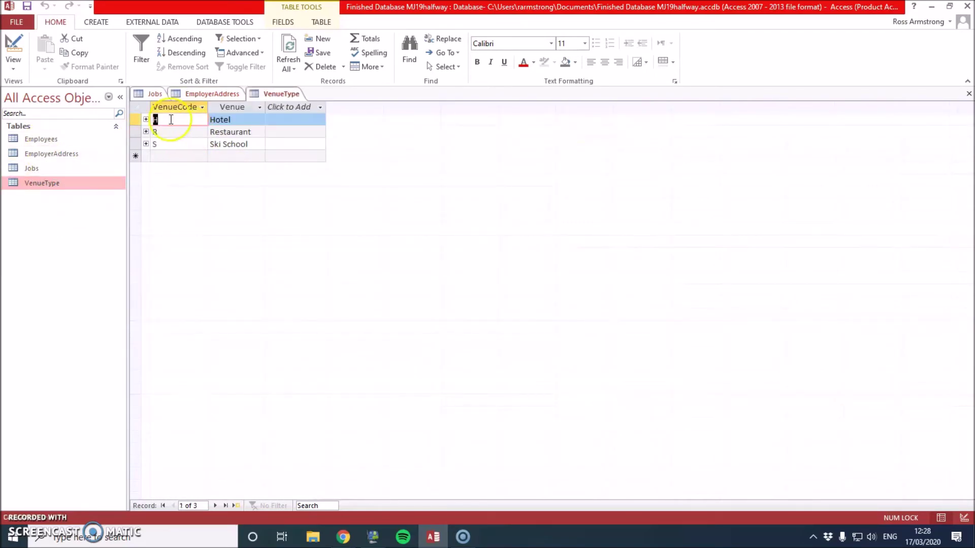
pyautogui.click(146, 120)
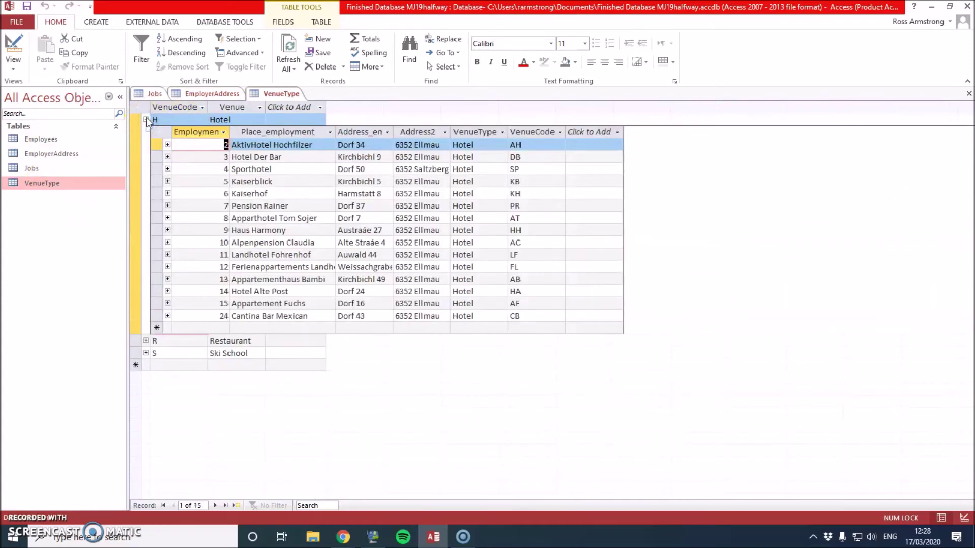
pyautogui.click(167, 157)
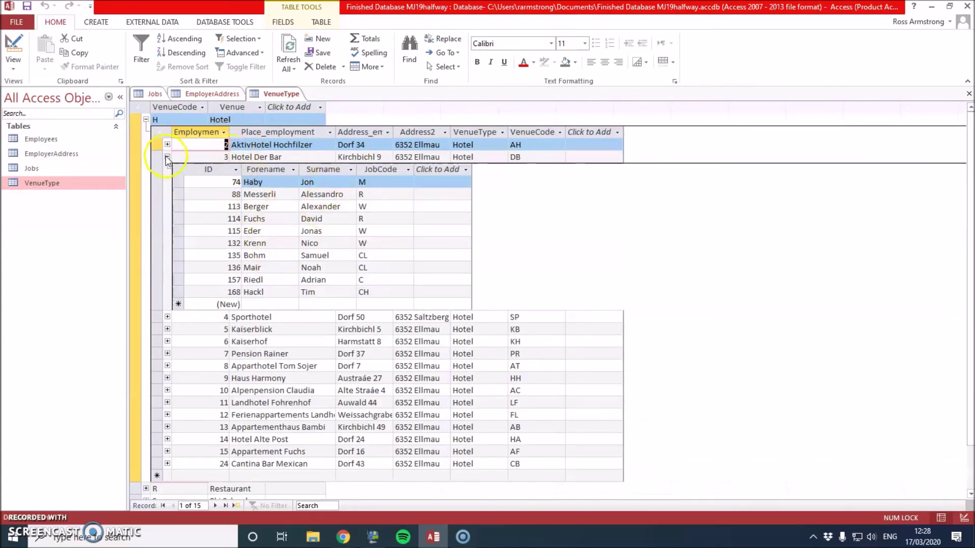
pyautogui.click(146, 120)
# - Close all open tables and bring up the Summer 19 past paper in Chrome
pyautogui.rightClick(155, 93)
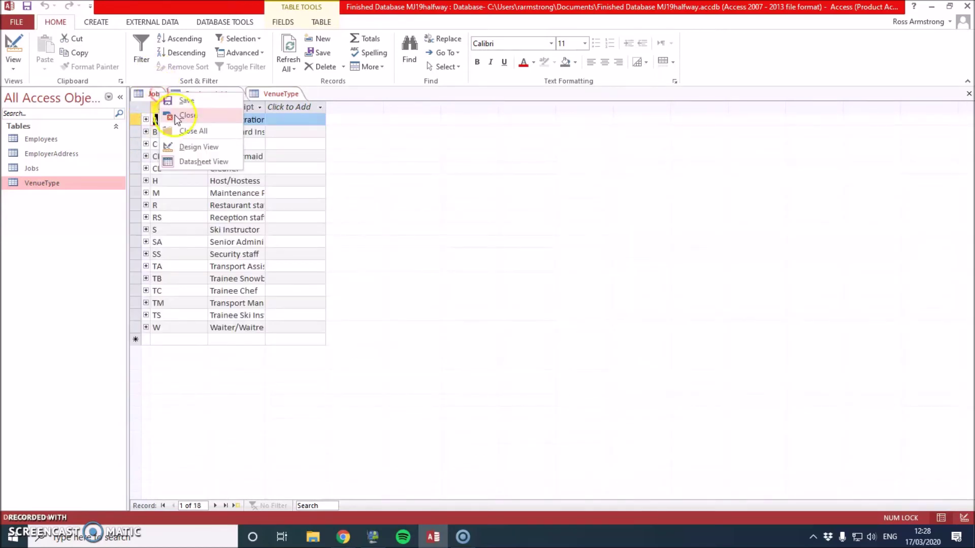
pyautogui.click(206, 133)
pyautogui.moveTo(344, 542)
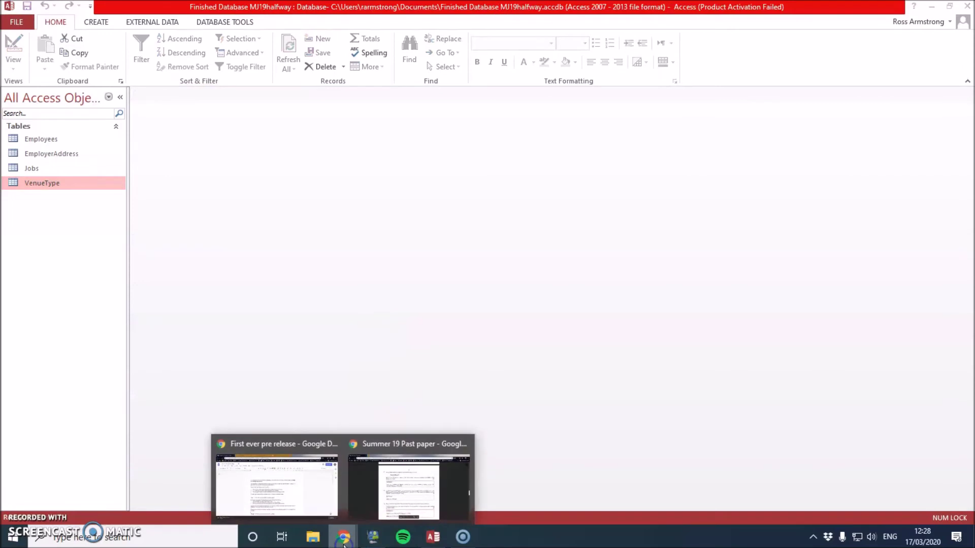
pyautogui.click(371, 516)
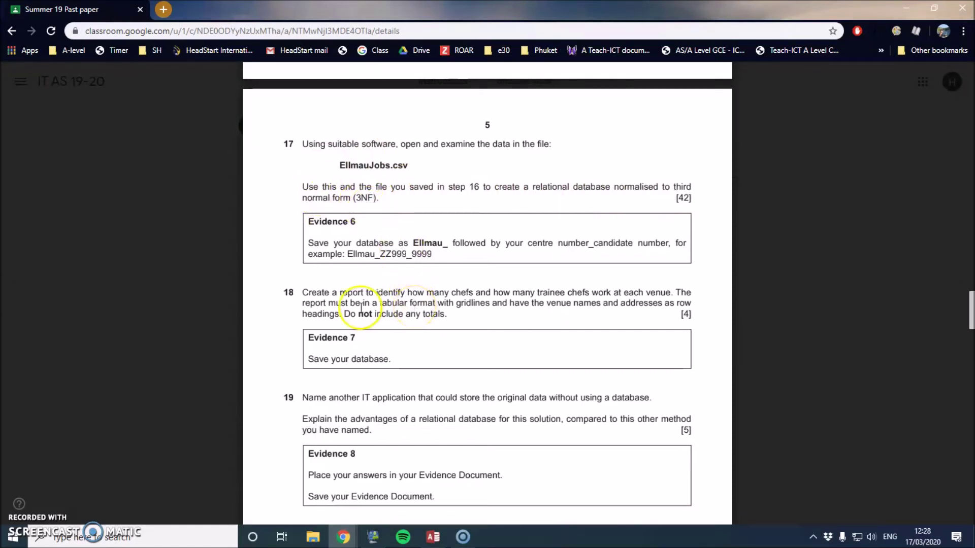
# - Scroll to question 18, highlight 'trainee chefs', and return to Access
pyautogui.scroll(-2, 357, 303)
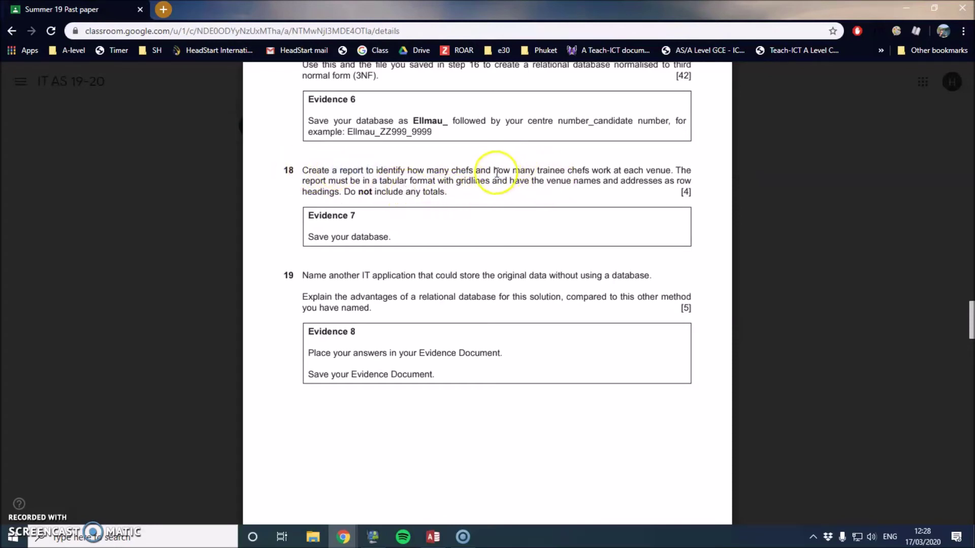
pyautogui.click(452, 170)
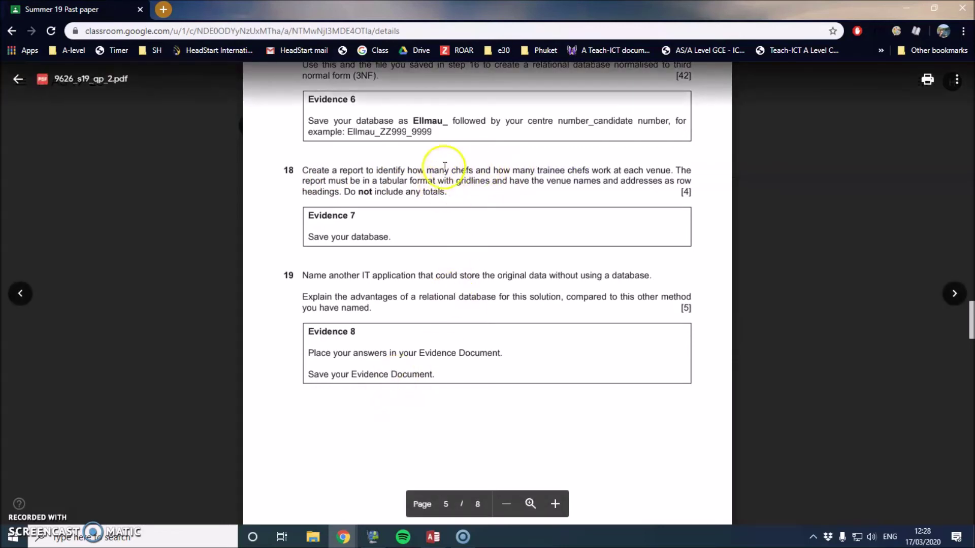
pyautogui.doubleClick(464, 171)
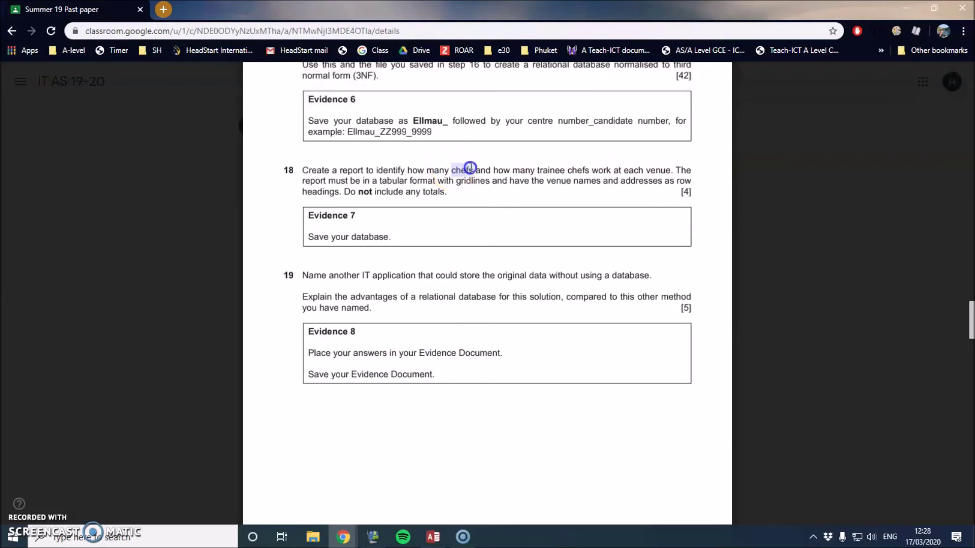
pyautogui.moveTo(537, 171); pyautogui.dragTo(590, 170)
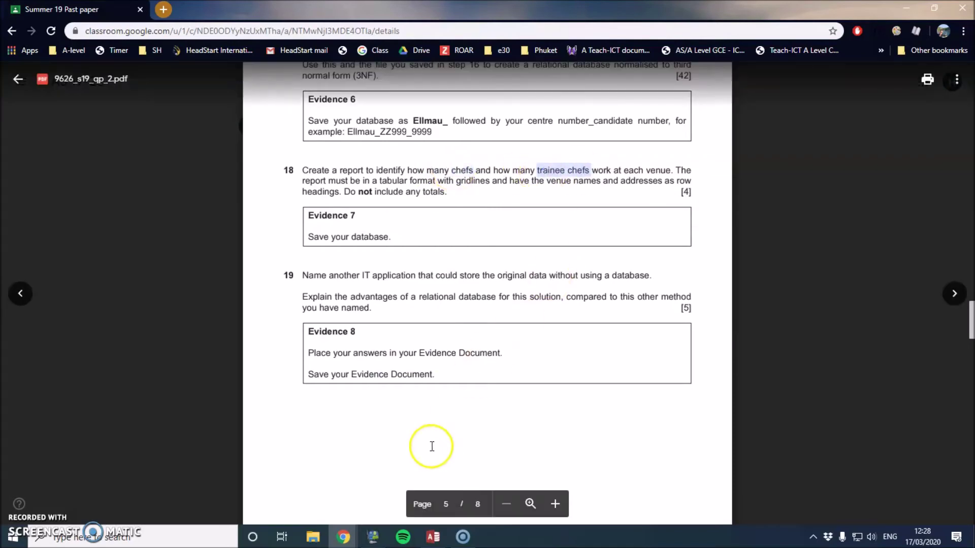
pyautogui.click(433, 538)
# - Start a new design-view query with Employees and EmployerAddress, enlarging both table boxes
pyautogui.click(97, 22)
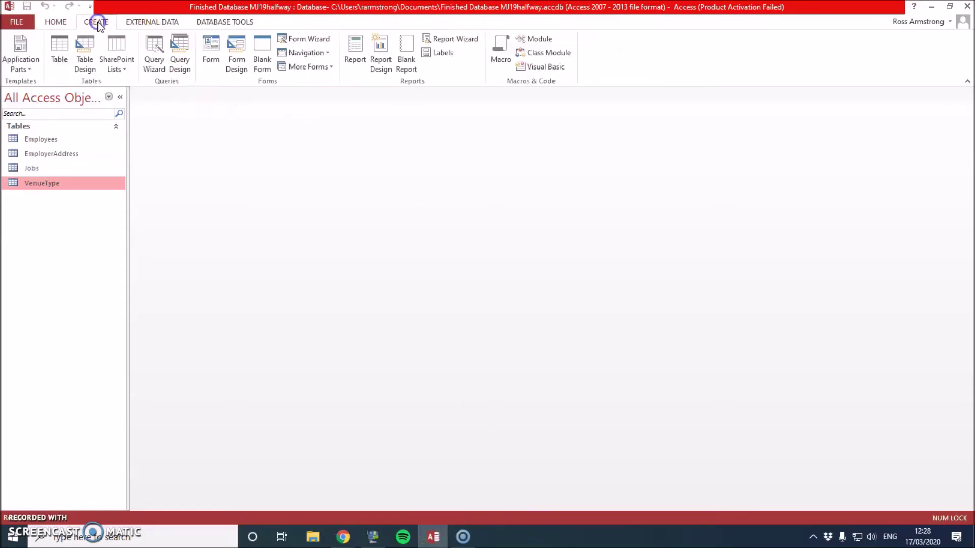
pyautogui.click(181, 50)
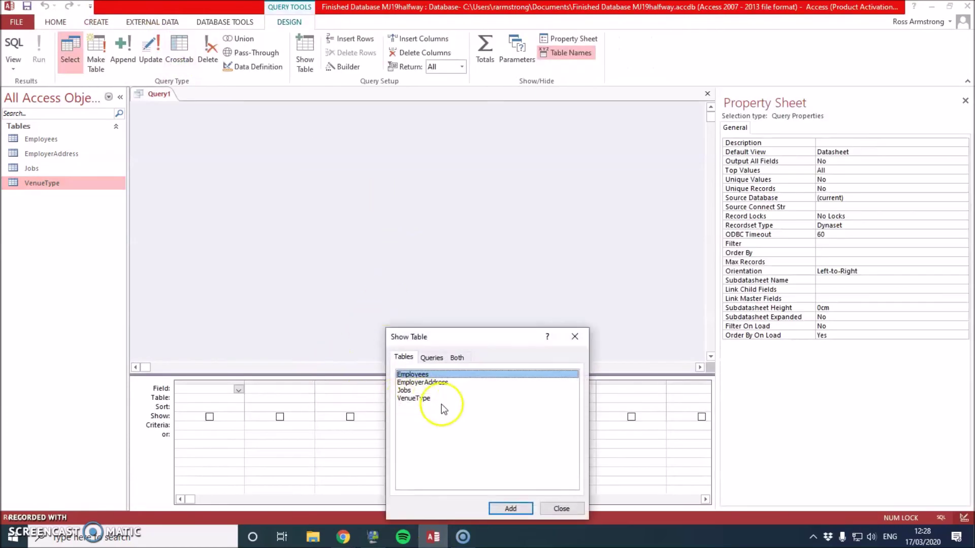
pyautogui.moveTo(458, 342); pyautogui.dragTo(496, 164)
pyautogui.click(549, 332)
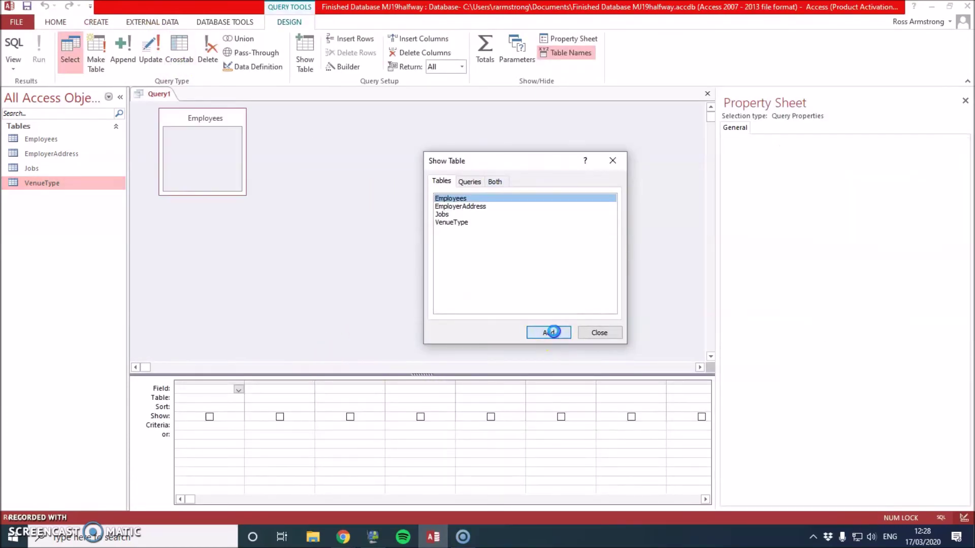
pyautogui.doubleClick(451, 207)
pyautogui.click(599, 332)
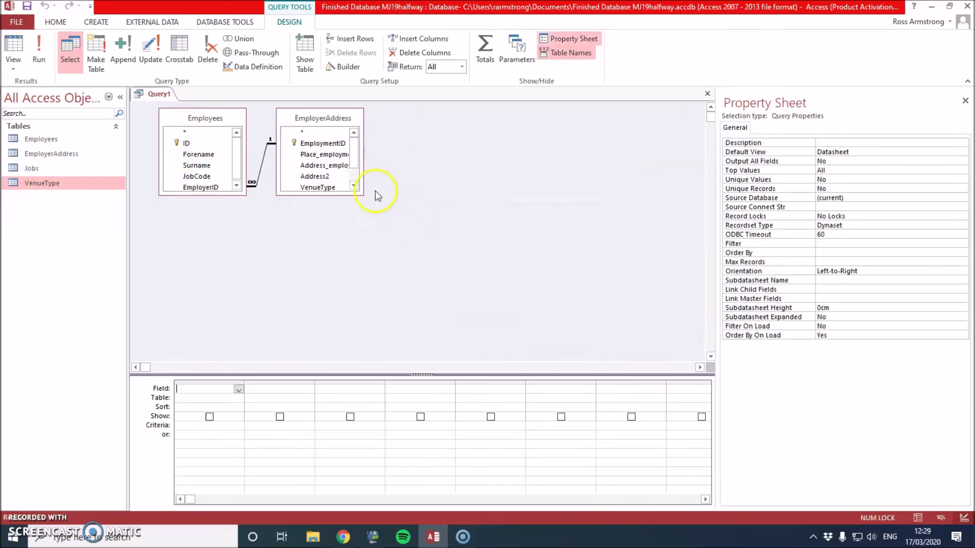
pyautogui.moveTo(343, 117); pyautogui.dragTo(400, 133)
pyautogui.moveTo(419, 210); pyautogui.dragTo(552, 285)
pyautogui.moveTo(247, 195); pyautogui.dragTo(289, 234)
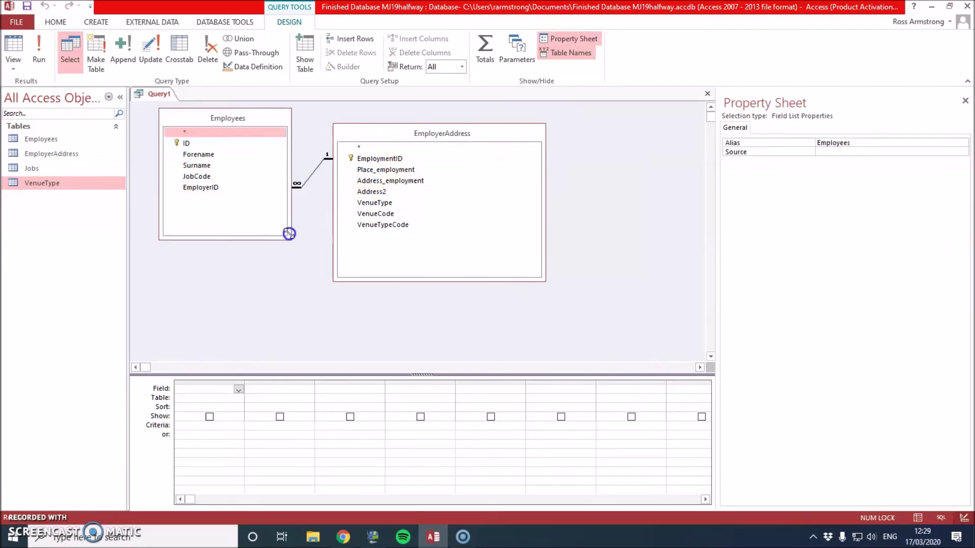
# - Add Forename, Surname, JobCode, Place_employment, Address_employment and Address2 to the query grid
pyautogui.doubleClick(211, 154)
pyautogui.doubleClick(208, 166)
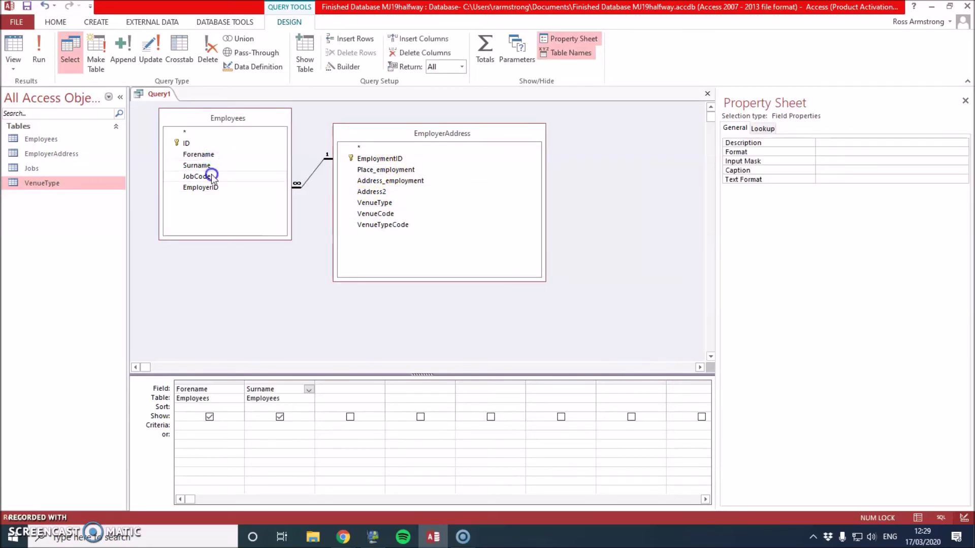
pyautogui.doubleClick(211, 175)
pyautogui.click(388, 170)
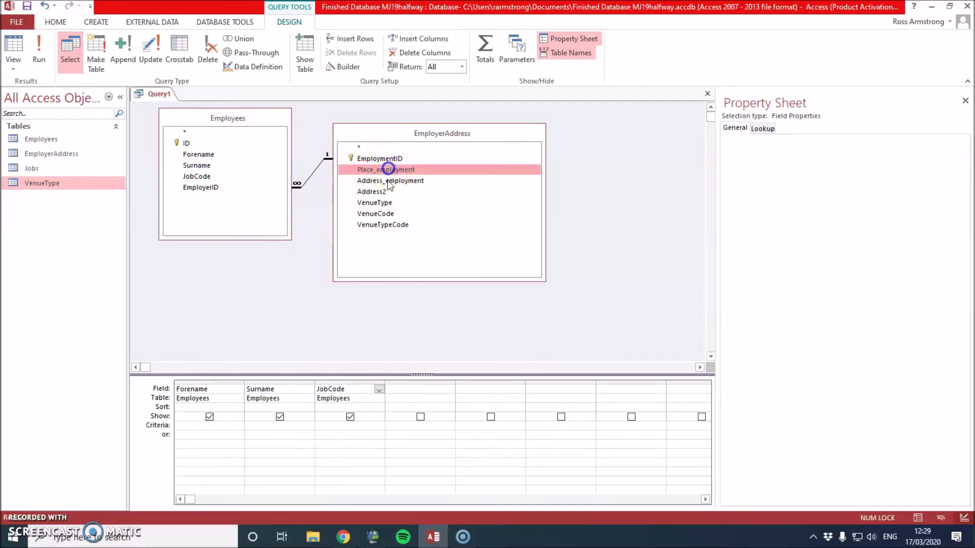
pyautogui.doubleClick(388, 181)
pyautogui.doubleClick(382, 192)
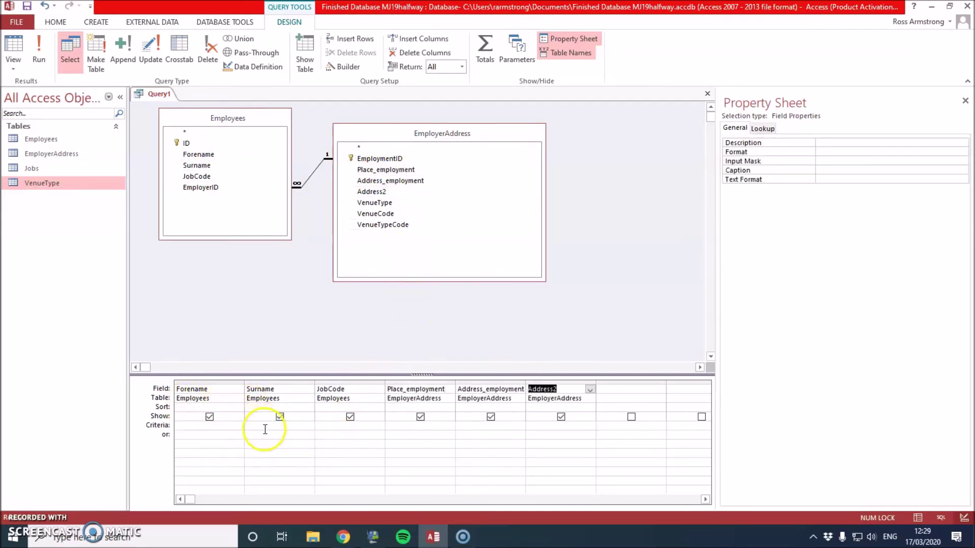
# - Set the JobCode criteria to 'C or TC'
pyautogui.click(332, 426)
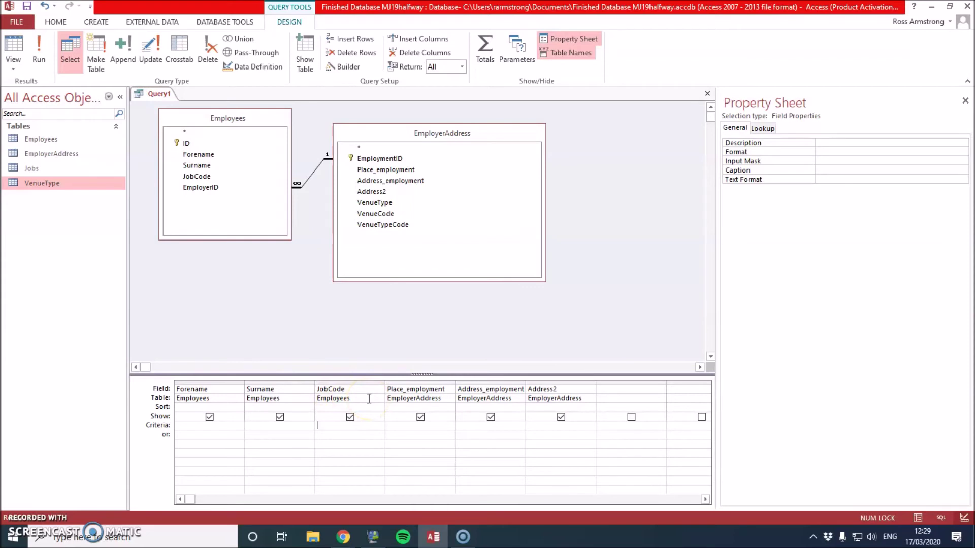
pyautogui.write('C or TC')
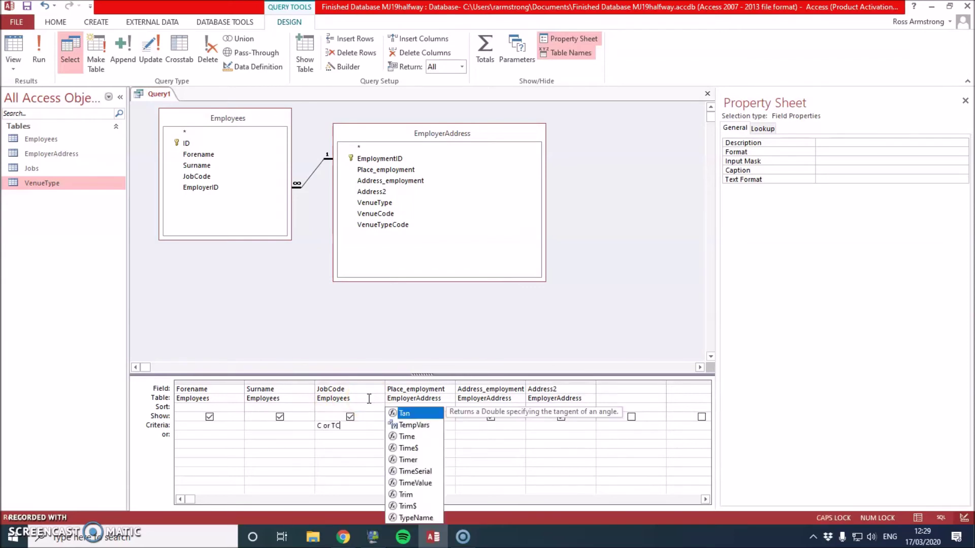
pyautogui.click(356, 480)
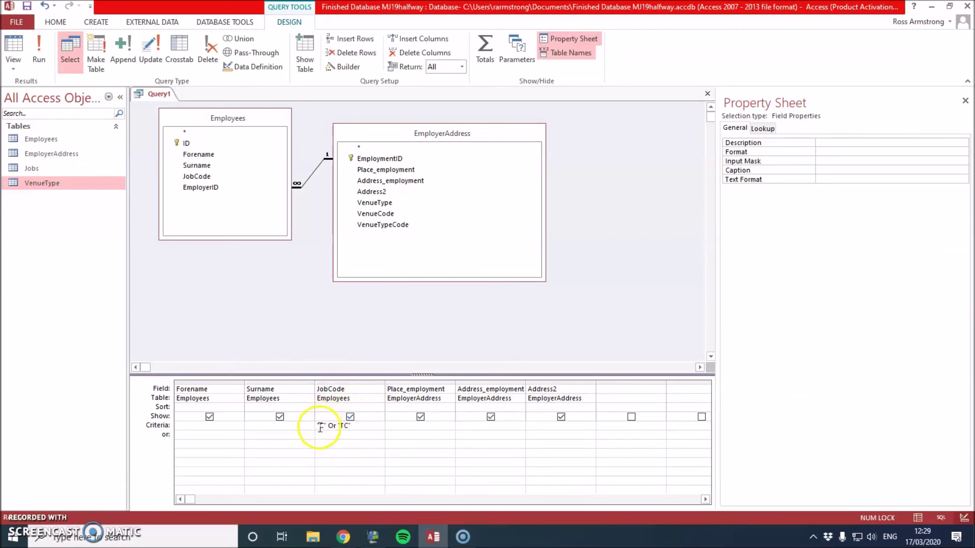
# - Run the query and check the C and TC job codes in the results
pyautogui.click(39, 51)
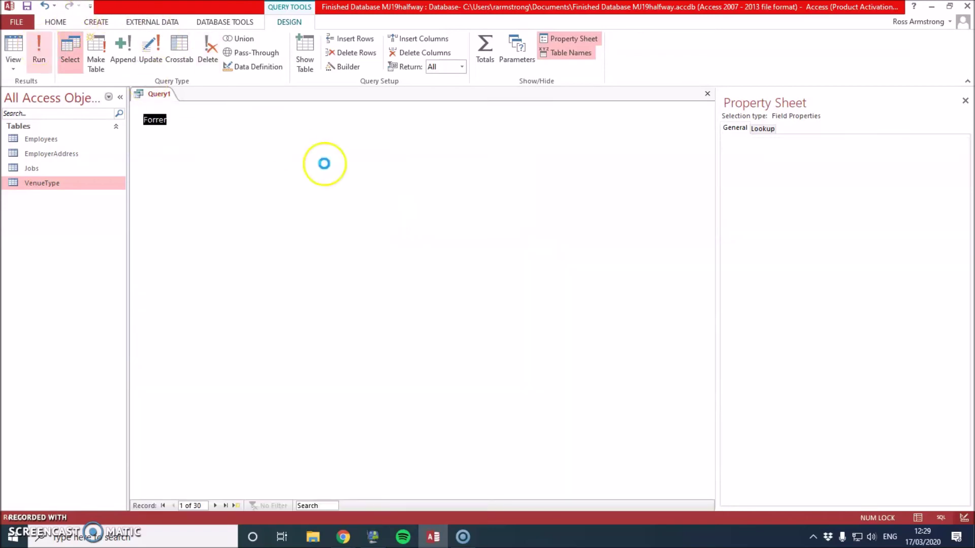
pyautogui.click(279, 107)
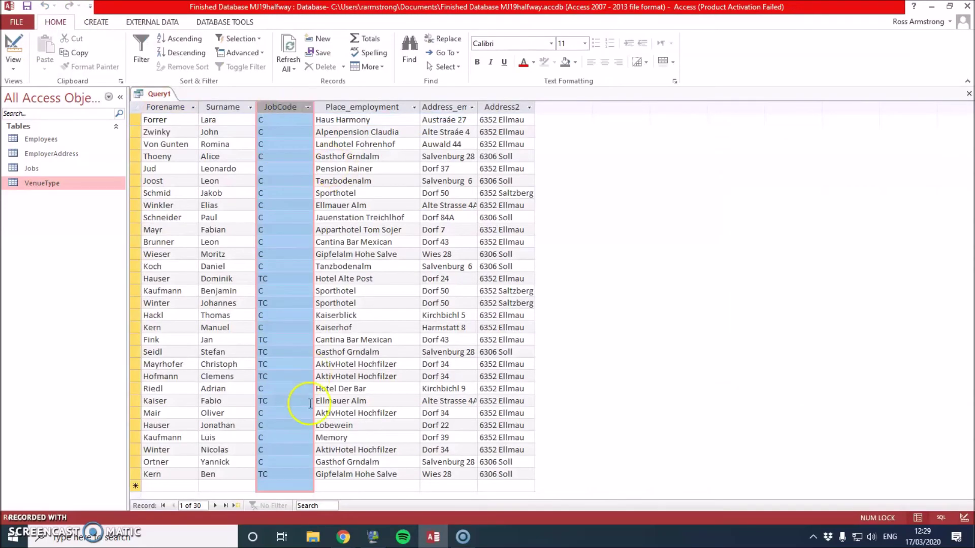
pyautogui.click(271, 241)
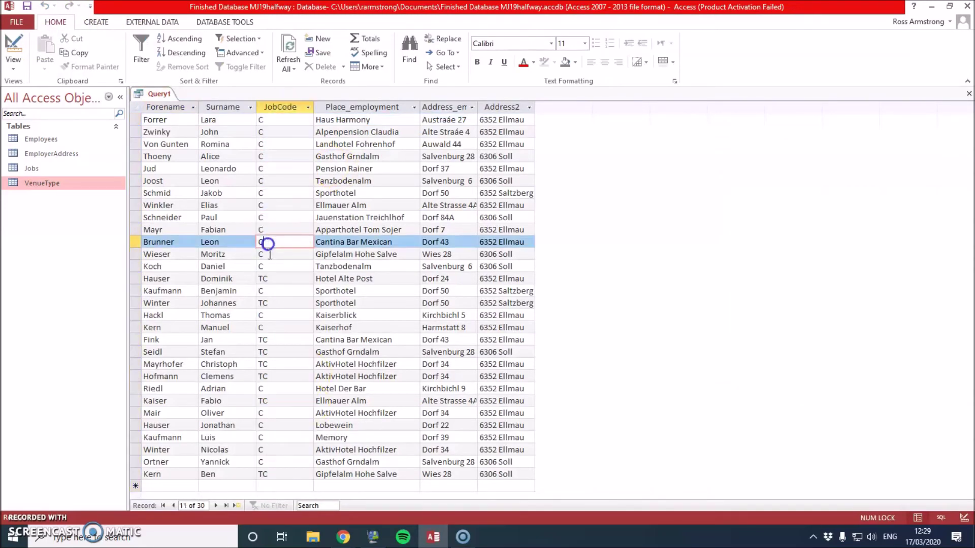
pyautogui.click(283, 299)
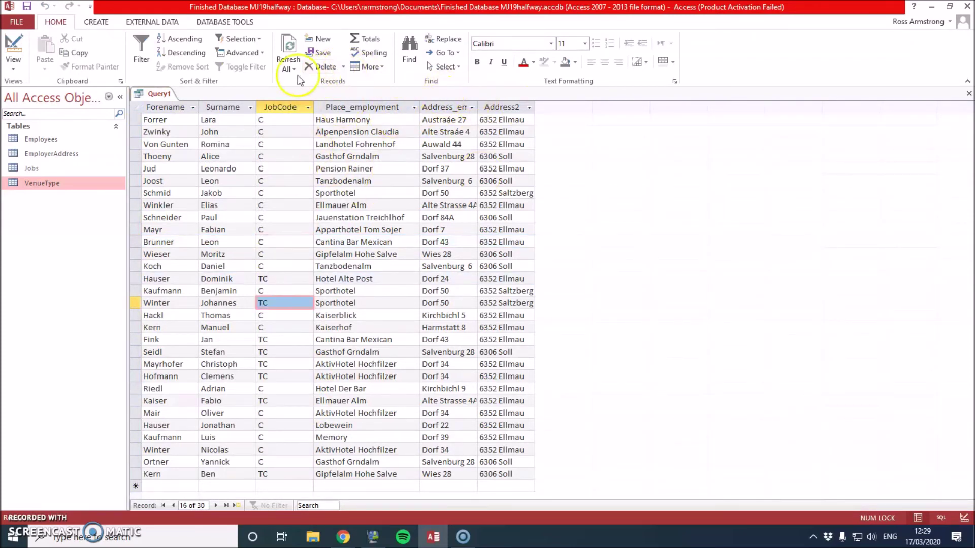
# - Save the query as 'C or TC Query' and launch the Report Wizard
pyautogui.rightClick(157, 94)
pyautogui.click(183, 96)
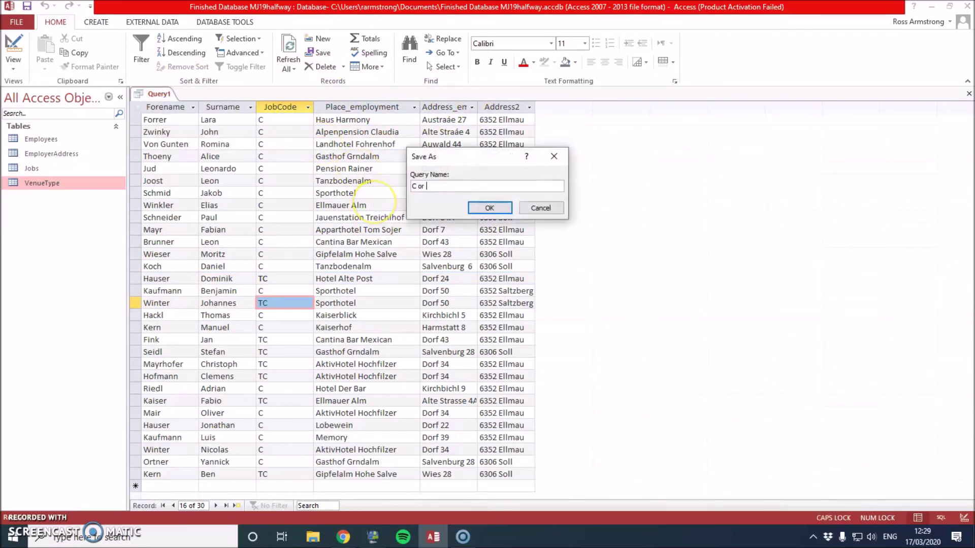
pyautogui.write('C or TC Query')
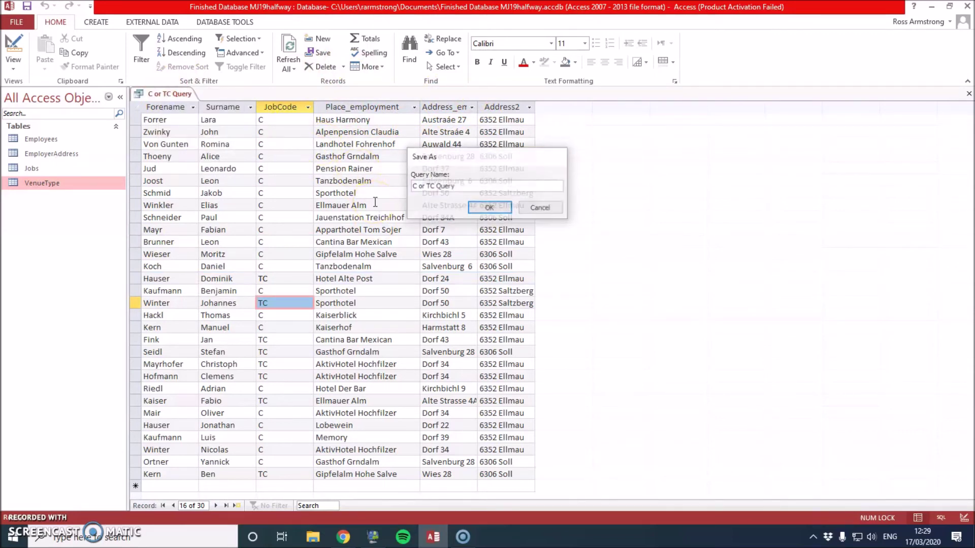
pyautogui.press('Return')
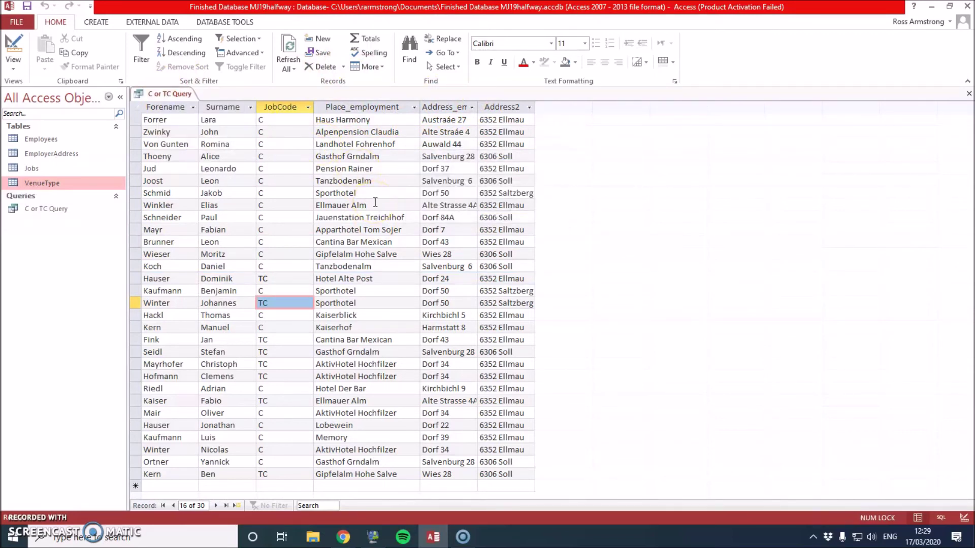
pyautogui.click(105, 23)
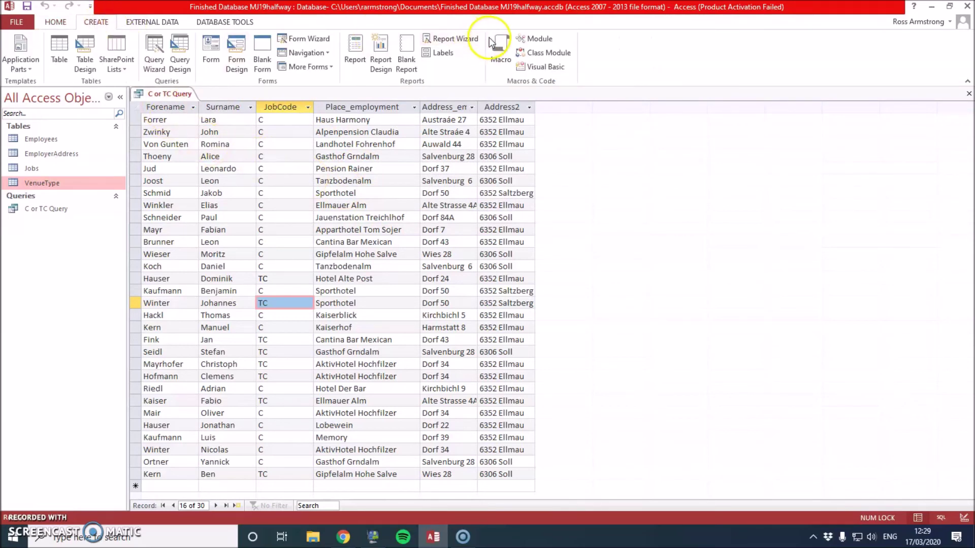
pyautogui.click(476, 46)
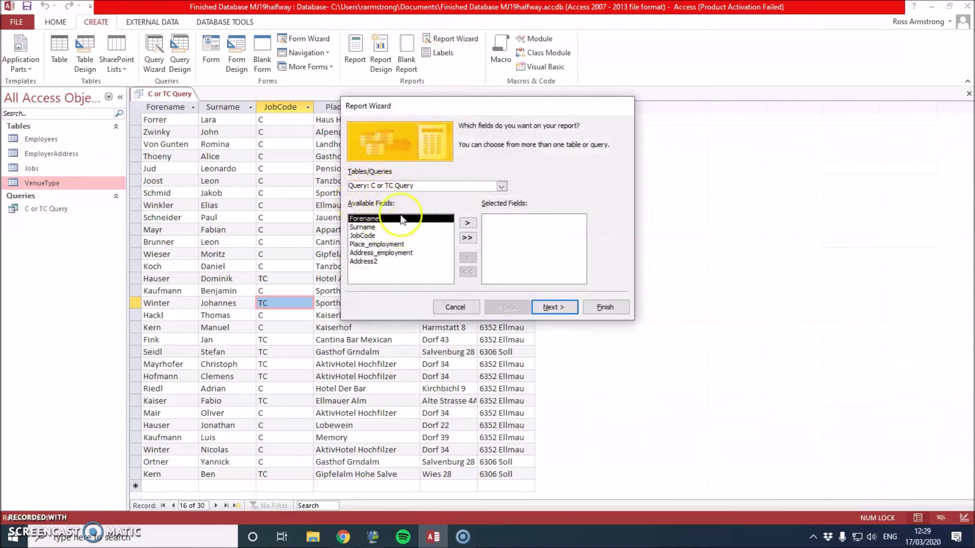
# - Include all query fields, view by EmployerAddress, and add no extra grouping levels
pyautogui.click(467, 238)
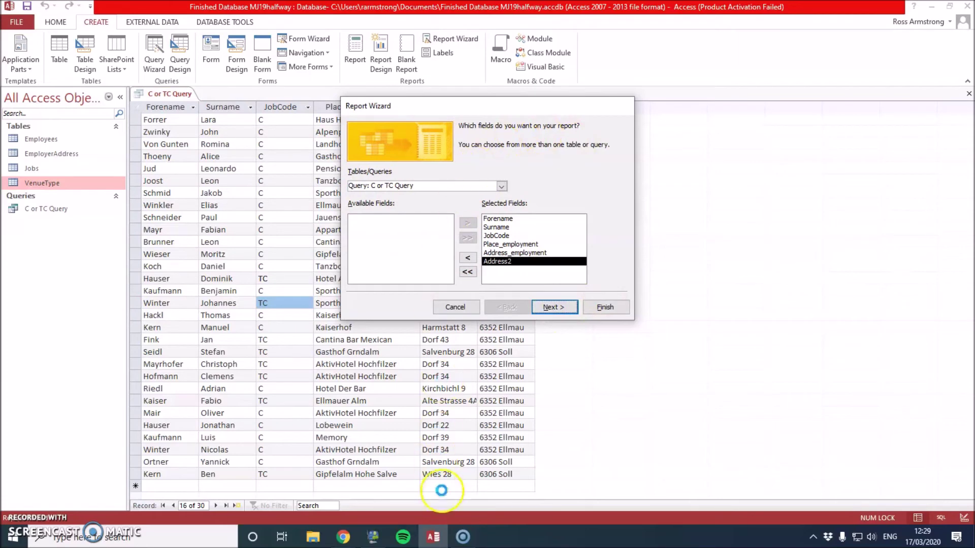
pyautogui.moveTo(345, 535)
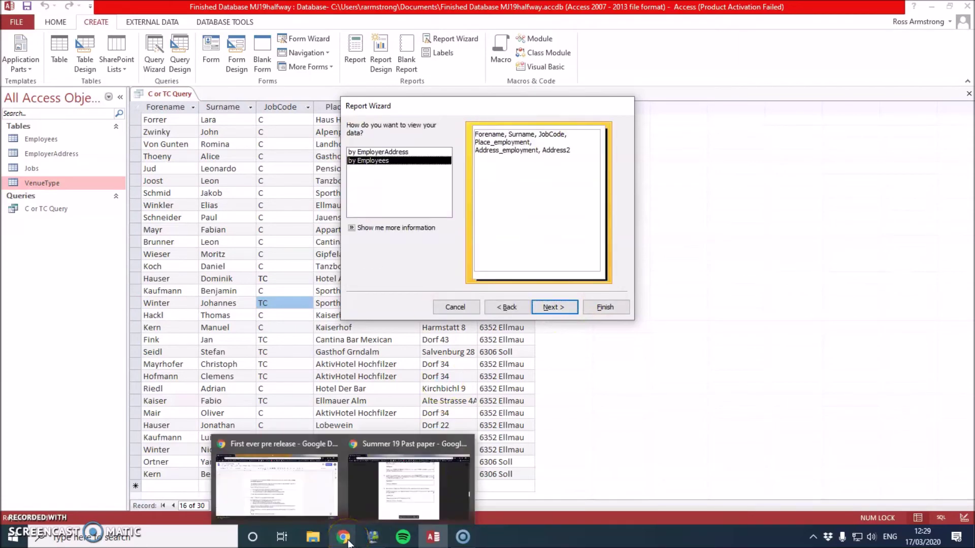
pyautogui.moveTo(396, 508)
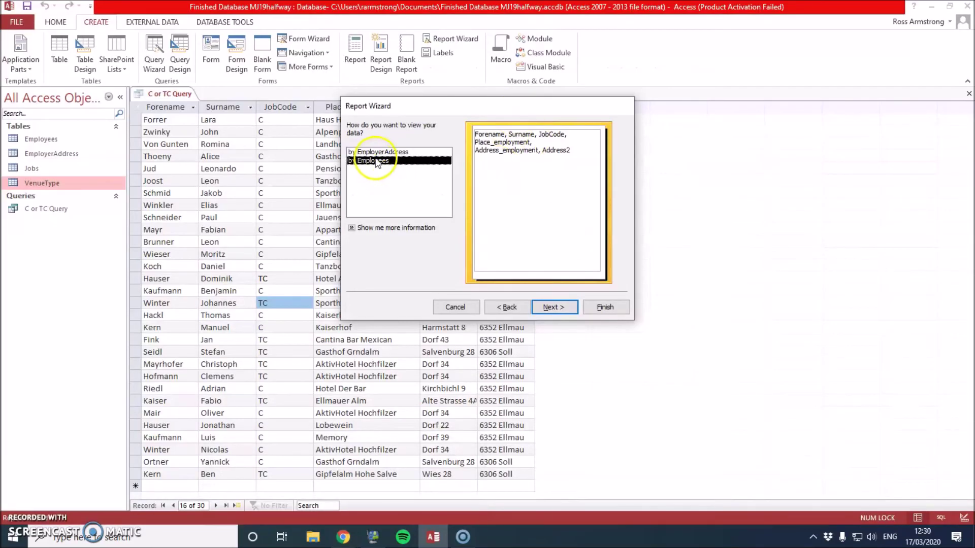
pyautogui.click(379, 152)
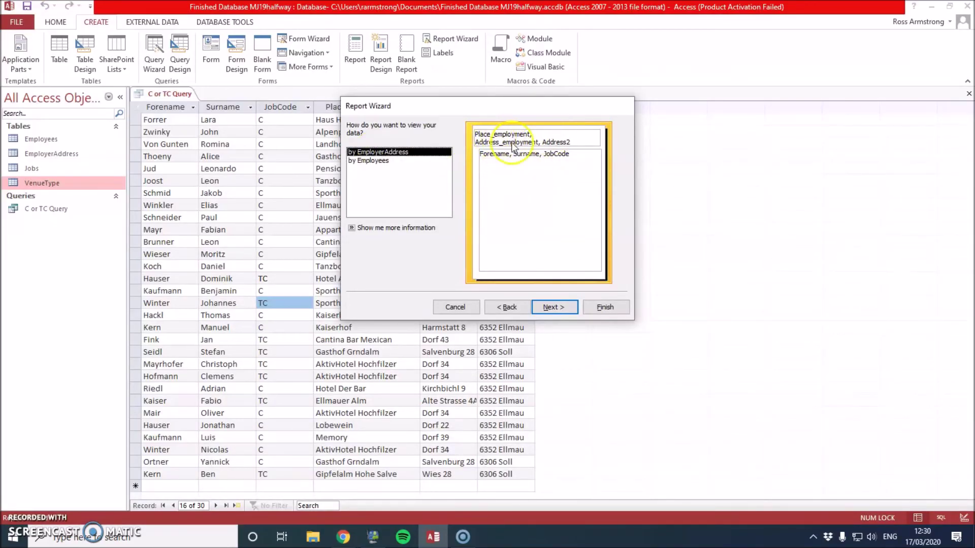
pyautogui.click(557, 306)
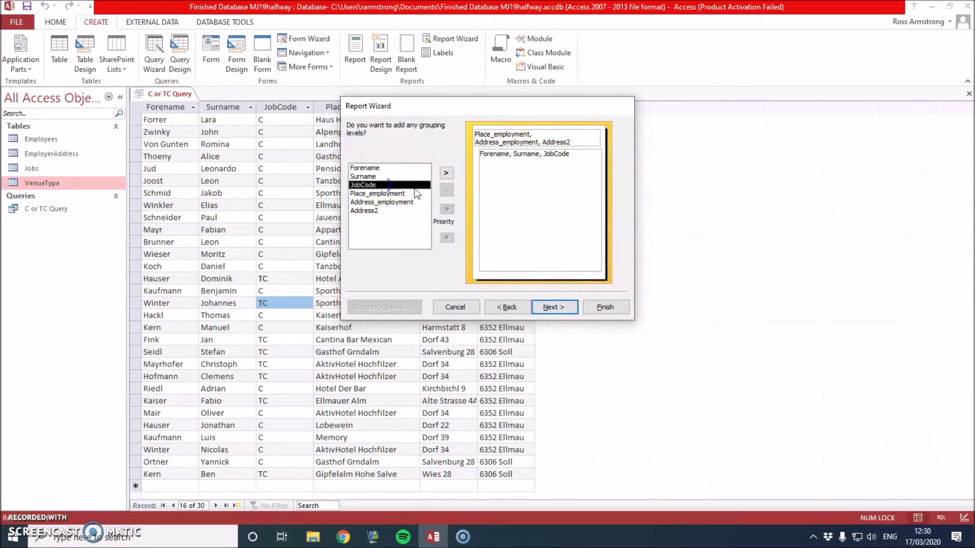
pyautogui.click(452, 171)
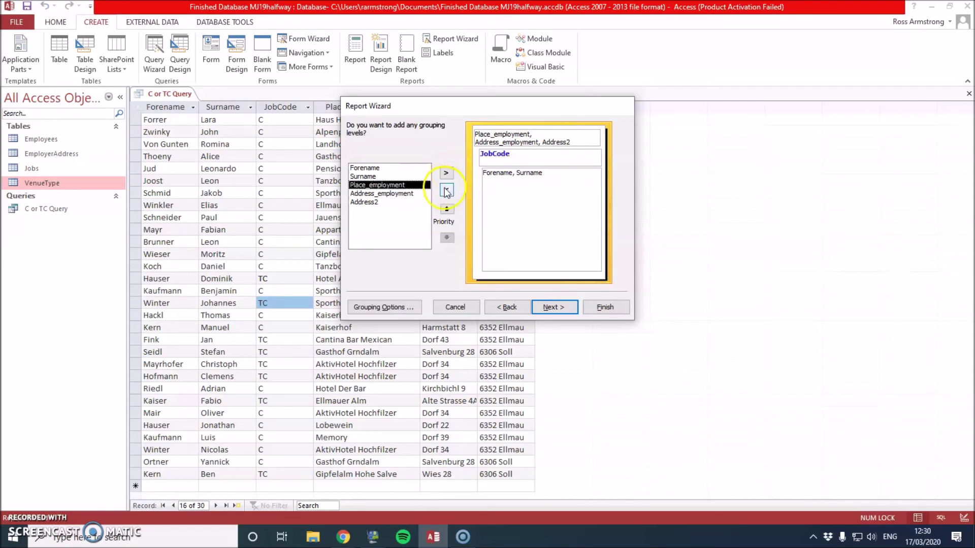
pyautogui.click(445, 188)
pyautogui.click(551, 306)
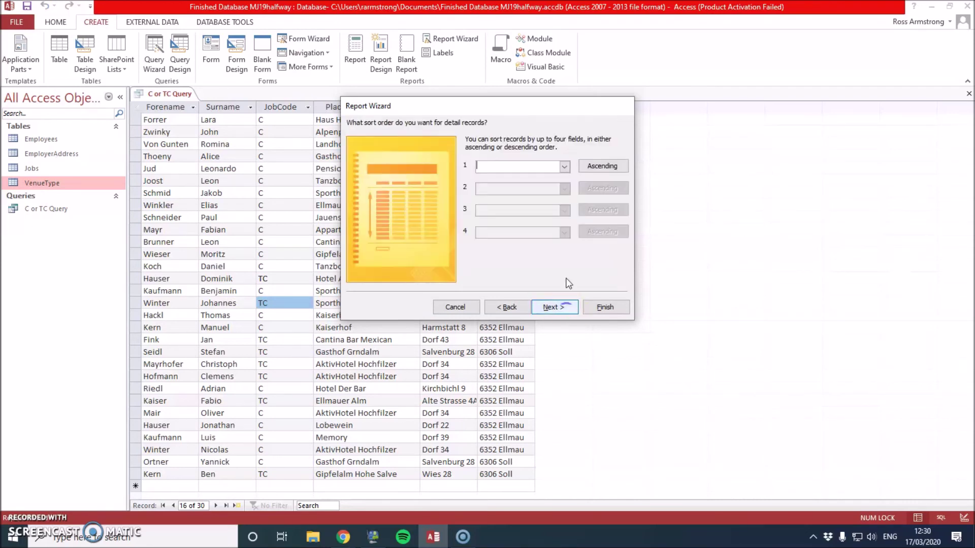
# - Sort the report records by JobCode, then by Surname
pyautogui.click(564, 167)
pyautogui.click(508, 204)
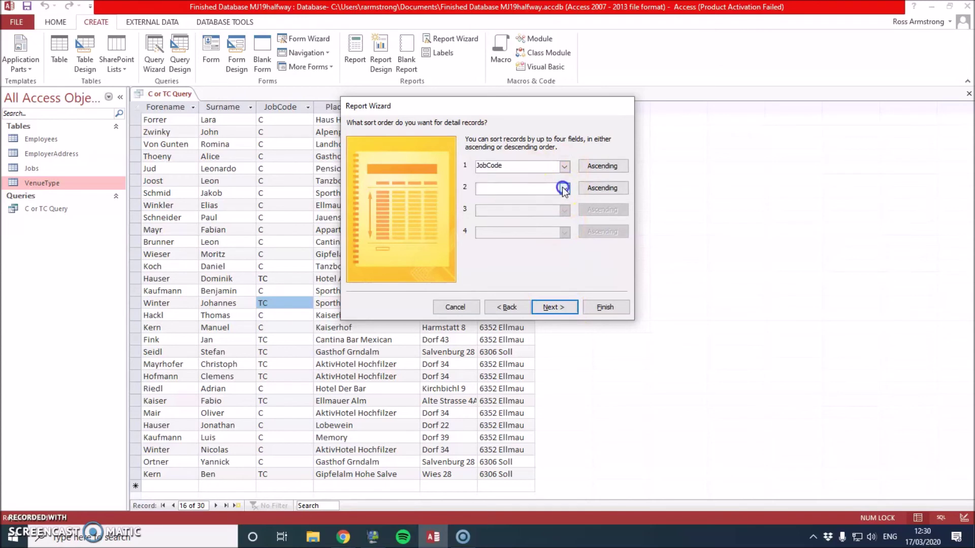
pyautogui.click(563, 187)
pyautogui.click(511, 215)
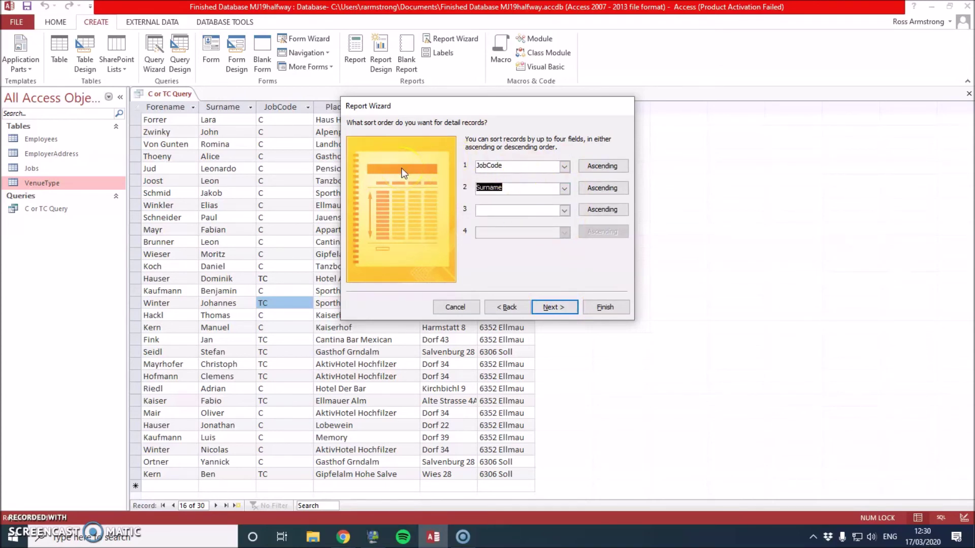
pyautogui.click(478, 168)
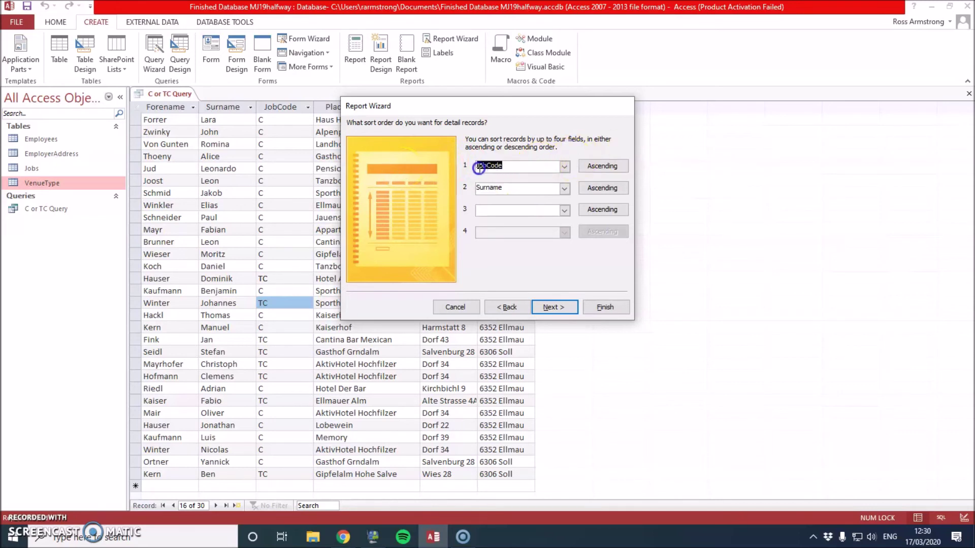
pyautogui.click(504, 187)
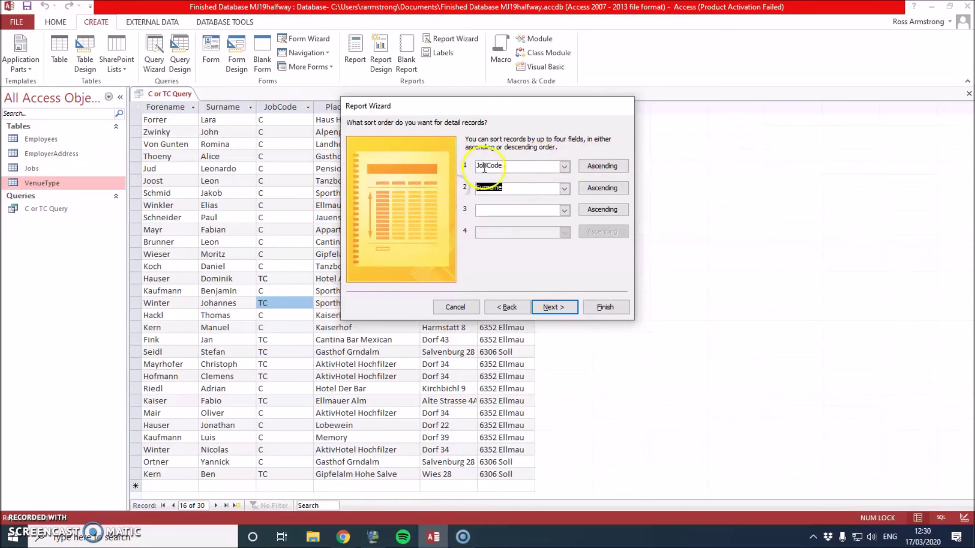
pyautogui.moveTo(483, 166); pyautogui.dragTo(499, 167)
pyautogui.click(478, 188)
pyautogui.click(530, 190)
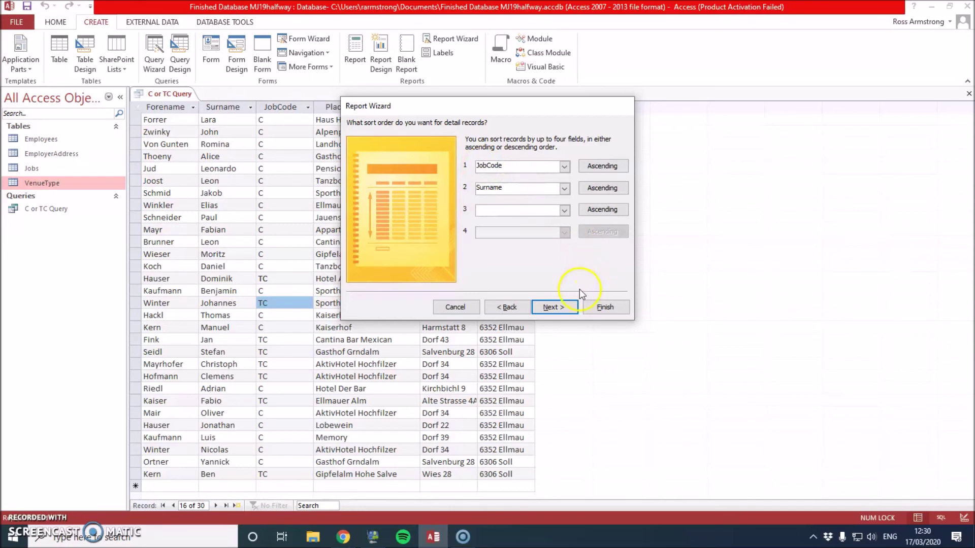
# - Keep the default layout and title, and finish with the report open in Design view
pyautogui.click(555, 307)
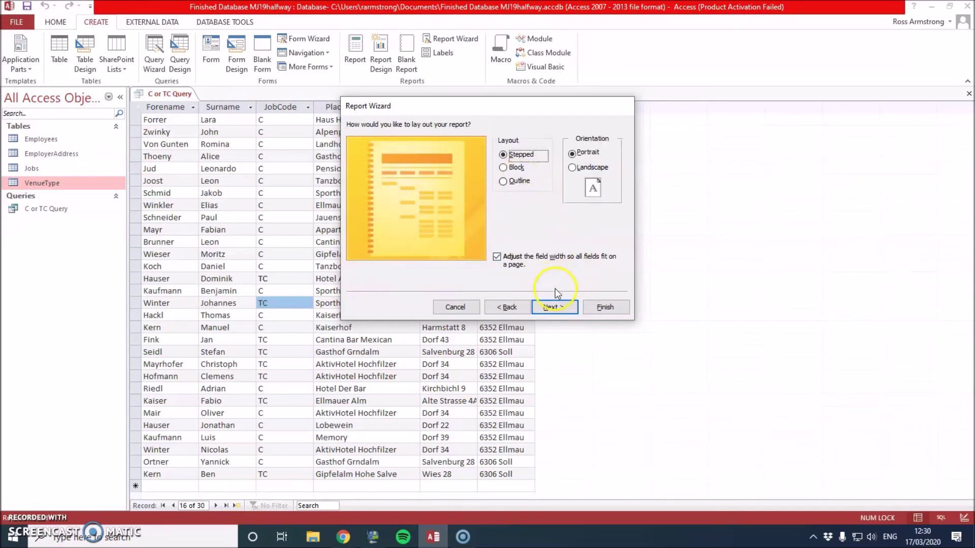
pyautogui.click(544, 303)
pyautogui.click(449, 241)
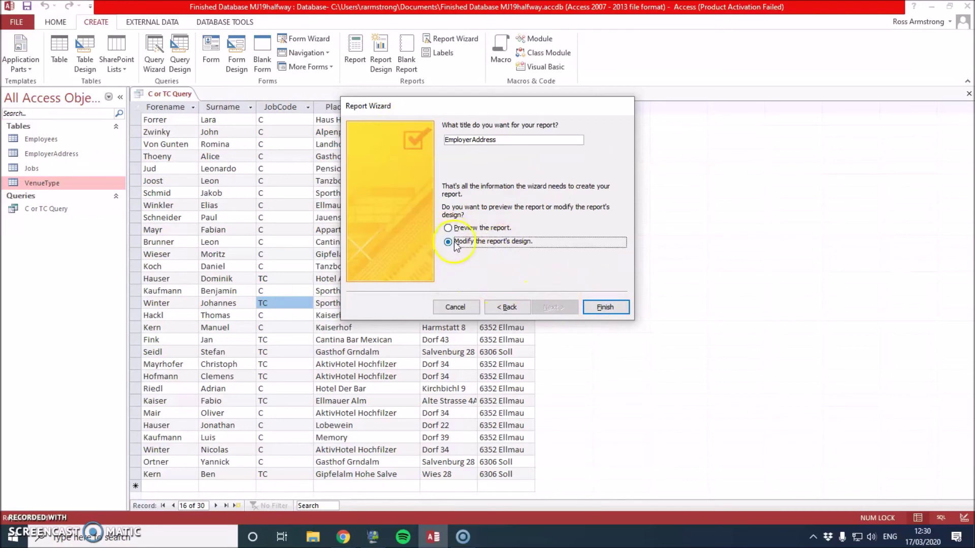
pyautogui.click(603, 305)
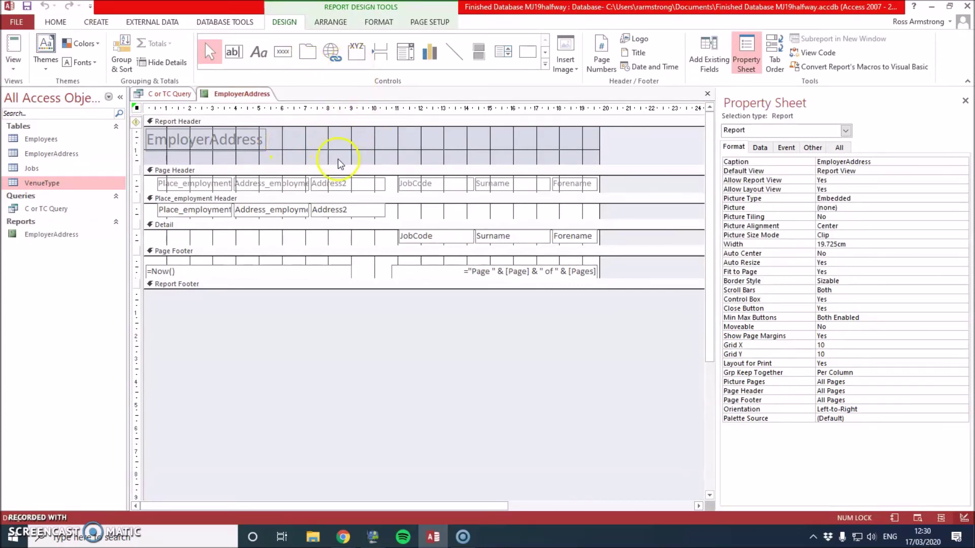
# - Select every control on the EmployerAddress report and arrange them in a tabular layout
pyautogui.click(340, 23)
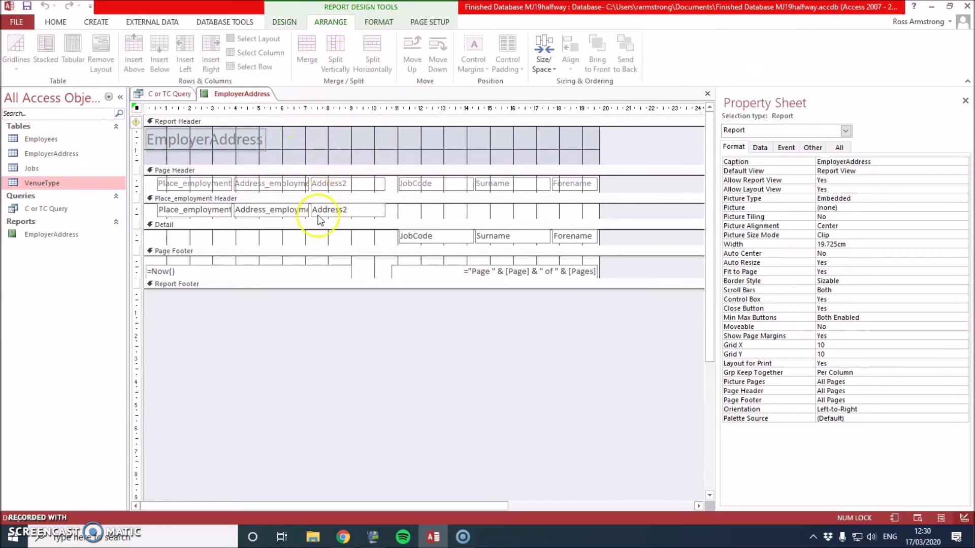
pyautogui.hotkey('ctrl', 'a')
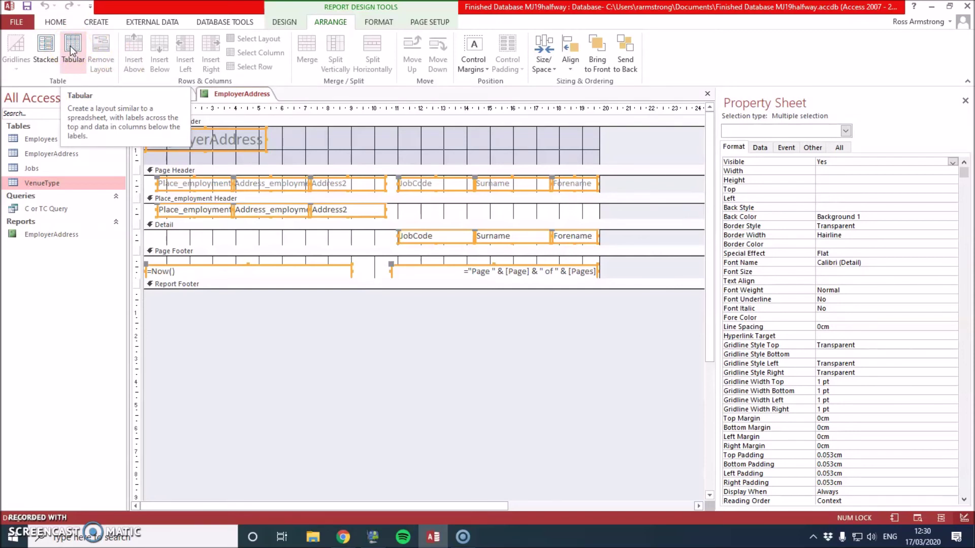
pyautogui.click(71, 47)
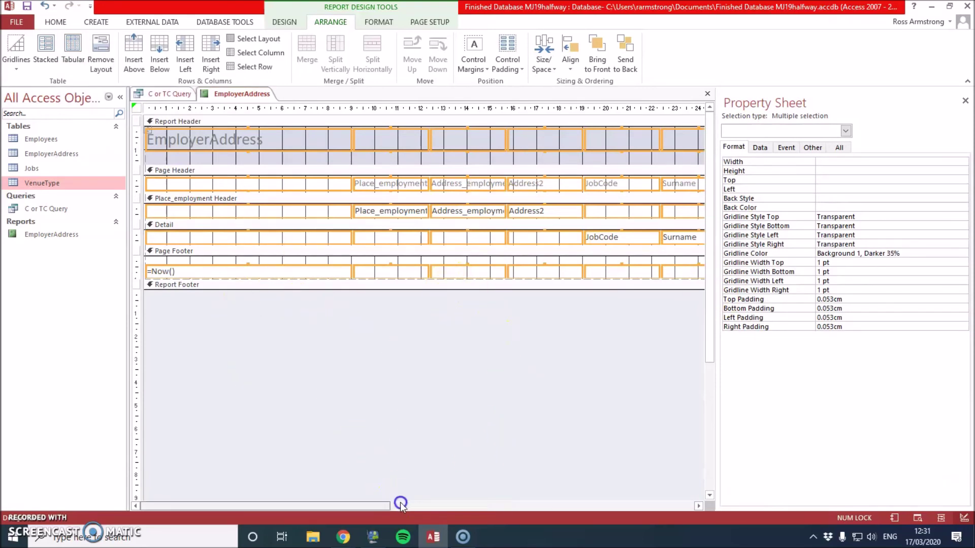
pyautogui.moveTo(402, 505); pyautogui.dragTo(624, 507)
pyautogui.click(581, 411)
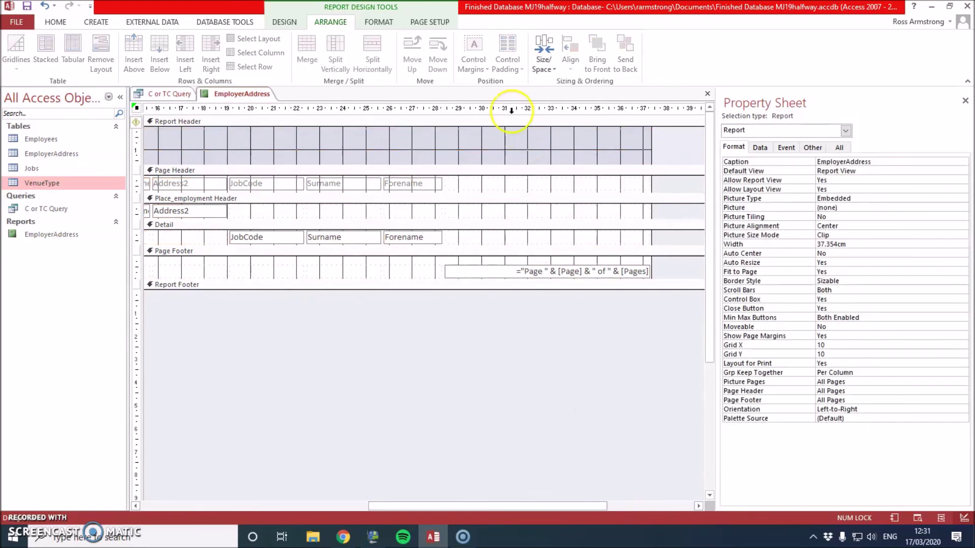
# - Move the page-number box left in the footer and trim empty space from the report's right
pyautogui.click(507, 141)
pyautogui.keyDown('shift'); pyautogui.click(513, 184); pyautogui.keyUp('shift')
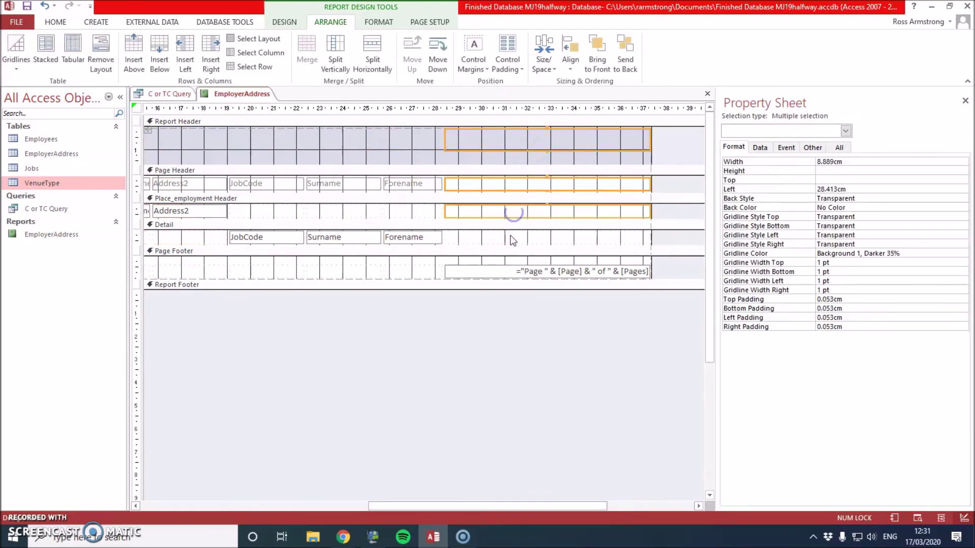
pyautogui.click(508, 235)
pyautogui.click(531, 269)
pyautogui.moveTo(532, 268); pyautogui.dragTo(258, 267)
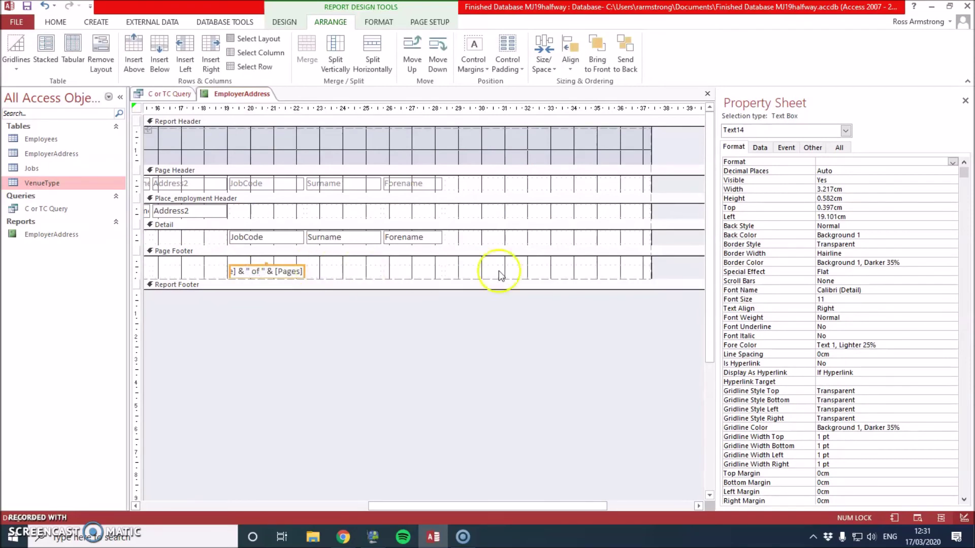
pyautogui.click(640, 268)
pyautogui.click(643, 263)
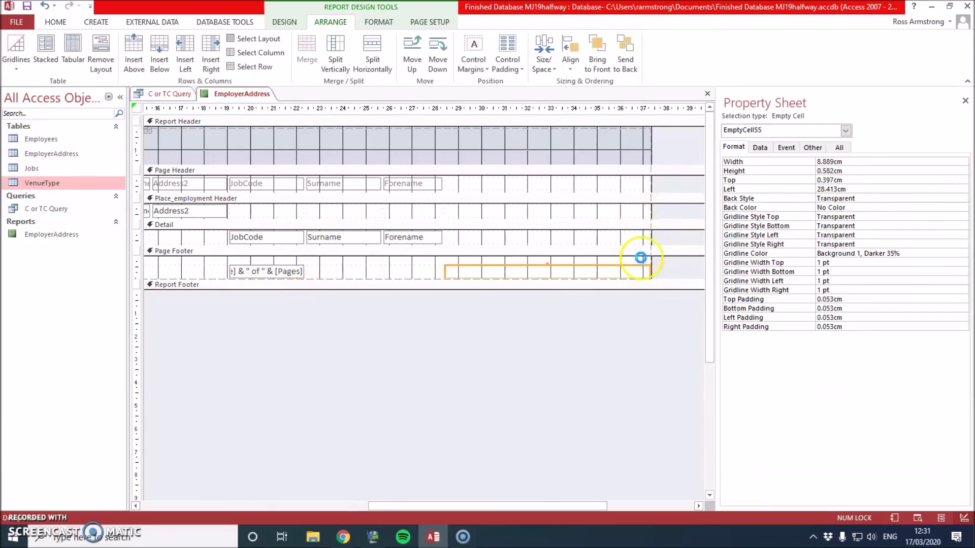
pyautogui.moveTo(649, 211); pyautogui.dragTo(442, 213)
pyautogui.click(435, 506)
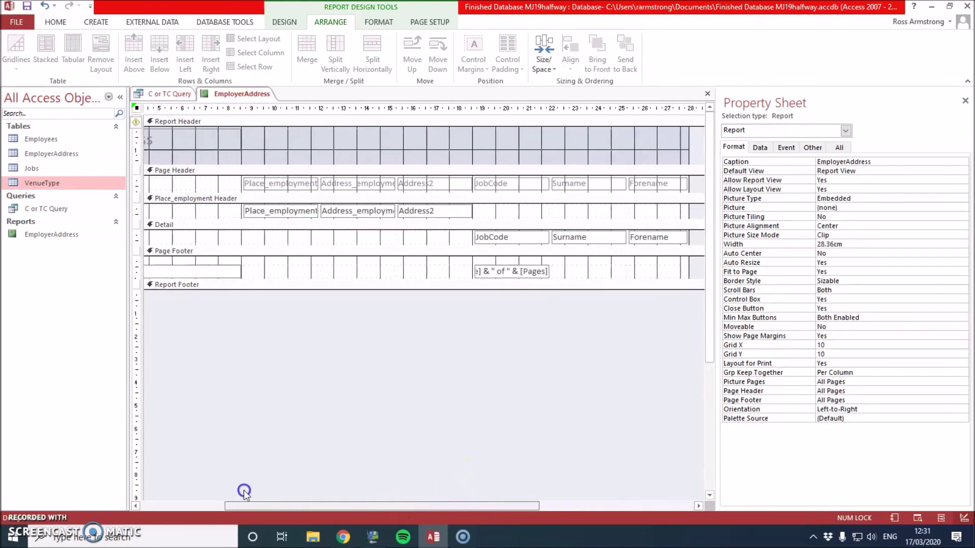
pyautogui.moveTo(244, 492); pyautogui.dragTo(159, 478)
# - Rearrange the page footer, moving the =Now() date box to the right
pyautogui.click(311, 168)
pyautogui.click(300, 183)
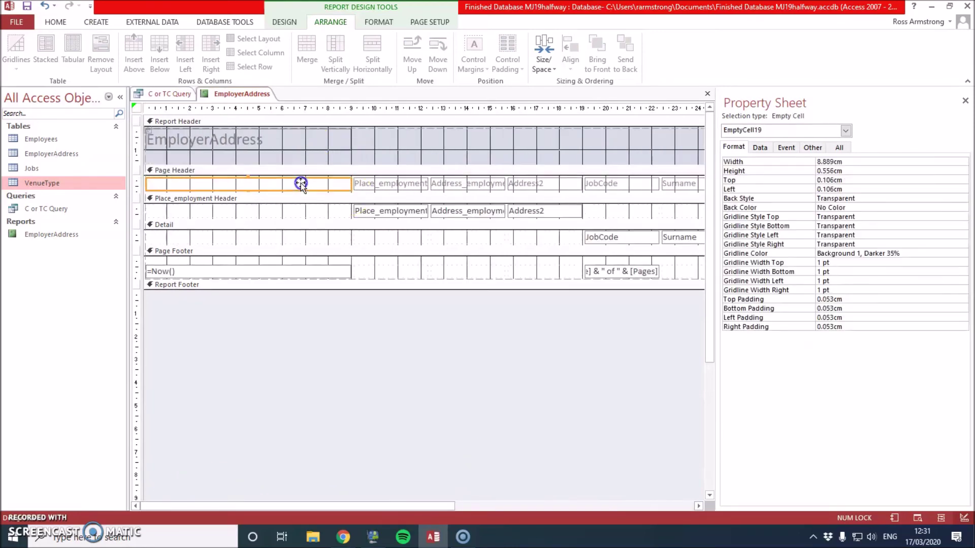
pyautogui.keyDown('shift'); pyautogui.click(306, 210); pyautogui.keyUp('shift')
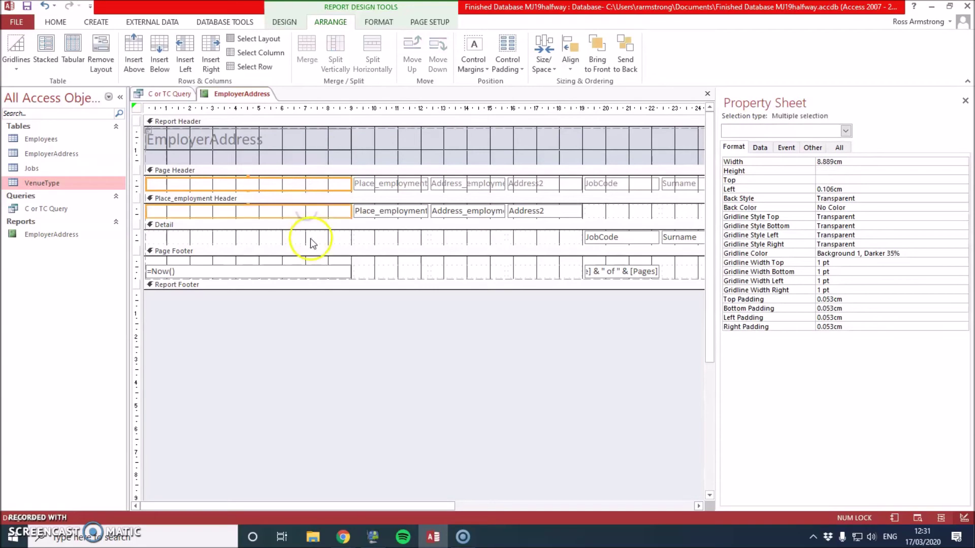
pyautogui.keyDown('shift'); pyautogui.click(310, 238); pyautogui.keyUp('shift')
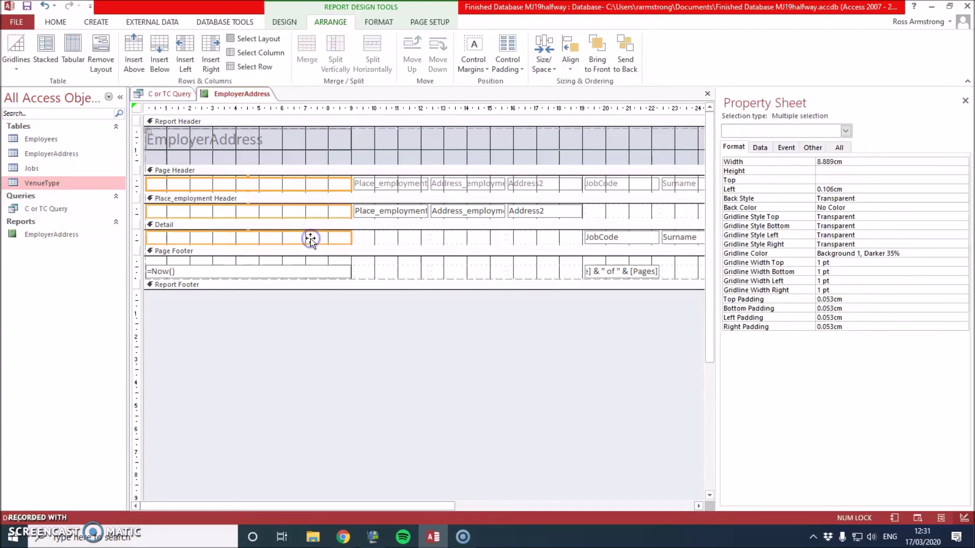
pyautogui.click(319, 269)
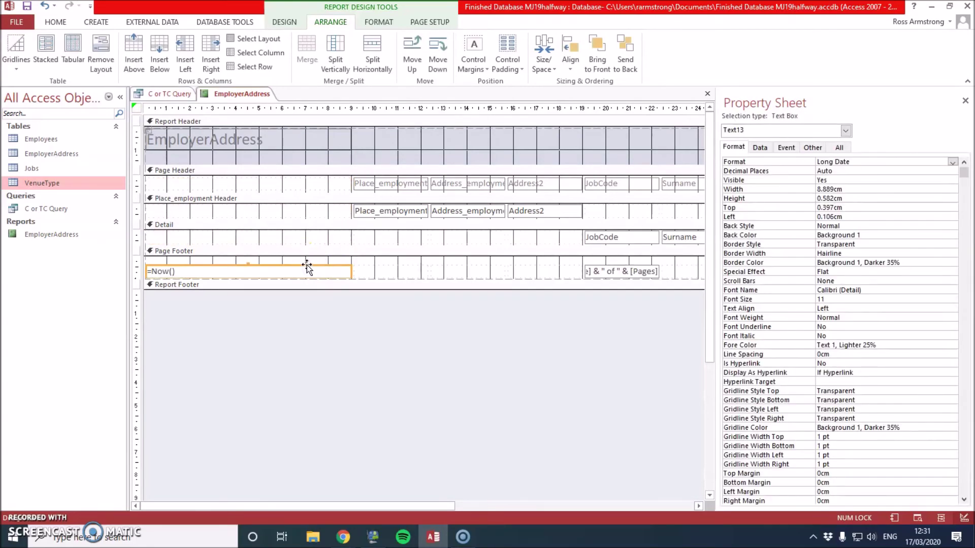
pyautogui.moveTo(307, 264); pyautogui.dragTo(457, 269)
pyautogui.click(269, 251)
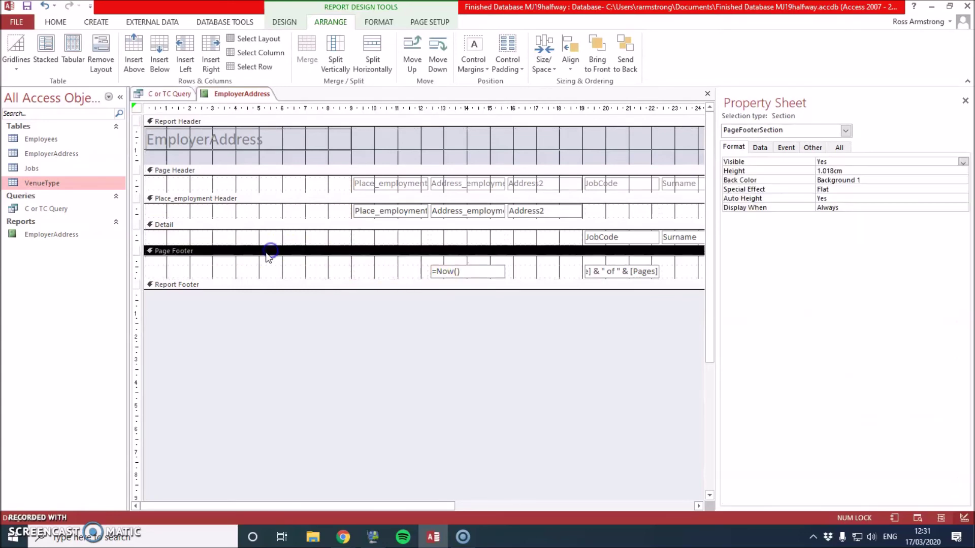
pyautogui.click(260, 265)
pyautogui.hotkey('ctrl', 'r')
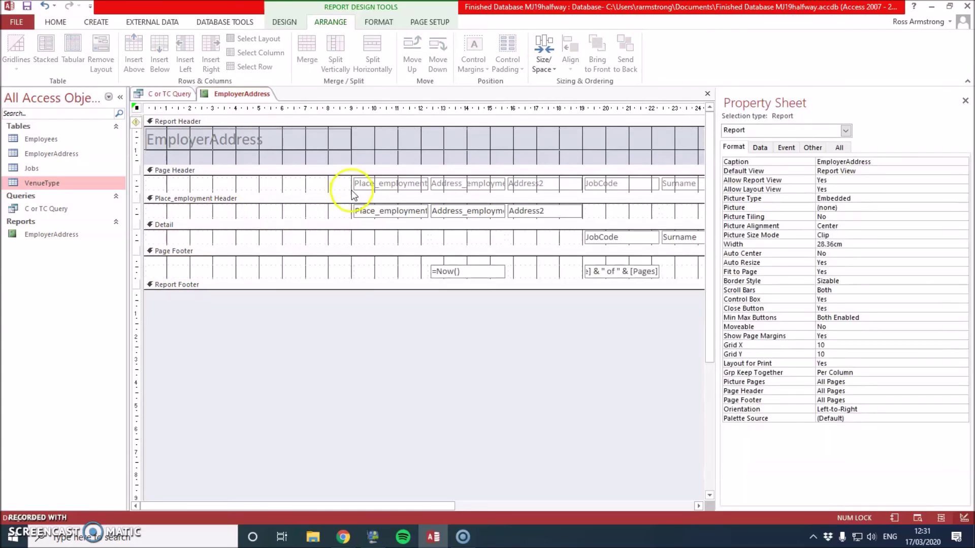
# - Multi-select the Place_employment, Address_employment, Address2, JobCode, Surname and Forename columns and shift them left
pyautogui.click(366, 184)
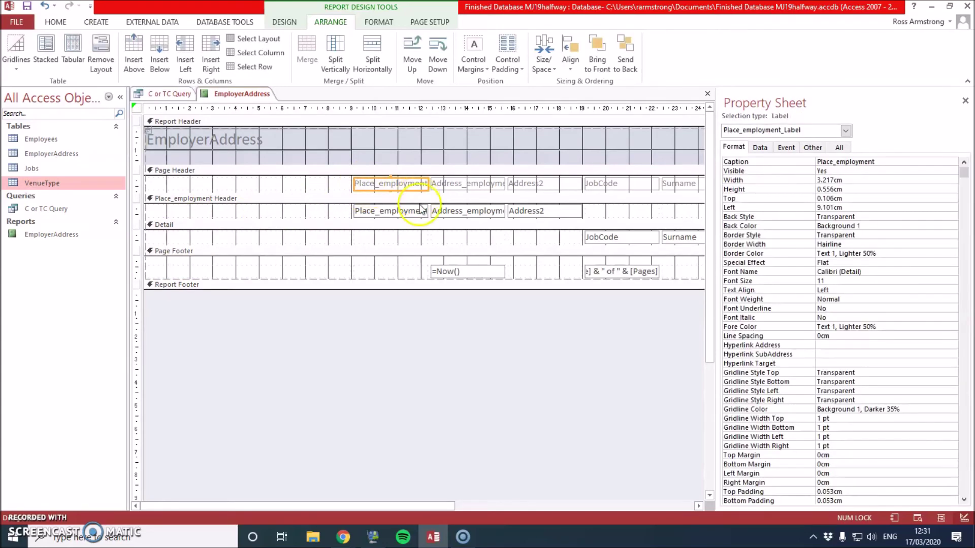
pyautogui.keyDown('shift'); pyautogui.click(502, 188); pyautogui.keyUp('shift')
pyautogui.keyDown('shift'); pyautogui.click(529, 215); pyautogui.keyUp('shift')
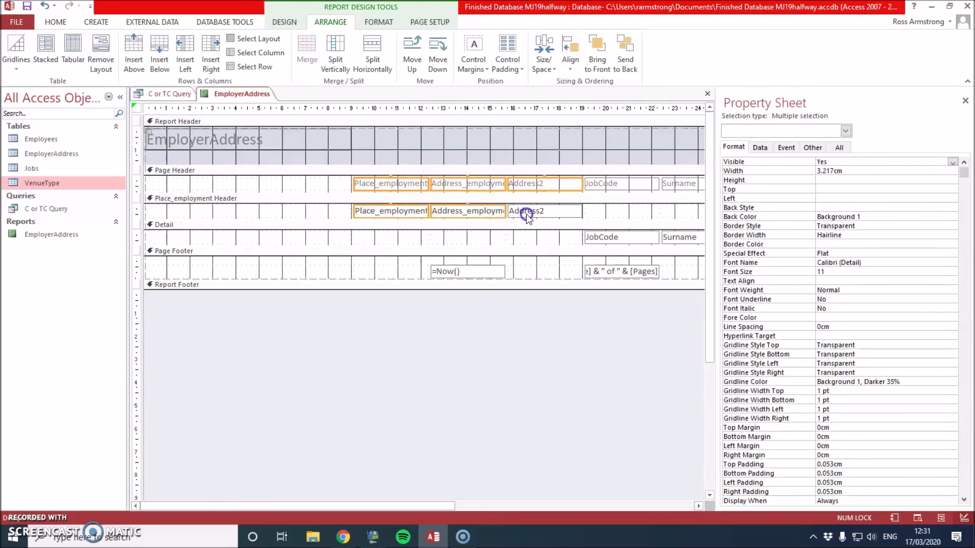
pyautogui.keyDown('shift'); pyautogui.click(481, 271); pyautogui.keyUp('shift')
pyautogui.keyDown('shift'); pyautogui.click(599, 239); pyautogui.keyUp('shift')
pyautogui.keyDown('shift'); pyautogui.click(608, 274); pyautogui.keyUp('shift')
pyautogui.keyDown('shift'); pyautogui.click(616, 185); pyautogui.keyUp('shift')
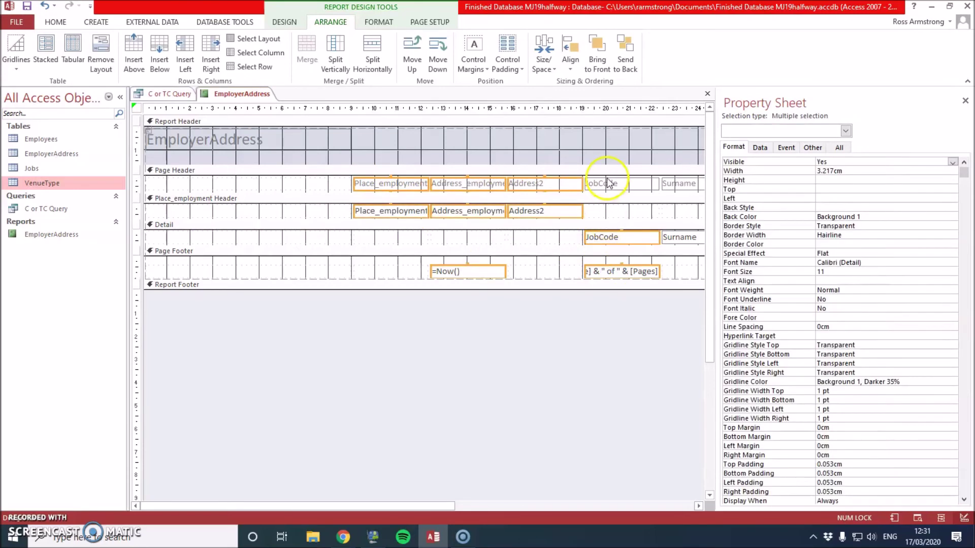
pyautogui.keyDown('shift'); pyautogui.click(669, 184); pyautogui.keyUp('shift')
pyautogui.keyDown('shift'); pyautogui.click(677, 238); pyautogui.keyUp('shift')
pyautogui.moveTo(431, 507); pyautogui.dragTo(670, 506)
pyautogui.keyDown('shift'); pyautogui.click(494, 184); pyautogui.keyUp('shift')
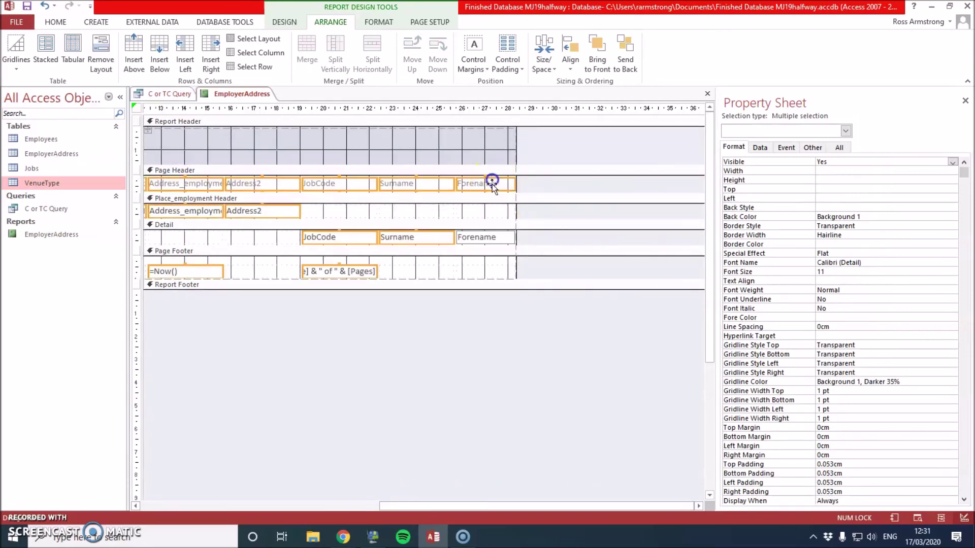
pyautogui.moveTo(405, 504); pyautogui.dragTo(157, 488)
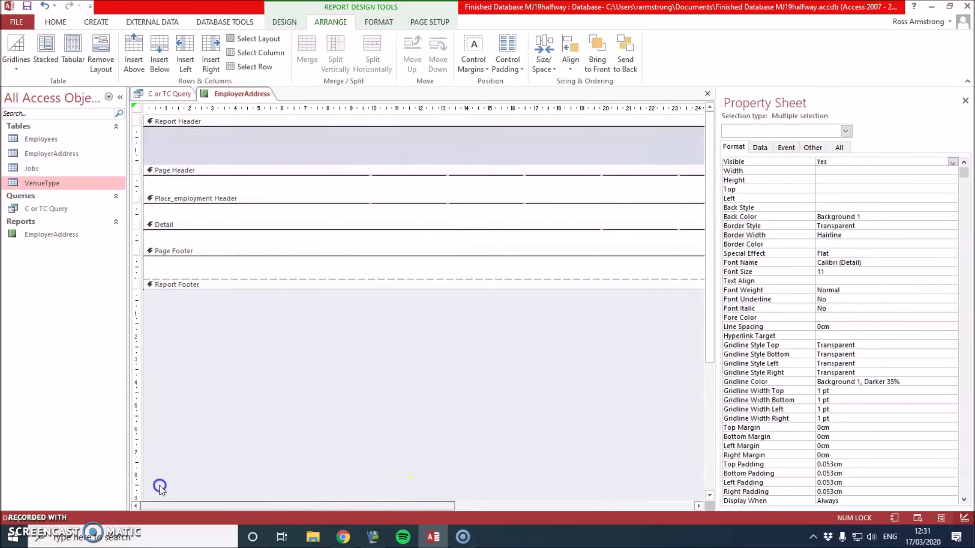
pyautogui.moveTo(372, 181); pyautogui.dragTo(152, 187)
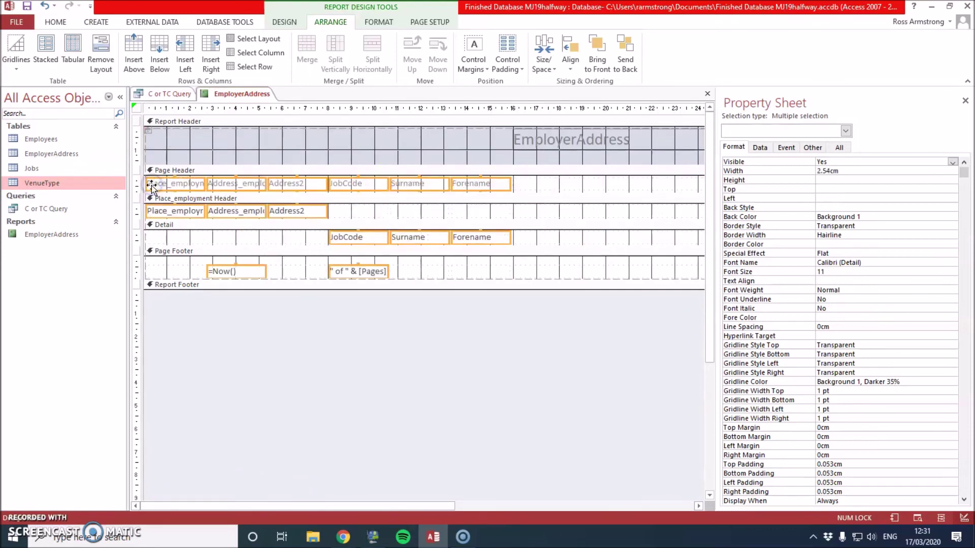
# - Move the EmployerAddress title to the header's left edge and clear the empty right-hand cells
pyautogui.click(561, 185)
pyautogui.click(533, 142)
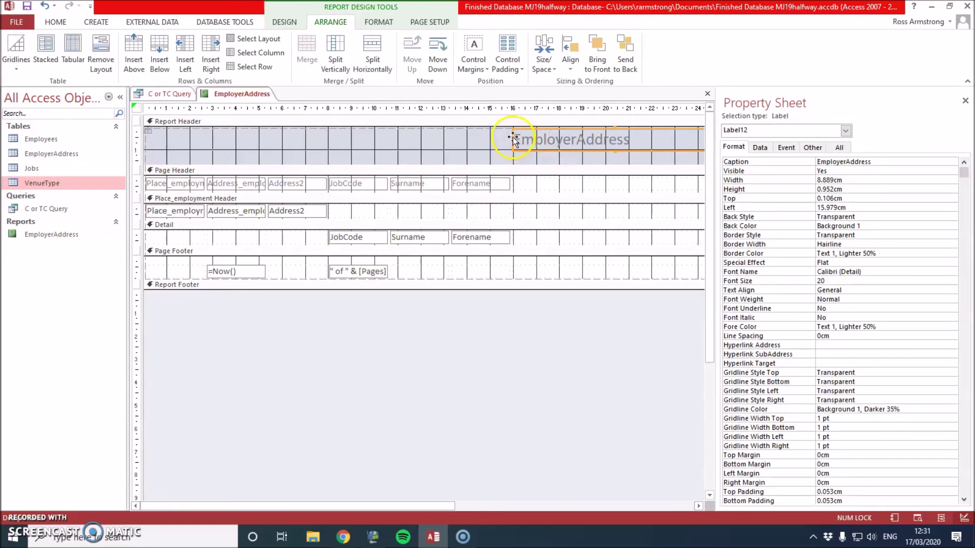
pyautogui.moveTo(513, 138); pyautogui.dragTo(152, 138)
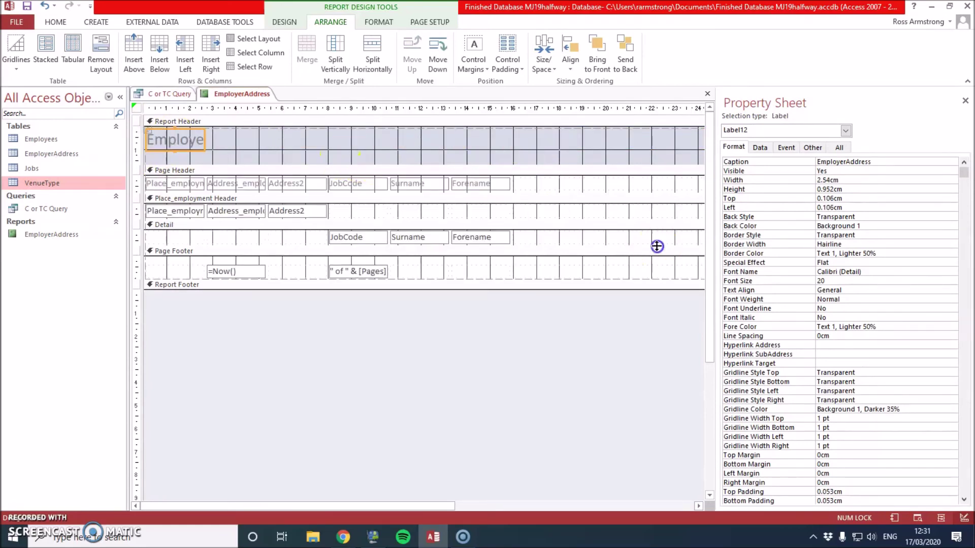
pyautogui.click(549, 185)
pyautogui.keyDown('shift'); pyautogui.click(601, 213); pyautogui.keyUp('shift')
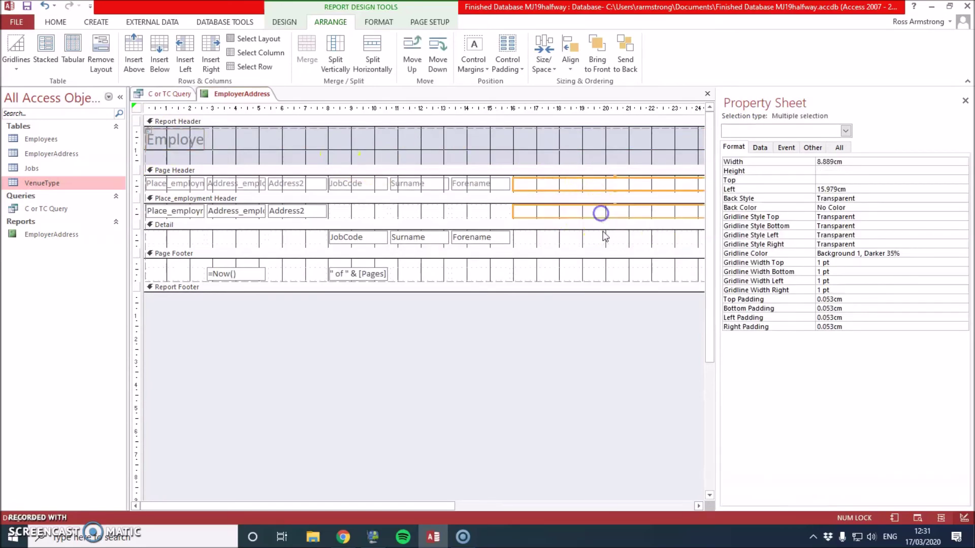
pyautogui.keyDown('shift'); pyautogui.click(604, 238); pyautogui.keyUp('shift')
pyautogui.click(671, 309)
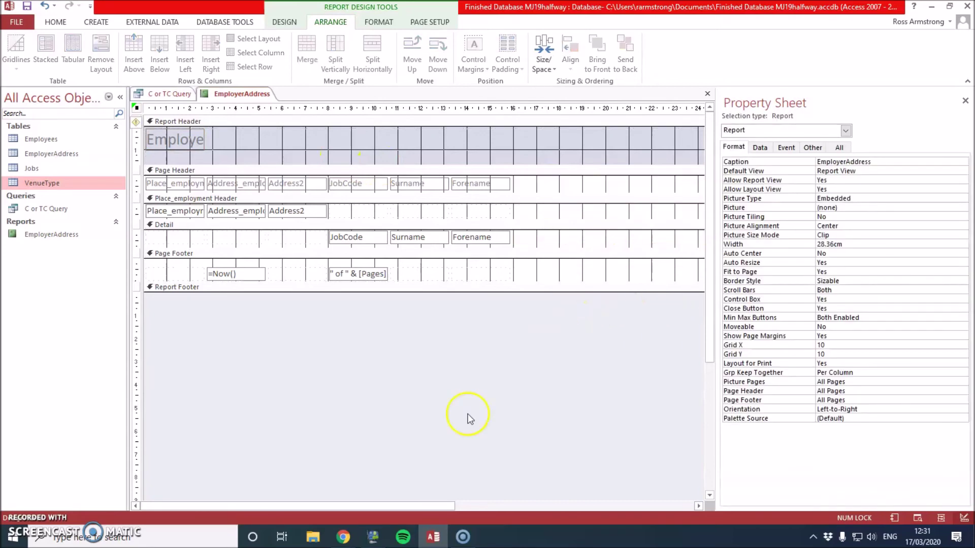
pyautogui.moveTo(408, 505); pyautogui.dragTo(591, 505)
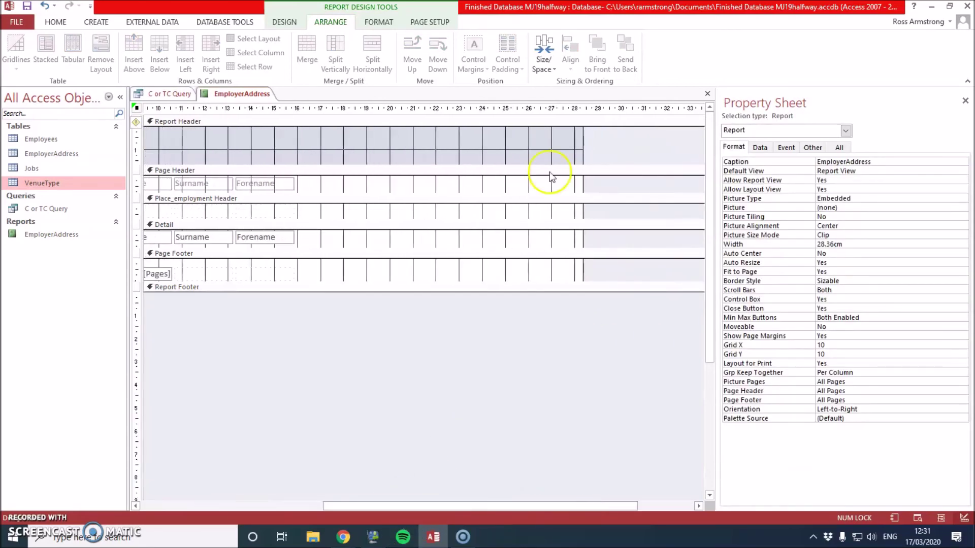
# - Narrow the report width from 28.36 cm to about 16.397 cm
pyautogui.click(498, 142)
pyautogui.click(486, 181)
pyautogui.click(481, 208)
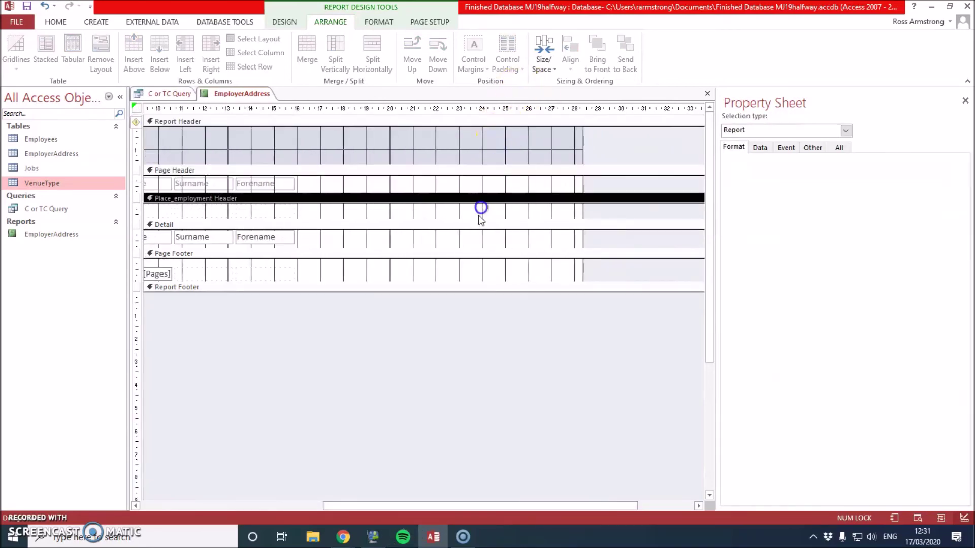
pyautogui.click(471, 233)
pyautogui.click(471, 252)
pyautogui.click(583, 186)
pyautogui.moveTo(583, 186); pyautogui.dragTo(307, 177)
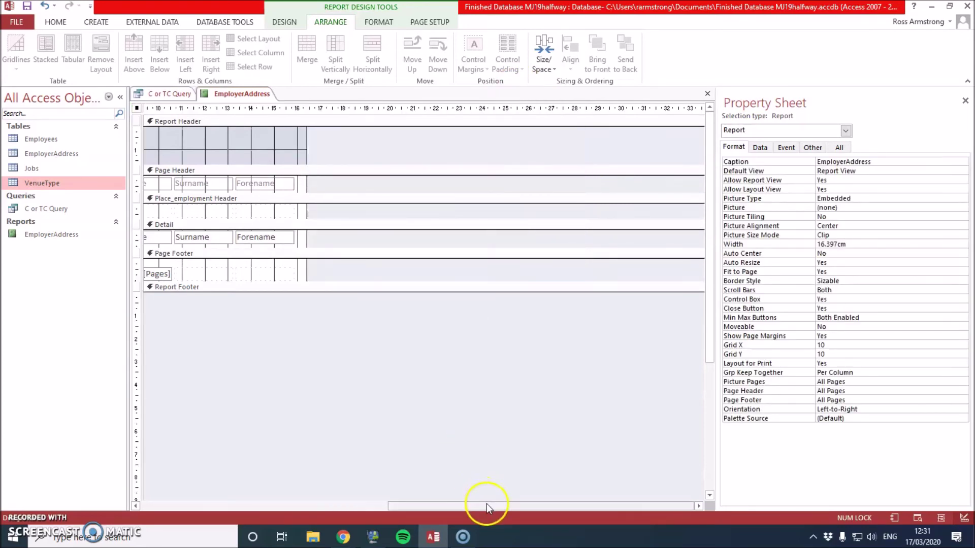
pyautogui.moveTo(483, 505); pyautogui.dragTo(227, 506)
pyautogui.click(164, 141)
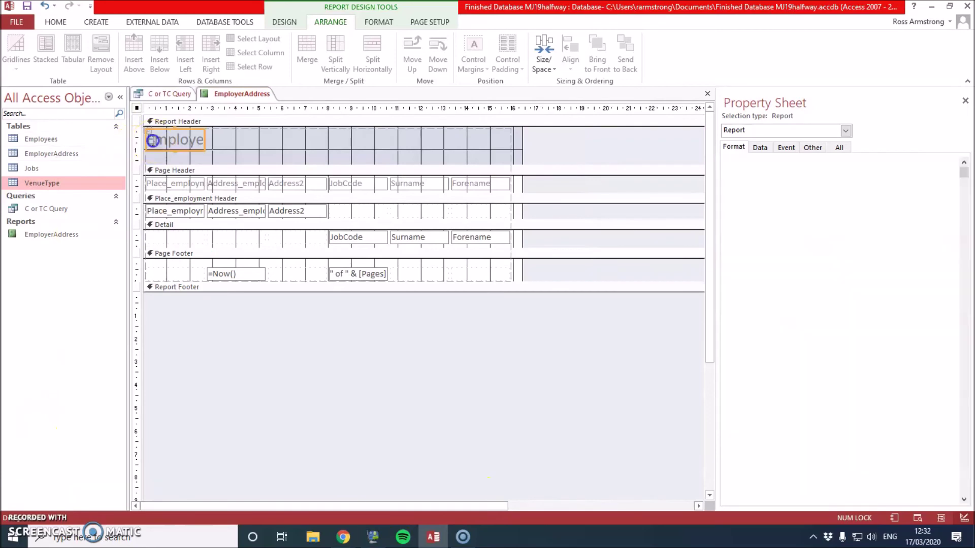
# - Select the EmployerAddress title label in the report header
pyautogui.click(206, 139)
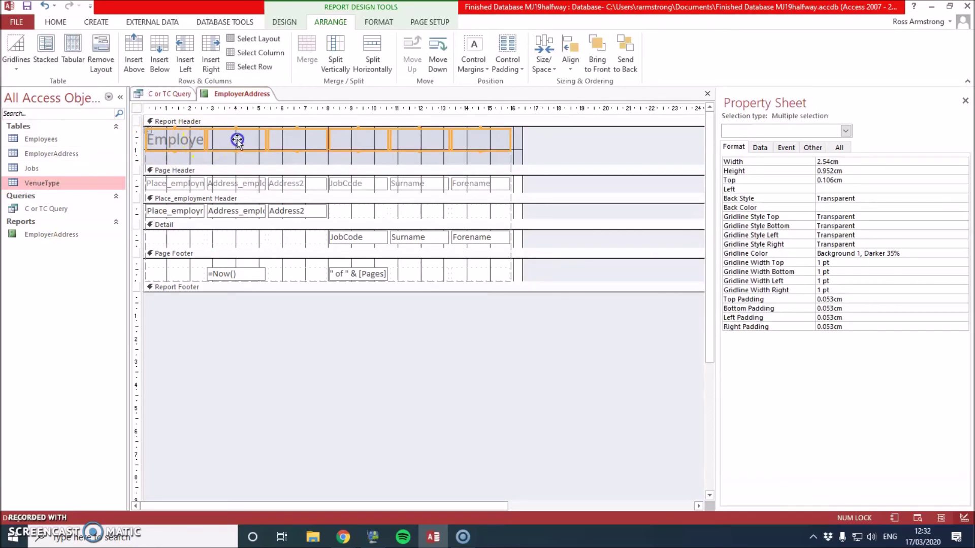
pyautogui.click(209, 172)
pyautogui.click(196, 147)
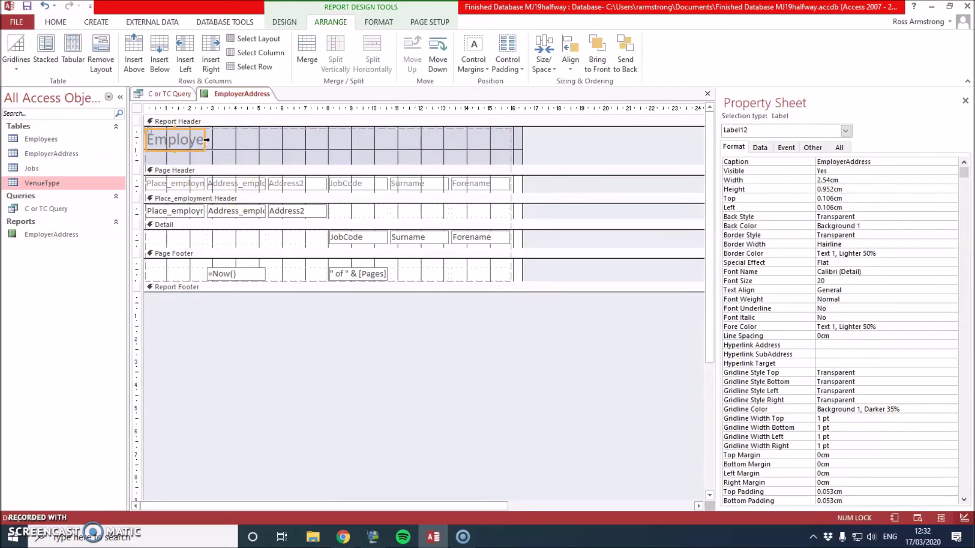
pyautogui.click(207, 140)
pyautogui.click(177, 151)
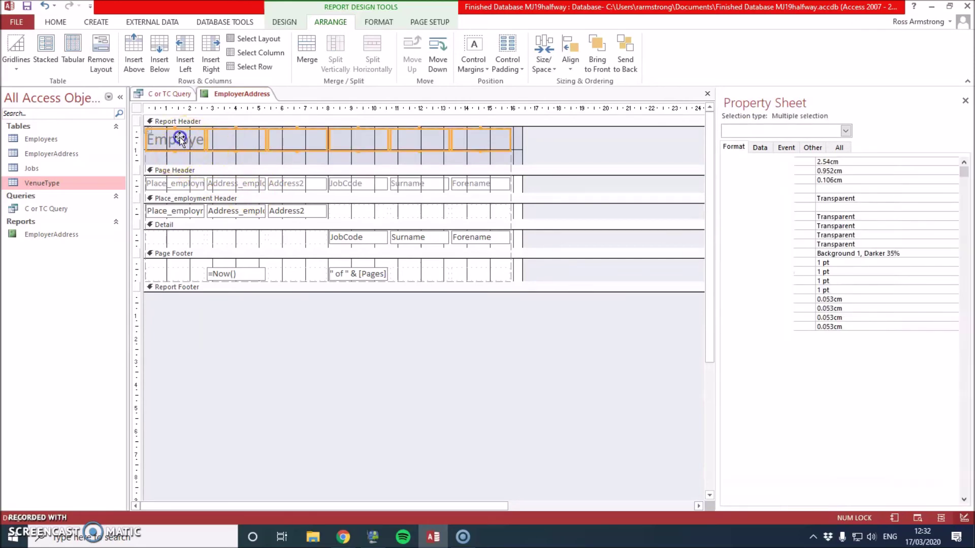
# - Add a new report header label reading 'Chefs and Trainee Chefs'
pyautogui.click(284, 22)
pyautogui.click(282, 51)
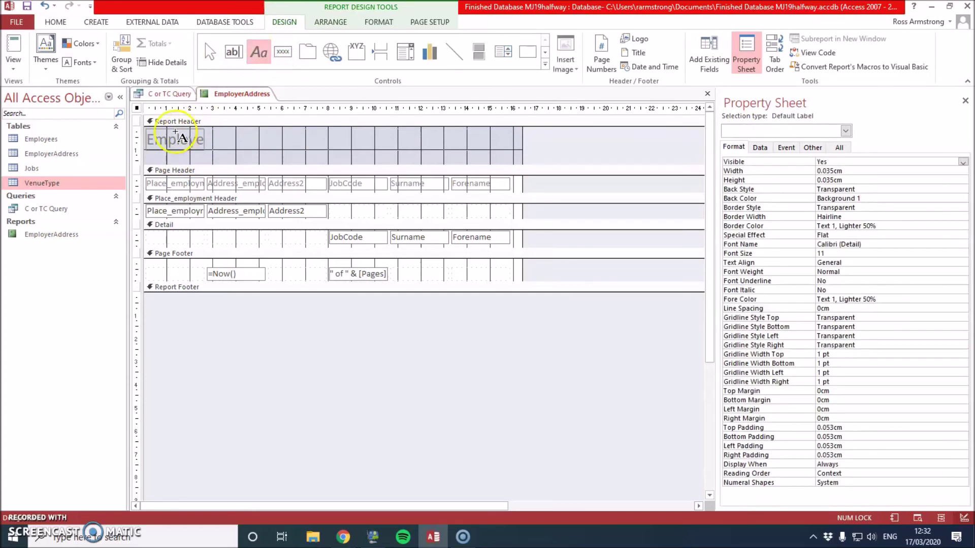
pyautogui.moveTo(173, 133); pyautogui.dragTo(282, 153)
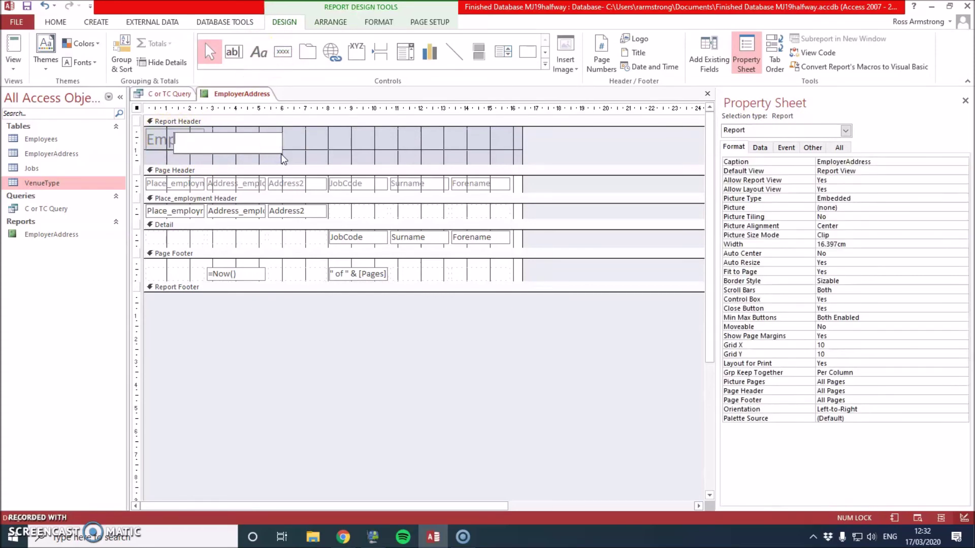
pyautogui.press('capslock')
pyautogui.write('C')
pyautogui.press('capslock')
pyautogui.write('hefs and')
pyautogui.press('capslock')
pyautogui.write('T')
pyautogui.press('capslock')
pyautogui.write('rainee')
pyautogui.press('capslock')
pyautogui.write('Ch')
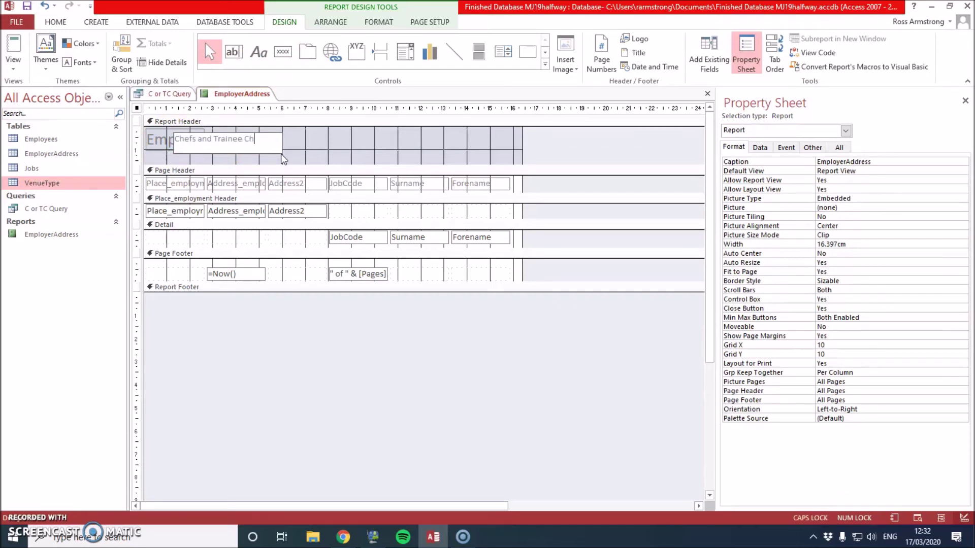
pyautogui.press('capslock')
pyautogui.write('hefs')
pyautogui.click(283, 158)
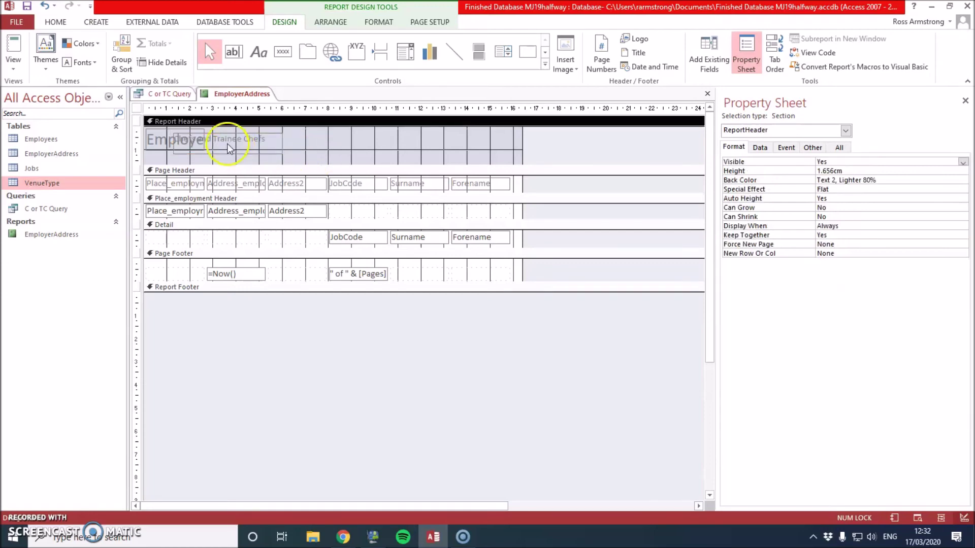
# - Delete the old EmployerAddress title and move the new label into the first header cell
pyautogui.click(226, 135)
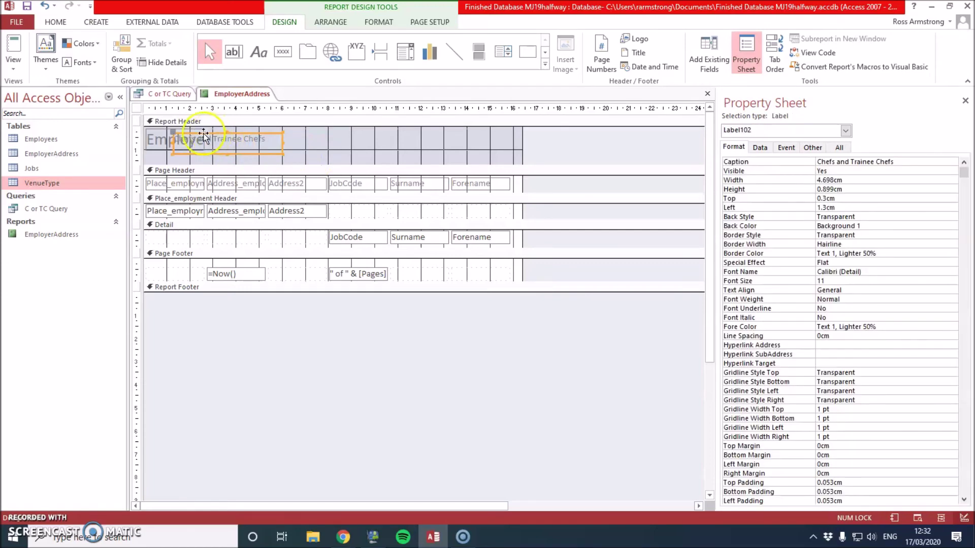
pyautogui.click(168, 138)
pyautogui.press('Delete')
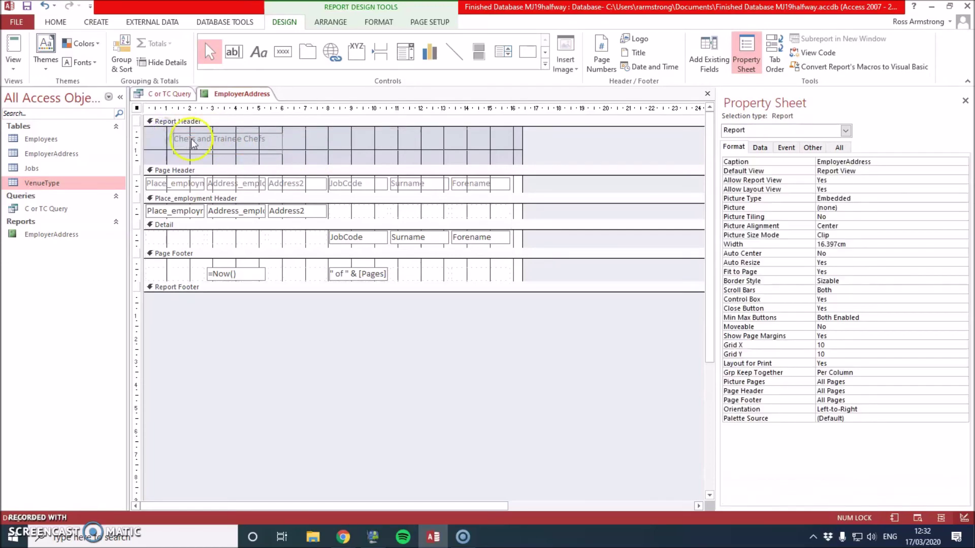
pyautogui.click(197, 138)
pyautogui.click(197, 138)
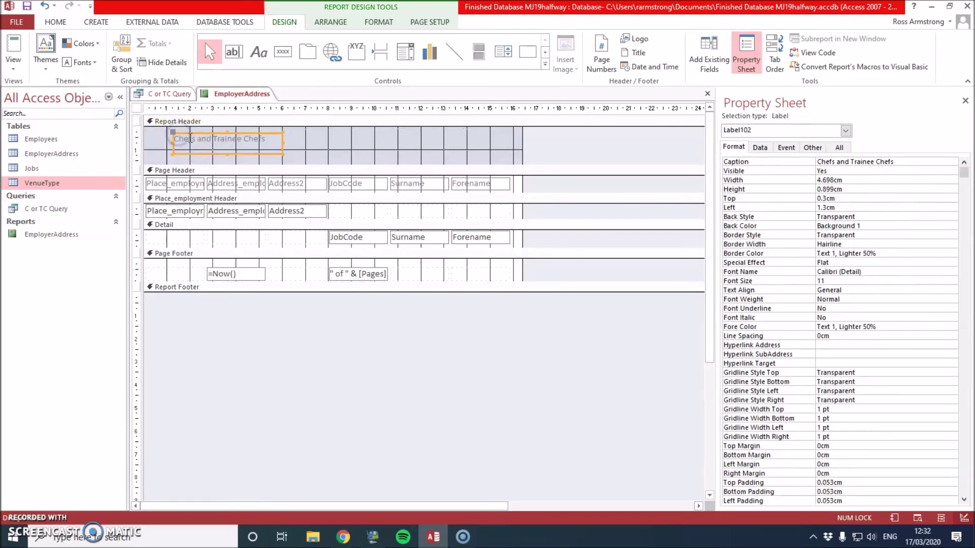
pyautogui.moveTo(191, 136); pyautogui.dragTo(280, 159)
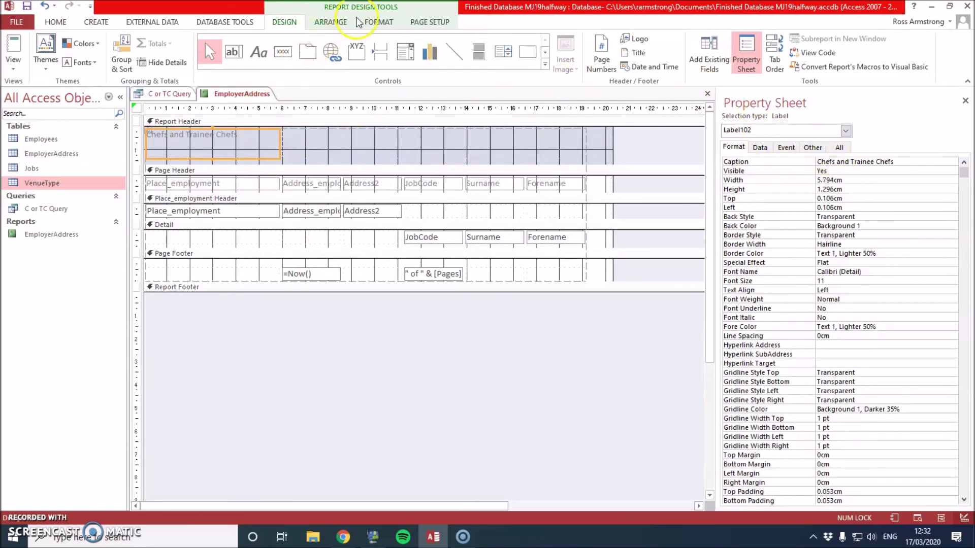
# - Format the 'Chefs and Trainee Chefs' title as 16 pt white text on a blue background
pyautogui.click(379, 22)
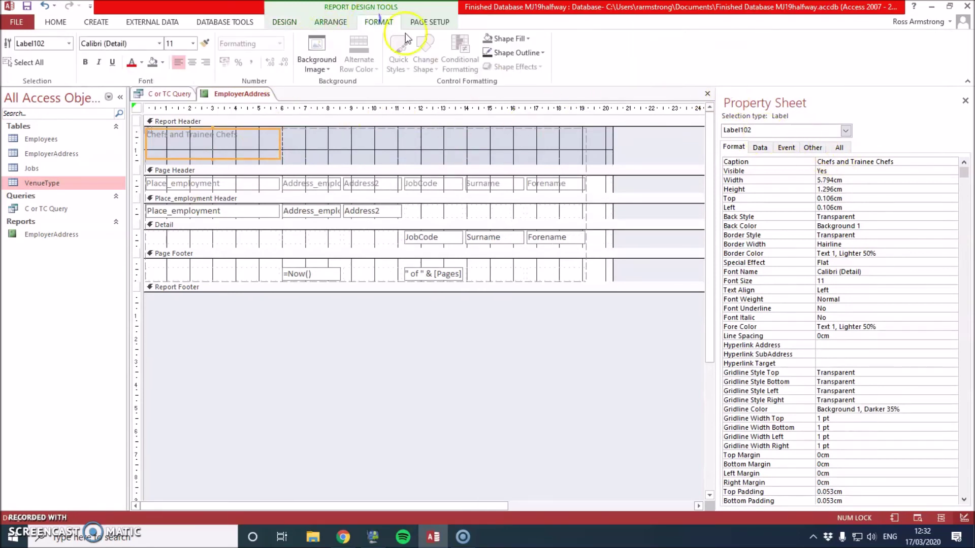
pyautogui.click(193, 43)
pyautogui.click(171, 127)
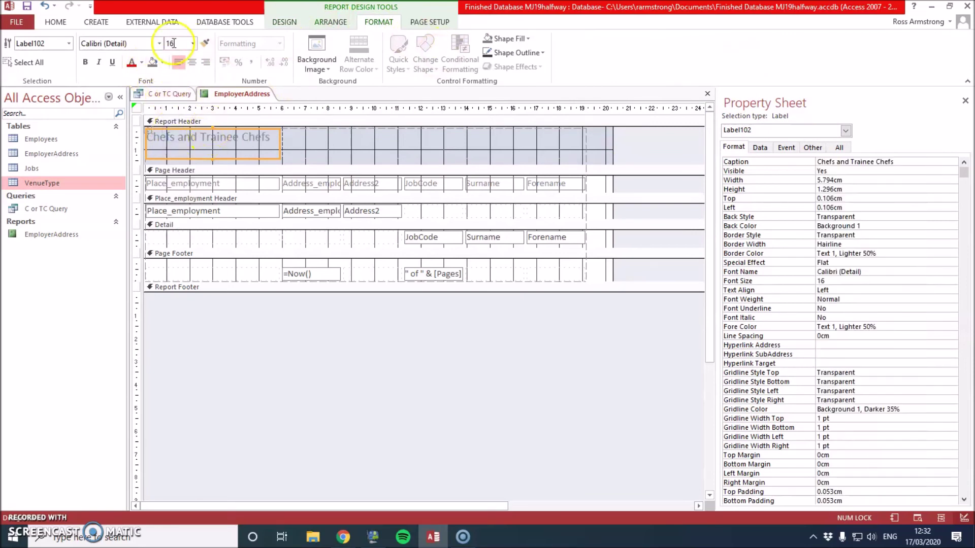
pyautogui.click(142, 62)
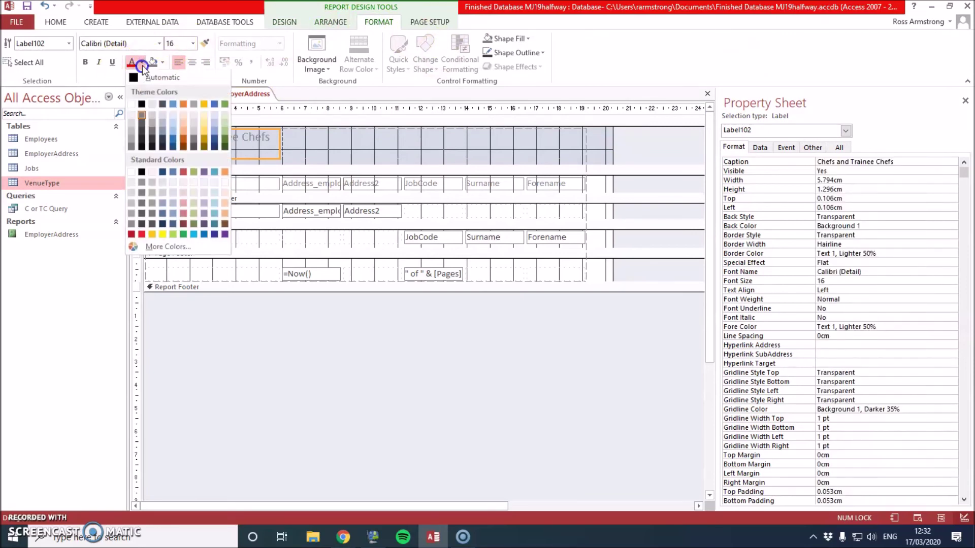
pyautogui.click(131, 104)
pyautogui.click(457, 170)
pyautogui.click(246, 135)
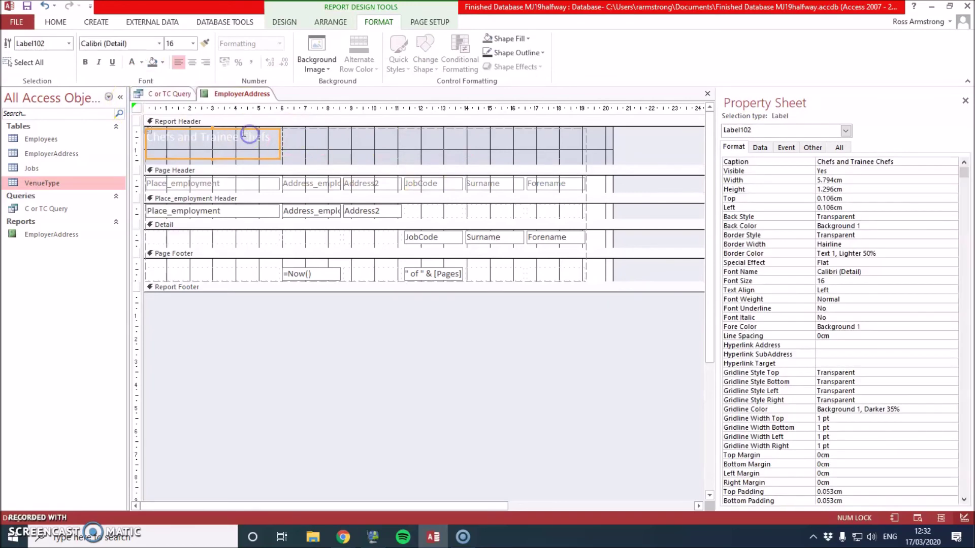
pyautogui.click(164, 62)
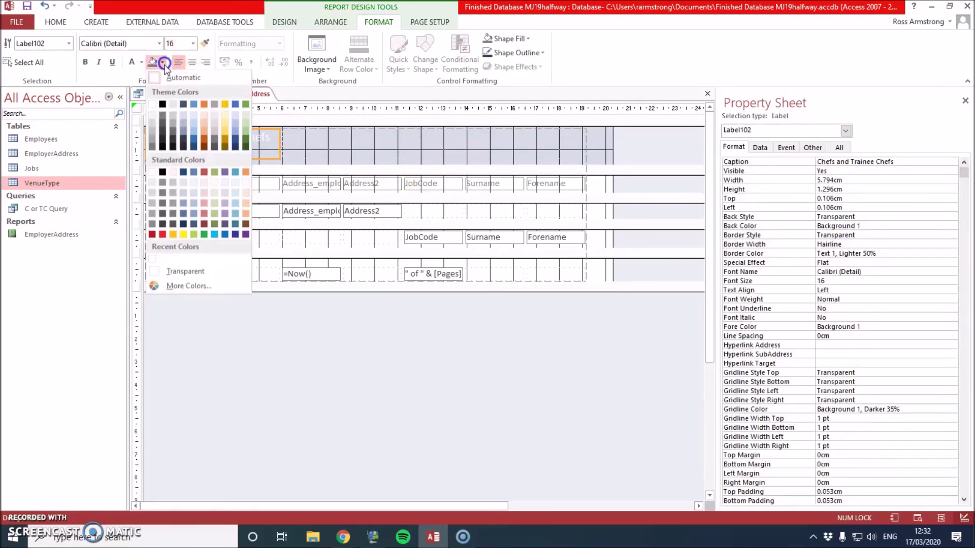
pyautogui.click(194, 105)
pyautogui.click(345, 144)
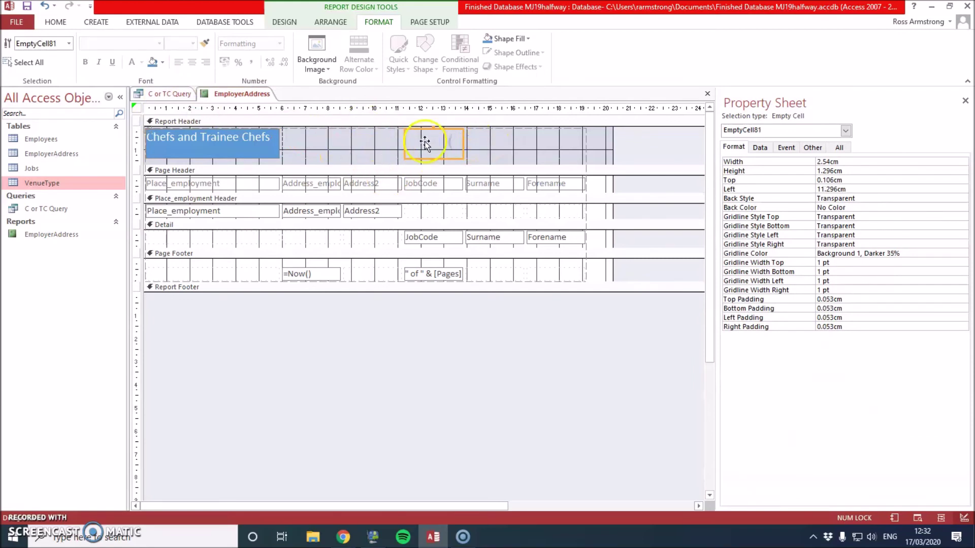
pyautogui.click(327, 24)
# - Draw a second report header label holding the candidate's name and ID number
pyautogui.click(368, 23)
pyautogui.click(284, 22)
pyautogui.click(259, 51)
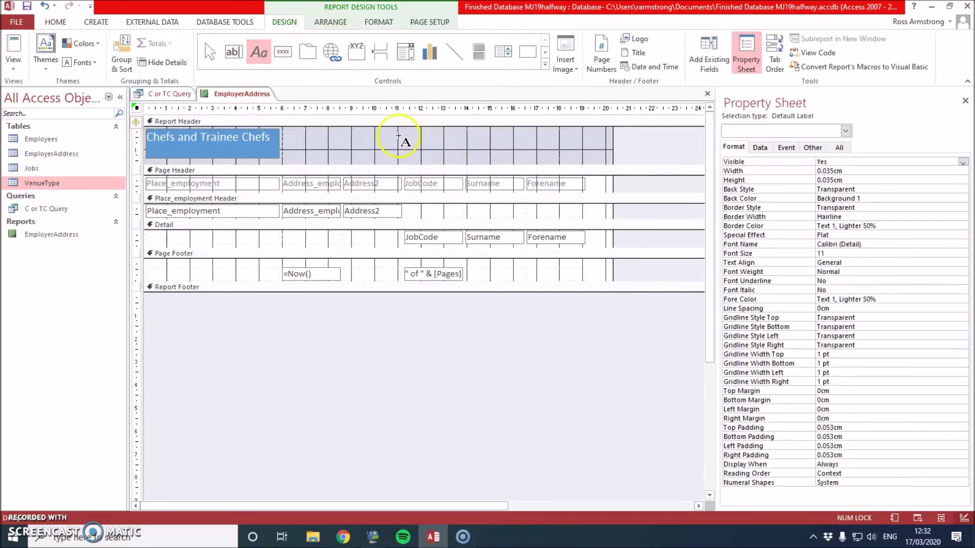
pyautogui.moveTo(403, 133); pyautogui.dragTo(496, 156)
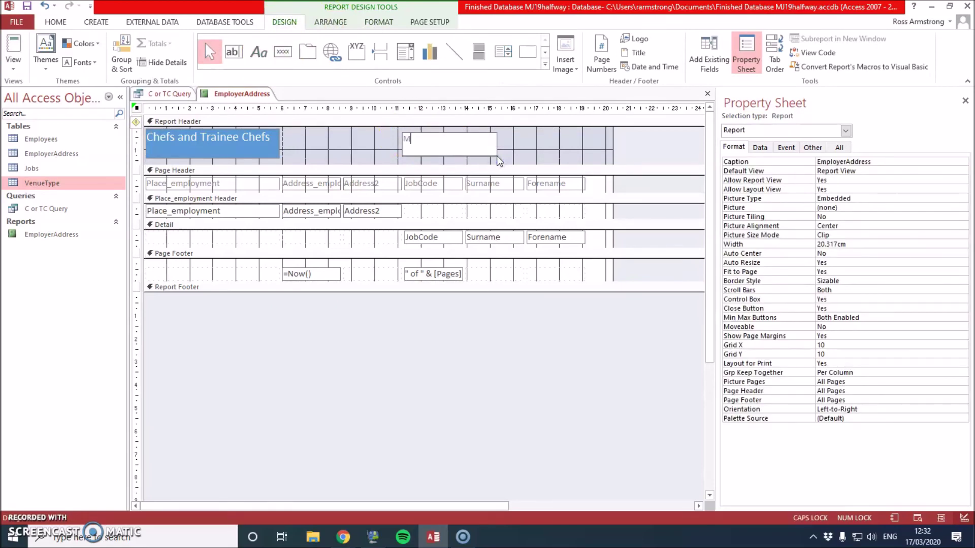
pyautogui.press('Return')
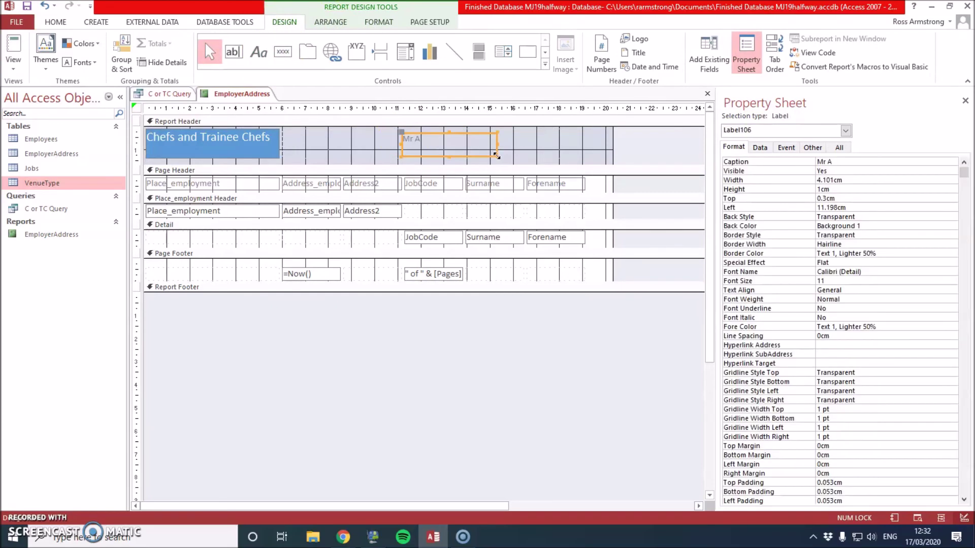
pyautogui.click(441, 145)
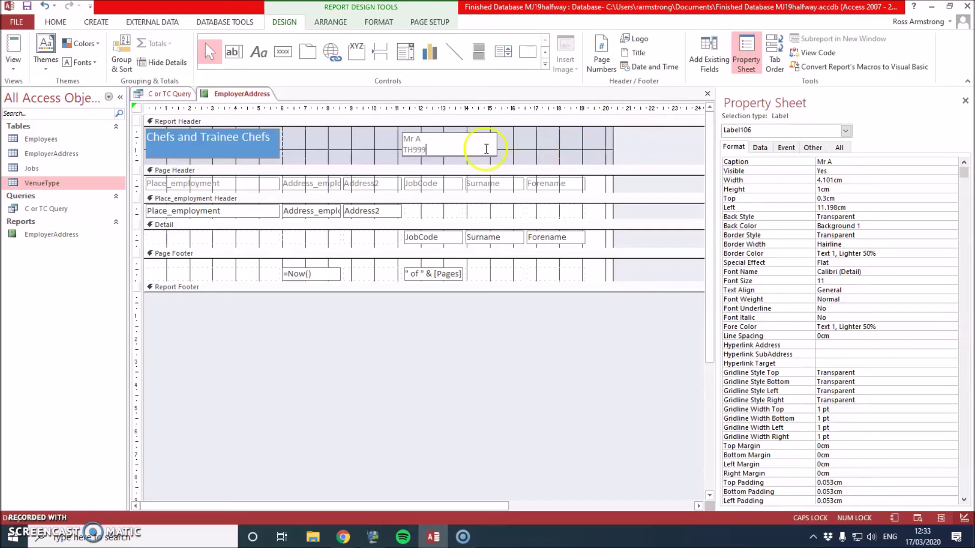
# - Give the name-and-ID label a blue background and white text
pyautogui.moveTo(486, 149); pyautogui.dragTo(403, 135)
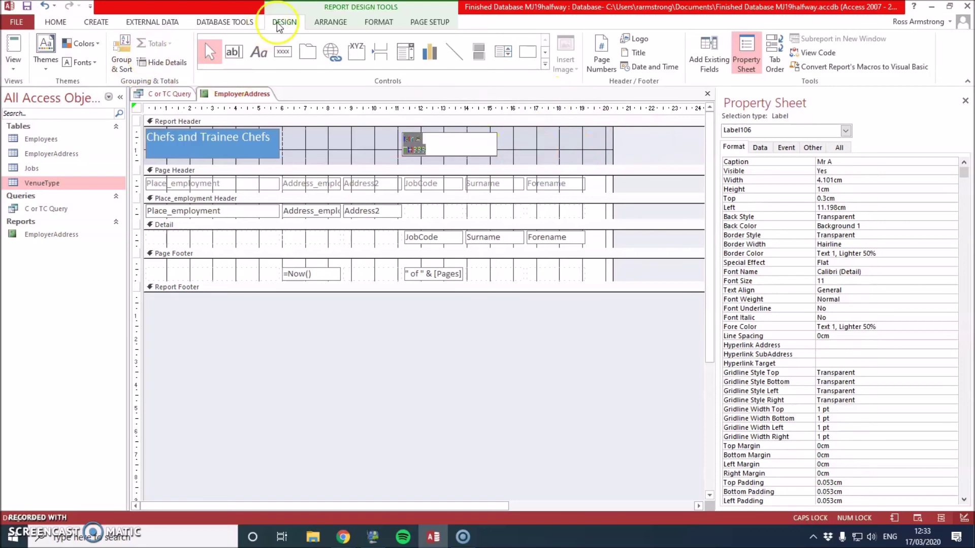
pyautogui.click(378, 22)
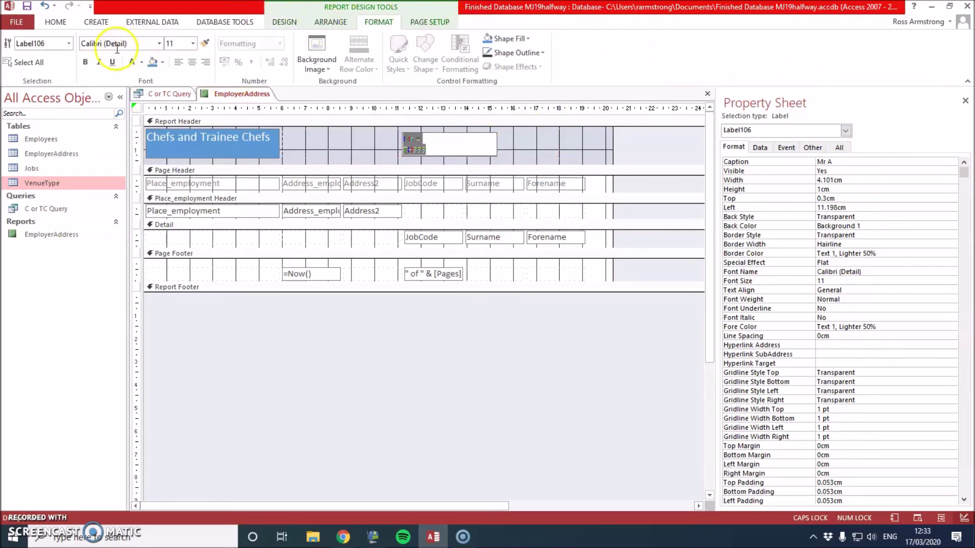
pyautogui.click(154, 62)
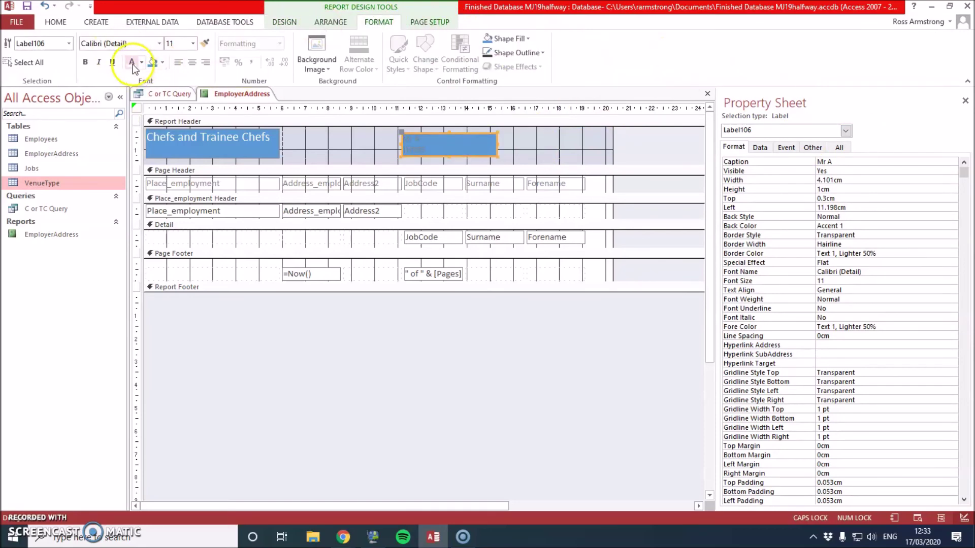
pyautogui.click(133, 63)
# - Move the =Now() date box to the footer's leftmost cell
pyautogui.click(415, 213)
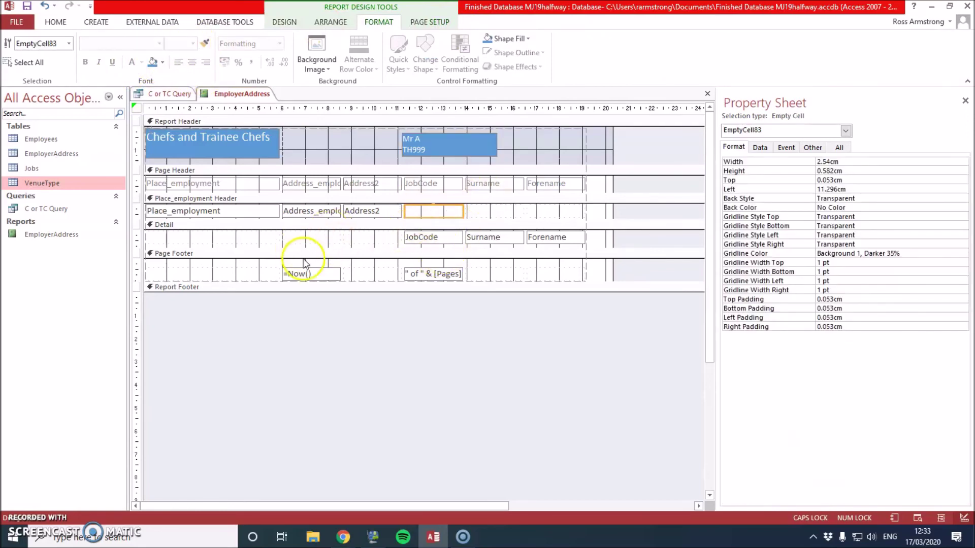
pyautogui.click(314, 272)
pyautogui.moveTo(318, 269); pyautogui.dragTo(173, 272)
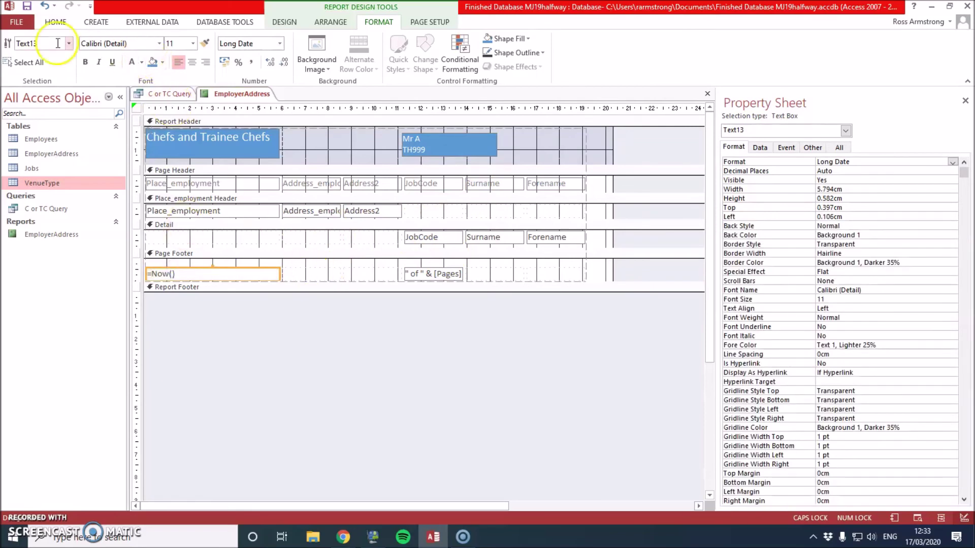
pyautogui.click(303, 21)
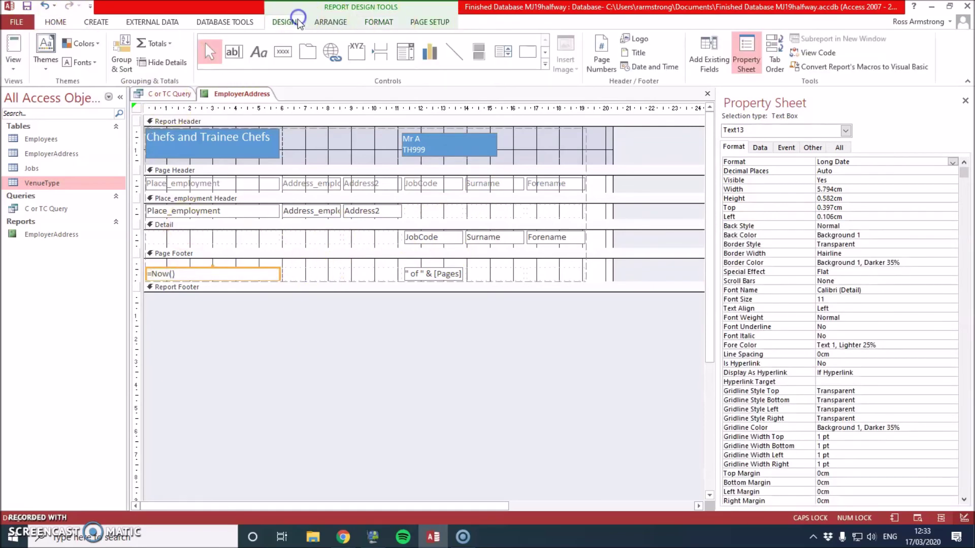
# - Preview the report down to its footer (17 March 2020, Page 1 of 1), then return to Layout view
pyautogui.click(13, 47)
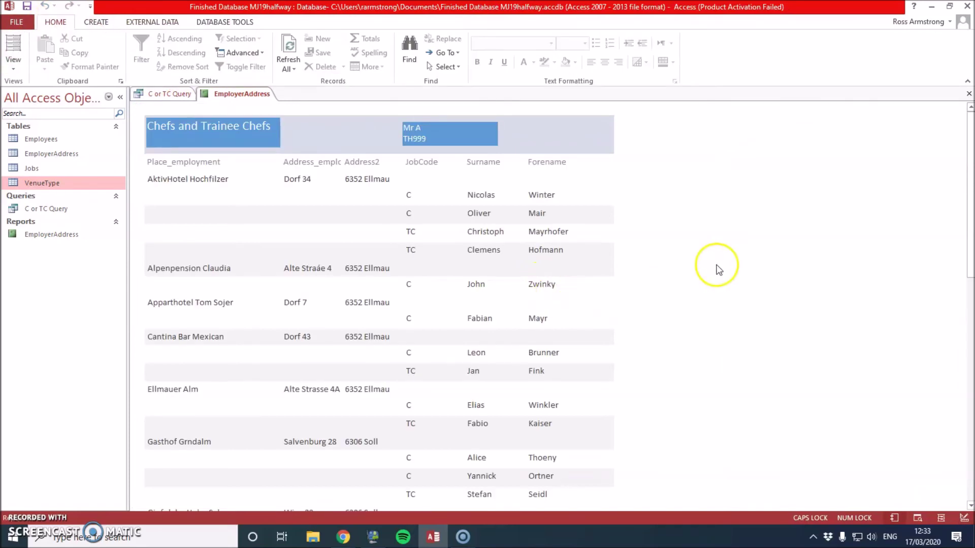
pyautogui.click(452, 166)
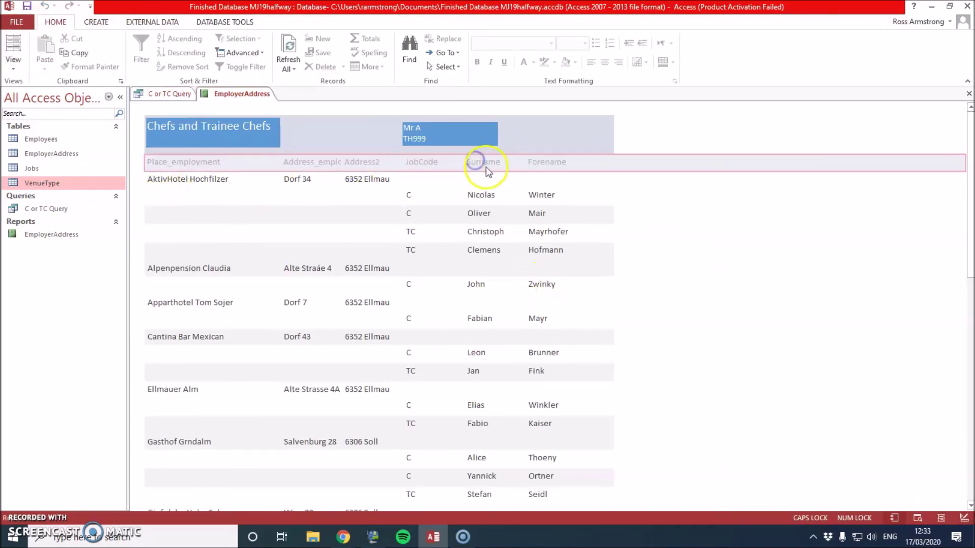
pyautogui.click(441, 212)
pyautogui.click(248, 179)
pyautogui.click(300, 180)
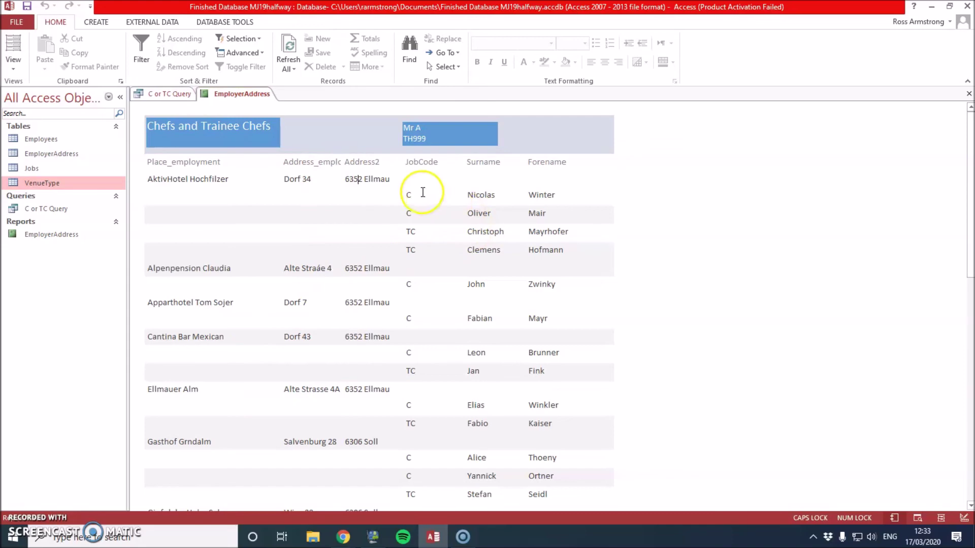
pyautogui.scroll(-6, 539, 276)
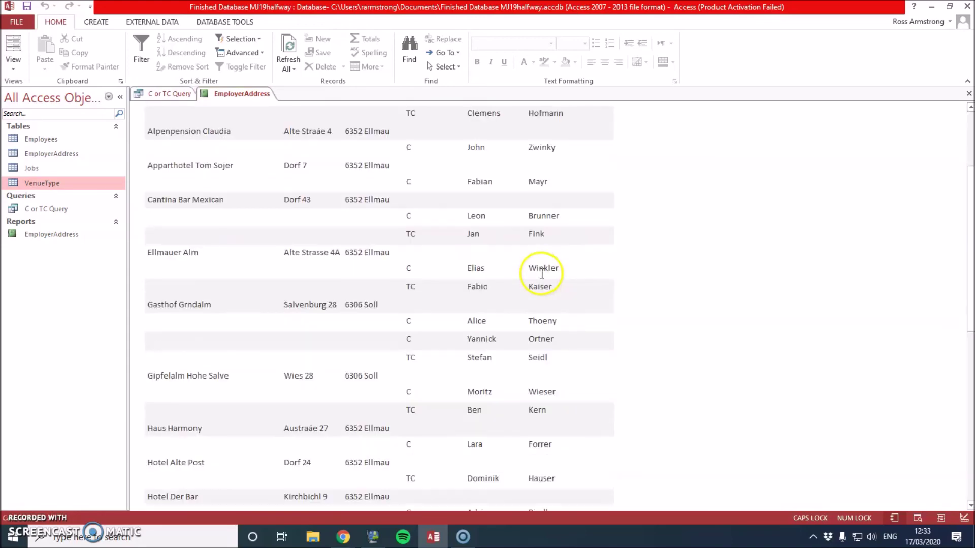
pyautogui.scroll(-5, 542, 278)
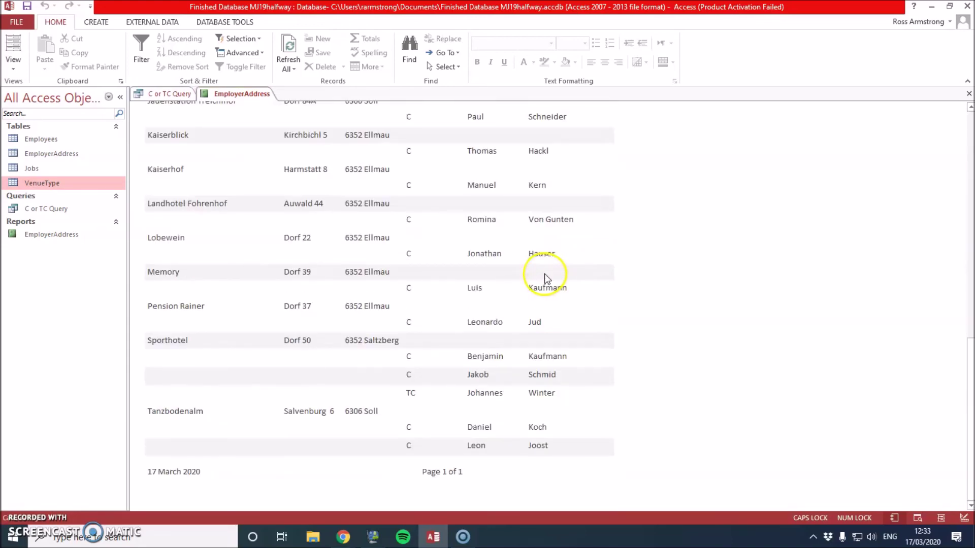
pyautogui.click(14, 57)
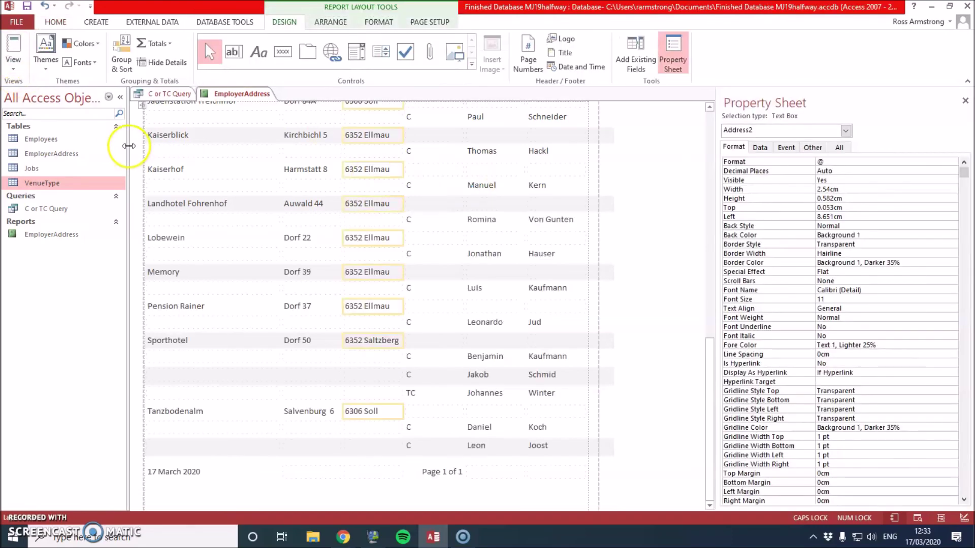
# - In Design view, narrow the Place_employment heading and text box column
pyautogui.scroll(5, 278, 165)
pyautogui.click(13, 66)
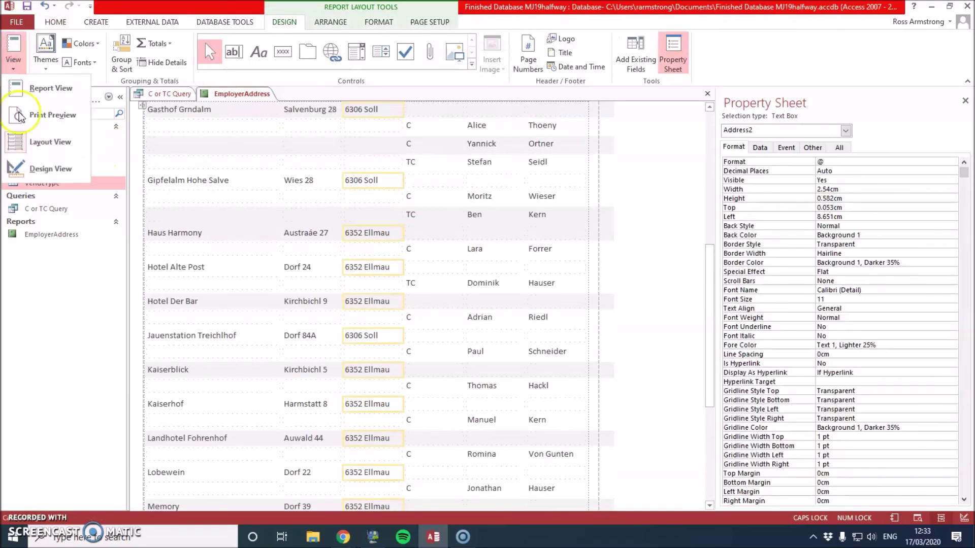
pyautogui.click(32, 170)
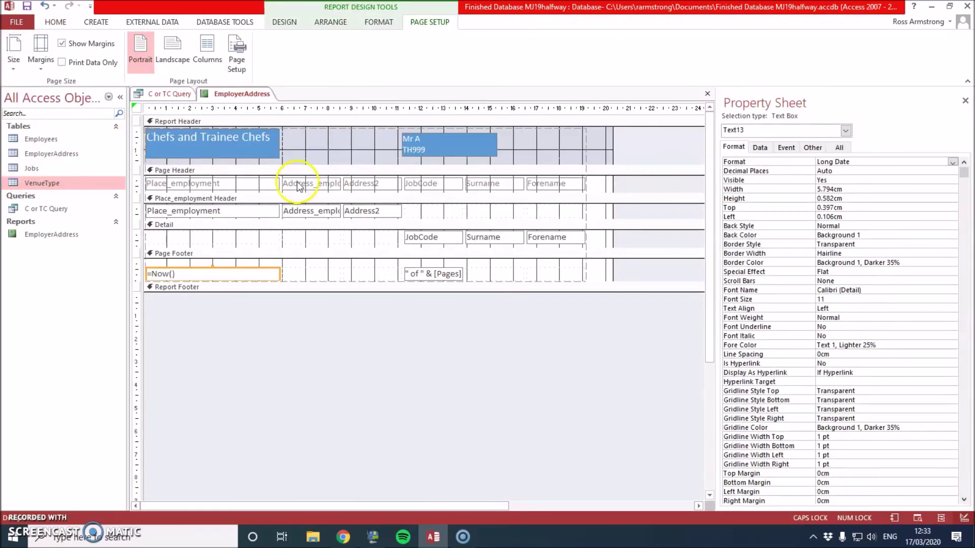
pyautogui.click(284, 183)
pyautogui.click(267, 181)
pyautogui.click(274, 208)
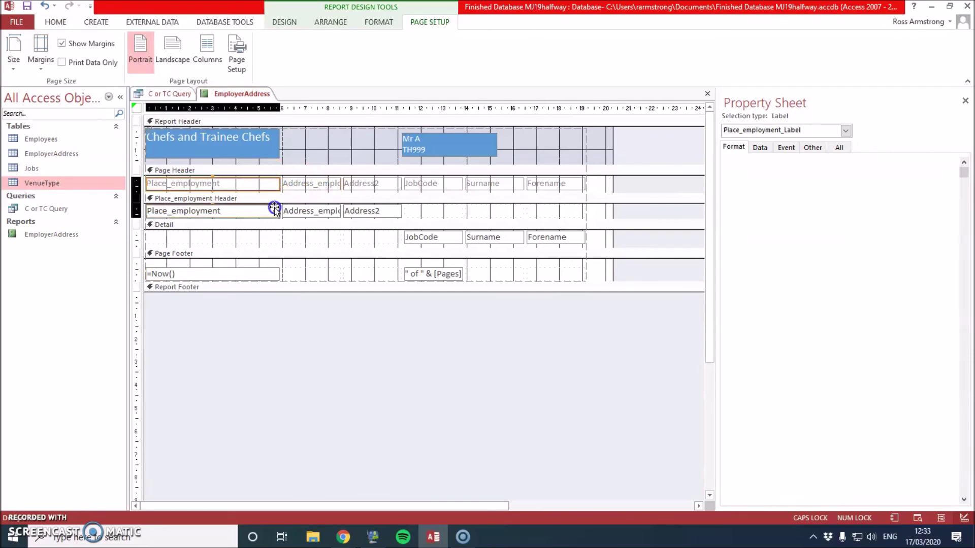
pyautogui.click(270, 180)
pyautogui.click(270, 184)
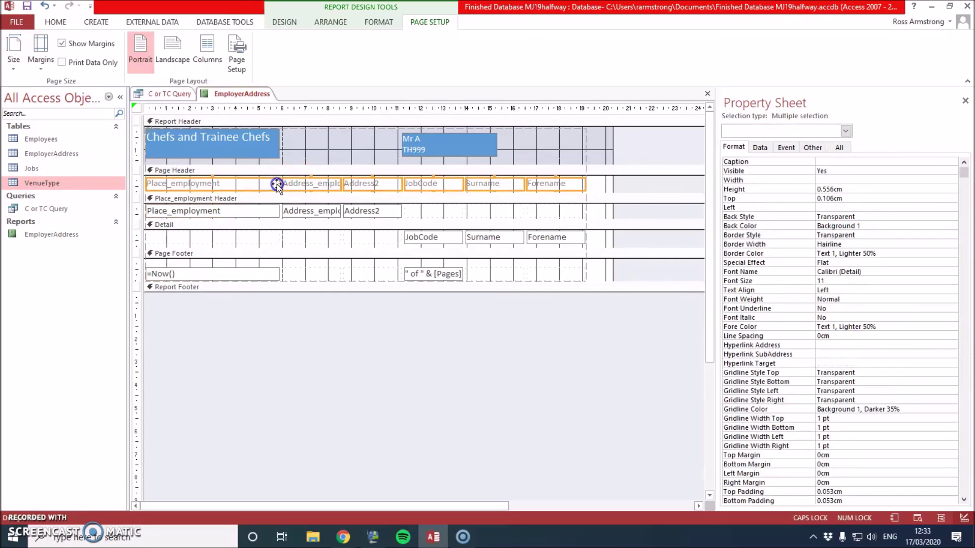
pyautogui.click(273, 208)
pyautogui.keyDown('shift'); pyautogui.click(267, 183); pyautogui.keyUp('shift')
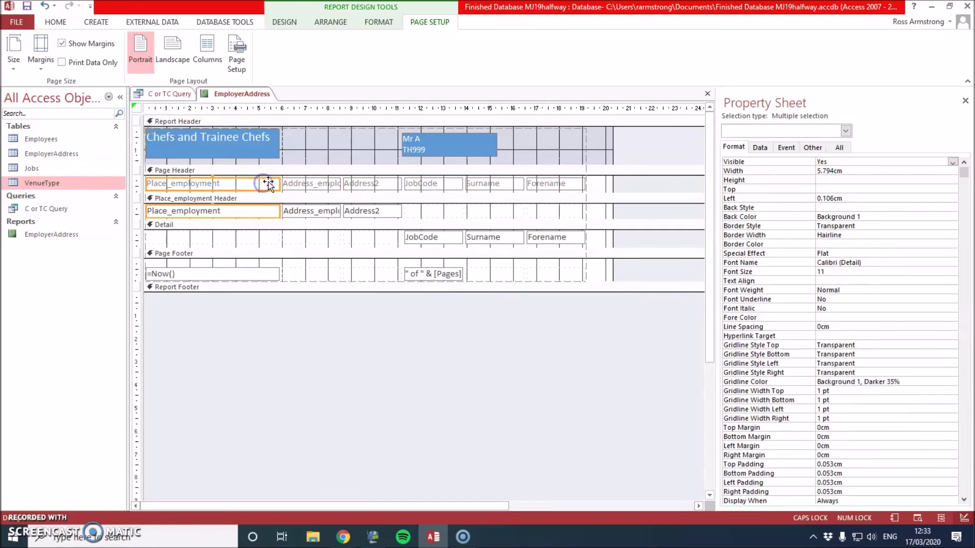
pyautogui.moveTo(274, 185); pyautogui.dragTo(266, 185)
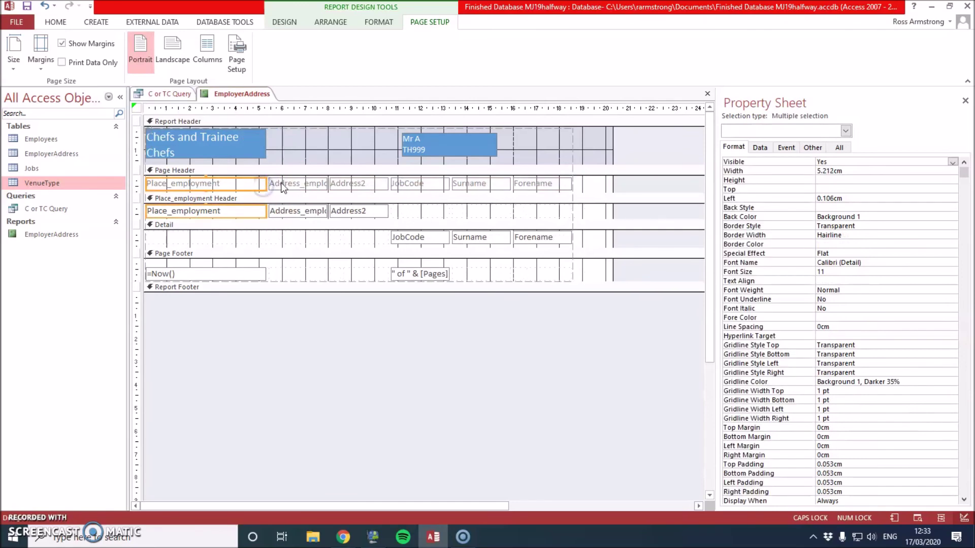
# - Widen the Address_employment heading and text box column
pyautogui.click(325, 186)
pyautogui.keyDown('shift'); pyautogui.click(324, 208); pyautogui.keyUp('shift')
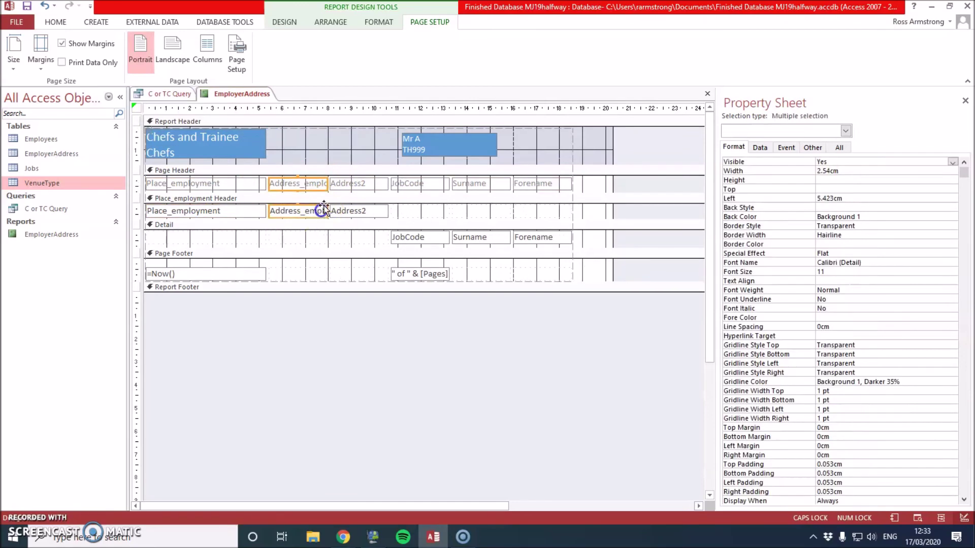
pyautogui.moveTo(329, 182); pyautogui.dragTo(349, 183)
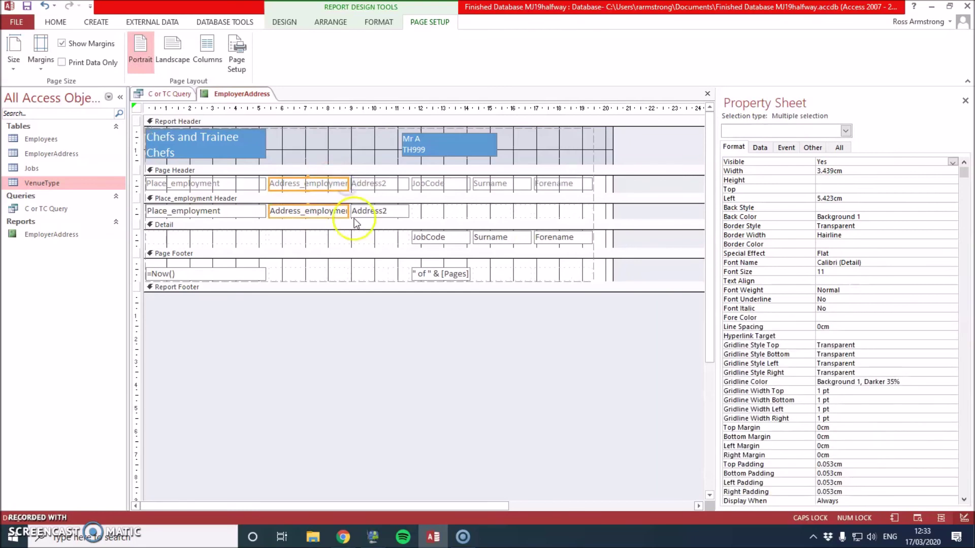
pyautogui.click(363, 236)
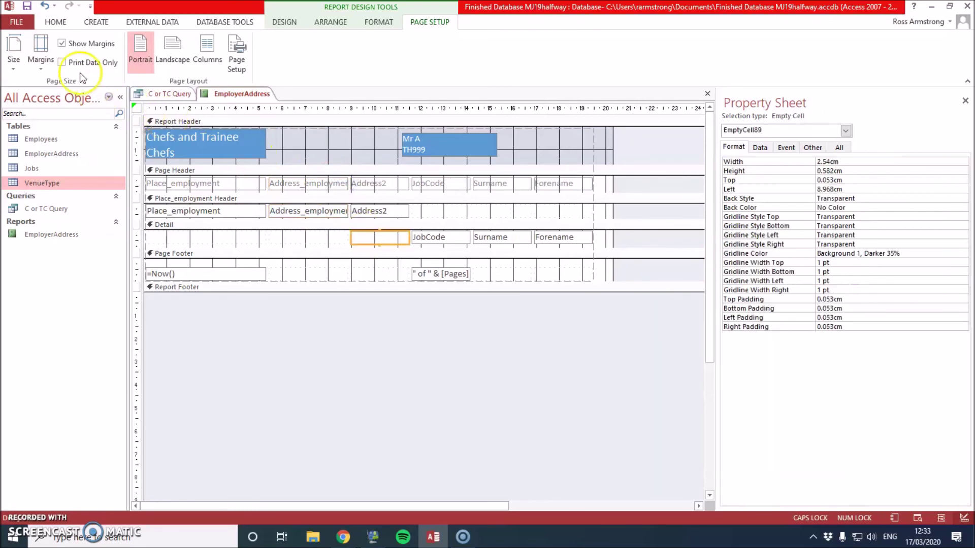
# - Preview the report in Report view and bring the Summer 19 past paper in Chrome forward
pyautogui.click(284, 22)
pyautogui.click(6, 39)
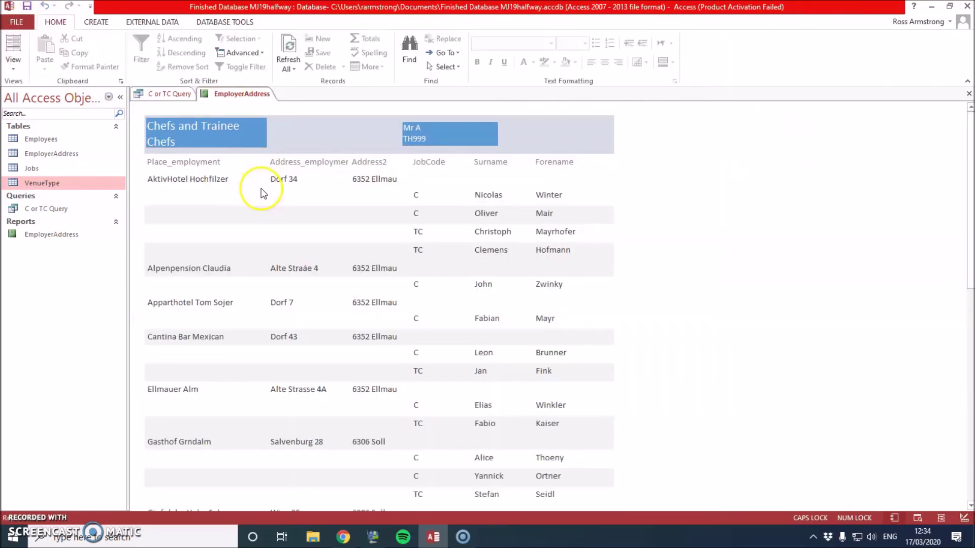
pyautogui.scroll(-10, 269, 198)
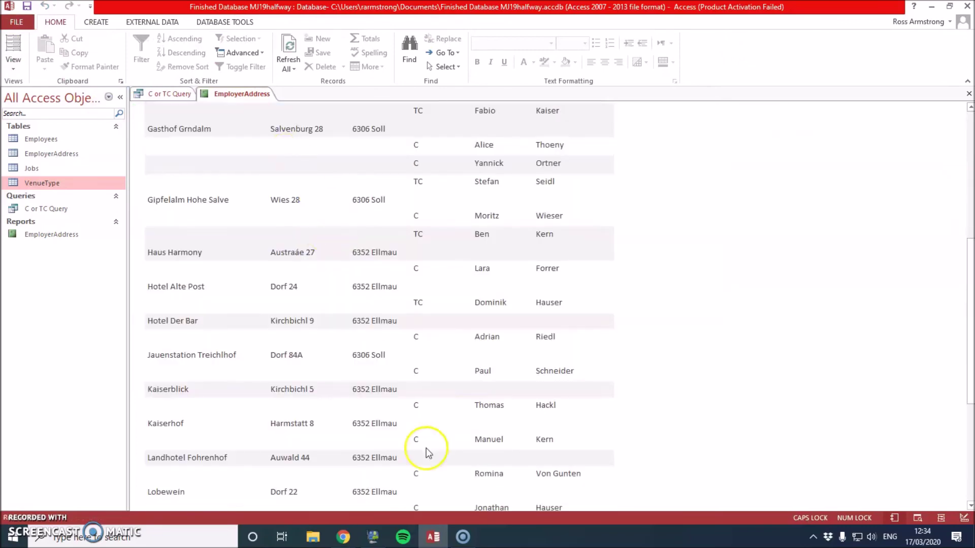
pyautogui.moveTo(344, 538)
pyautogui.click(375, 498)
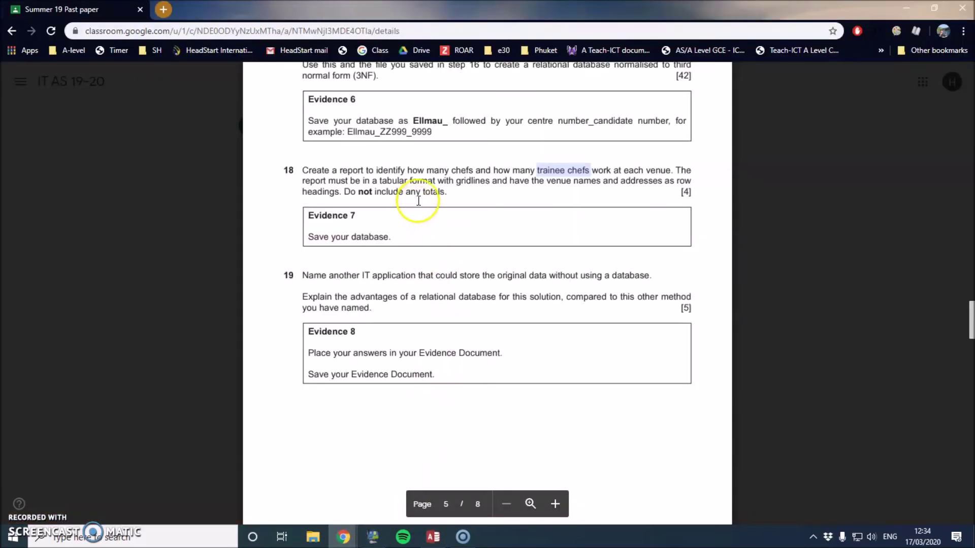
# - Switch the EmployerAddress report to Design view and apply gridlines on all sides
pyautogui.click(433, 537)
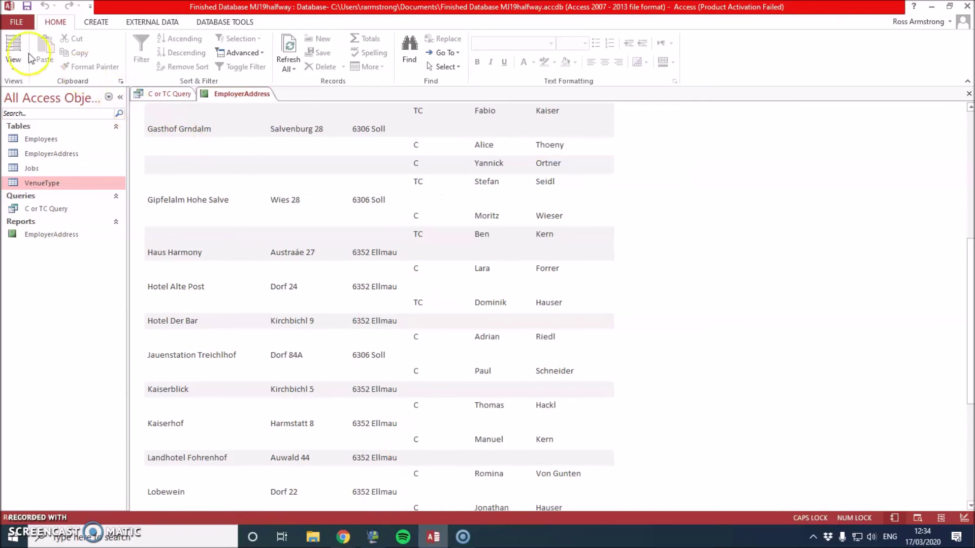
pyautogui.click(13, 65)
pyautogui.click(64, 167)
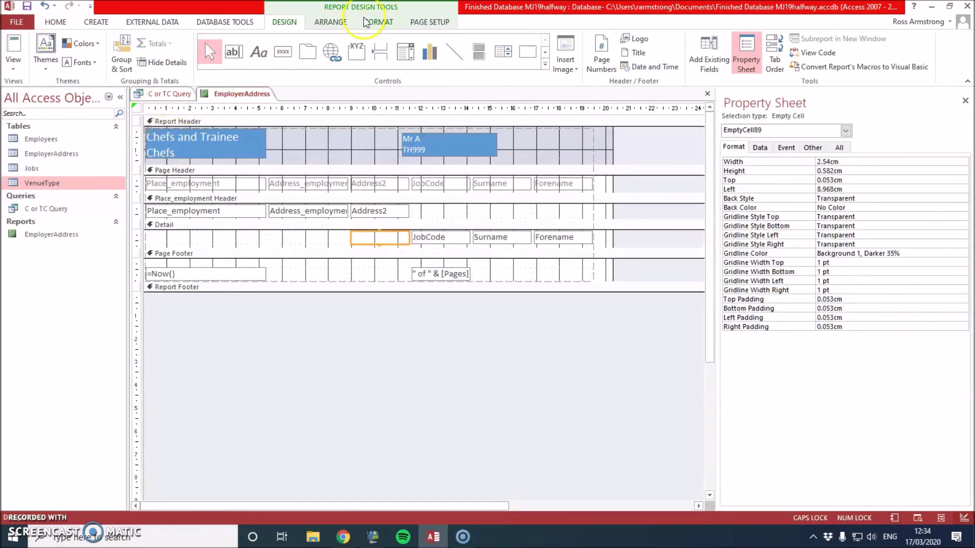
pyautogui.click(331, 22)
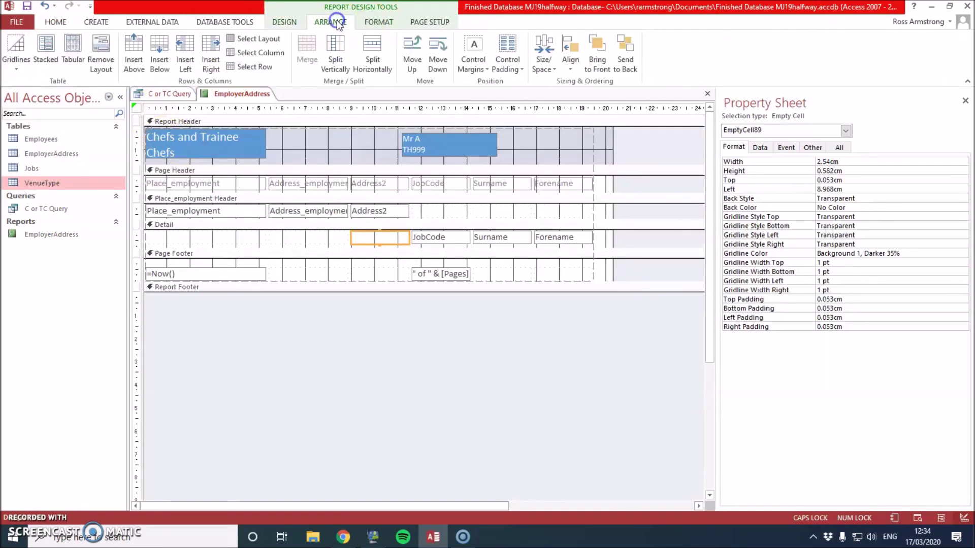
pyautogui.click(20, 61)
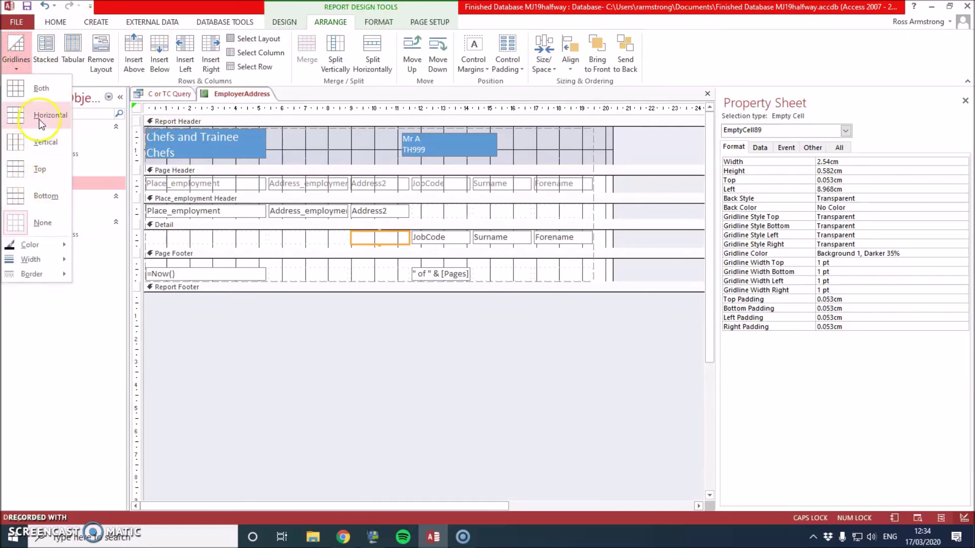
pyautogui.click(40, 92)
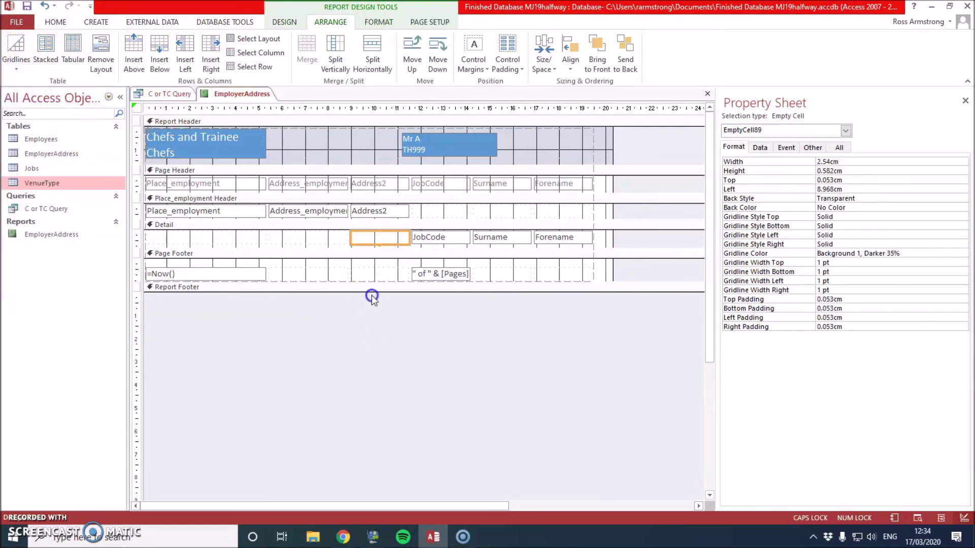
pyautogui.click(412, 374)
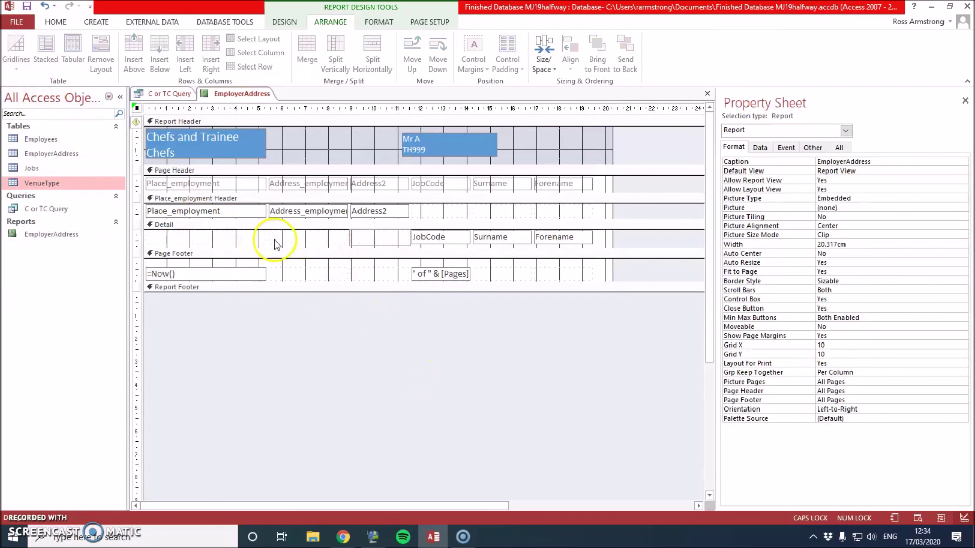
# - Select every layout cell, apply gridlines to the whole layout, then view it in Report View
pyautogui.hotkey('ctrl', 'a')
pyautogui.click(12, 54)
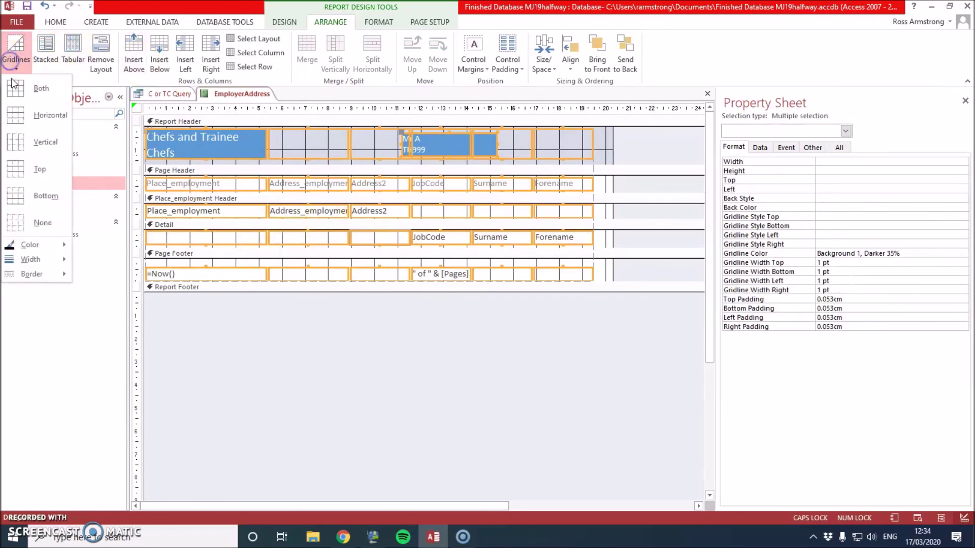
pyautogui.click(18, 115)
pyautogui.click(359, 342)
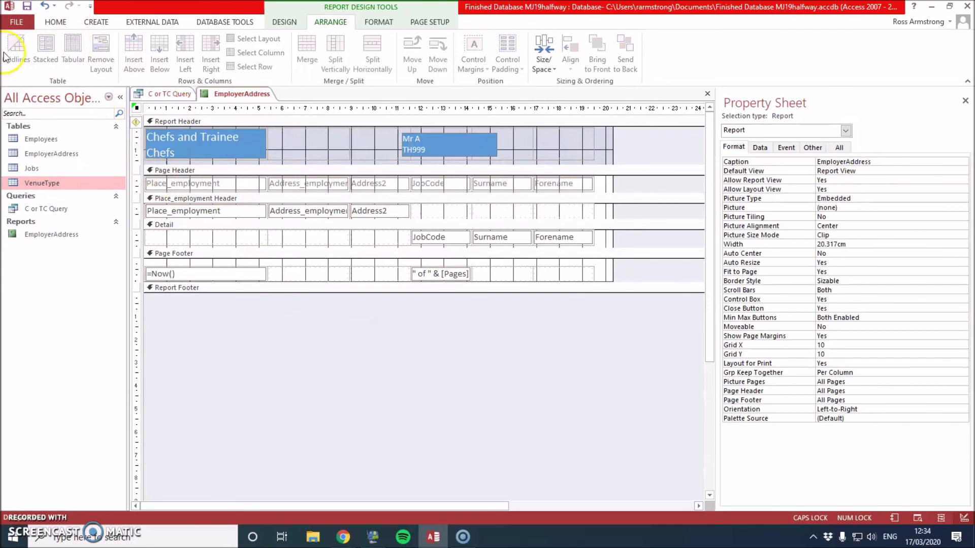
pyautogui.click(284, 22)
pyautogui.click(13, 50)
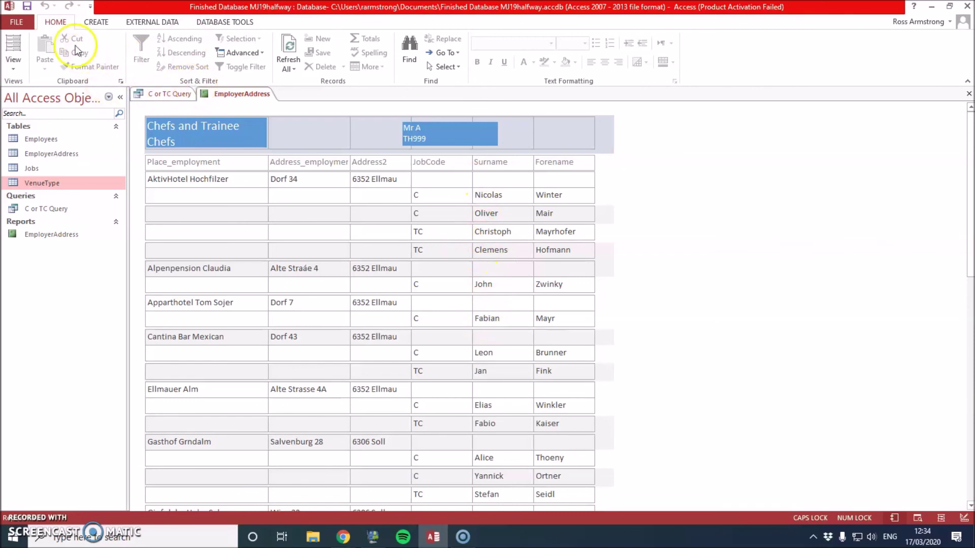
pyautogui.click(16, 26)
pyautogui.click(23, 20)
pyautogui.click(13, 64)
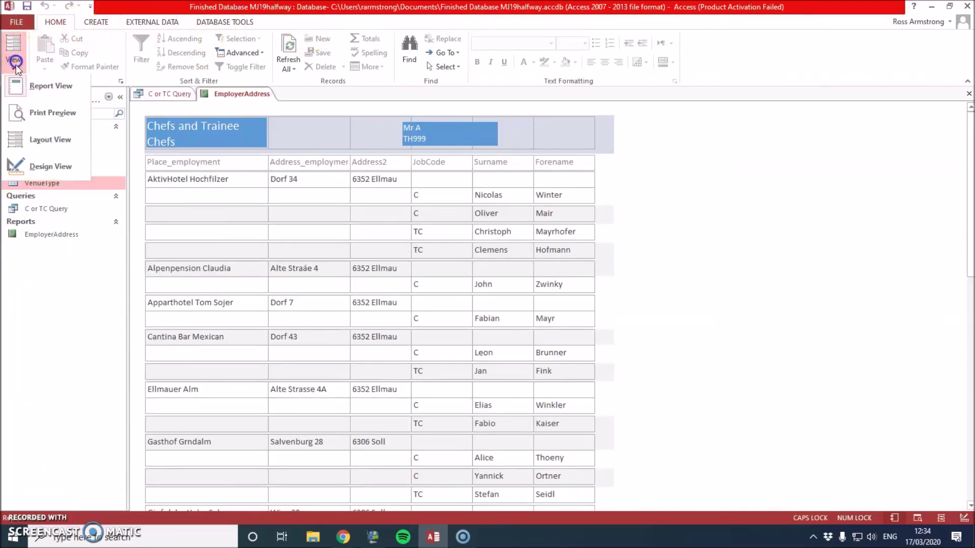
pyautogui.click(35, 147)
pyautogui.click(482, 187)
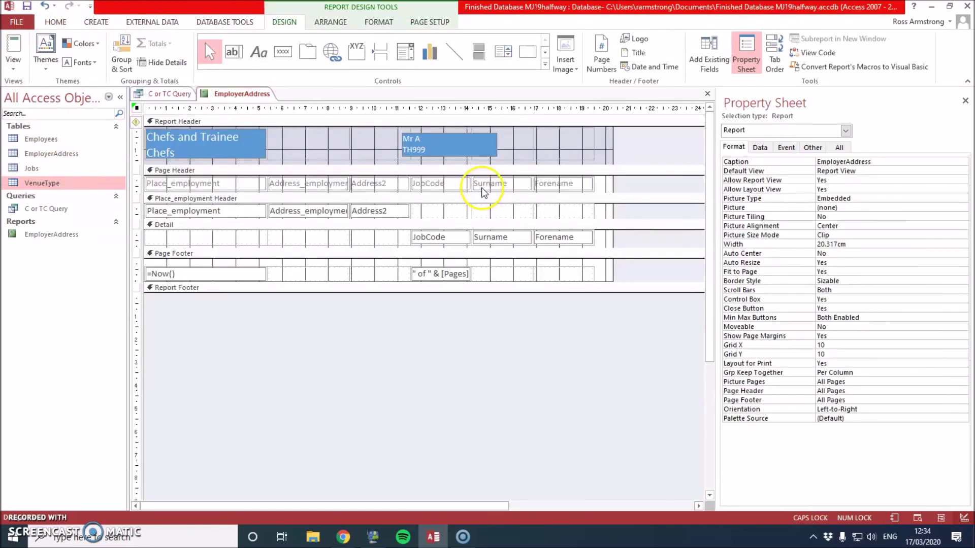
pyautogui.keyDown('shift'); pyautogui.click(495, 236); pyautogui.keyUp('shift')
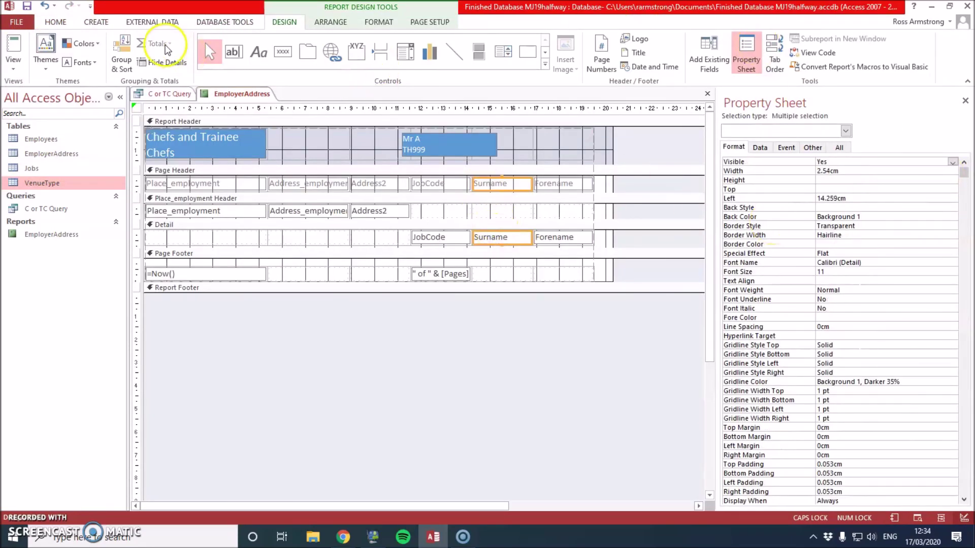
pyautogui.click(123, 56)
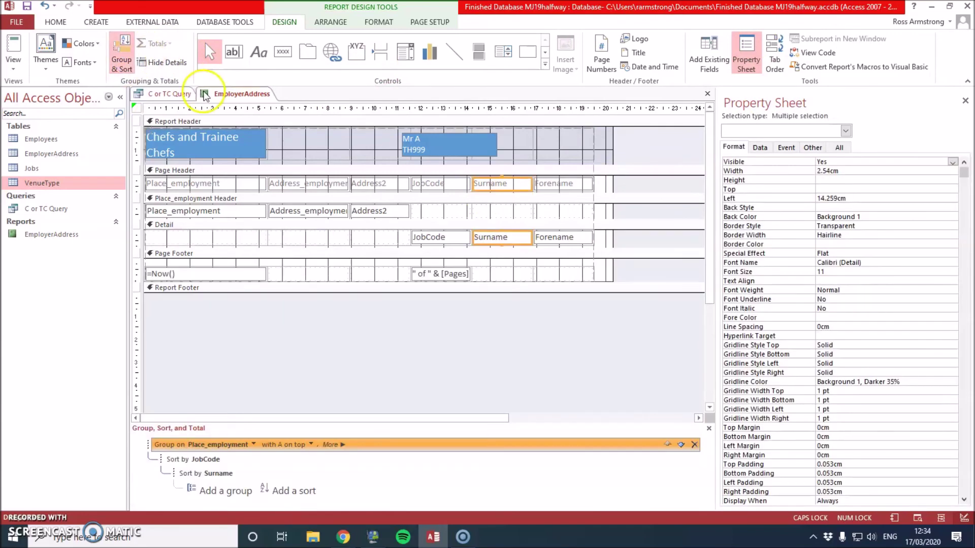
pyautogui.click(216, 473)
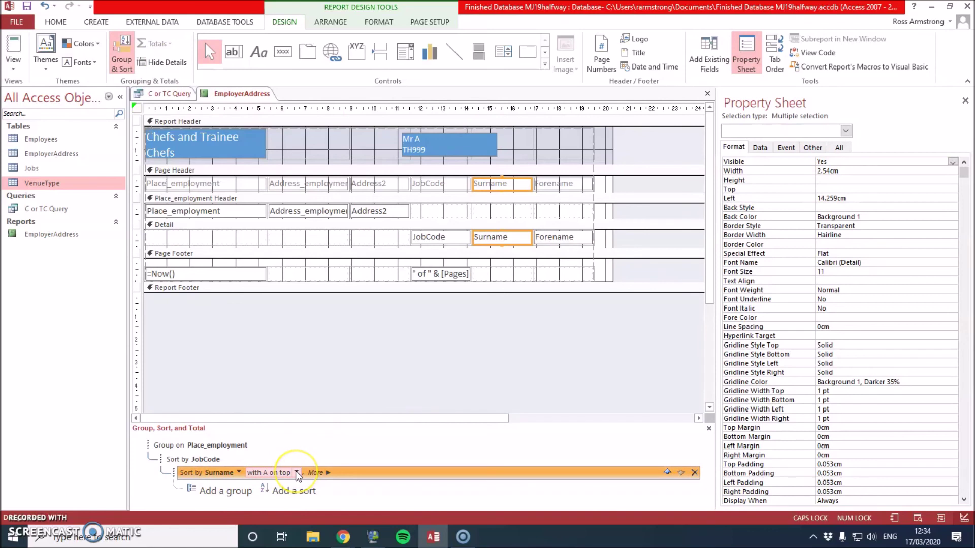
pyautogui.click(308, 396)
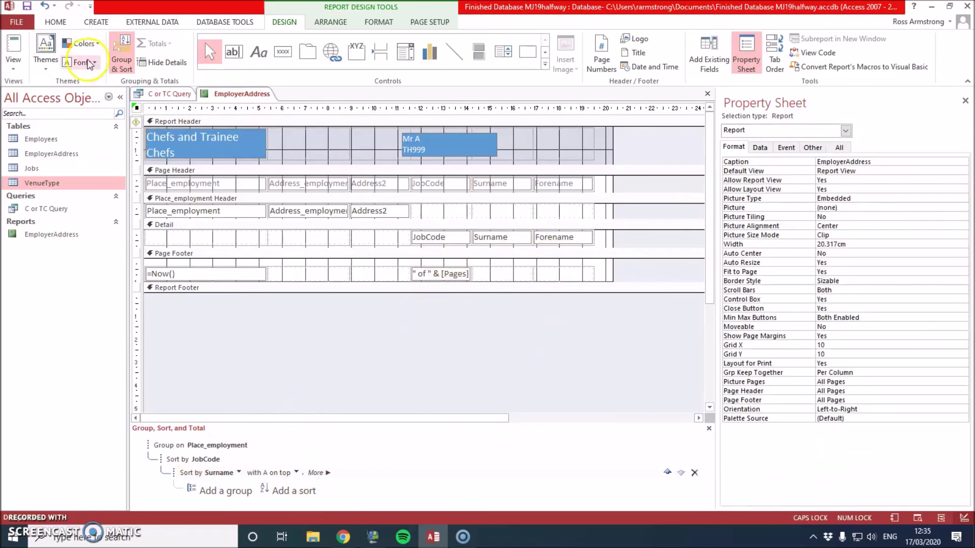
pyautogui.click(13, 51)
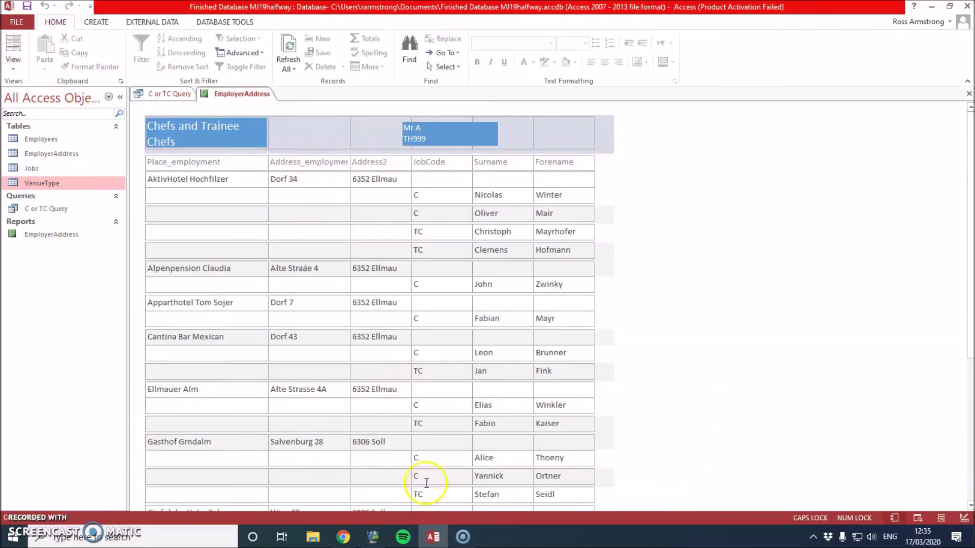
# - Bring the past-paper brief in Chrome forward to check the report requirements
pyautogui.rightClick(253, 90)
pyautogui.click(261, 97)
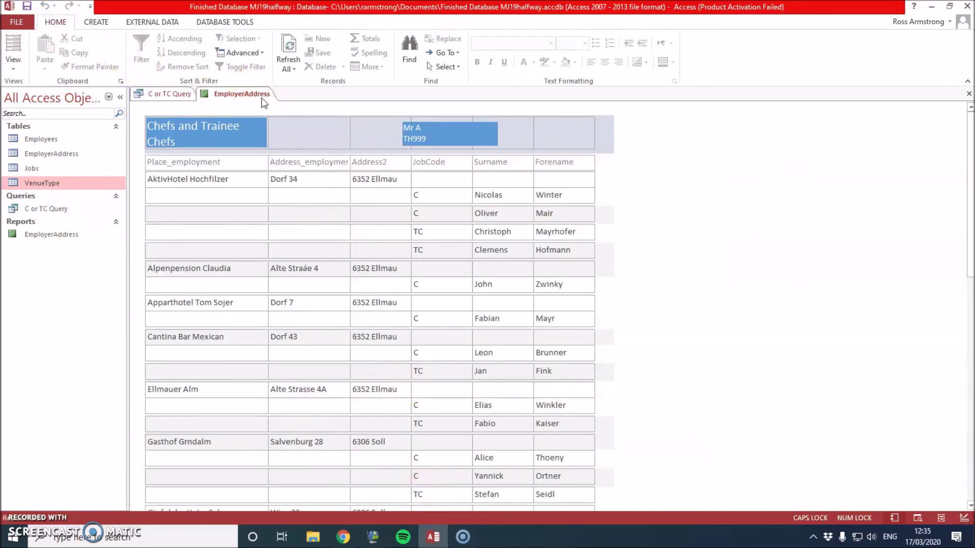
pyautogui.click(351, 538)
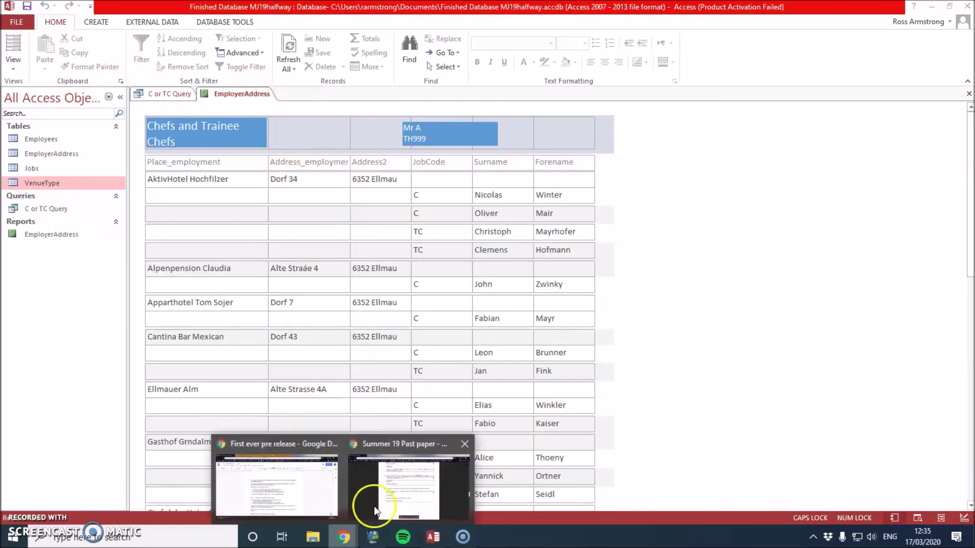
pyautogui.click(412, 495)
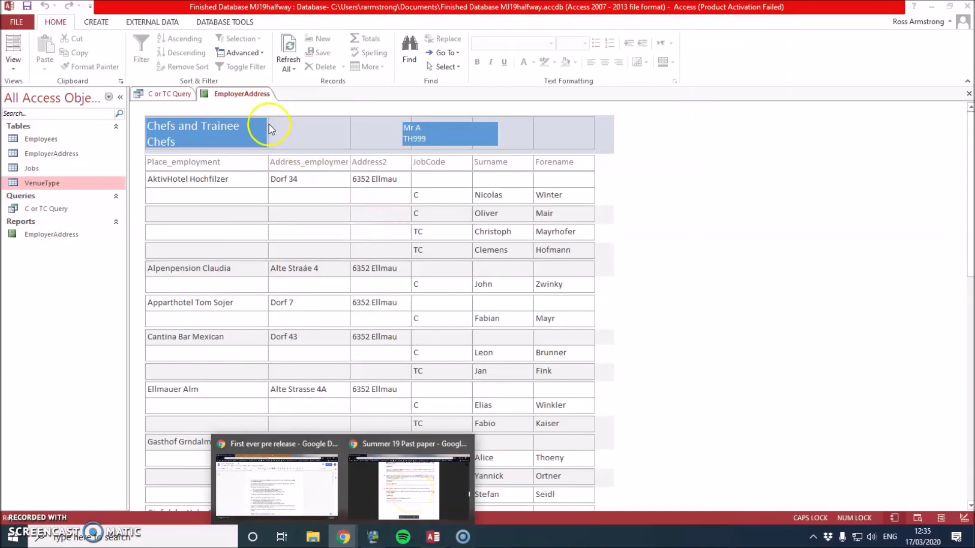
# - Close the EmployerAddress report and rename it to 'C or TC Report'
pyautogui.rightClick(237, 93)
pyautogui.click(267, 116)
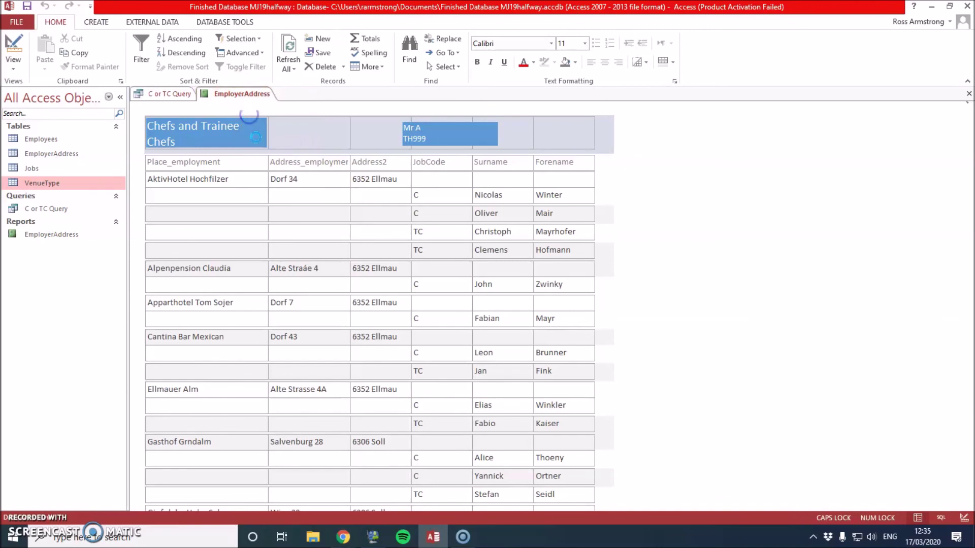
pyautogui.rightClick(57, 234)
pyautogui.click(82, 302)
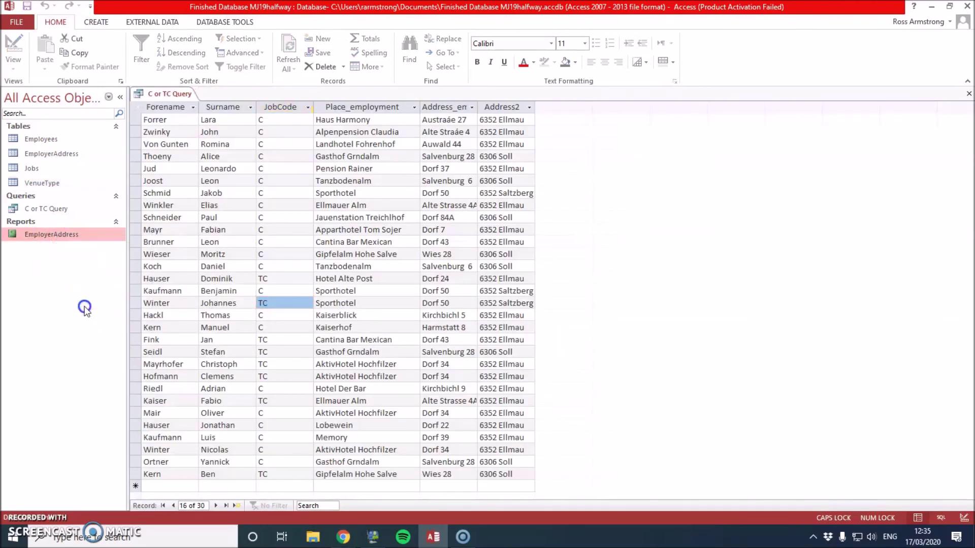
pyautogui.press('capslock')
pyautogui.write('t')
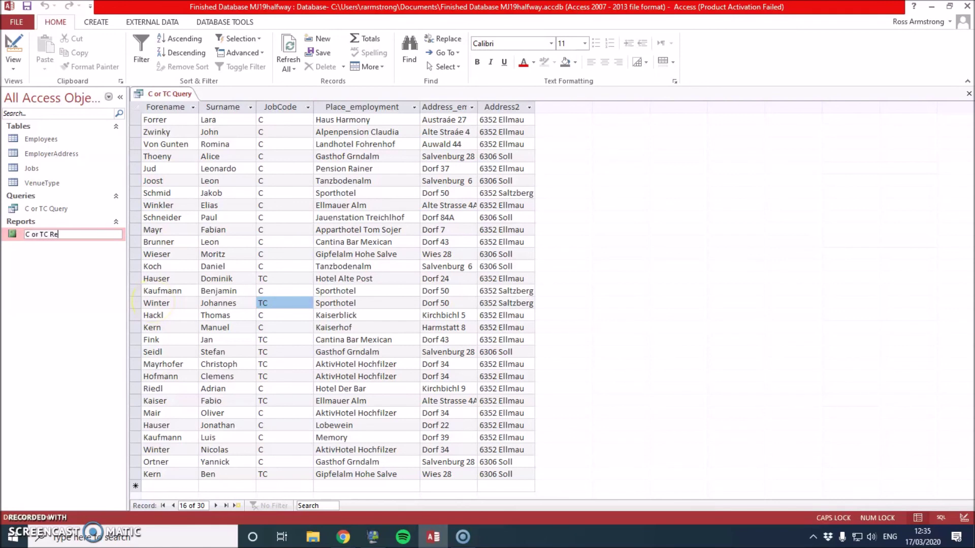
pyautogui.click(145, 302)
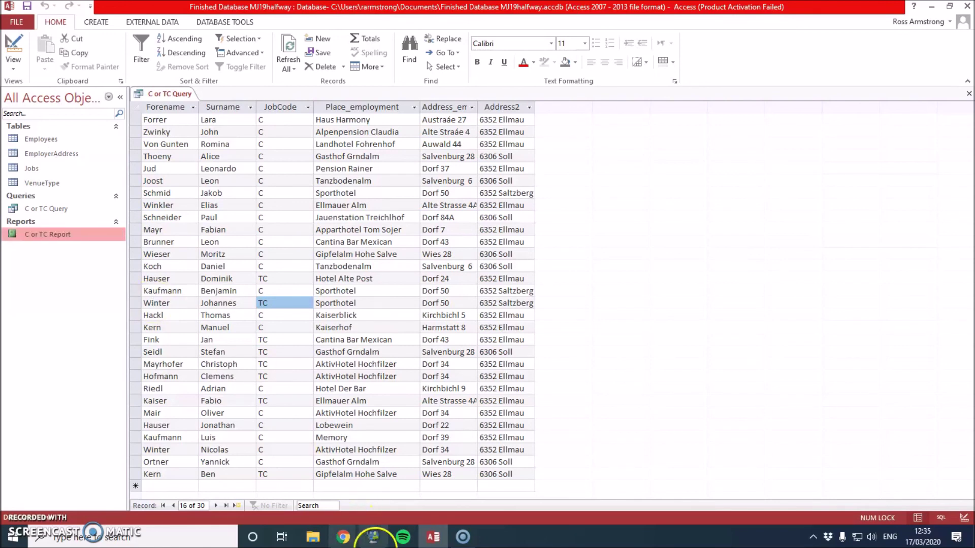
pyautogui.moveTo(343, 535)
pyautogui.click(398, 499)
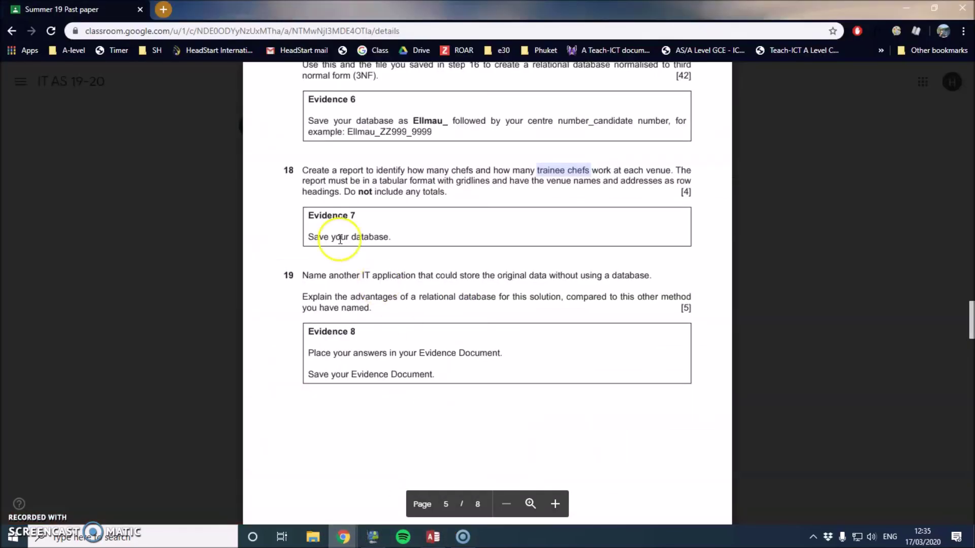
pyautogui.click(351, 288)
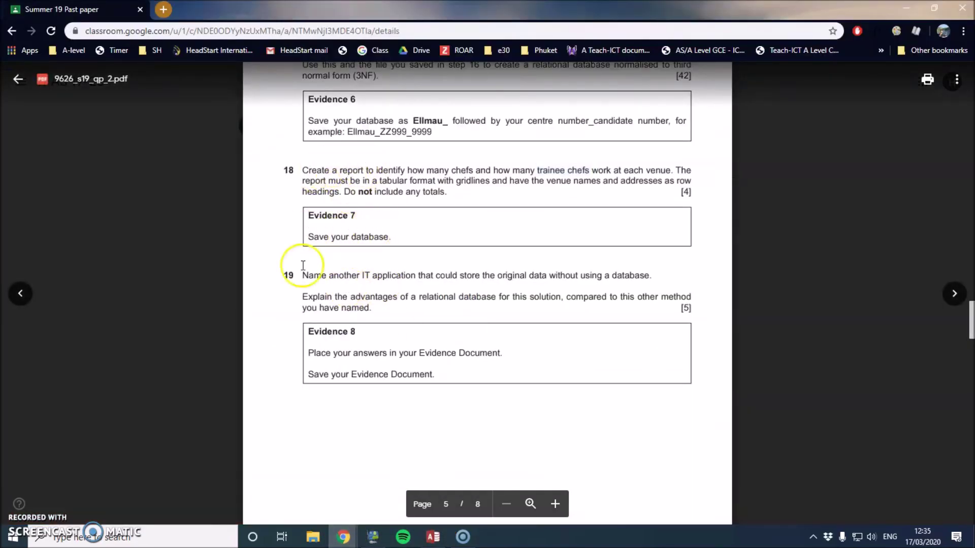
pyautogui.click(433, 536)
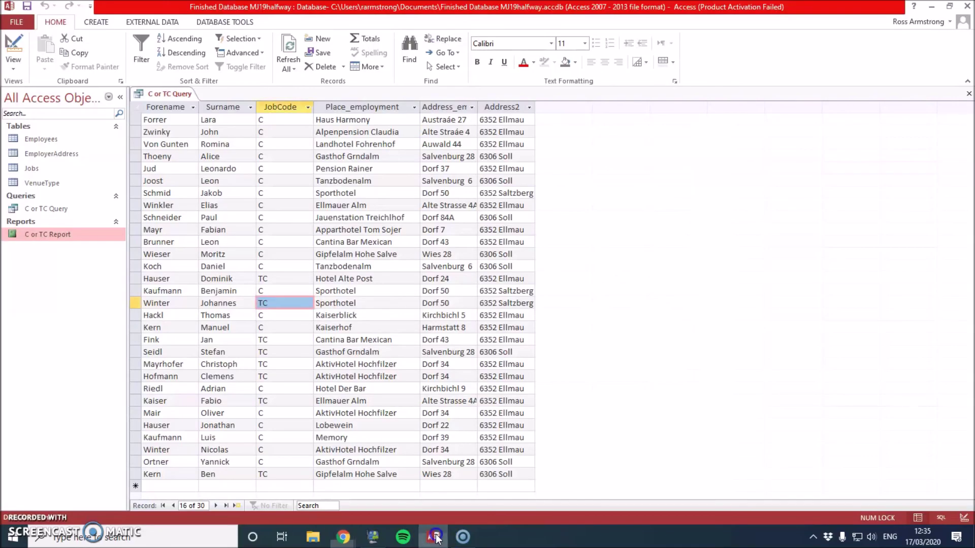